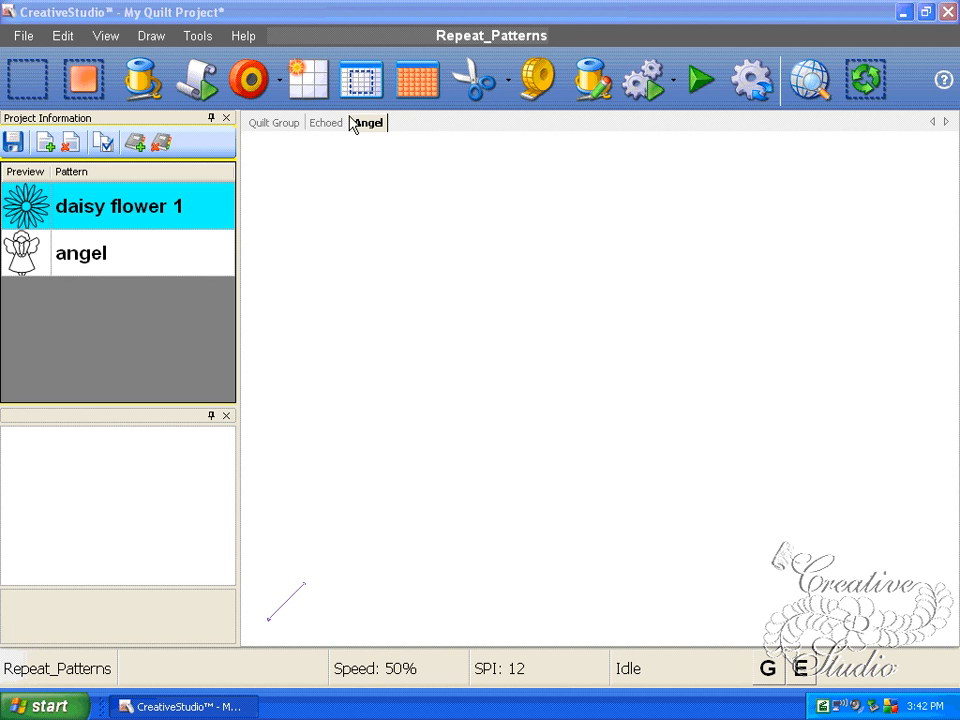
# Step: Place the angel pattern in the workspace with its start point as the reference point and close the repeat setup
pyautogui.click(115, 262)
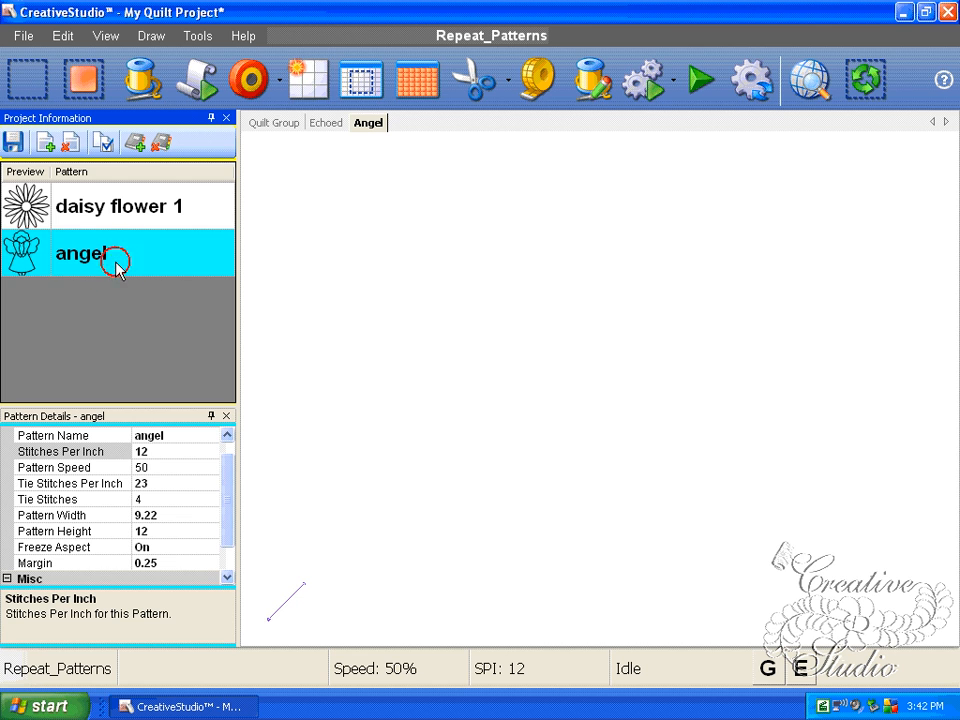
pyautogui.click(312, 82)
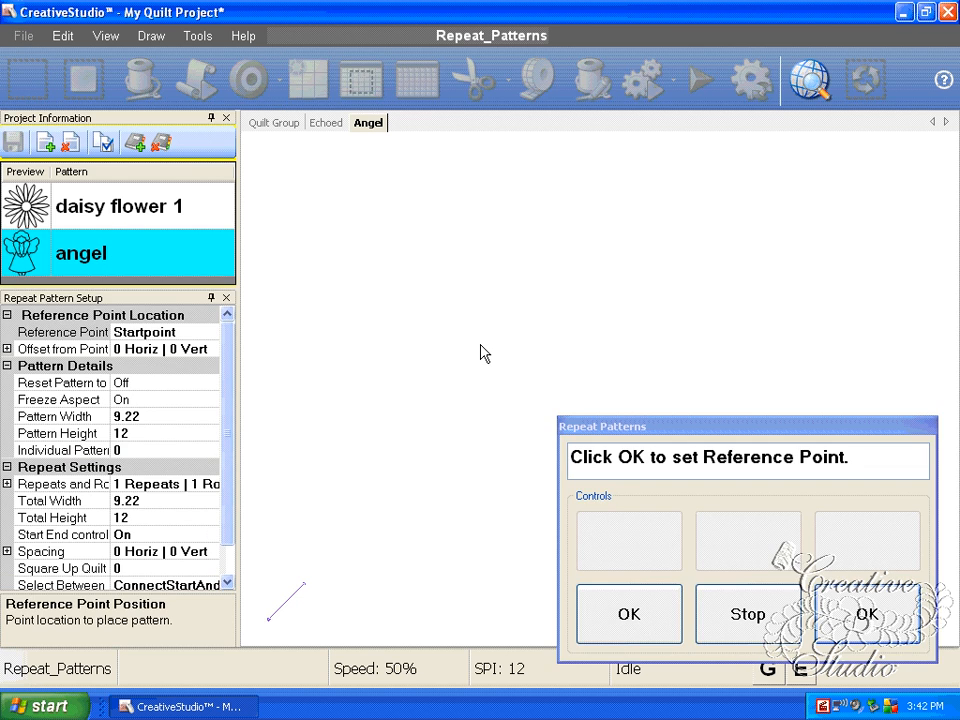
pyautogui.click(635, 622)
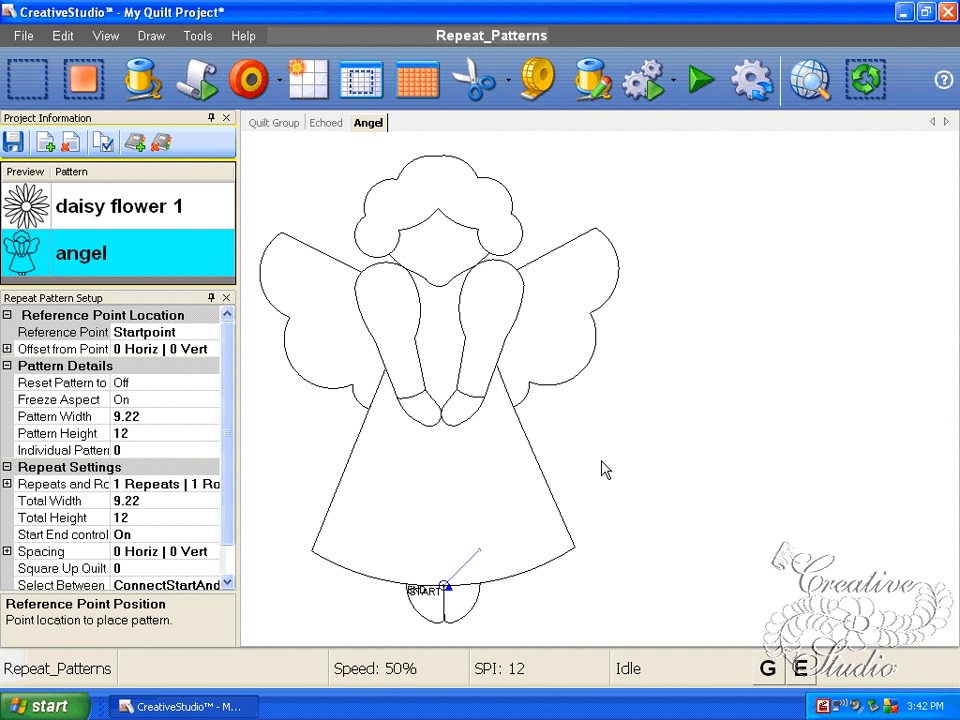
pyautogui.click(227, 299)
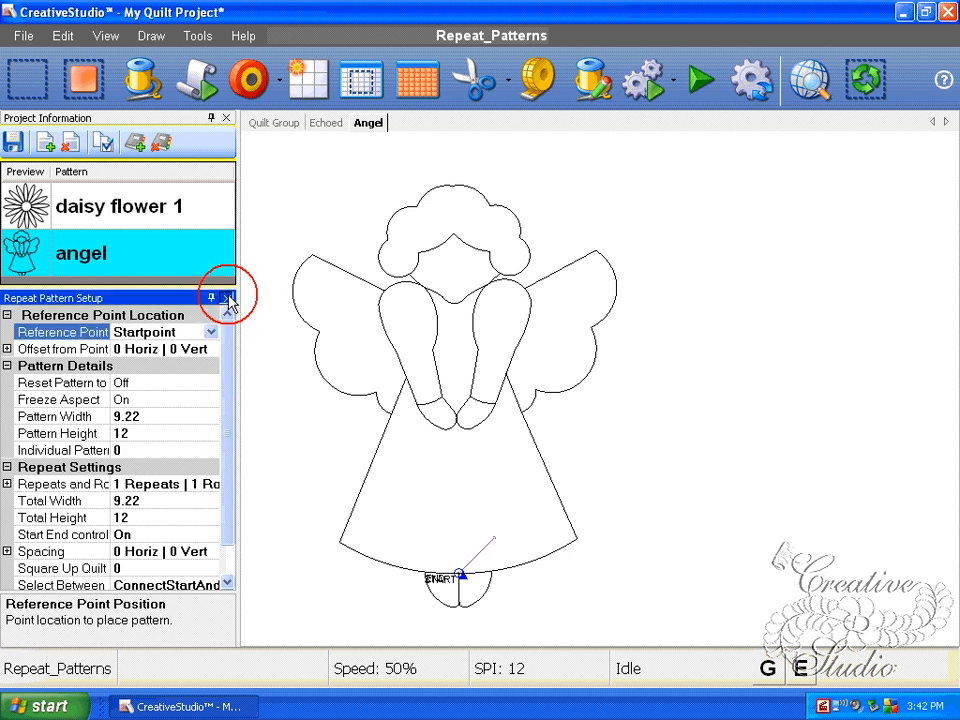
# Step: Place one echo around the angel pattern with an echo spacing of 0.25
pyautogui.rightClick(483, 356)
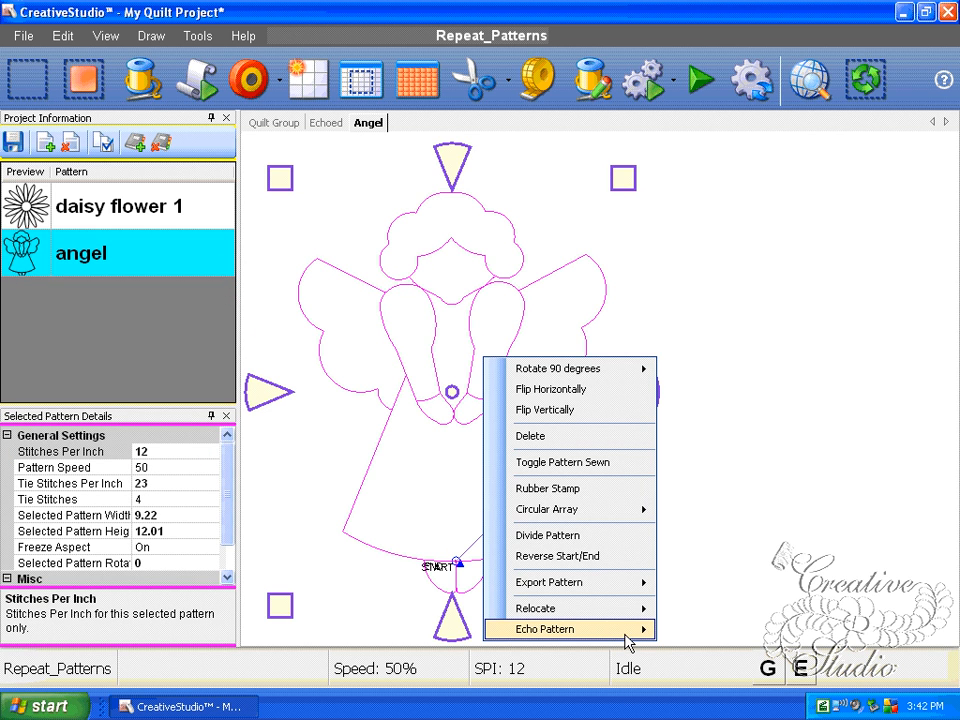
pyautogui.moveTo(628, 640)
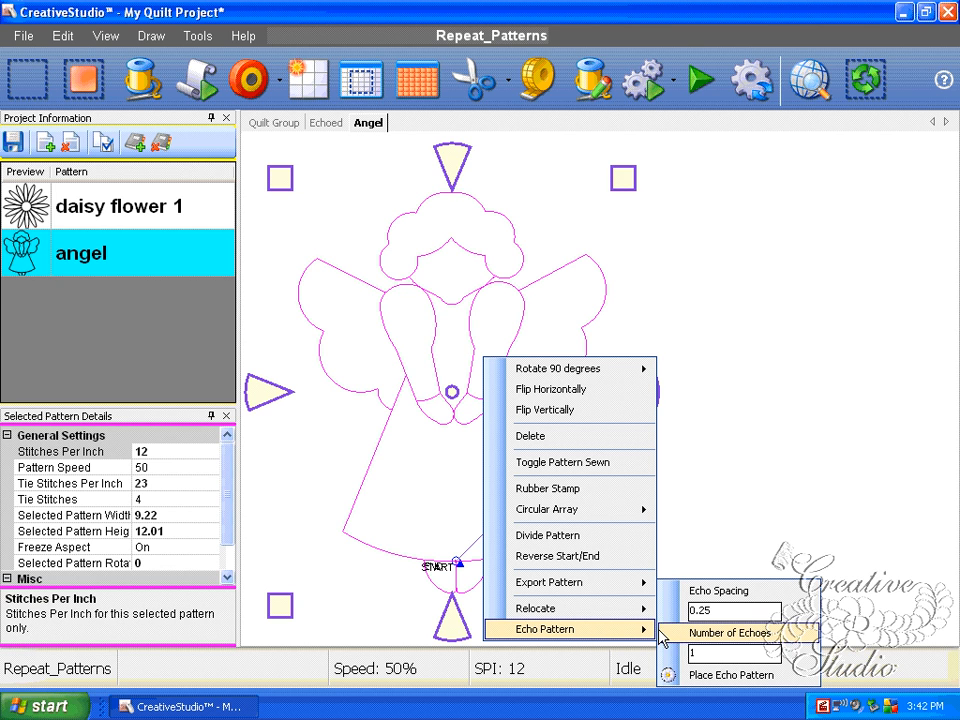
pyautogui.click(715, 683)
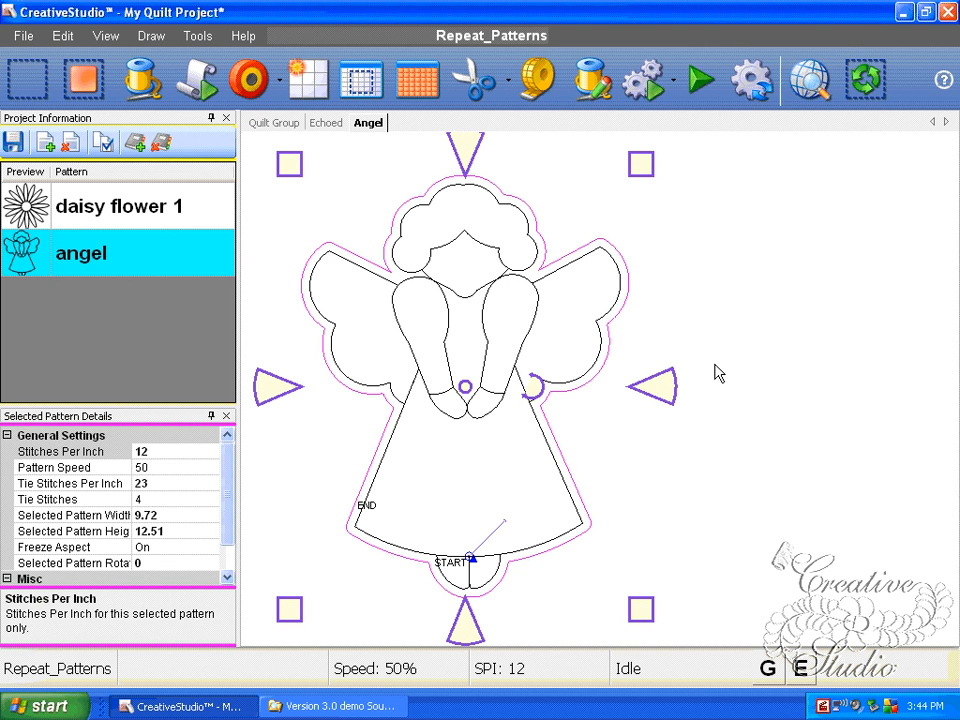
# Step: Add a second outline outside the angel's first echo, again as one echo at 0.25 spacing
pyautogui.rightClick(676, 309)
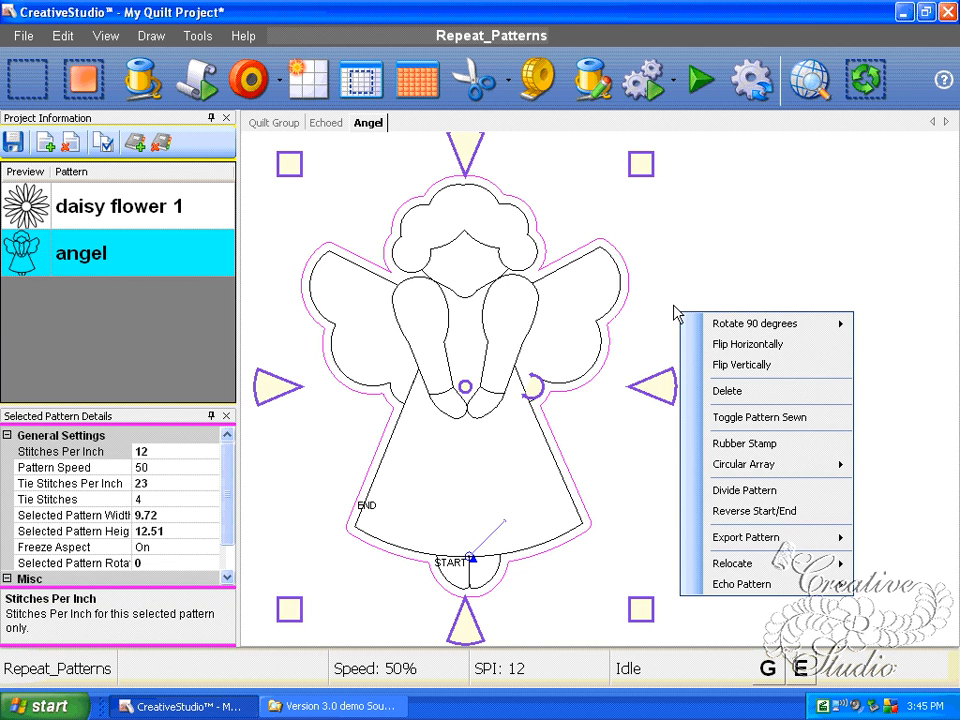
pyautogui.moveTo(762, 594)
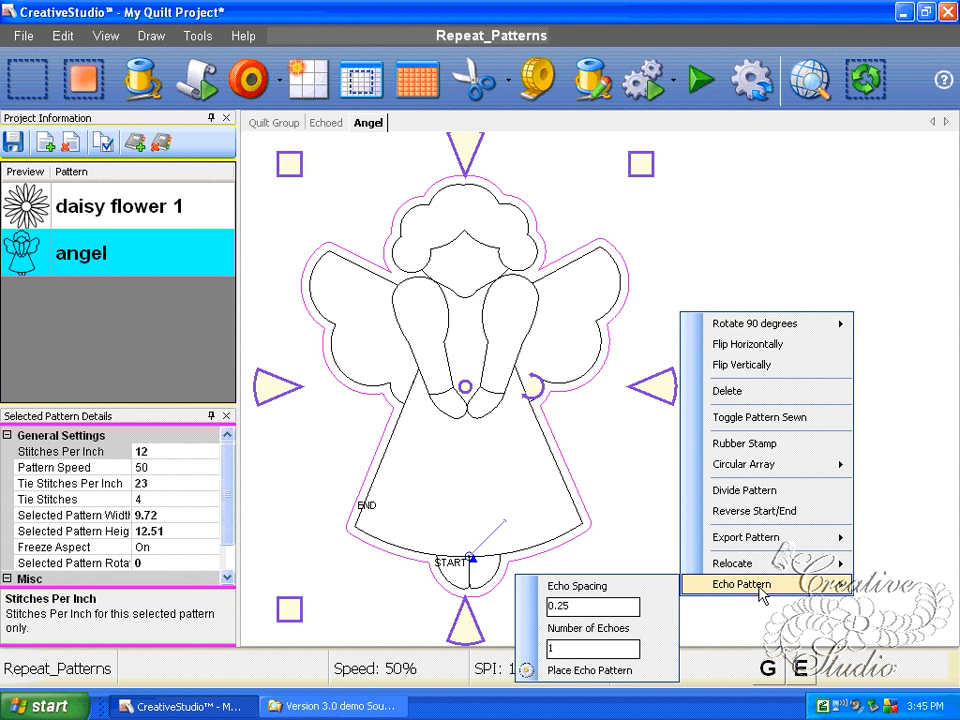
pyautogui.click(616, 683)
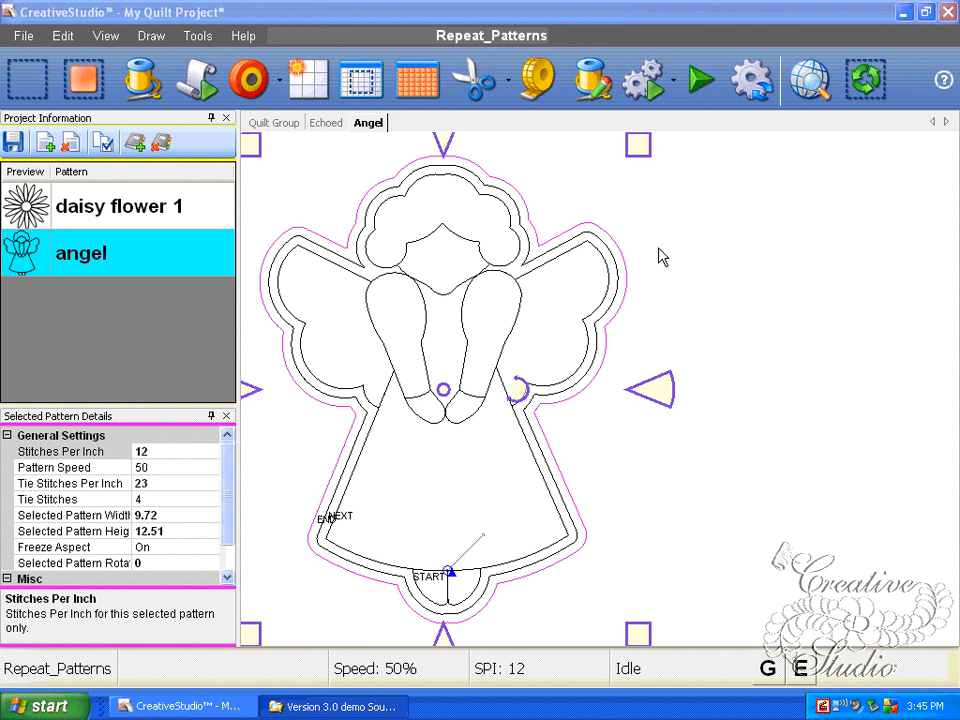
# Step: Echo the angel's outermost outline twice with the echo spacing set to .5
pyautogui.rightClick(652, 253)
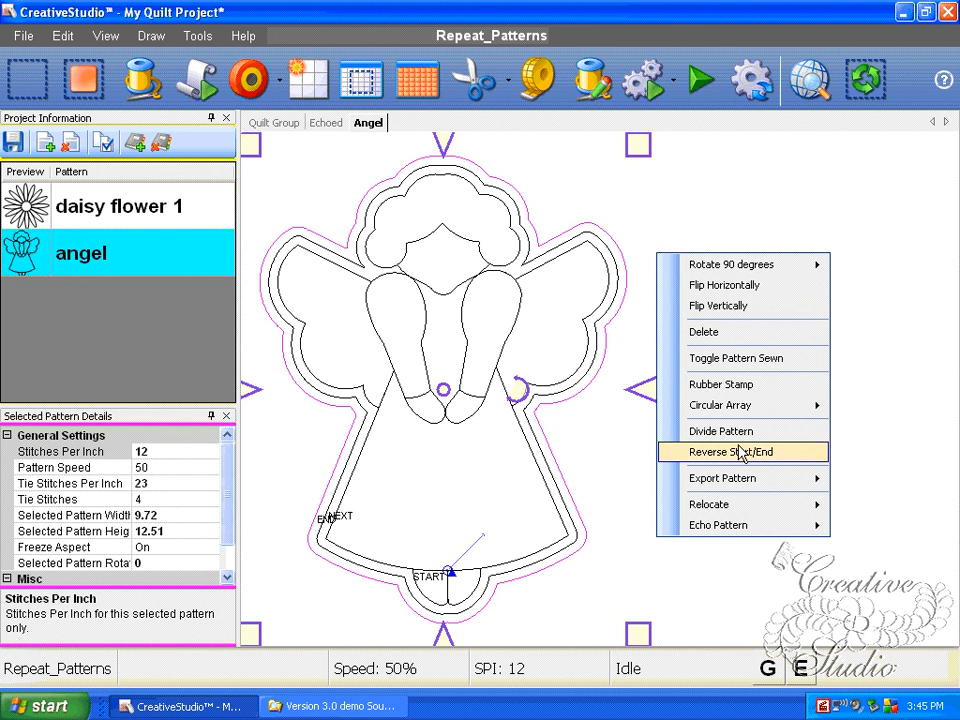
pyautogui.moveTo(738, 530)
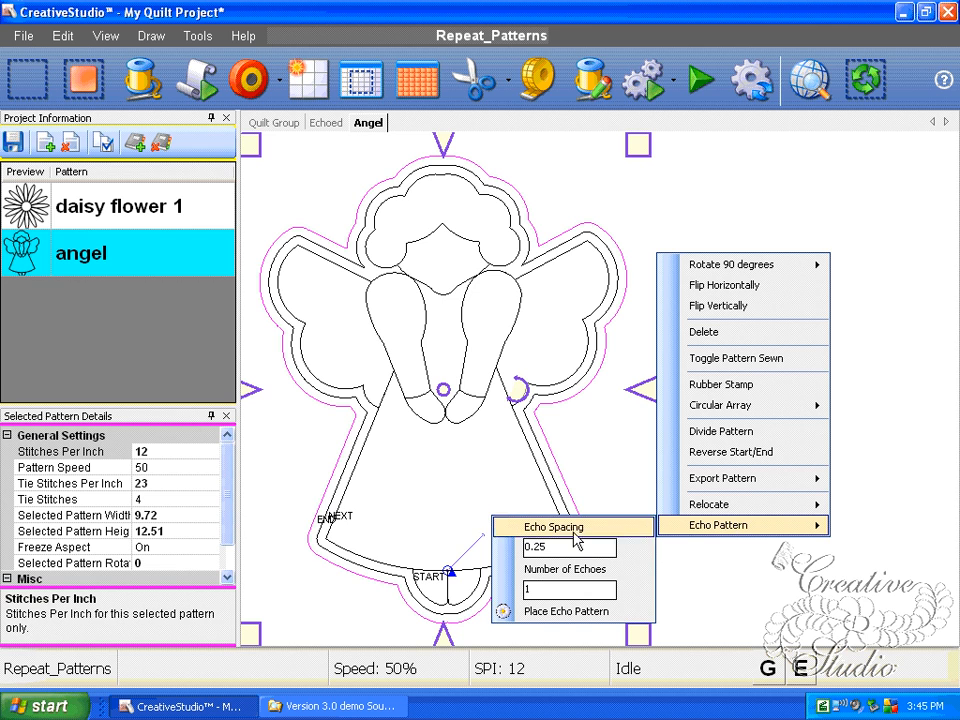
pyautogui.moveTo(564, 543); pyautogui.dragTo(525, 545)
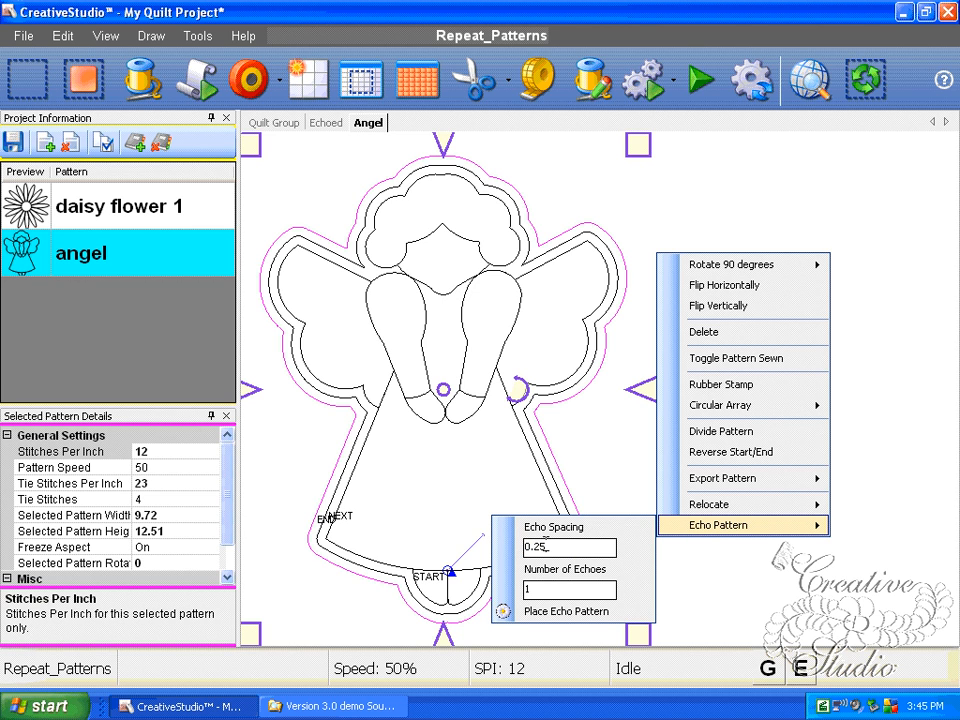
pyautogui.write('.5')
pyautogui.click(551, 583)
pyautogui.doubleClick(537, 588)
pyautogui.write('2')
pyautogui.click(540, 614)
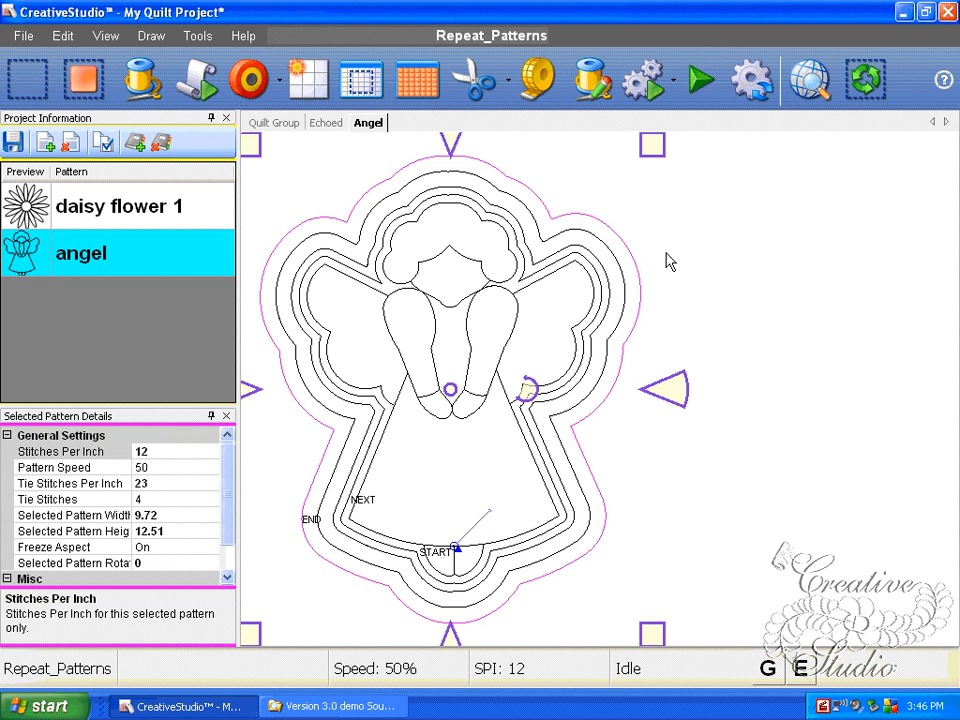
# Step: Echo the angel's outermost outline once with the echo spacing set to 1
pyautogui.rightClick(667, 257)
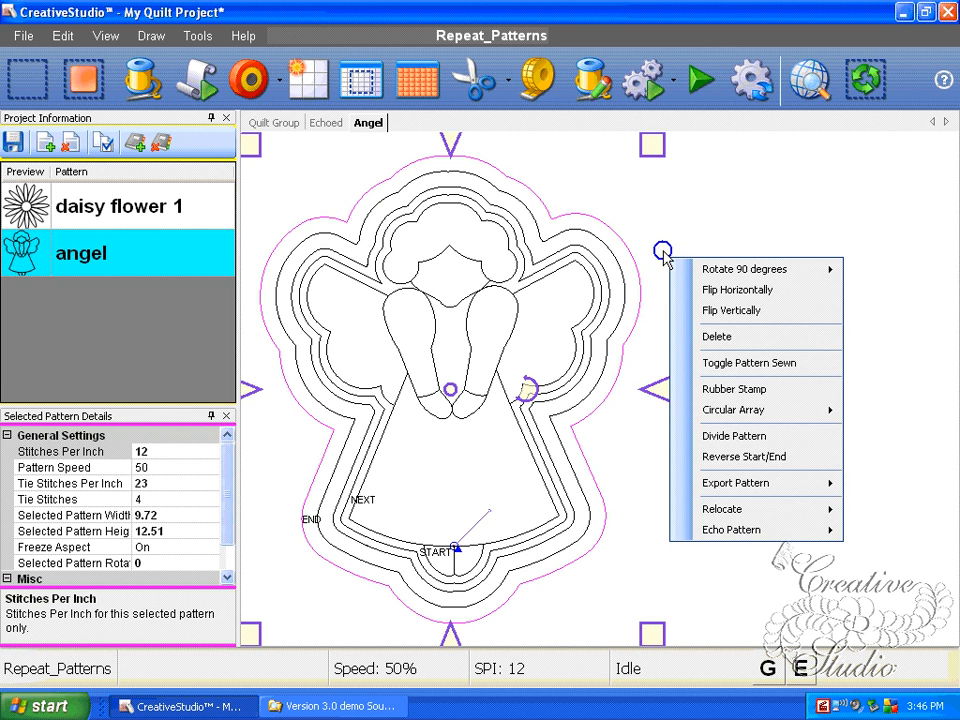
pyautogui.moveTo(750, 537)
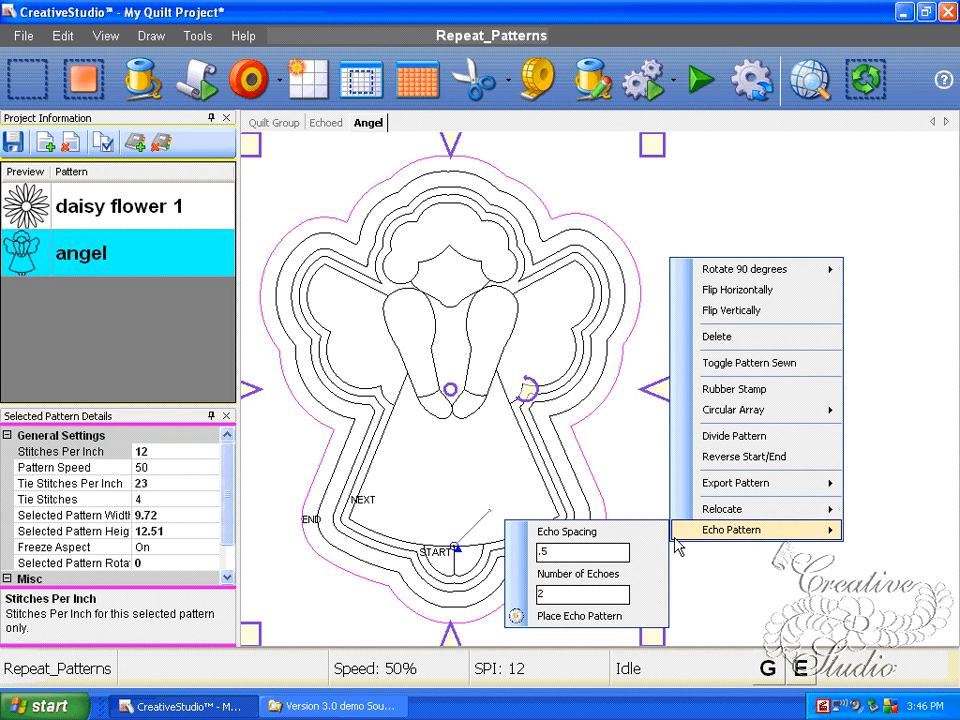
pyautogui.moveTo(566, 553); pyautogui.dragTo(540, 549)
pyautogui.click(539, 549)
pyautogui.write('1')
pyautogui.doubleClick(553, 594)
pyautogui.write('1')
pyautogui.click(553, 616)
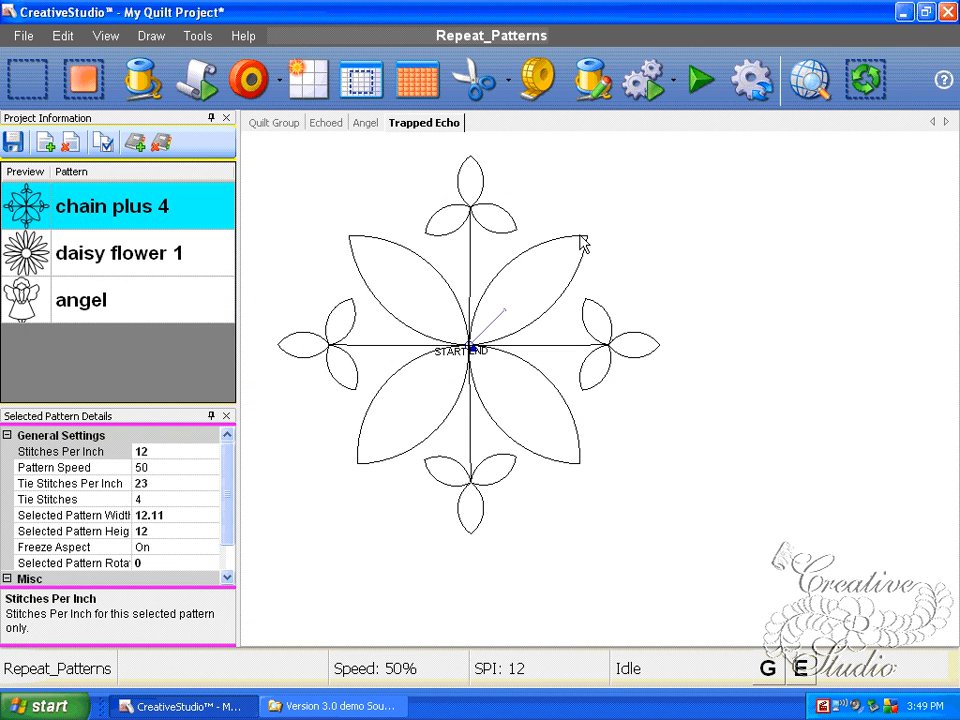
# Step: Try to place one echo around the chain plus 4 pattern at 0.35 spacing, and dismiss the notice
pyautogui.rightClick(583, 240)
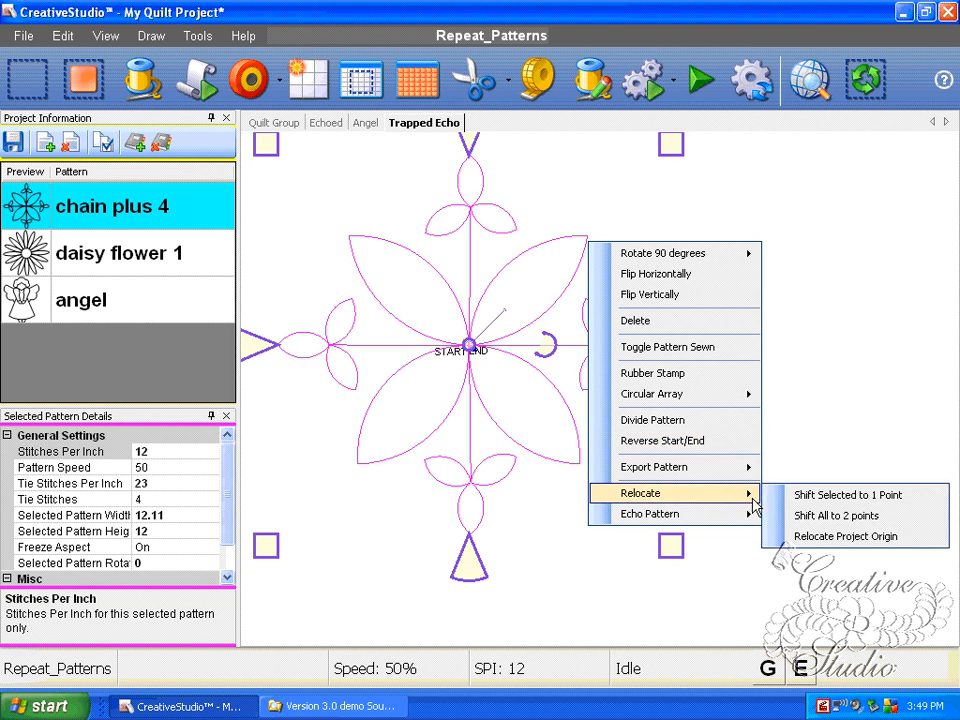
pyautogui.moveTo(743, 513)
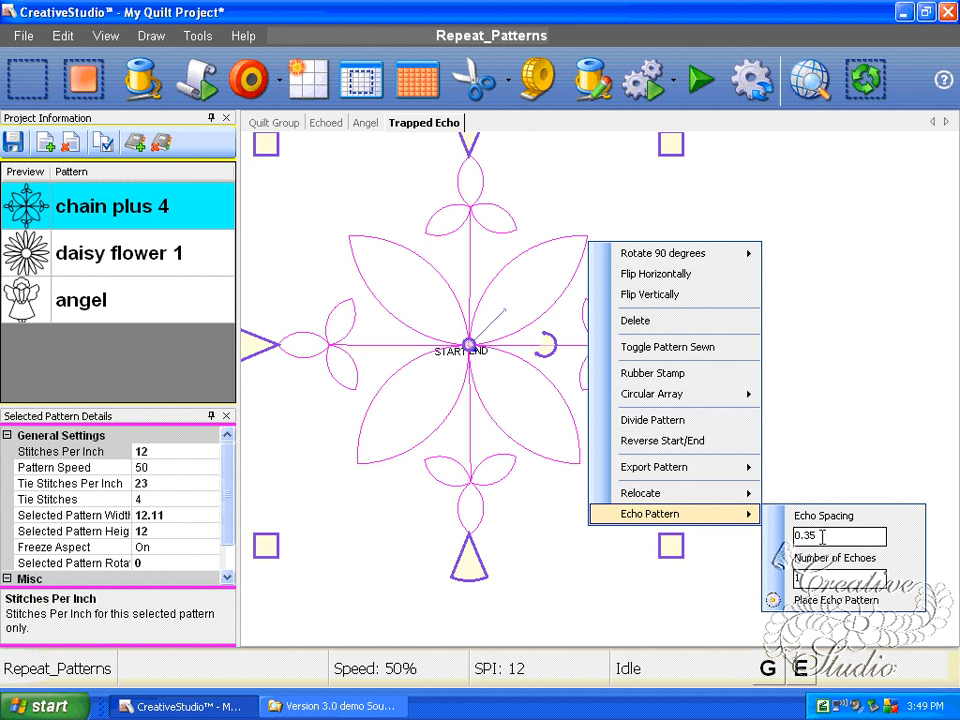
pyautogui.click(828, 600)
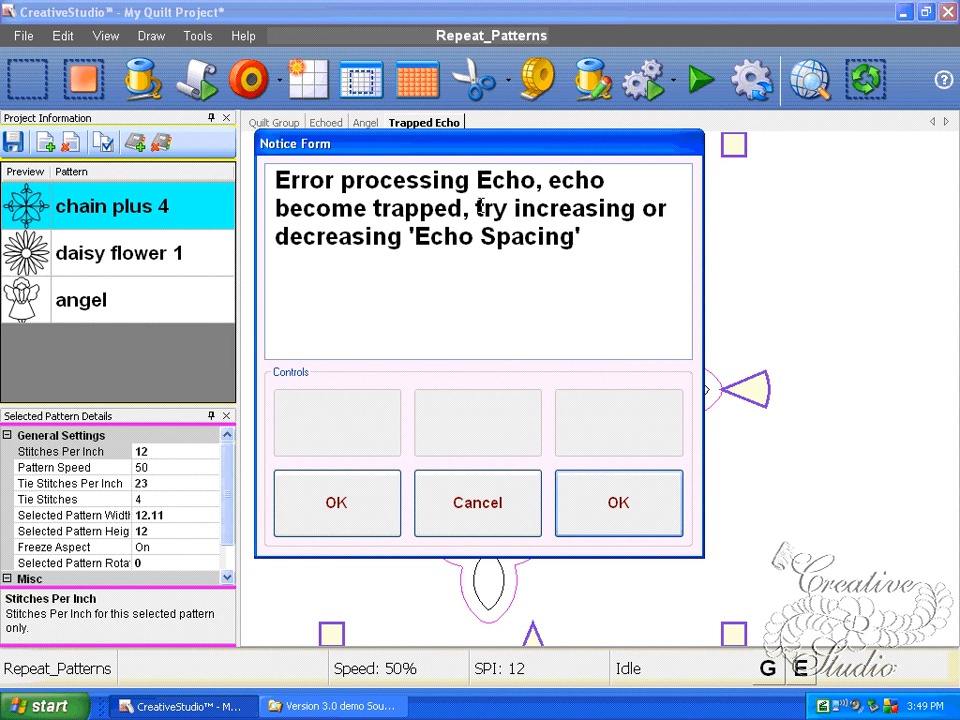
pyautogui.moveTo(475, 208); pyautogui.dragTo(612, 235)
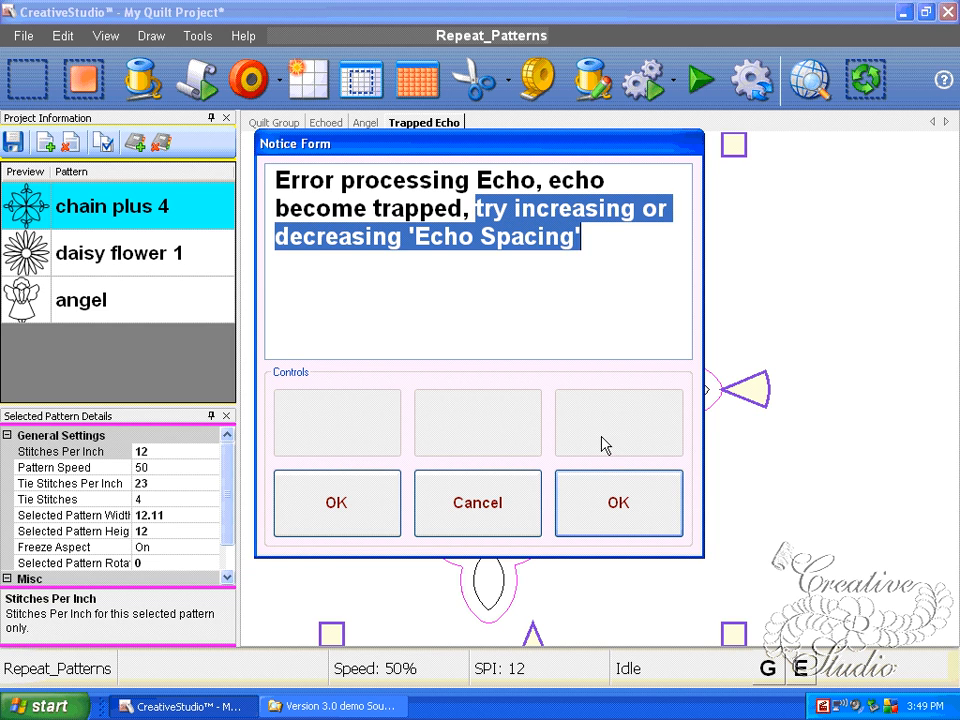
pyautogui.moveTo(506, 146); pyautogui.dragTo(766, 187)
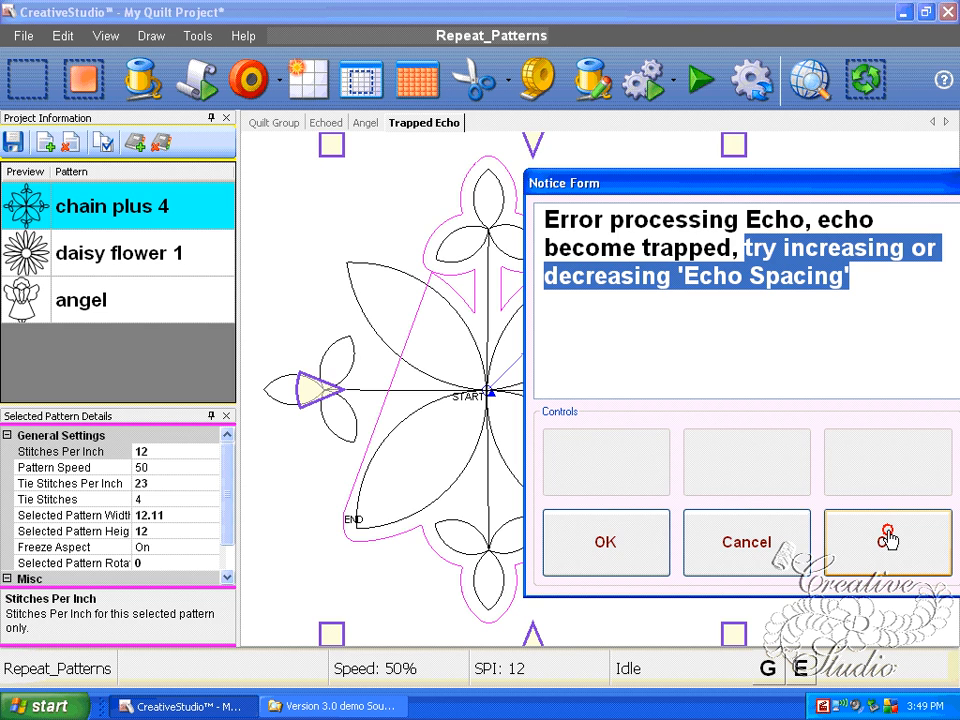
pyautogui.click(888, 540)
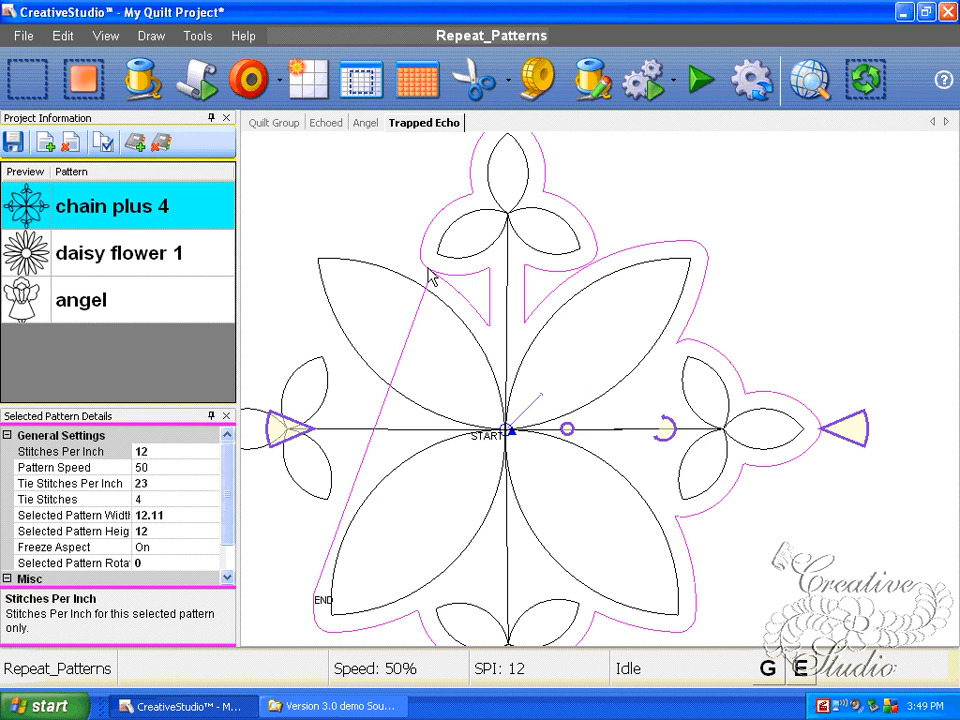
# Step: Inspect the incomplete echo around the chain plus 4 pattern and delete it
pyautogui.scroll(-2, 430, 280)
pyautogui.click(708, 331)
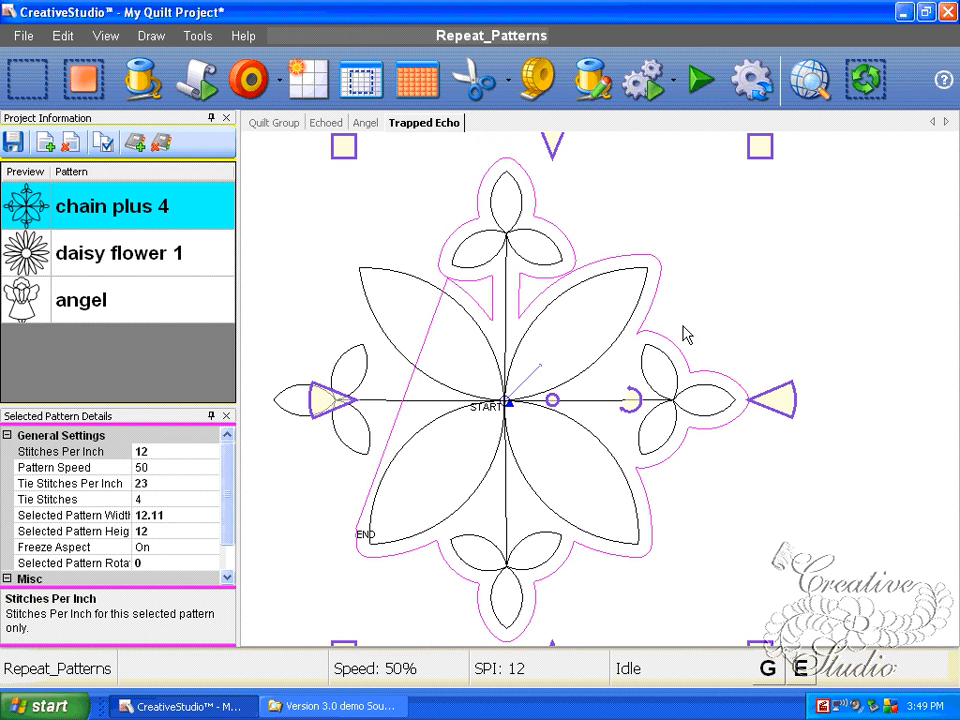
pyautogui.scroll(1, 708, 331)
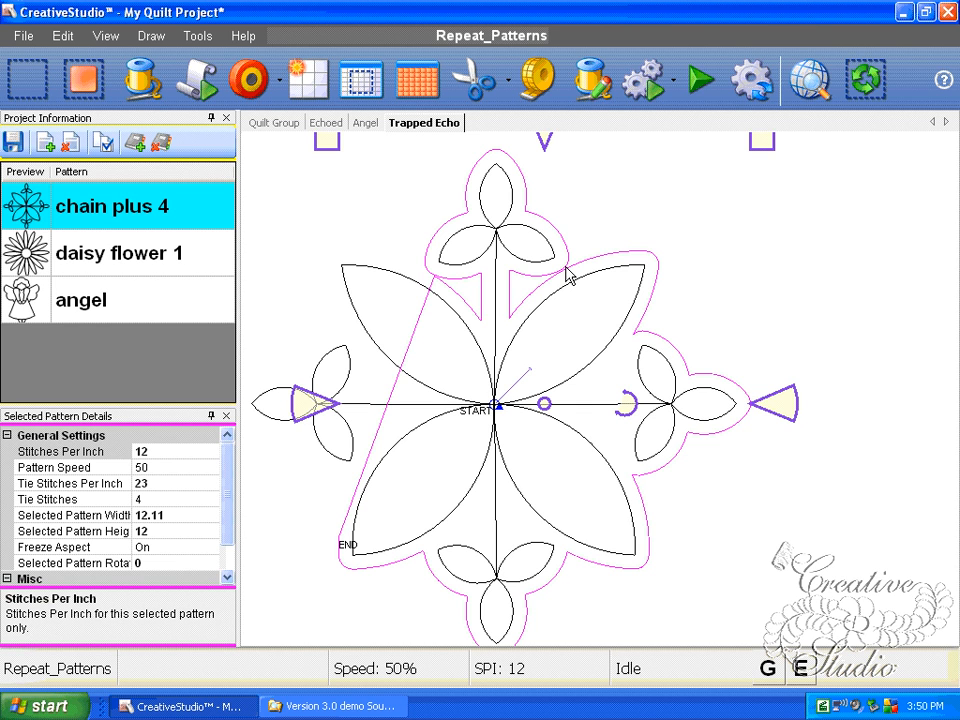
pyautogui.press('Delete')
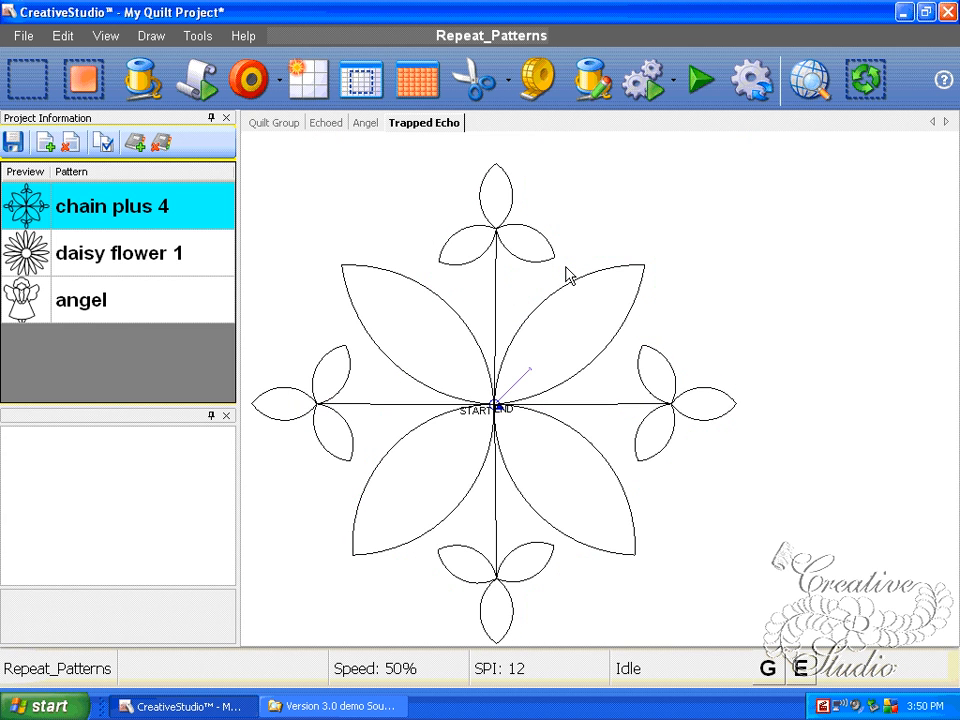
# Step: Place one echo around the chain plus 4 pattern with the echo spacing set to 0.5
pyautogui.click(750, 315)
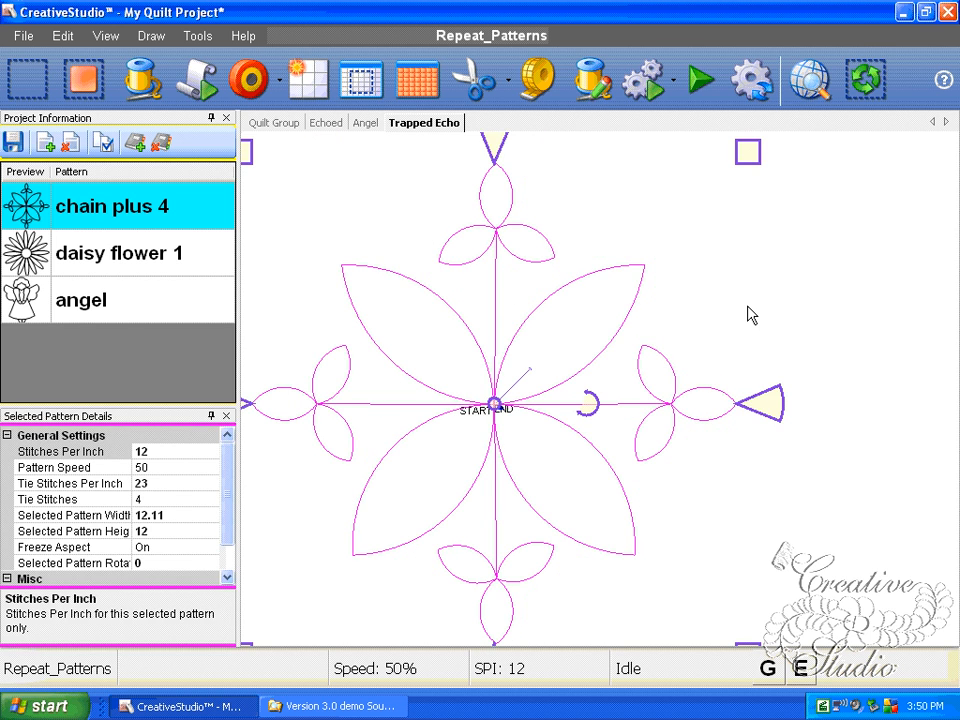
pyautogui.rightClick(636, 265)
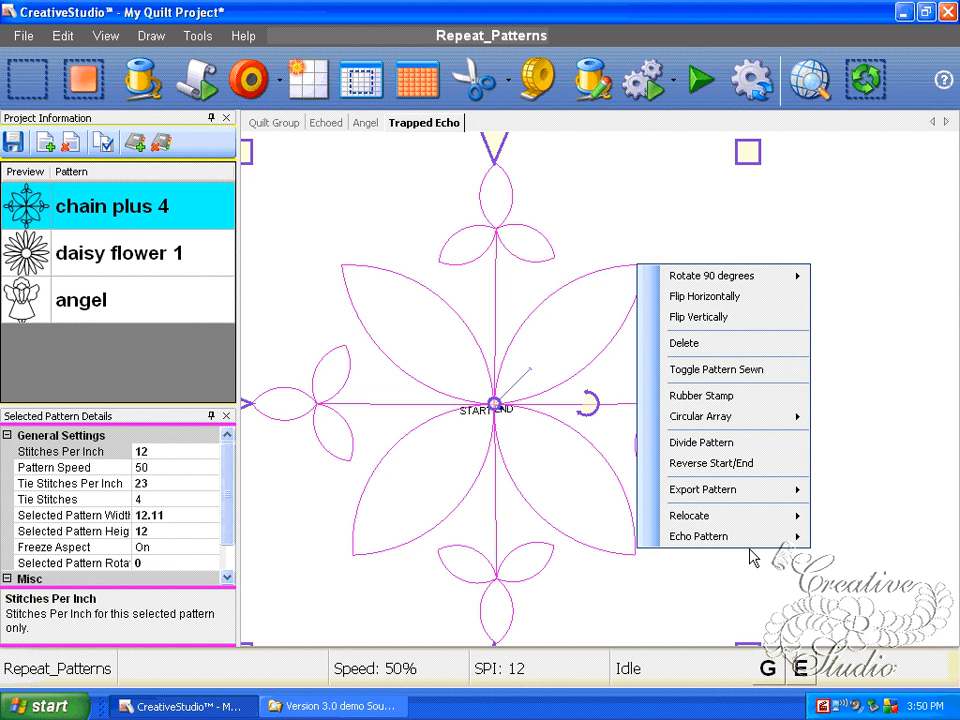
pyautogui.moveTo(746, 546)
pyautogui.press('BackSpace')
pyautogui.press('BackSpace')
pyautogui.write('5')
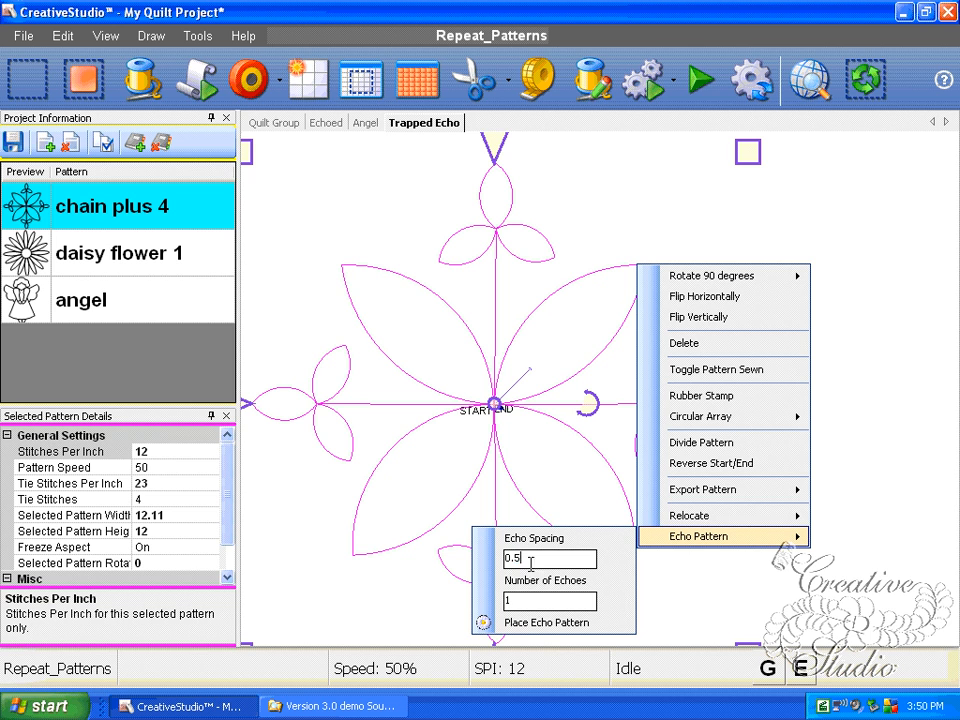
pyautogui.click(540, 622)
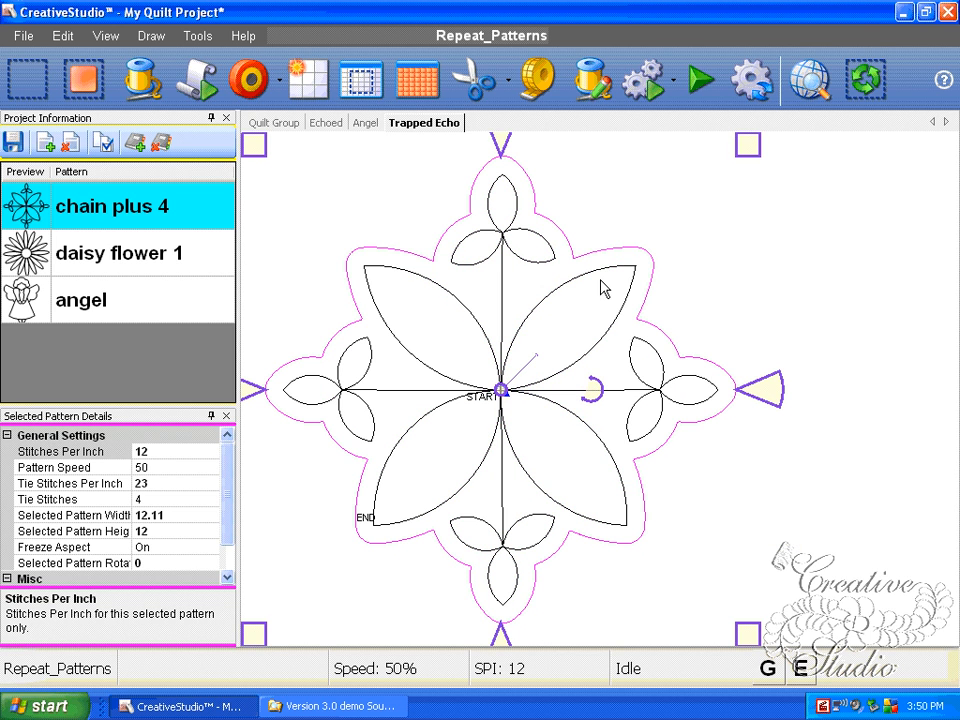
pyautogui.scroll(-2, 765, 274)
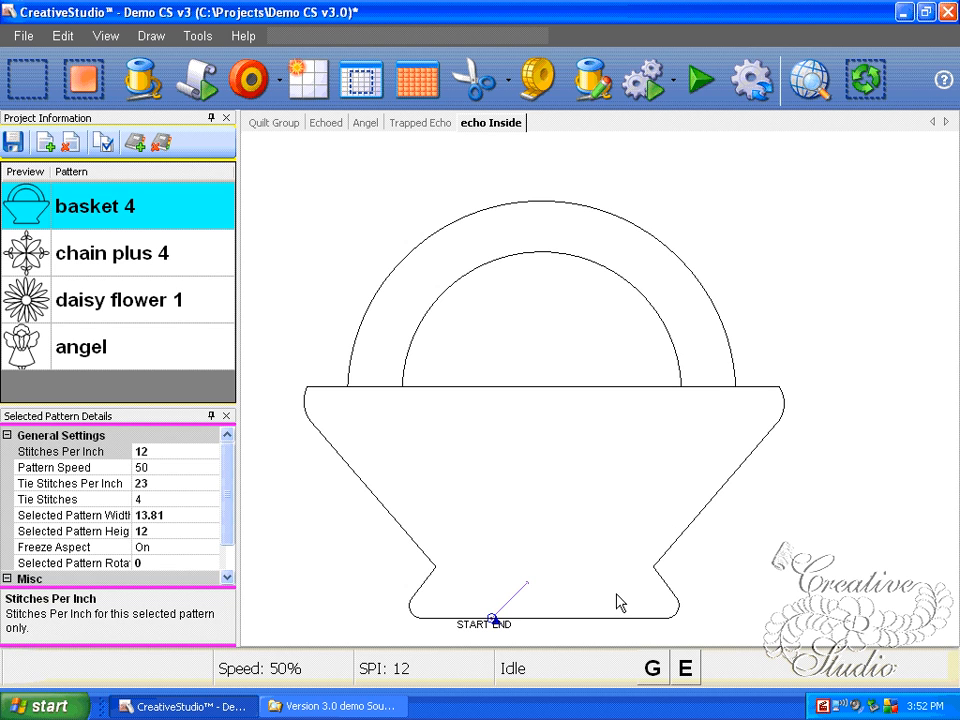
# Step: Echo the basket 4 pattern inward with four echoes at a spacing of -0.25
pyautogui.click(710, 470)
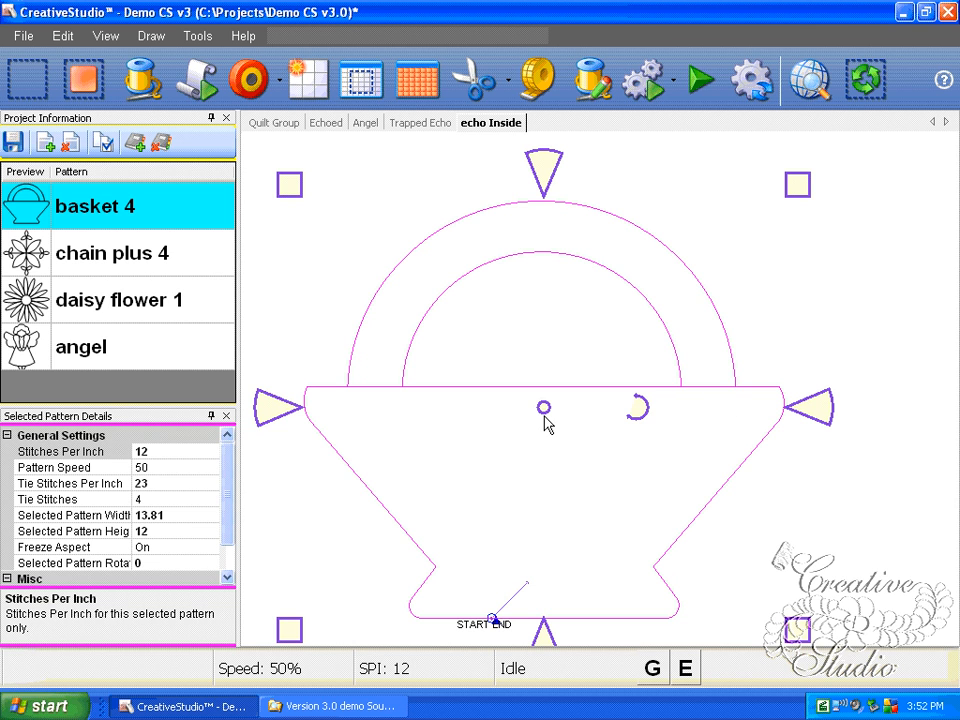
pyautogui.click(790, 458)
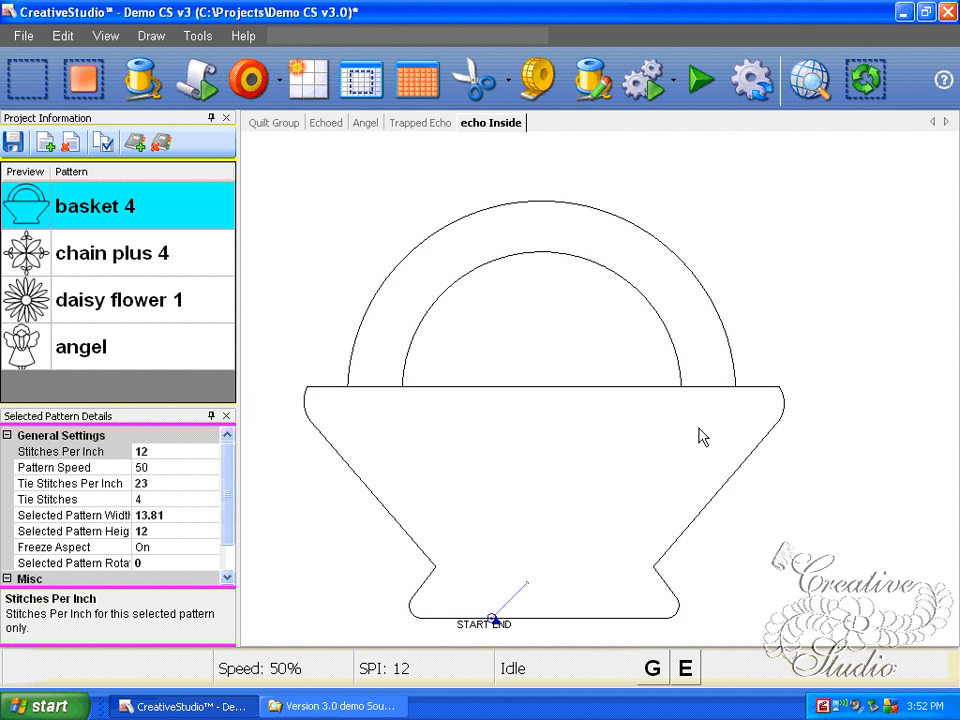
pyautogui.rightClick(685, 313)
pyautogui.moveTo(762, 592)
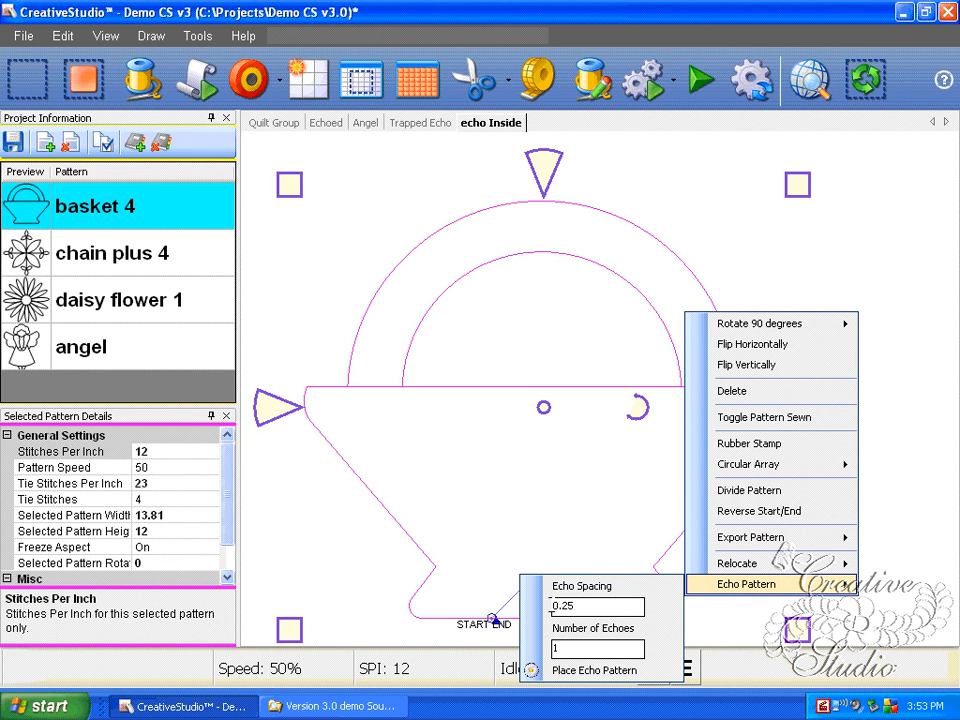
pyautogui.write('-')
pyautogui.press('Tab')
pyautogui.write('4')
pyautogui.click(565, 670)
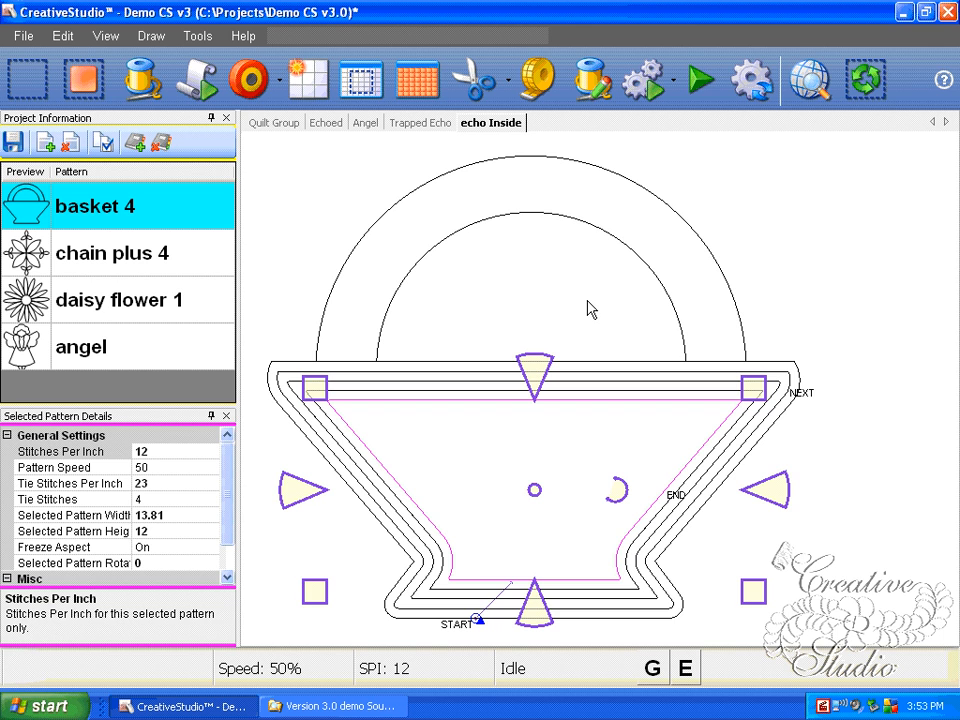
pyautogui.click(627, 380)
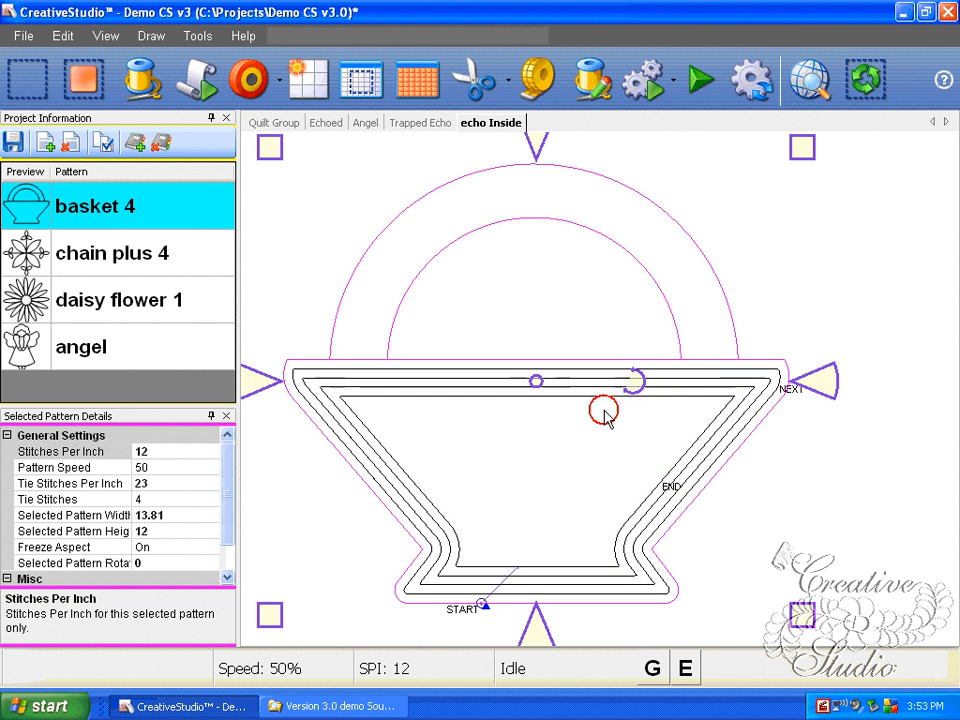
pyautogui.click(814, 250)
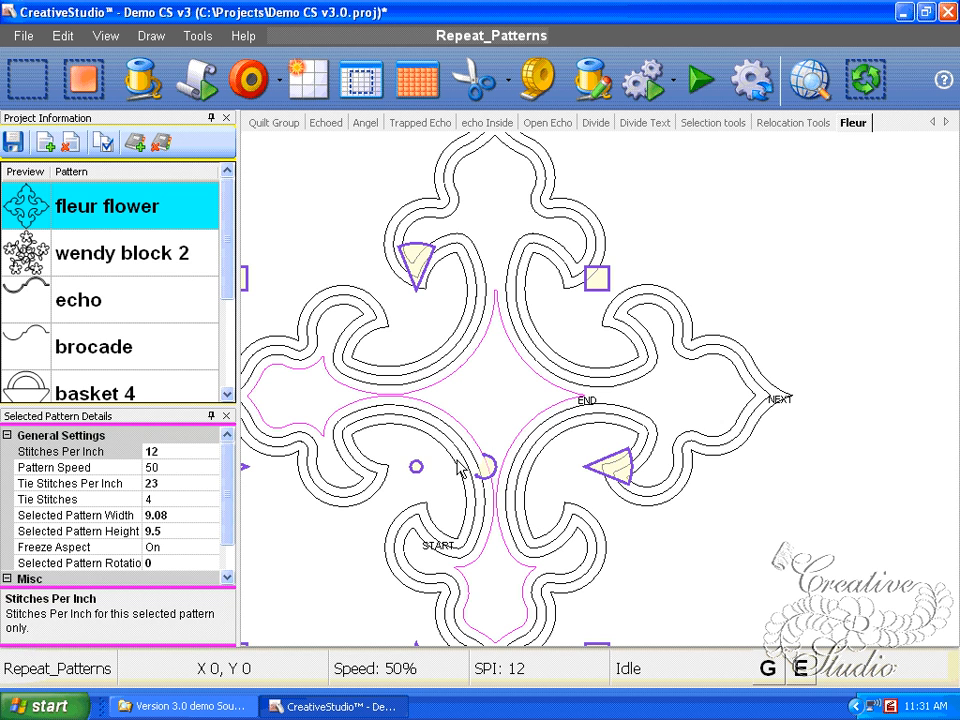
# Step: Place one inward echo of the selected center shape in the fleur flower design, keeping the preset negative echo spacing
pyautogui.scroll(3, 458, 468)
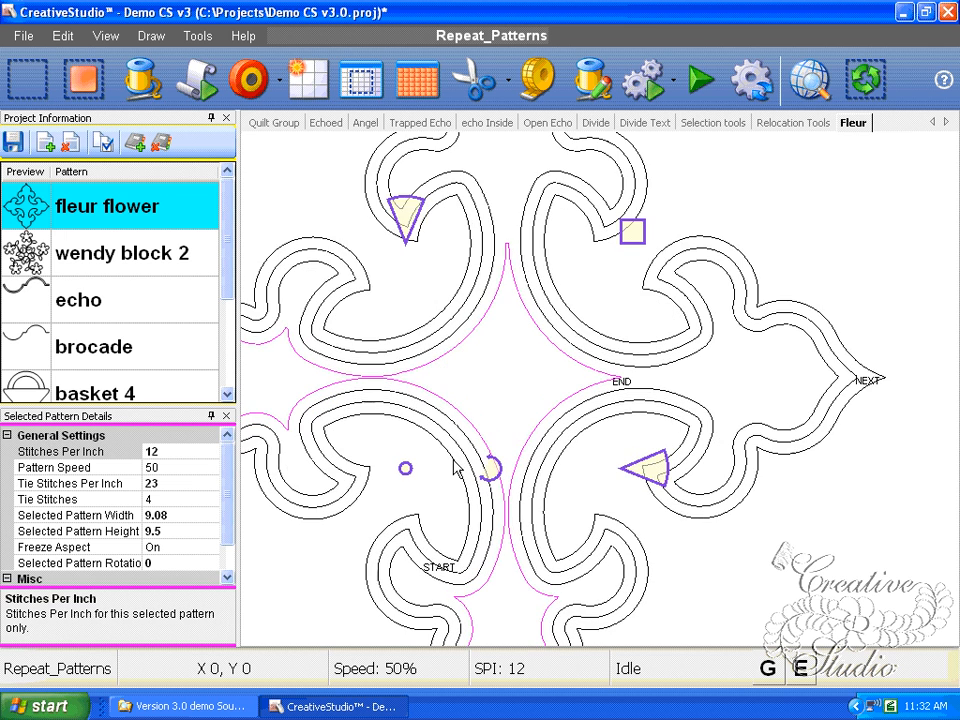
pyautogui.scroll(-2, 455, 466)
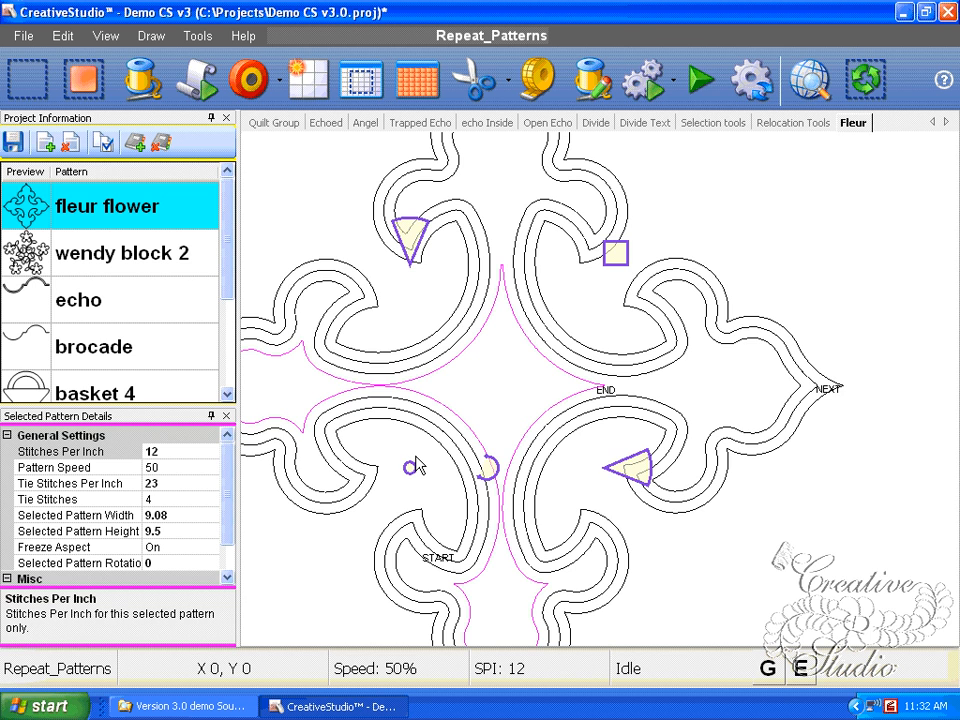
pyautogui.scroll(1, 433, 468)
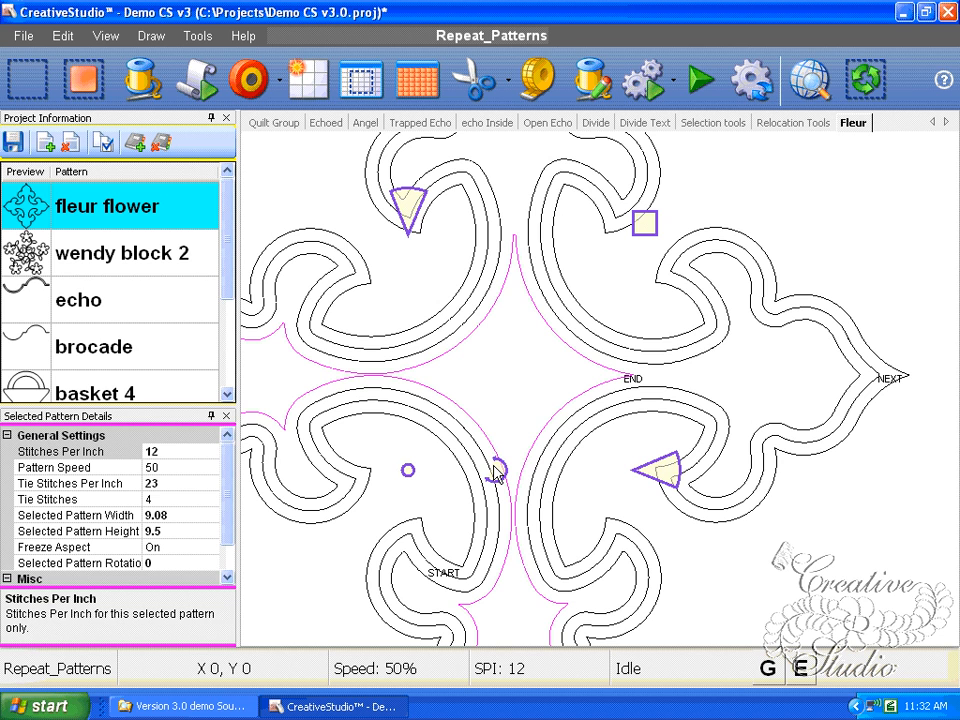
pyautogui.rightClick(578, 406)
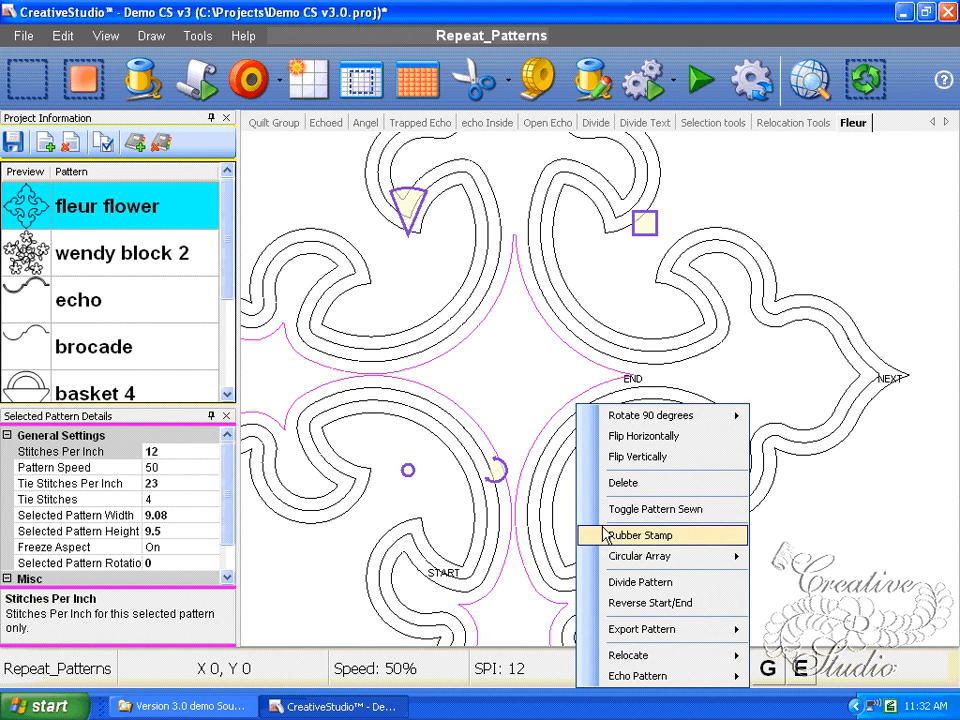
pyautogui.moveTo(690, 676)
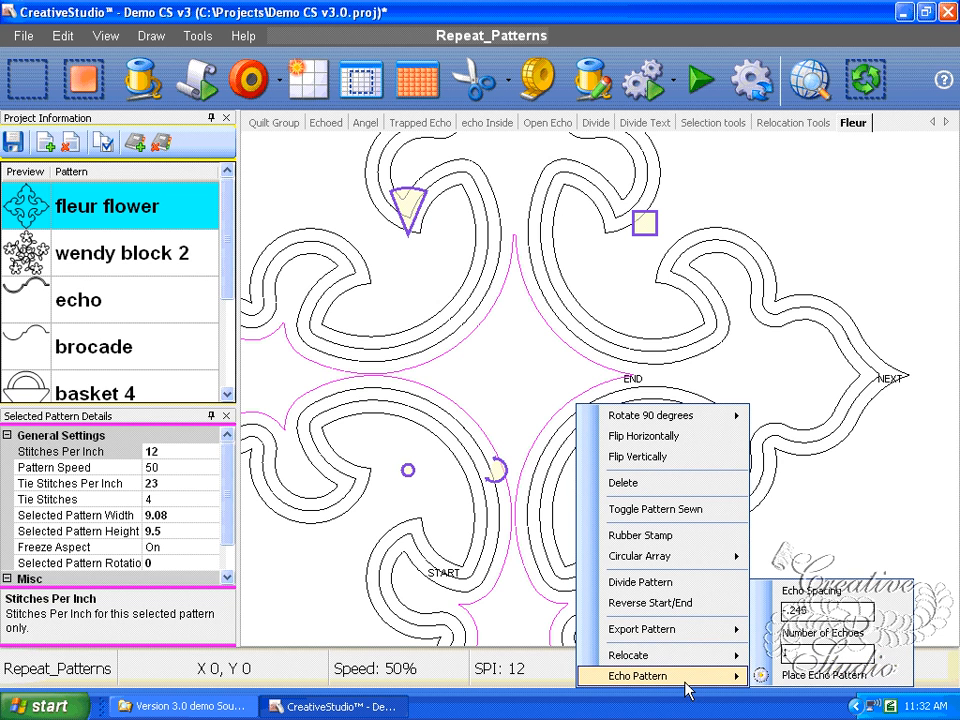
pyautogui.click(790, 676)
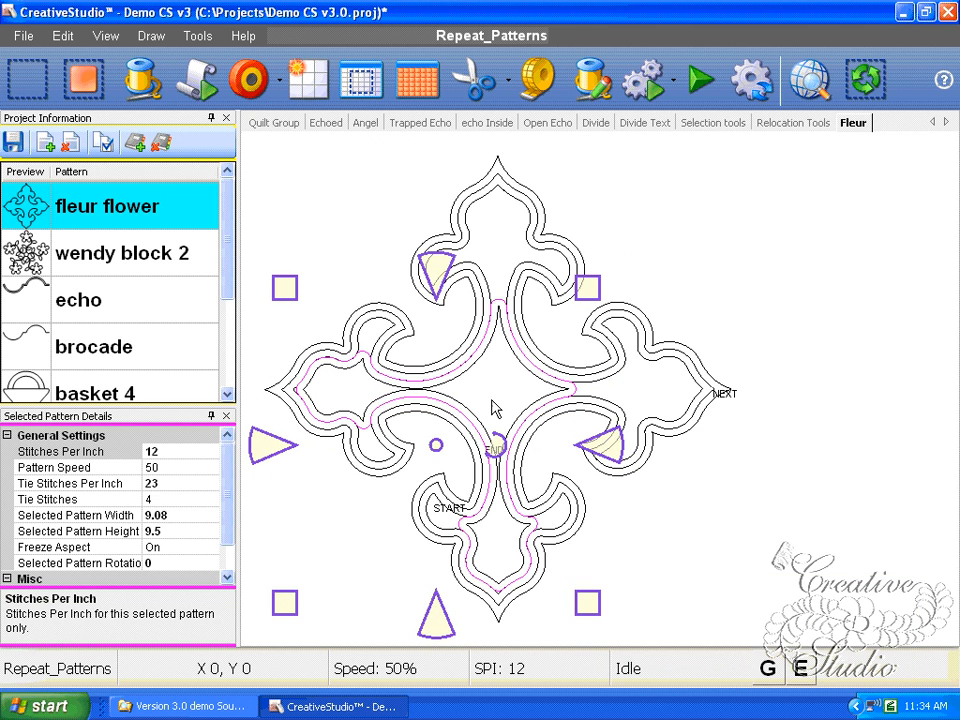
# Step: Try to place one echo around the single fleur flower pattern at 0.42 spacing, and dismiss the notice
pyautogui.scroll(2, 484, 492)
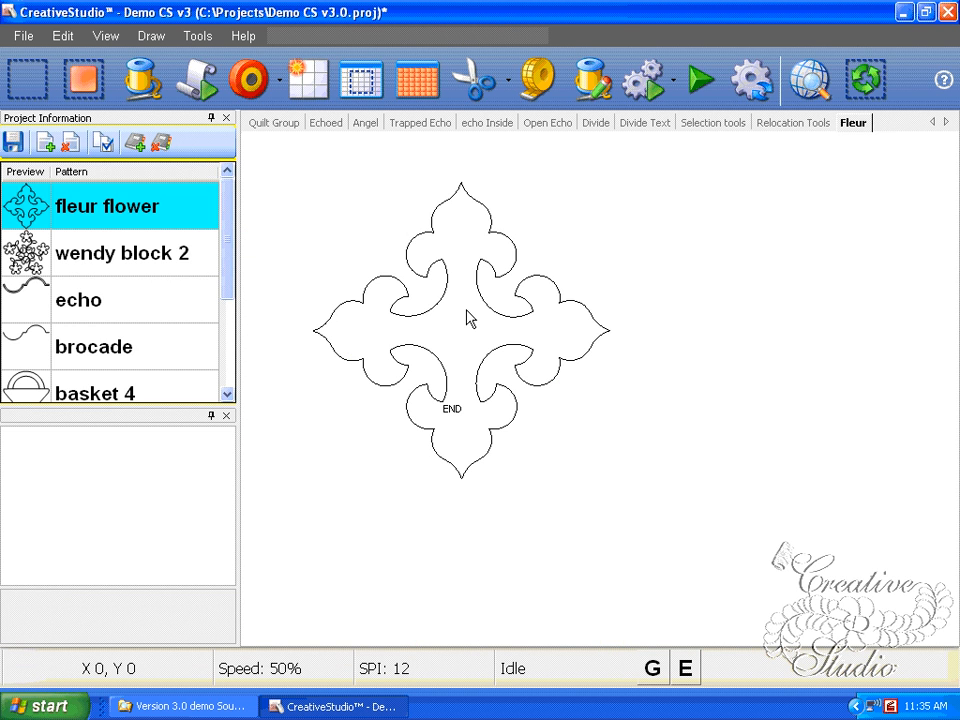
pyautogui.rightClick(466, 310)
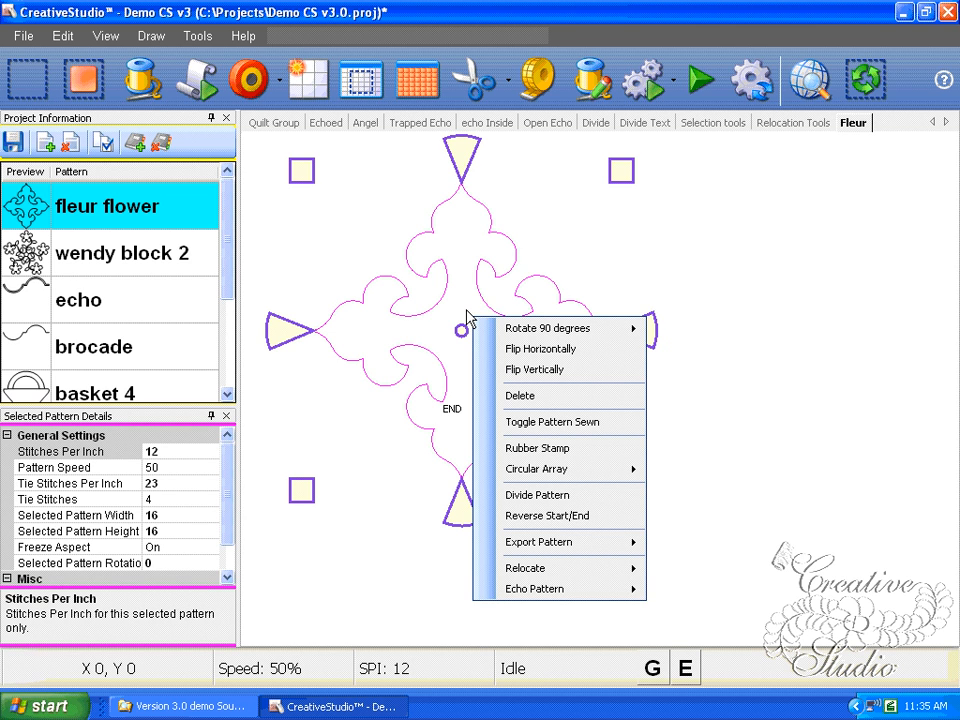
pyautogui.moveTo(592, 590)
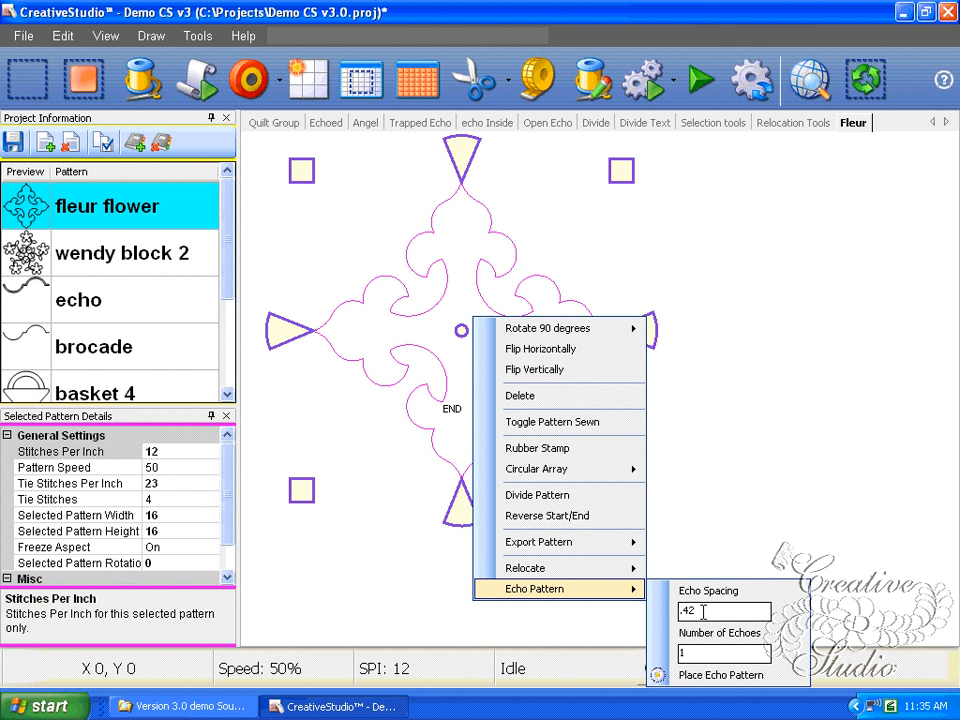
pyautogui.click(704, 676)
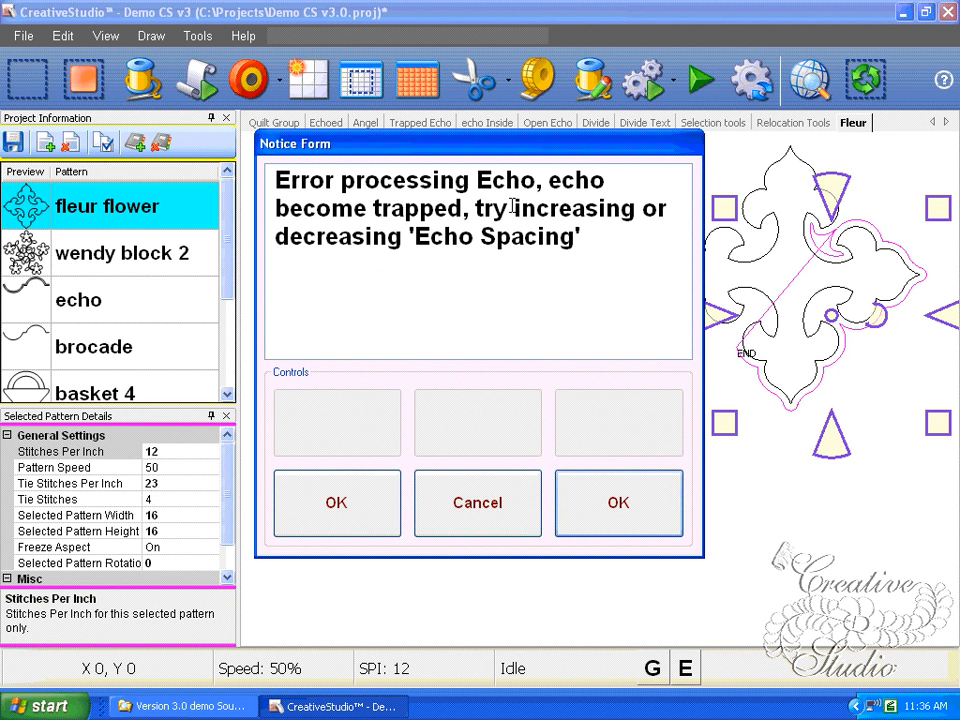
pyautogui.click(614, 502)
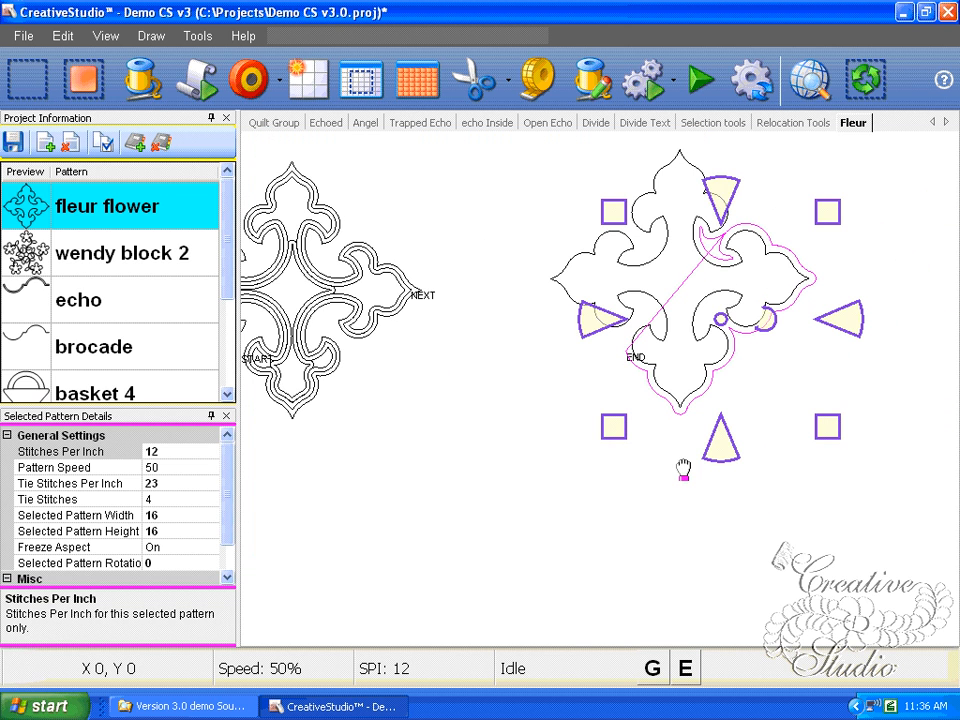
# Step: Inspect the incomplete echo around the fleur flower where it became trapped between the petals, and delete it
pyautogui.moveTo(683, 467); pyautogui.dragTo(540, 560)
pyautogui.scroll(4, 542, 454)
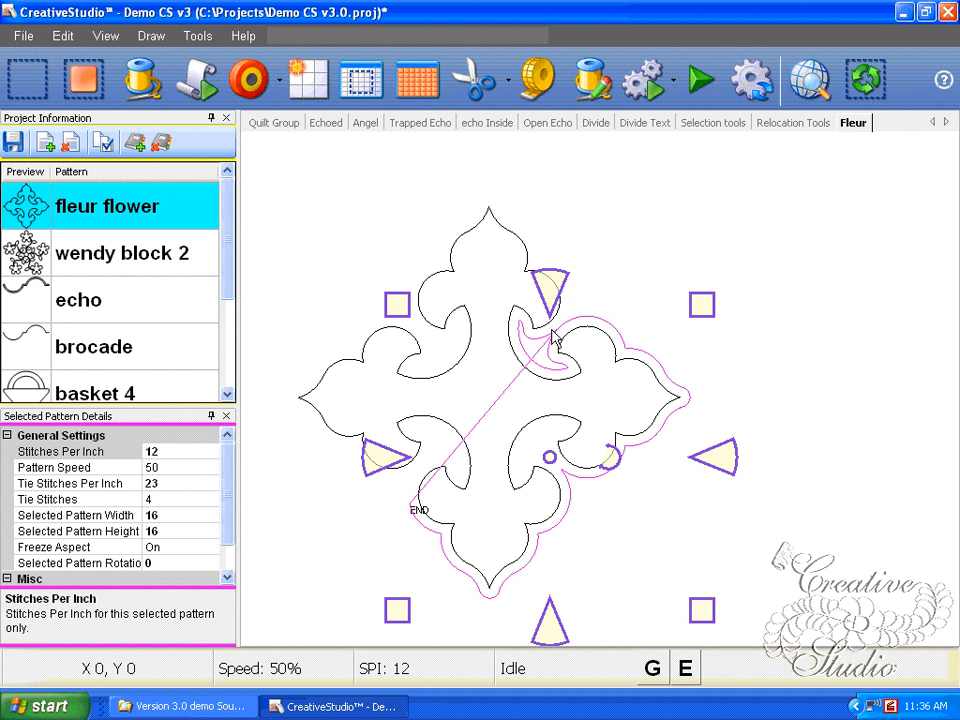
pyautogui.scroll(2, 555, 337)
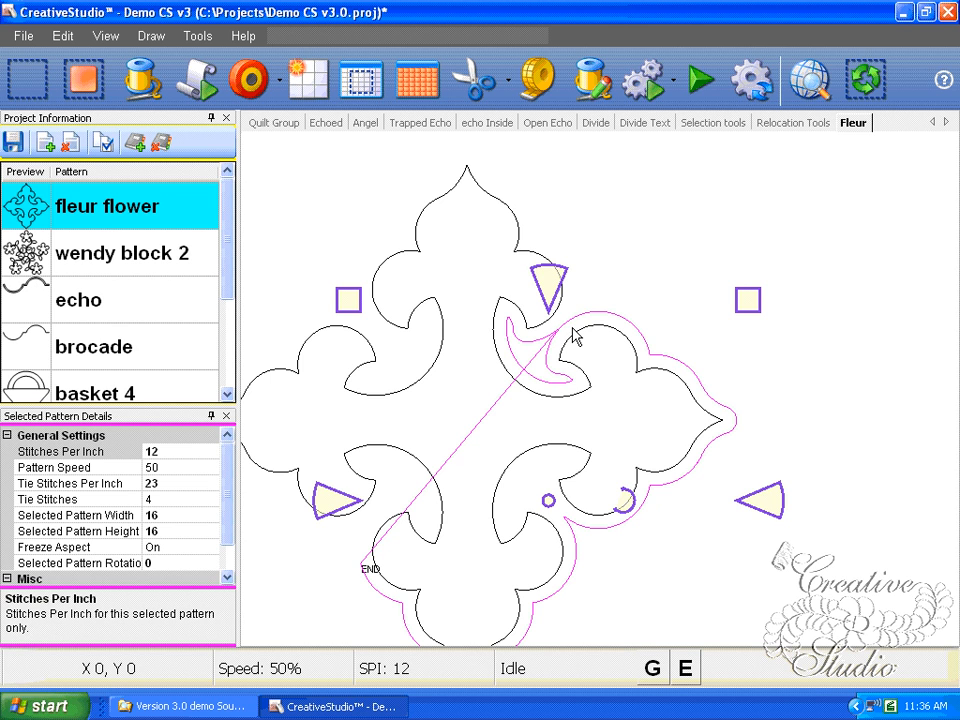
pyautogui.scroll(-1, 572, 338)
pyautogui.scroll(-2, 568, 339)
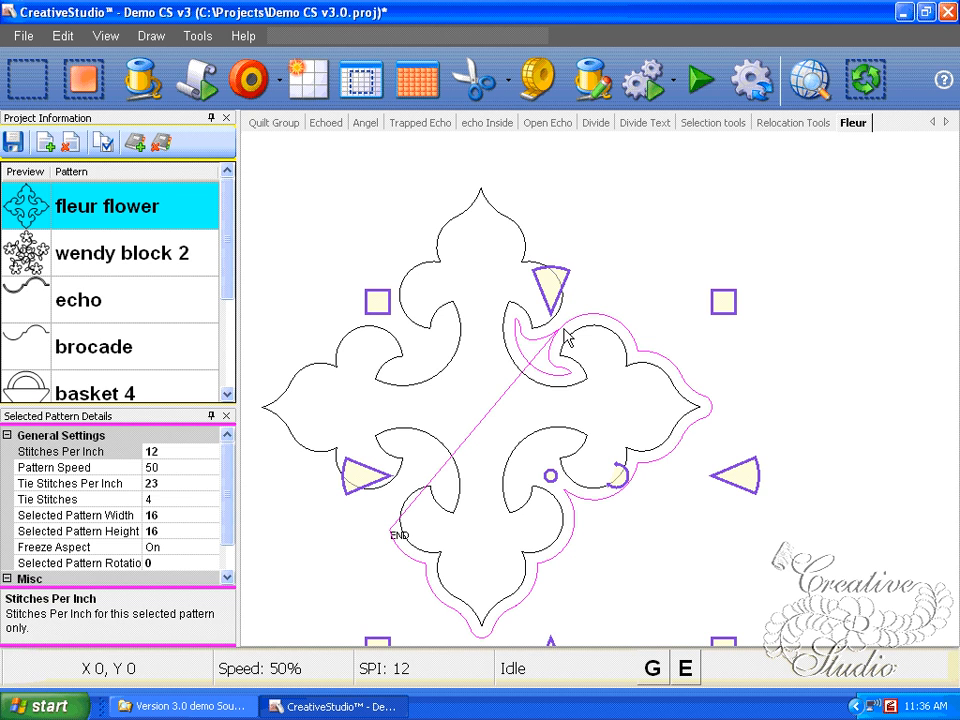
pyautogui.press('Delete')
# Step: Place one echo around the fleur flower pattern with the echo spacing set to 0.5
pyautogui.rightClick(567, 335)
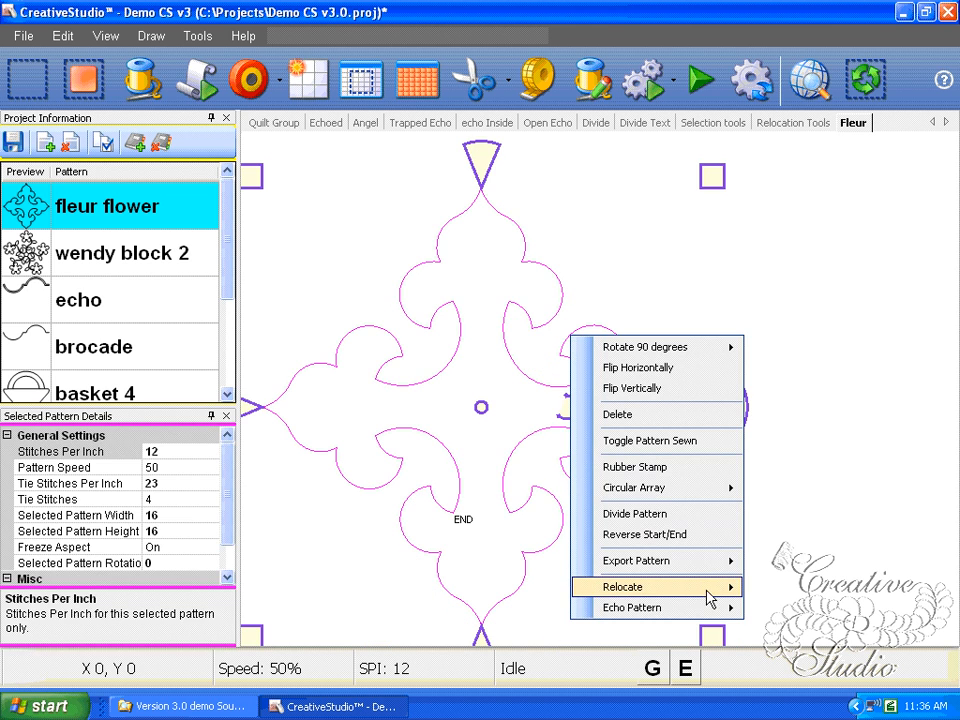
pyautogui.moveTo(713, 600)
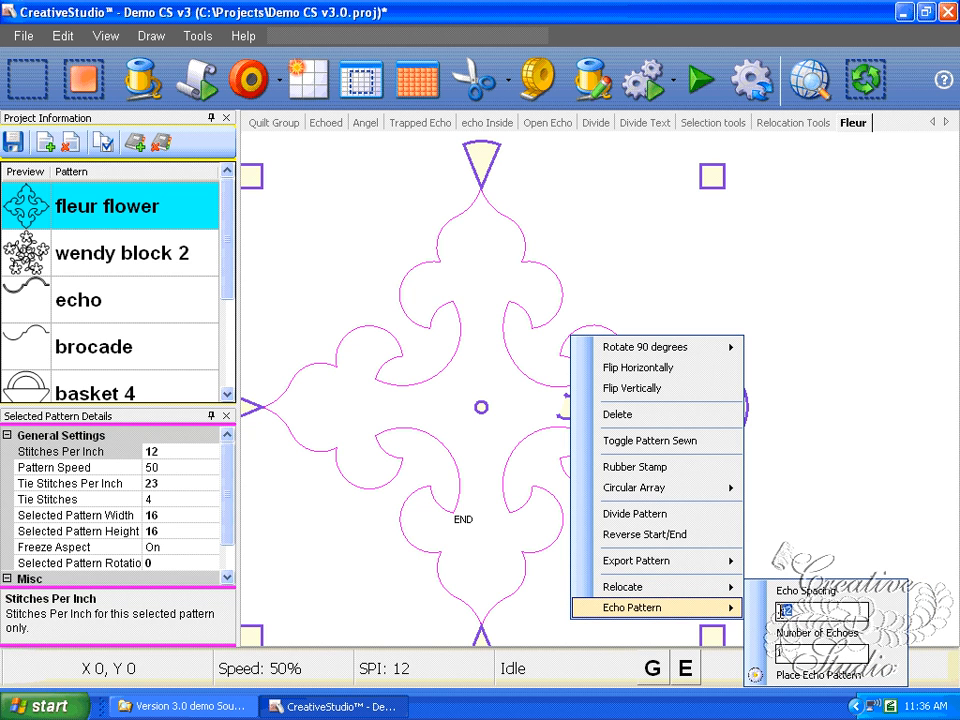
pyautogui.write('5')
pyautogui.click(784, 671)
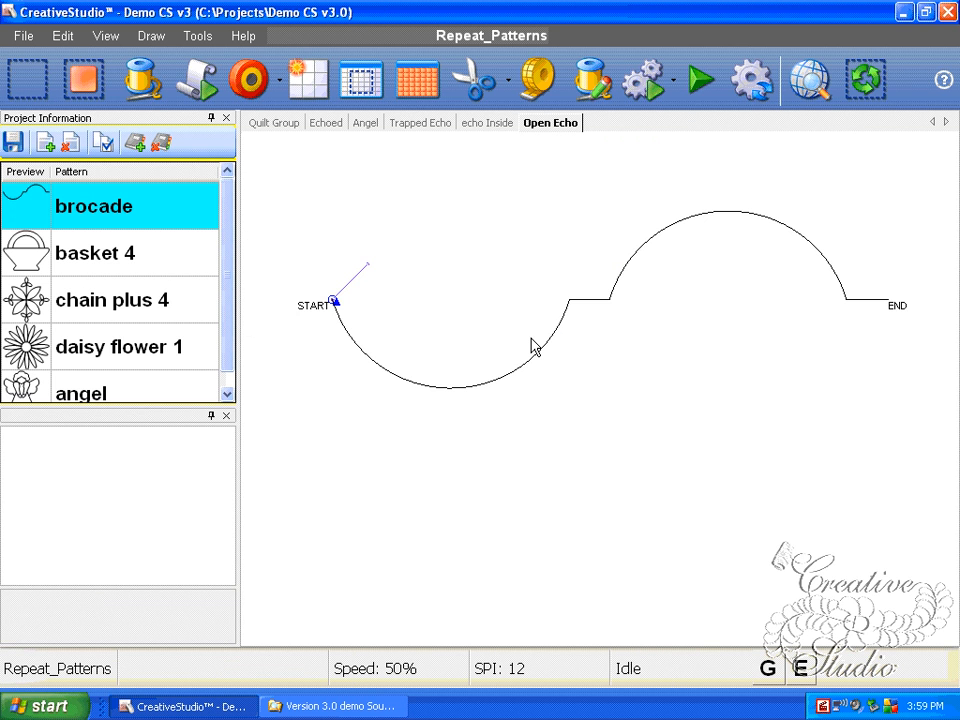
# Step: Place one echo around the open brocade pattern at 0.25 spacing, and move the original line below the echo
pyautogui.rightClick(533, 346)
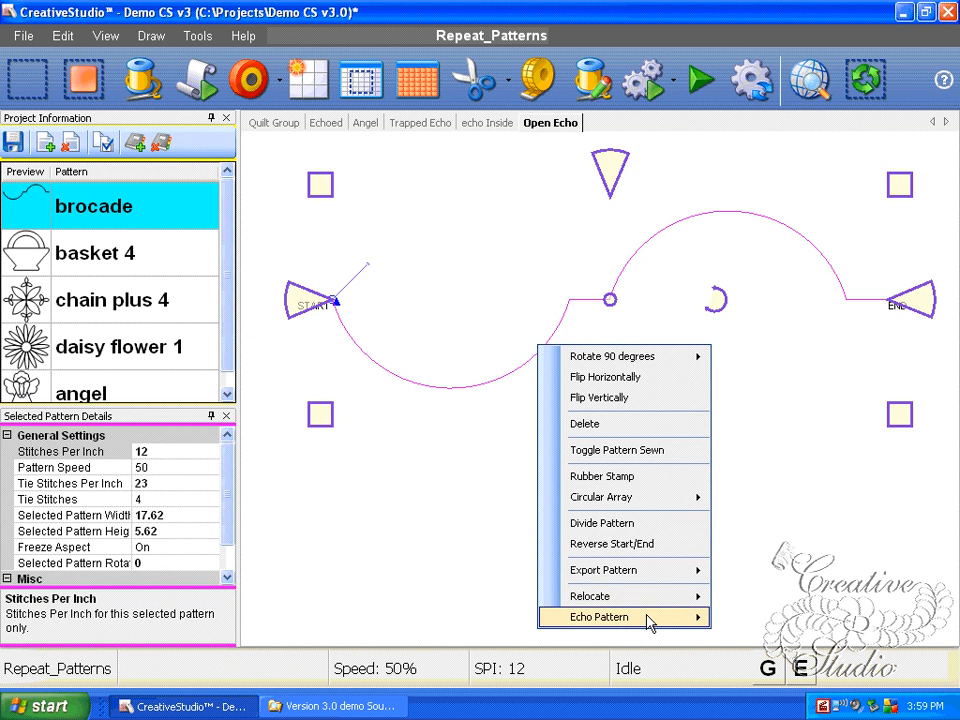
pyautogui.moveTo(690, 622)
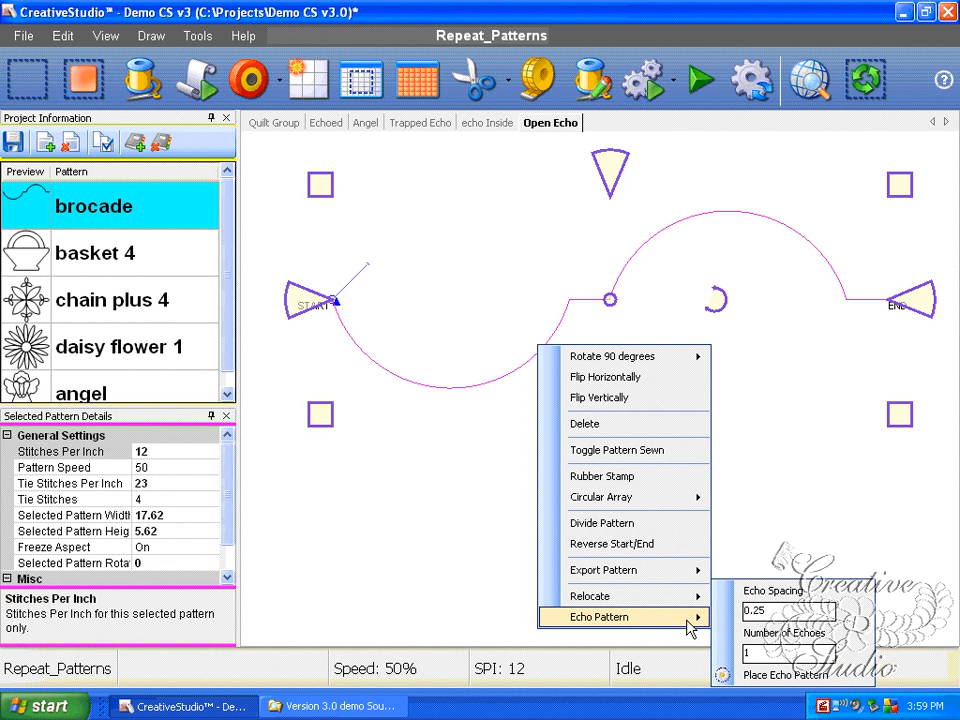
pyautogui.click(785, 675)
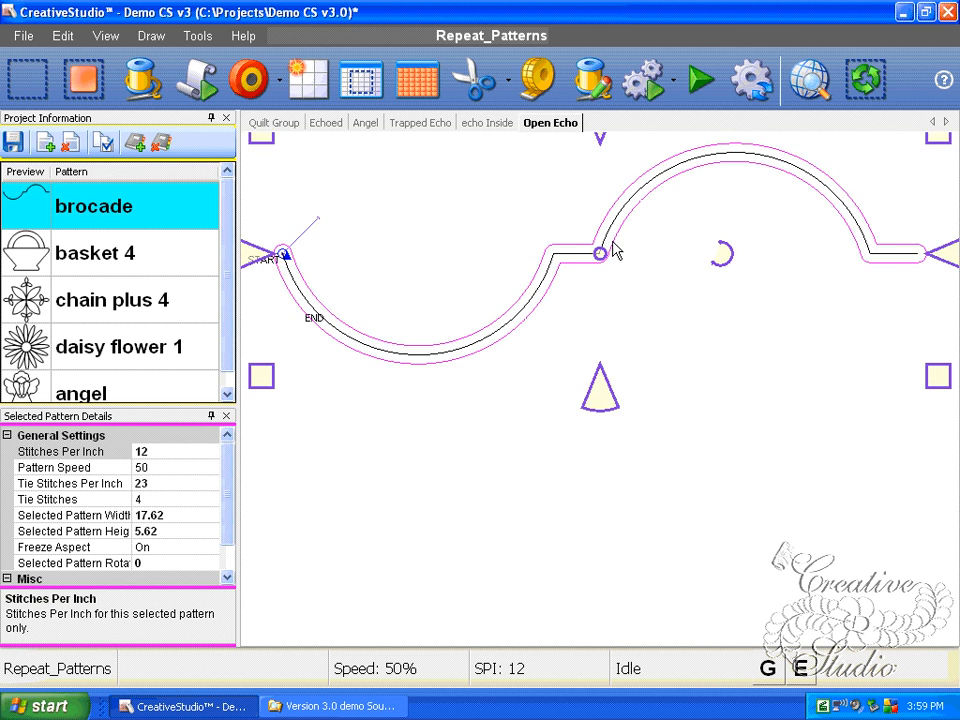
pyautogui.scroll(-4, 650, 306)
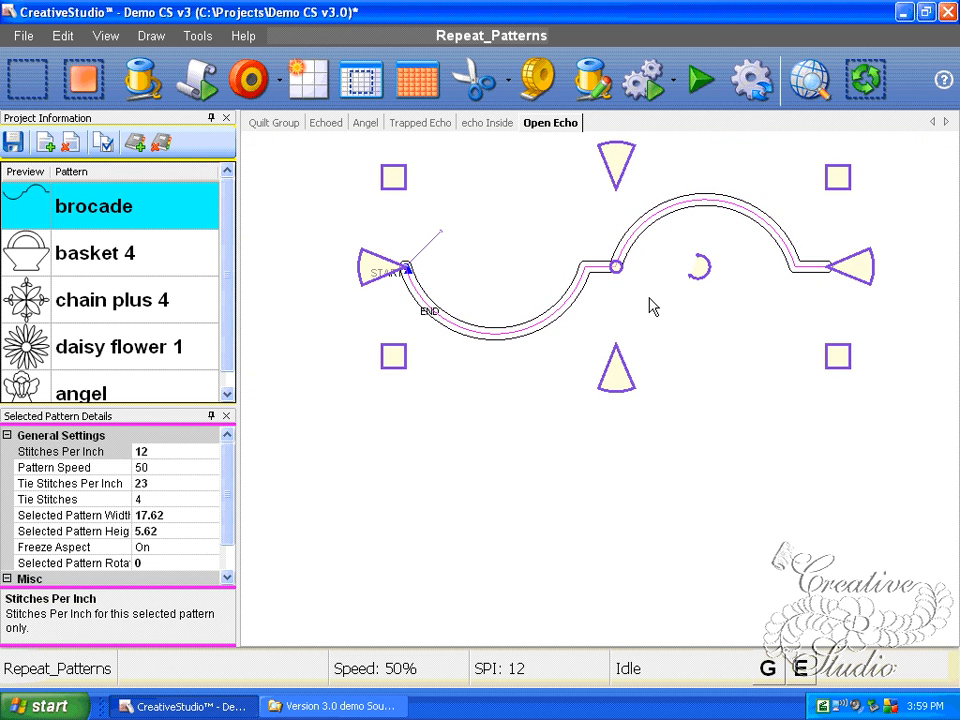
pyautogui.moveTo(616, 267); pyautogui.dragTo(612, 465)
# Step: Export the echo of the brocade pattern as a CSQ file named echo
pyautogui.click(688, 292)
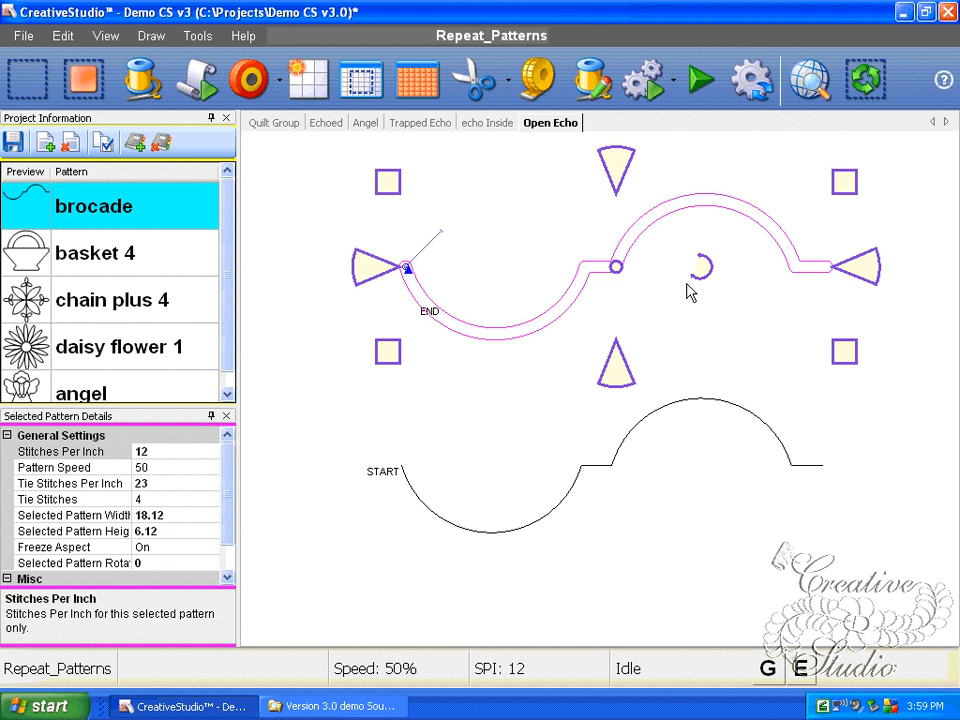
pyautogui.rightClick(593, 280)
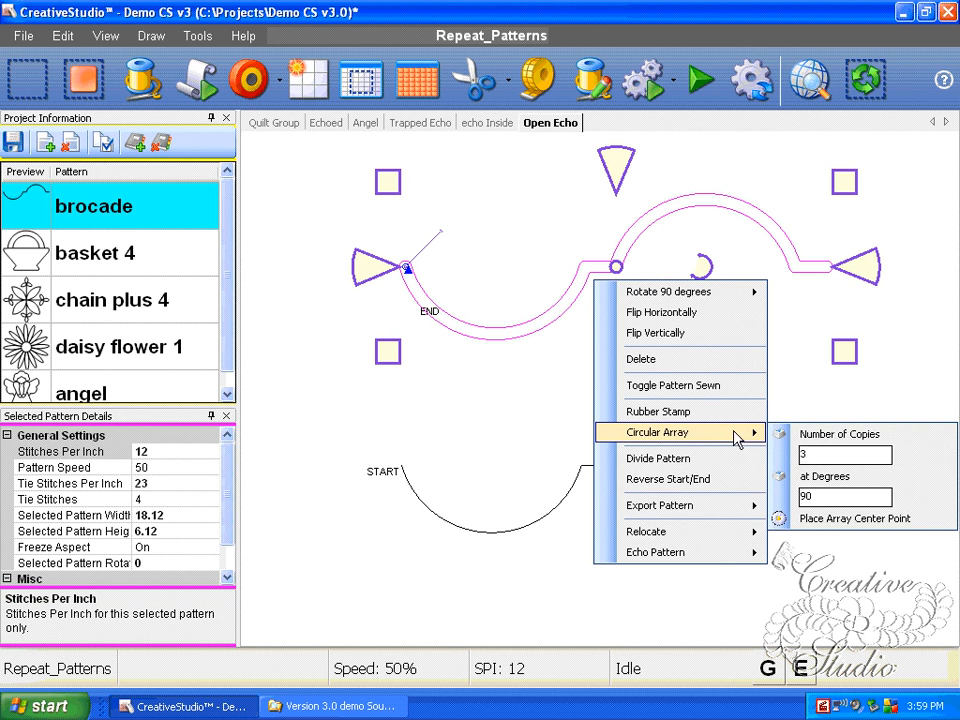
pyautogui.moveTo(750, 508)
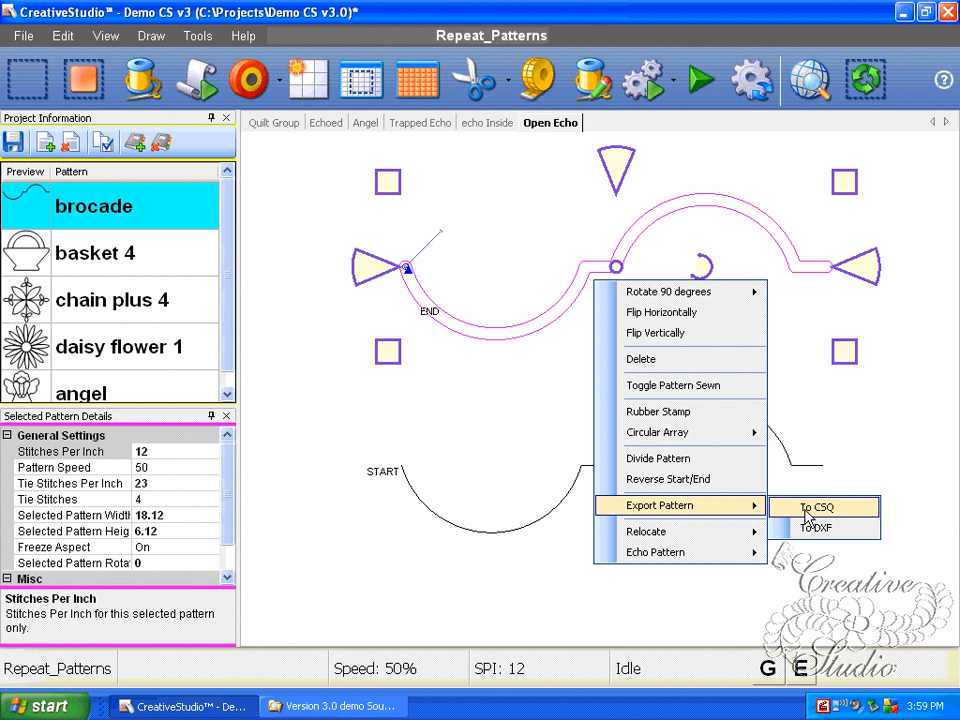
pyautogui.click(806, 512)
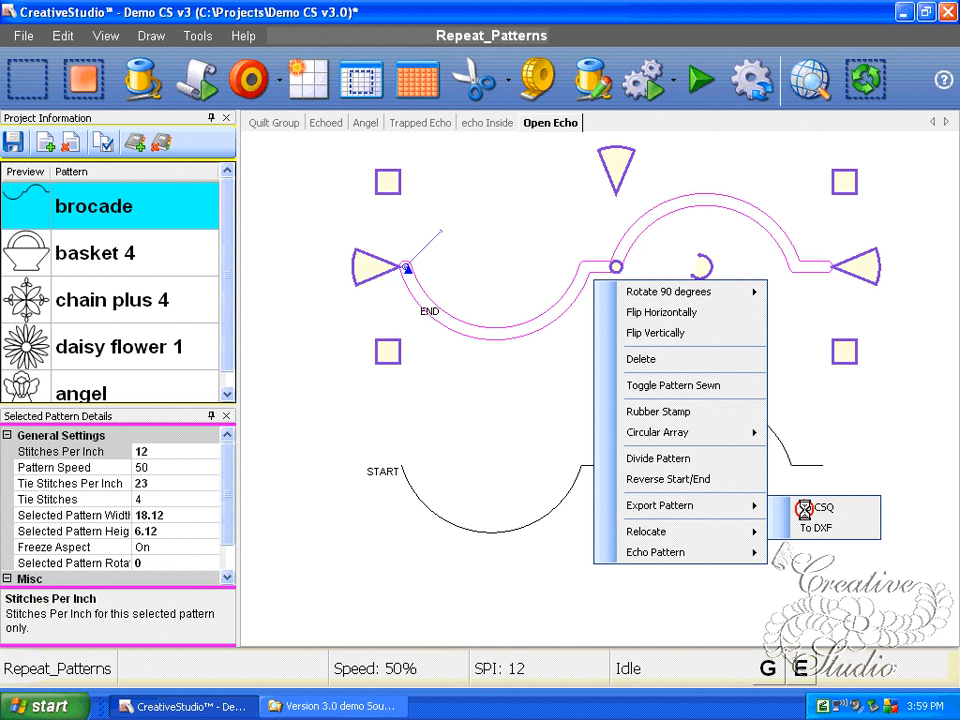
pyautogui.write('echo')
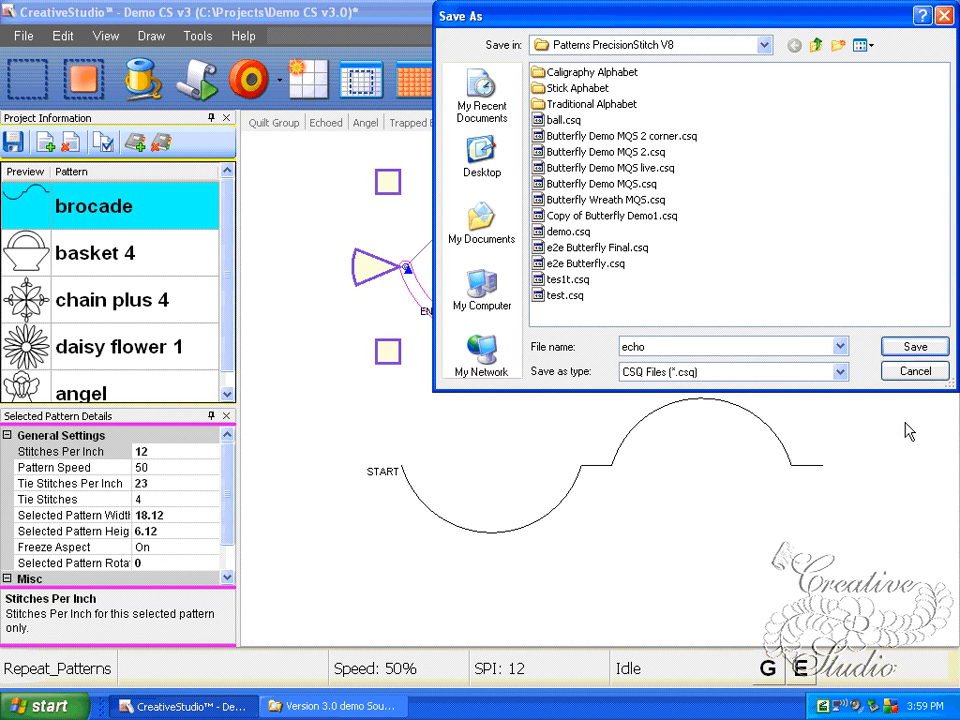
pyautogui.click(917, 348)
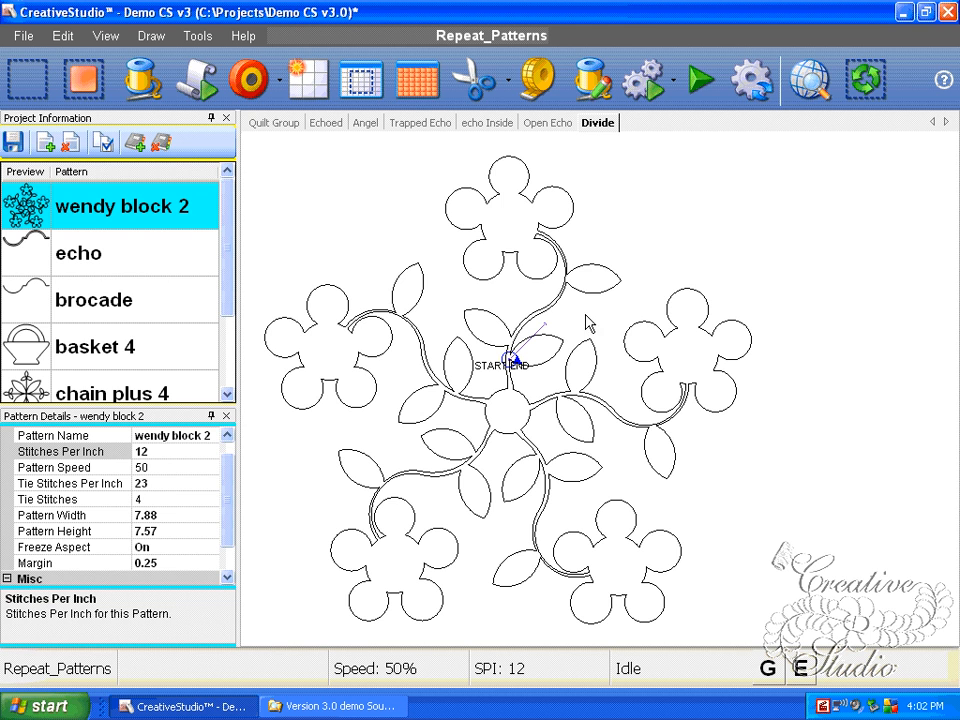
# Step: Divide the wendy block 2 pattern at the node where the upper flower's stem meets the center circle
pyautogui.rightClick(497, 252)
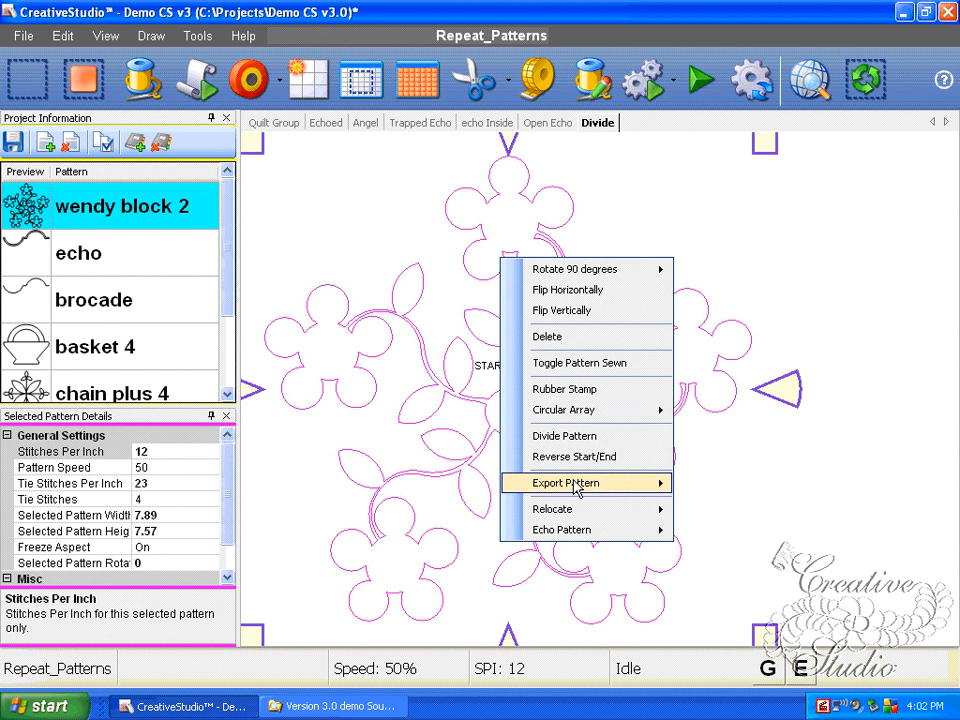
pyautogui.click(567, 436)
pyautogui.scroll(1, 544, 439)
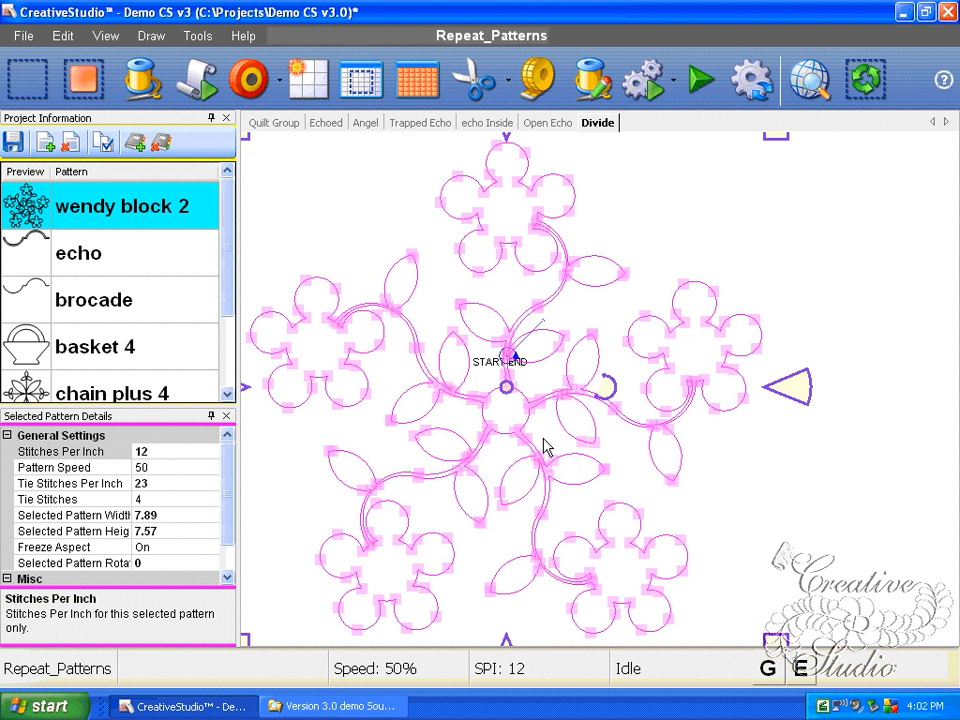
pyautogui.scroll(1, 506, 413)
pyautogui.scroll(1, 488, 395)
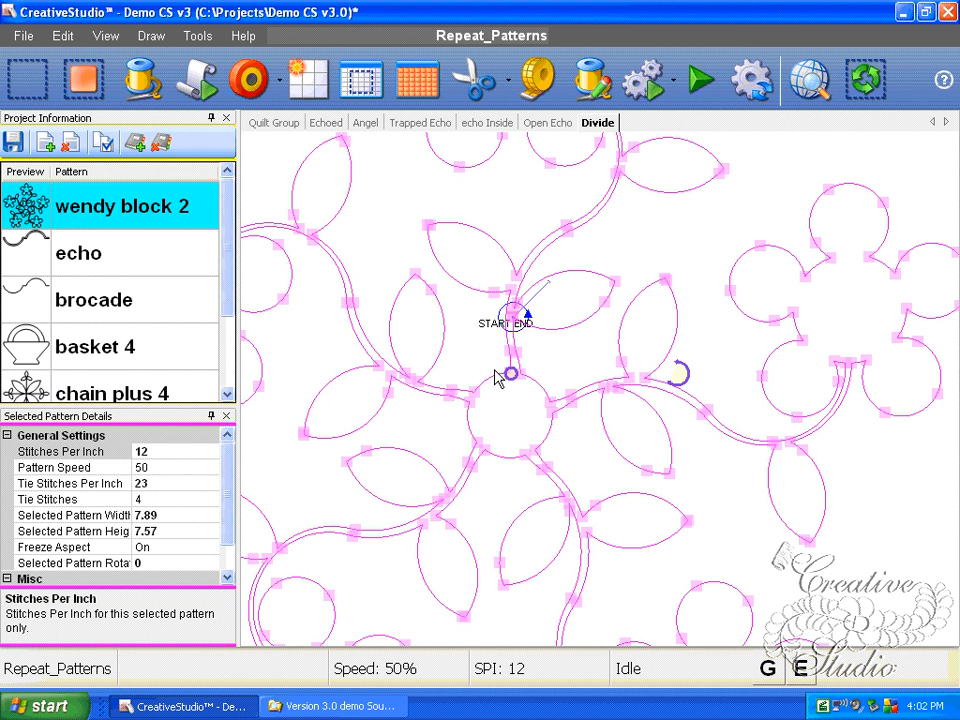
pyautogui.scroll(1, 497, 372)
pyautogui.click(517, 374)
# Step: Divide the remaining wendy block 2 pattern beside the upper stem and where the upper-left flower branch meets the center circle
pyautogui.scroll(-1, 537, 376)
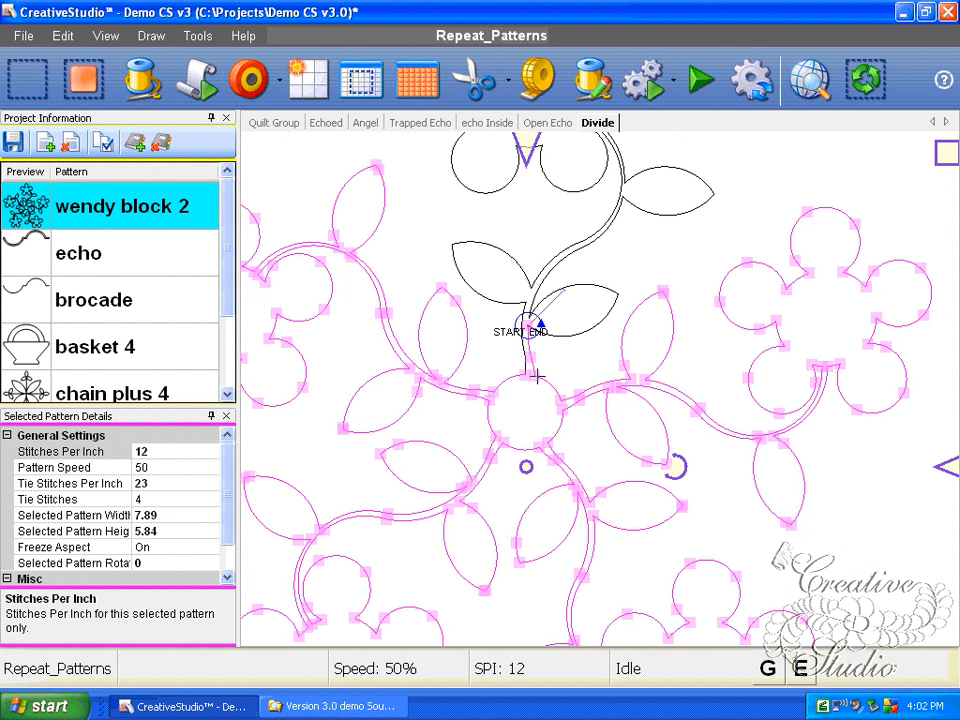
pyautogui.scroll(-1, 537, 376)
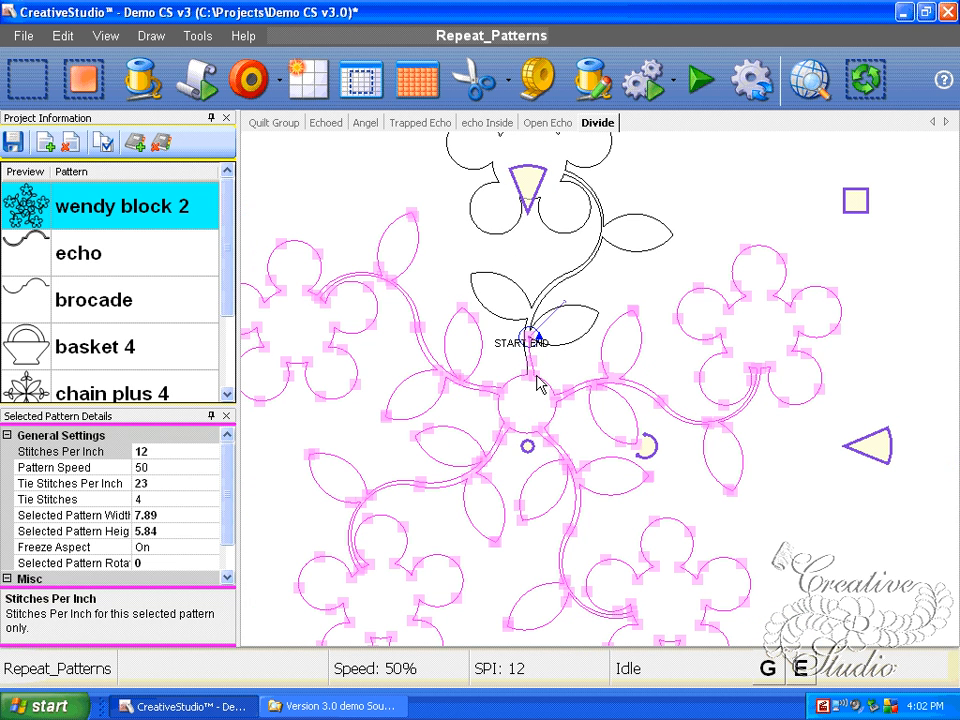
pyautogui.click(537, 381)
pyautogui.click(497, 395)
pyautogui.click(497, 395)
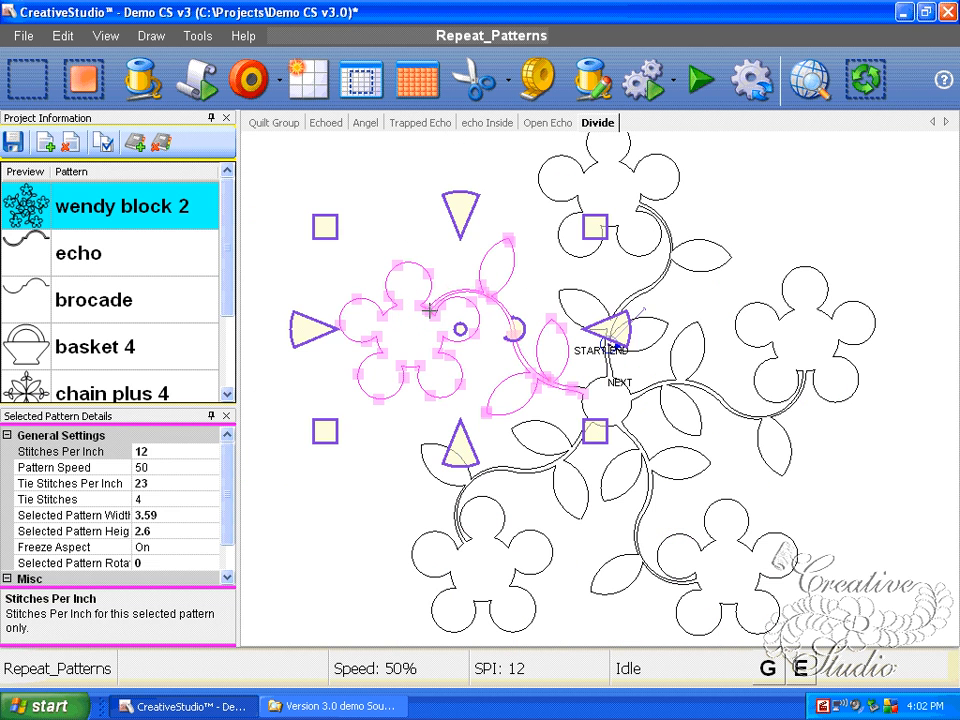
# Step: Move the separated upper-left flower branch away from the rest of the wendy block 2 pattern
pyautogui.moveTo(461, 328); pyautogui.dragTo(374, 292)
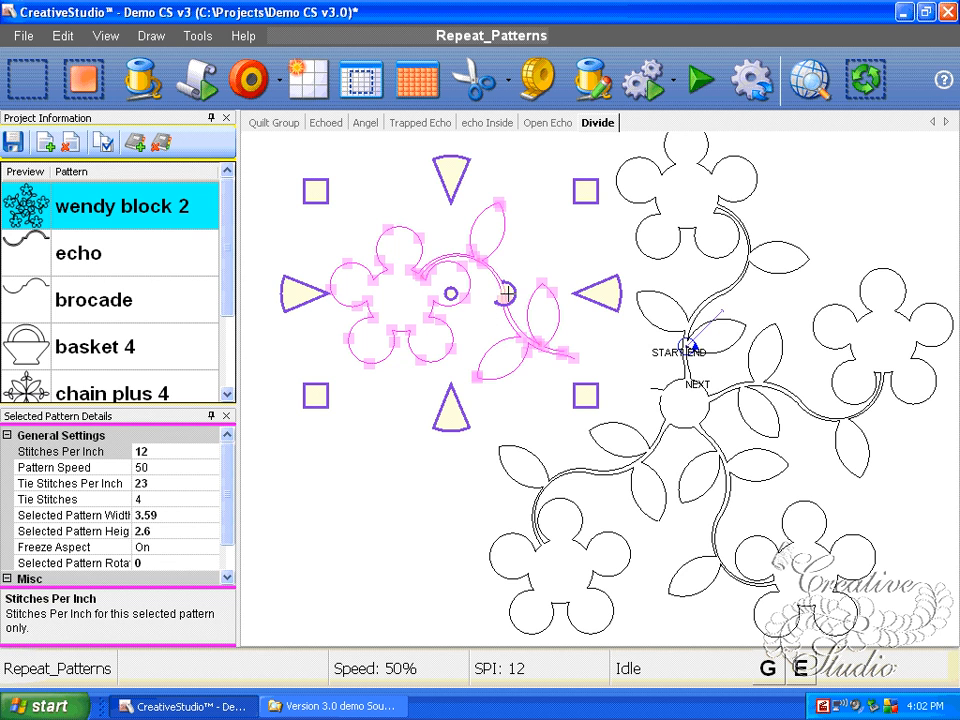
pyautogui.scroll(1, 481, 332)
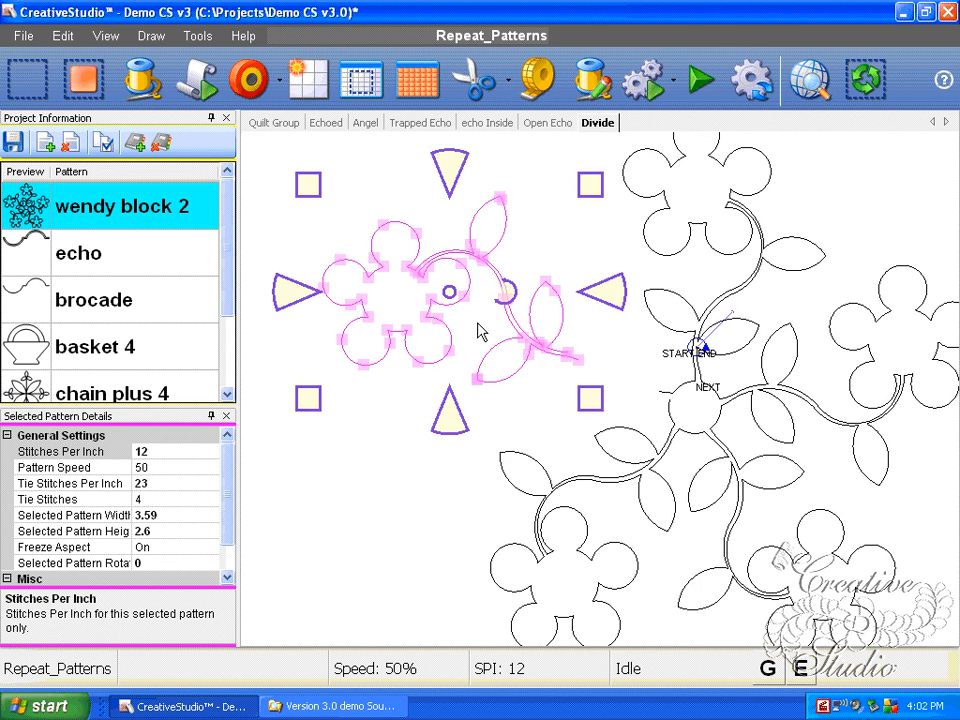
pyautogui.scroll(2, 481, 332)
pyautogui.scroll(1, 481, 303)
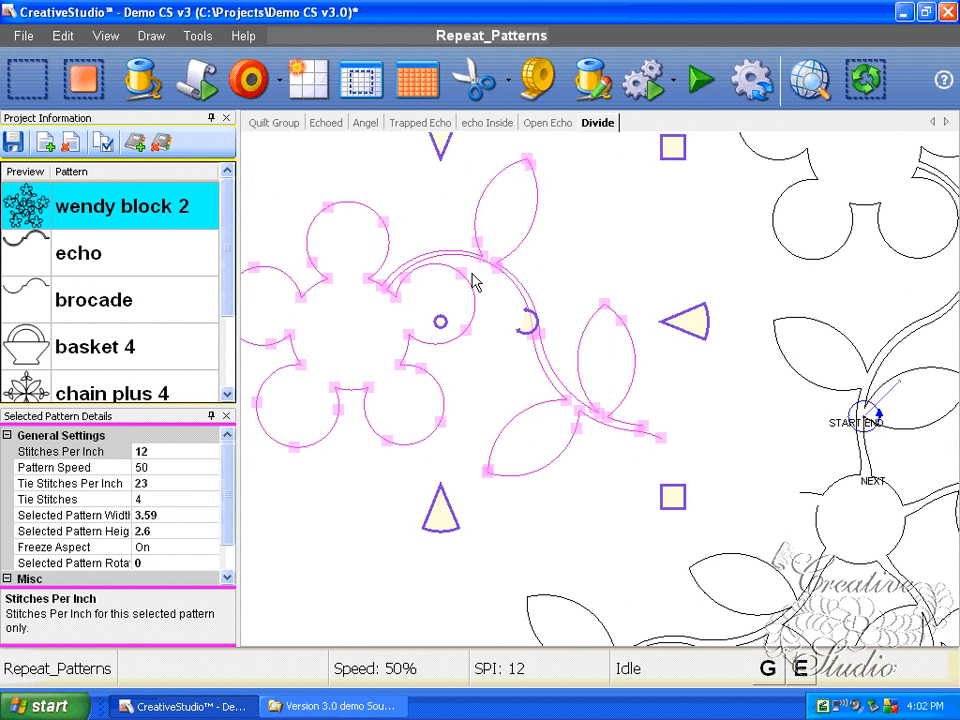
# Step: Divide the separated branch where its stem meets the upper leaf, and delete the two leafy stem sections from the flower
pyautogui.click(496, 271)
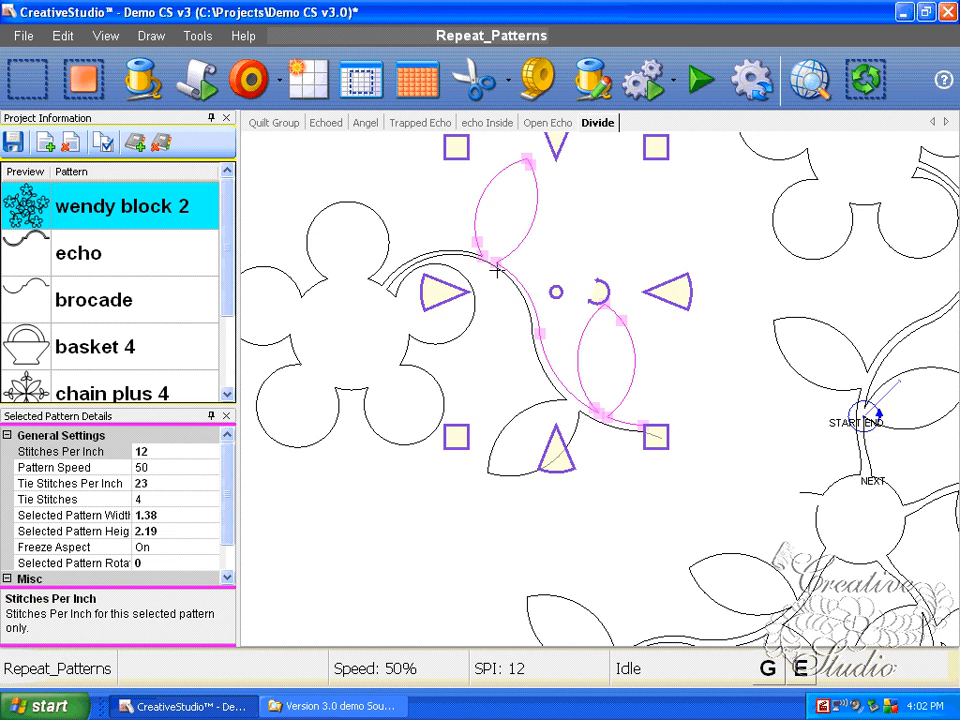
pyautogui.scroll(-1, 496, 271)
pyautogui.click(508, 283)
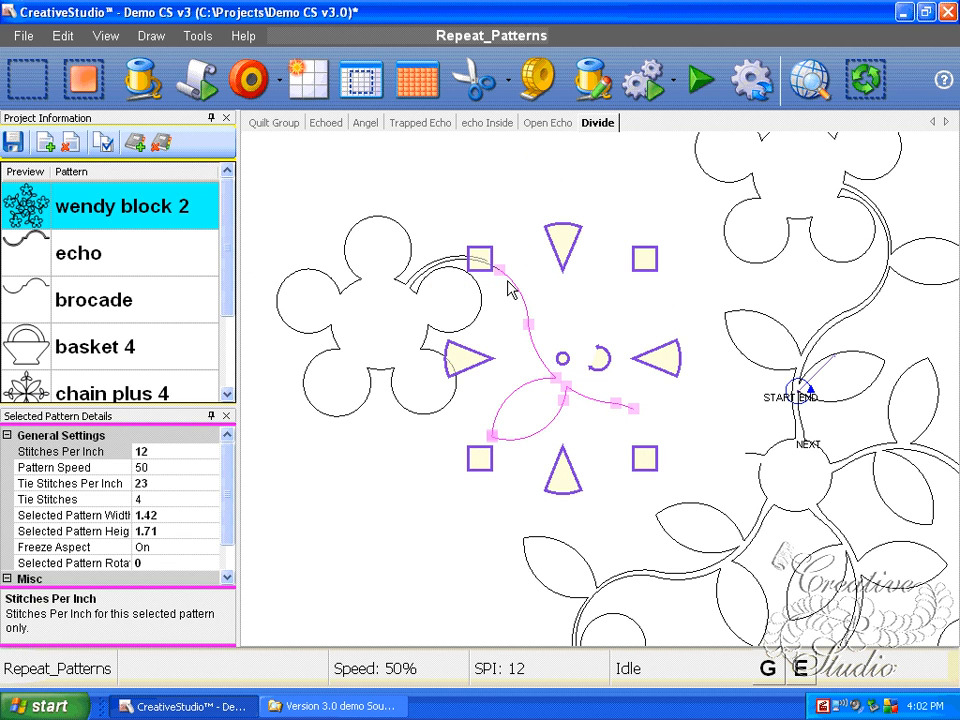
pyautogui.press('Delete')
pyautogui.click(466, 302)
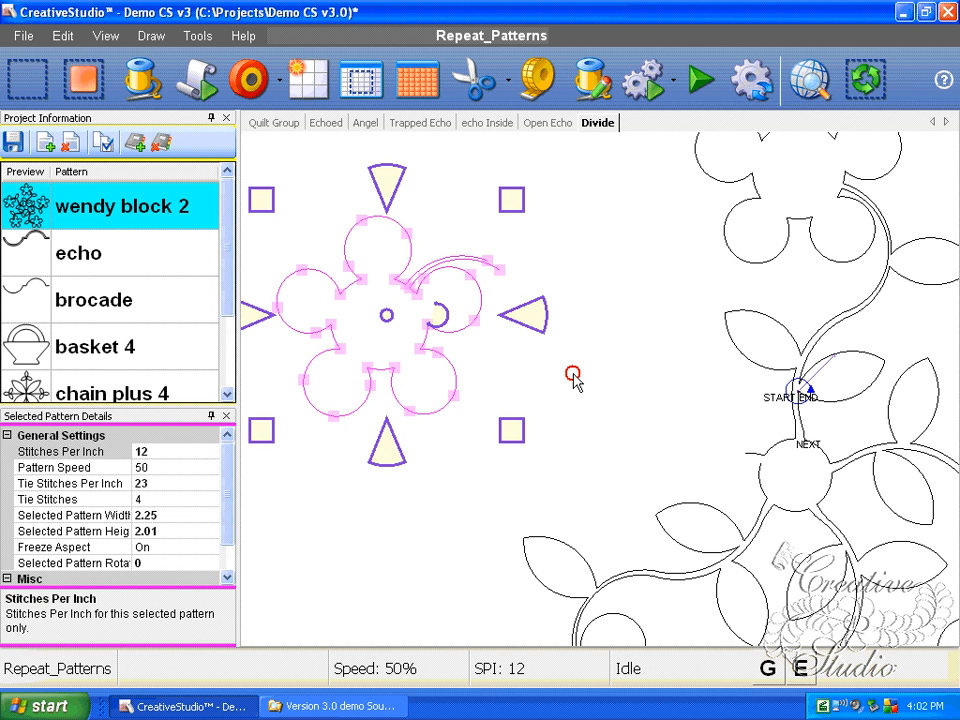
pyautogui.click(574, 380)
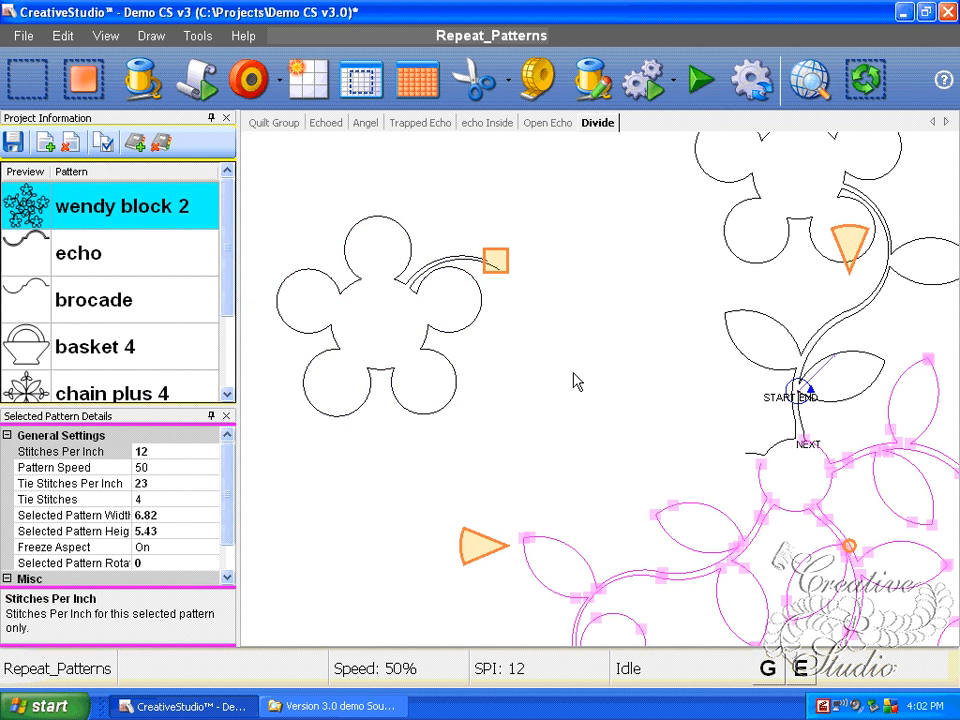
pyautogui.click(574, 380)
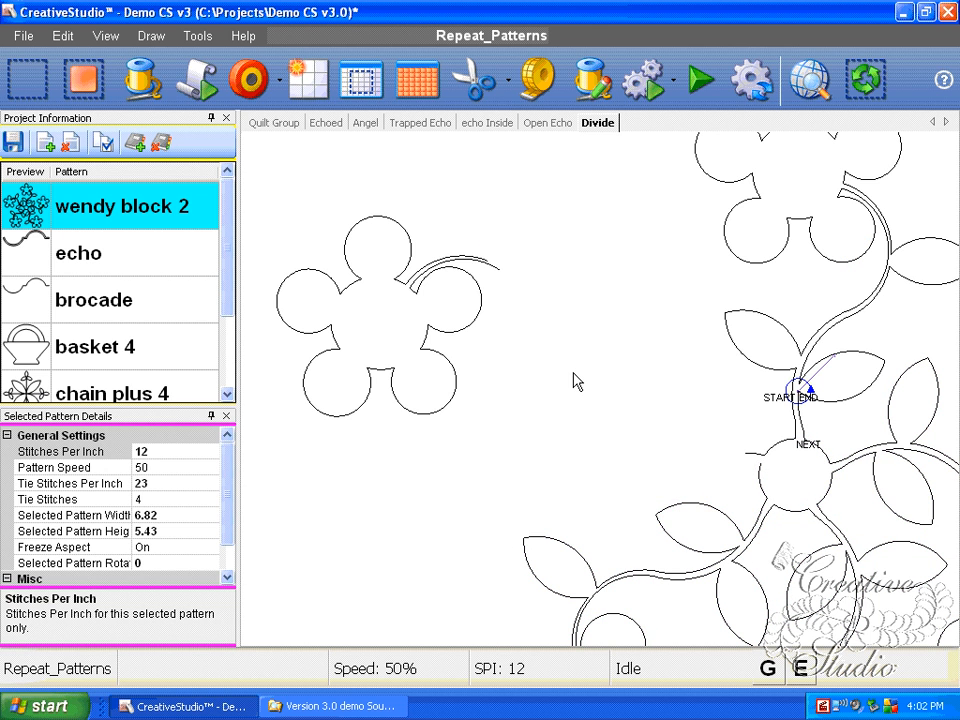
pyautogui.click(443, 331)
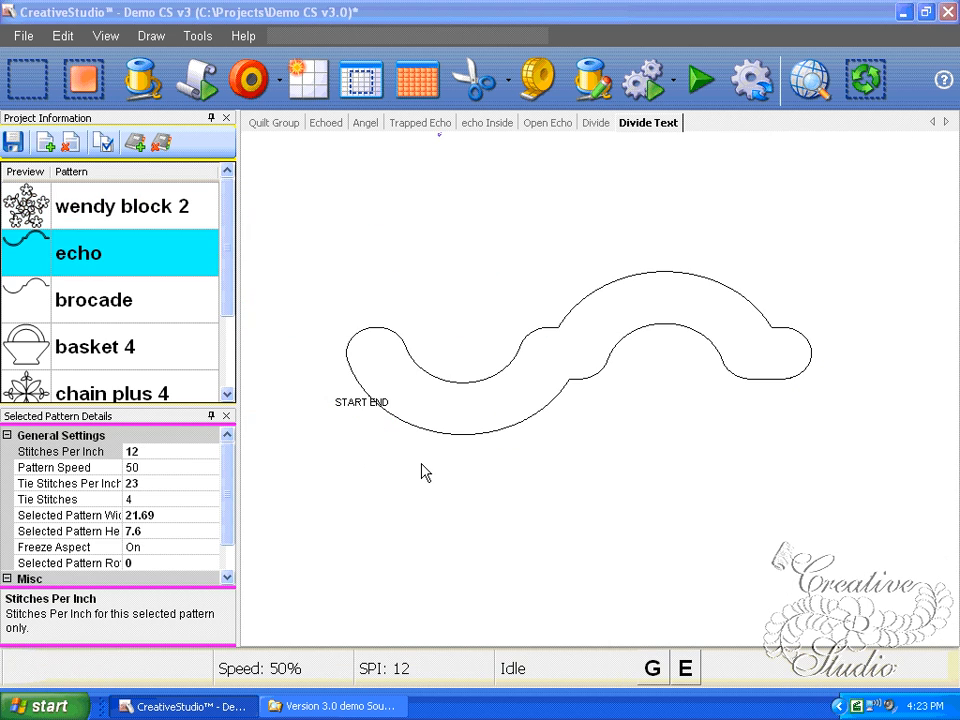
# Step: Place the text "Statler Stitcher" in Lucida Console Bold, size 8, in the Divide Text quilt group
pyautogui.rightClick(421, 465)
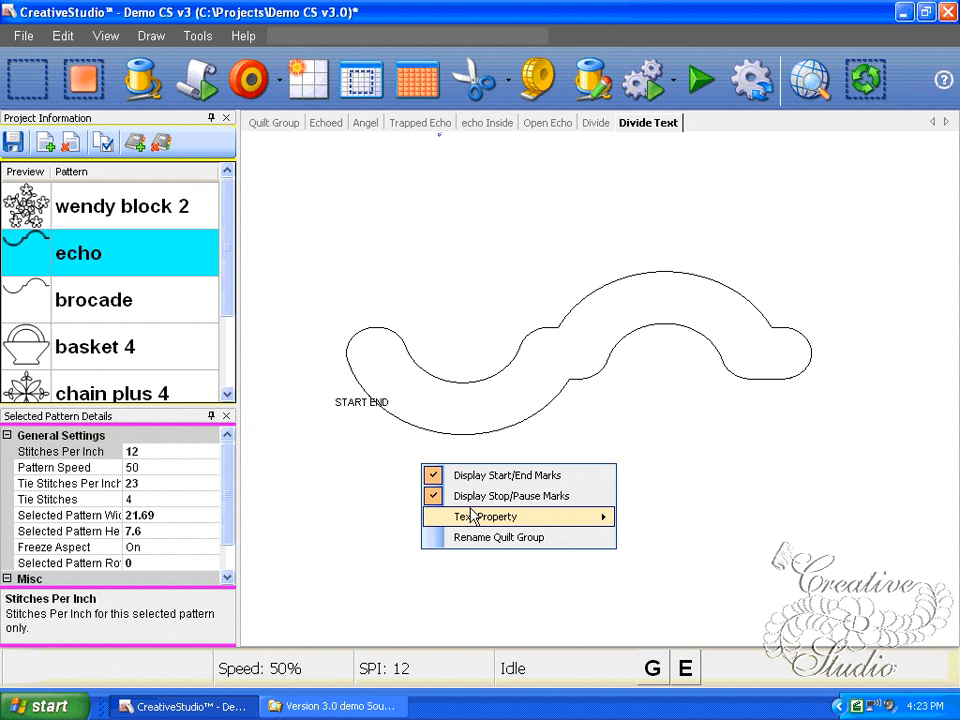
pyautogui.moveTo(475, 515)
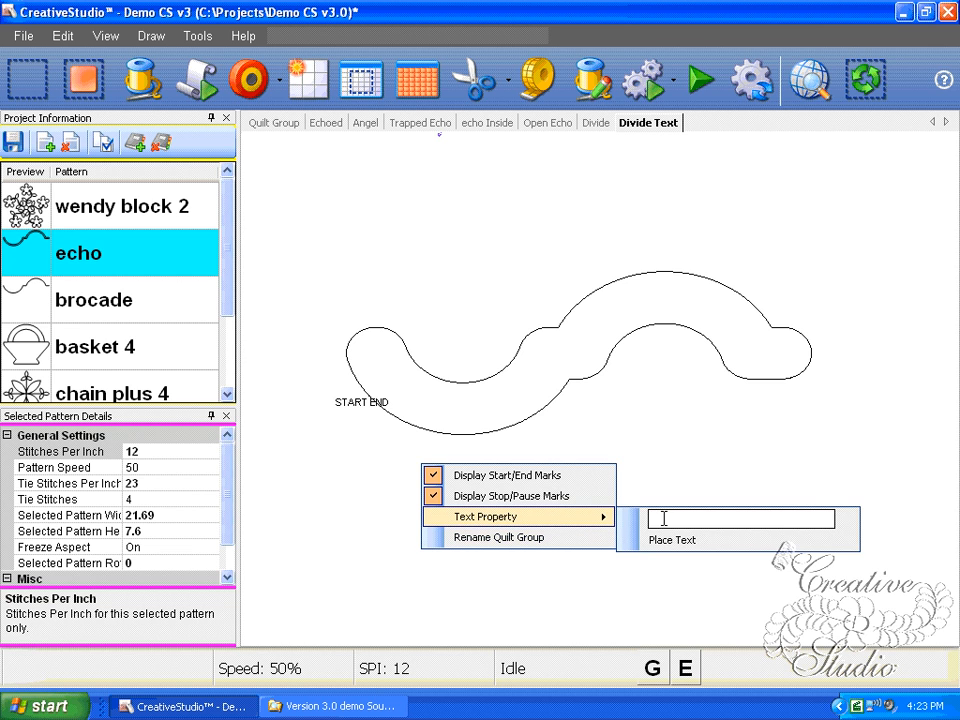
pyautogui.write('5')
pyautogui.write('tat')
pyautogui.write('ler ')
pyautogui.write('Stitch')
pyautogui.write('er')
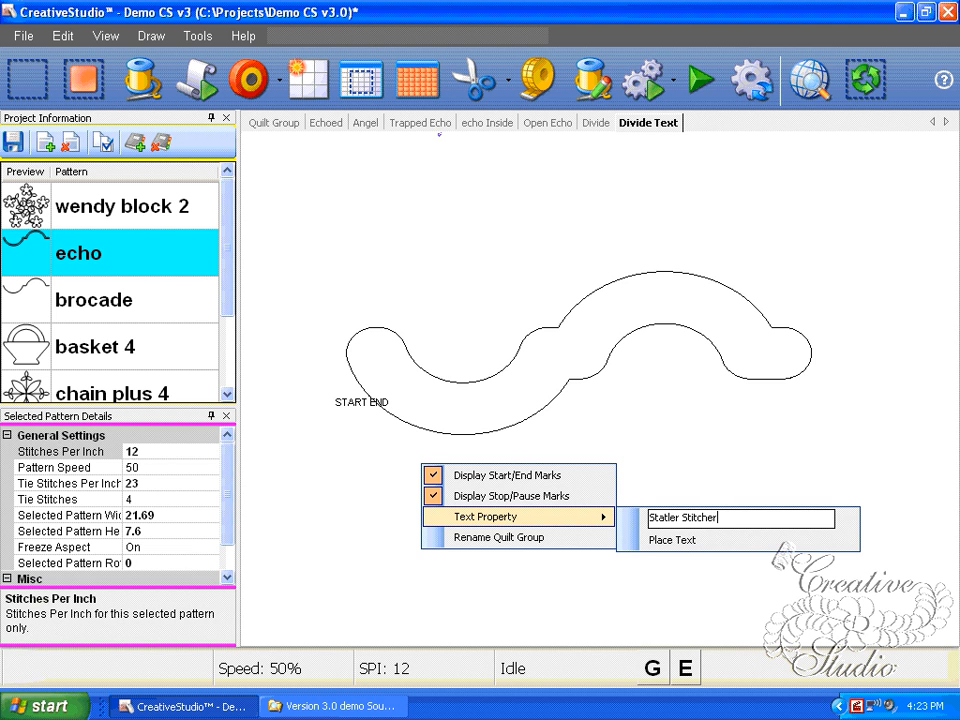
pyautogui.click(688, 548)
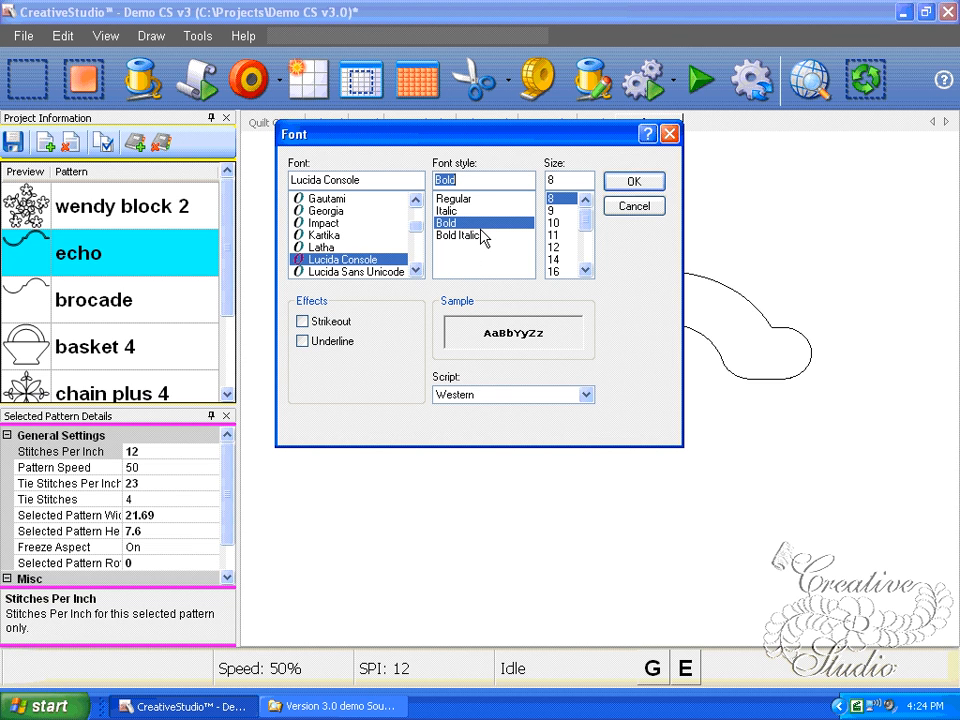
pyautogui.click(633, 181)
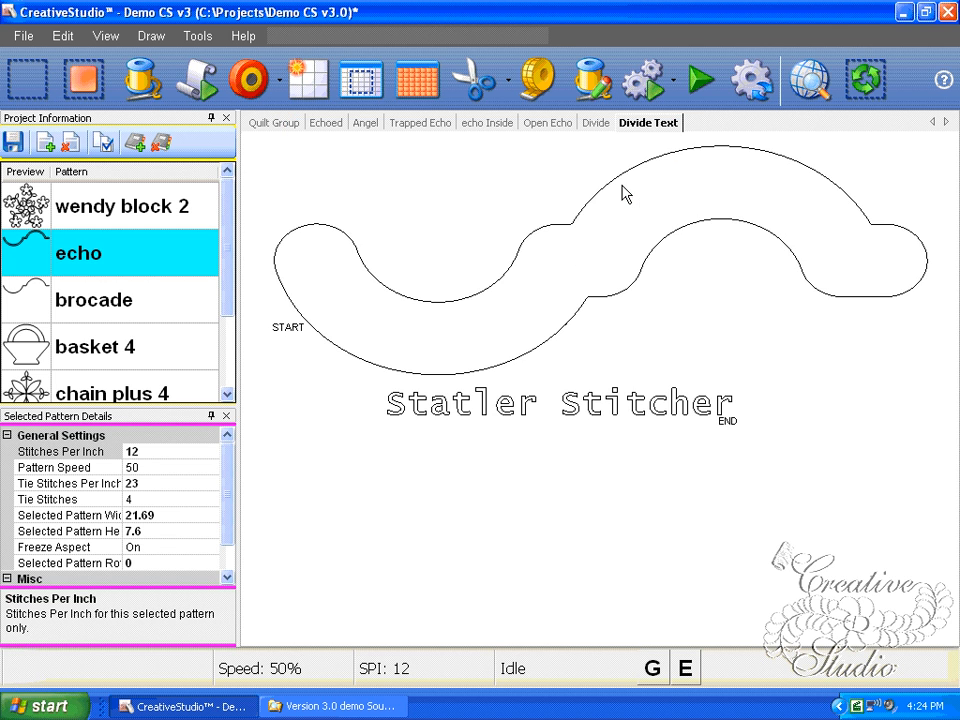
# Step: Enlarge the Statler Stitcher text to about 21.06 wide and 1.65 high
pyautogui.click(600, 410)
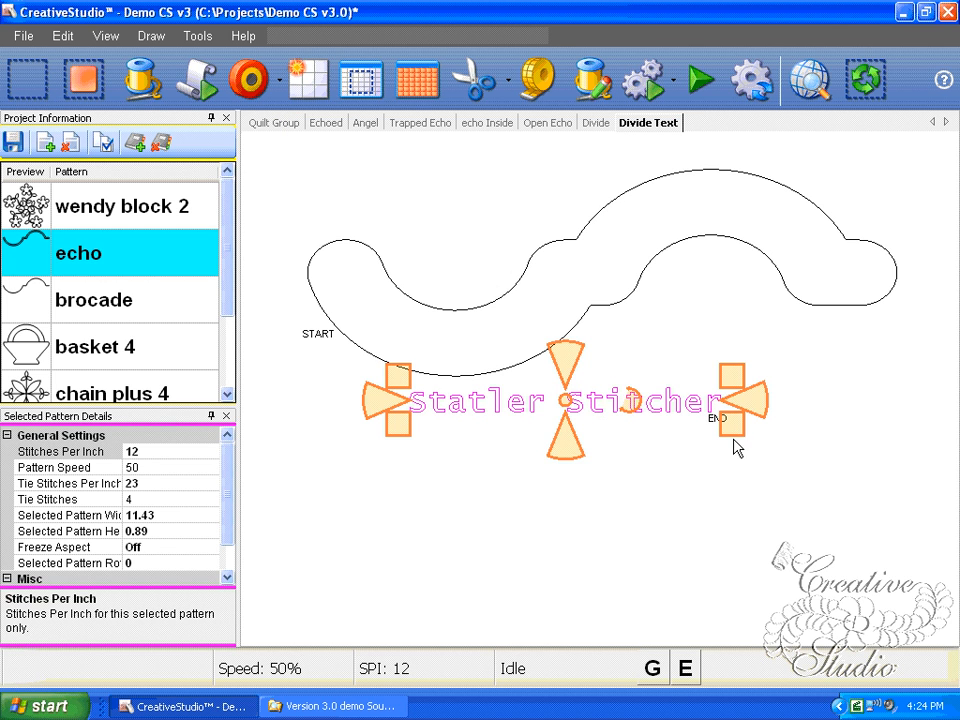
pyautogui.moveTo(733, 425)
pyautogui.mouseDown()
pyautogui.moveTo(765, 467)
pyautogui.moveTo(745, 437)
pyautogui.mouseUp()
pyautogui.click(662, 471)
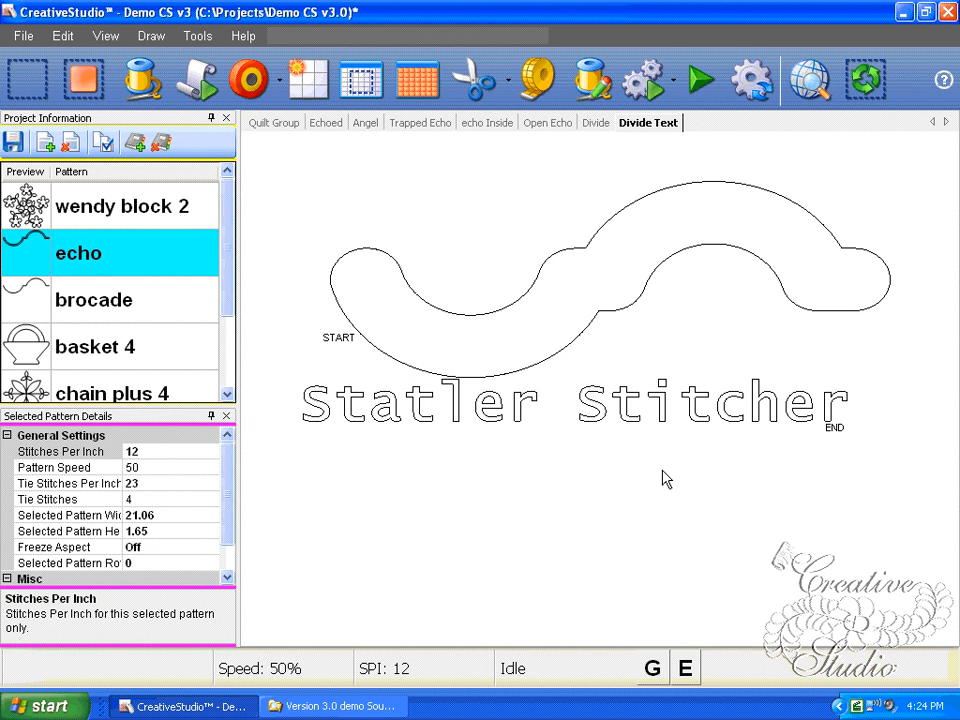
# Step: Divide the Statler Stitcher text at the upper end node of the S to separate that letter
pyautogui.rightClick(452, 420)
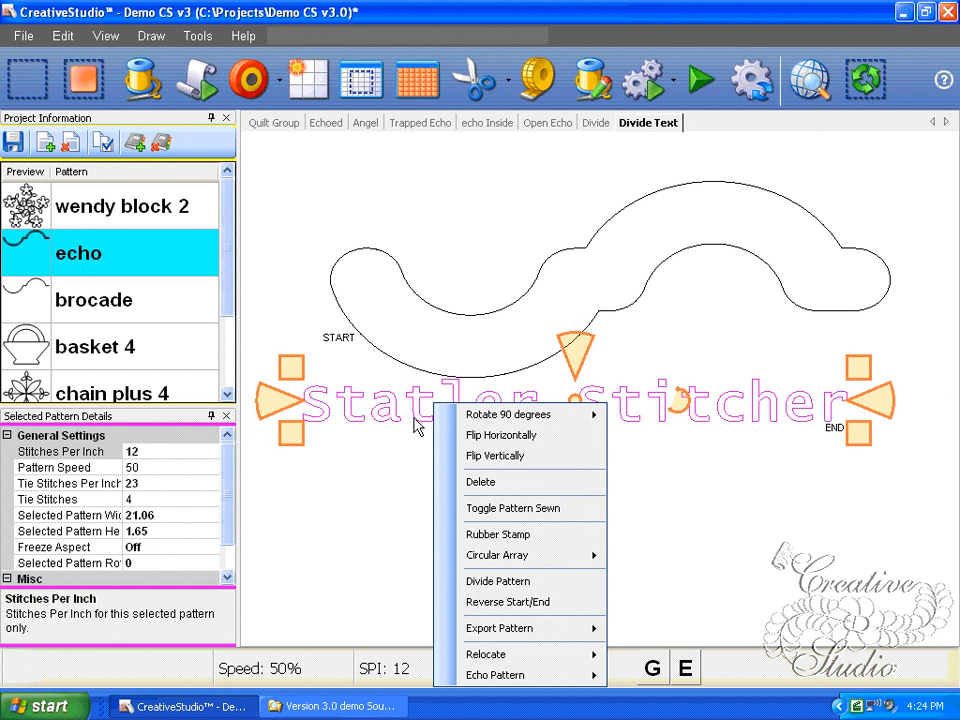
pyautogui.moveTo(478, 562)
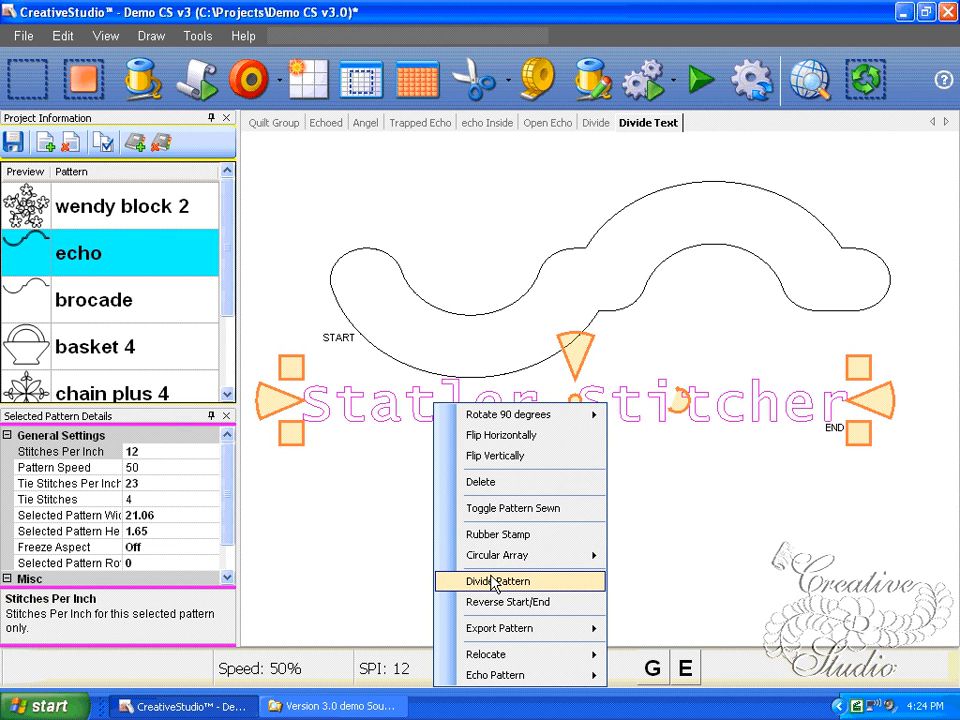
pyautogui.click(492, 581)
pyautogui.scroll(5, 295, 392)
pyautogui.scroll(5, 295, 392)
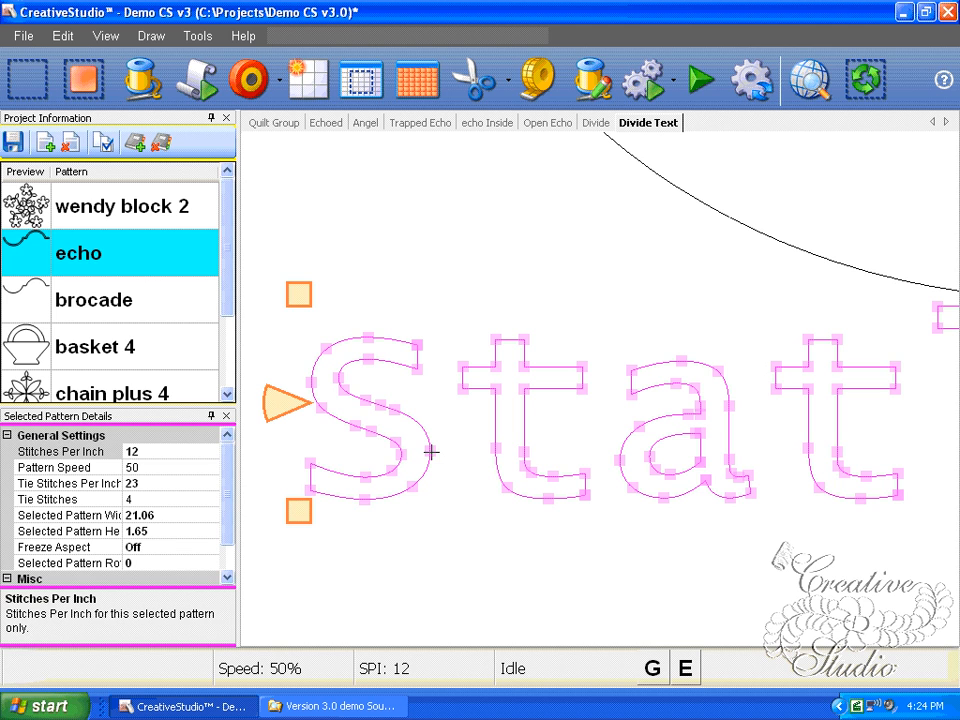
pyautogui.click(416, 344)
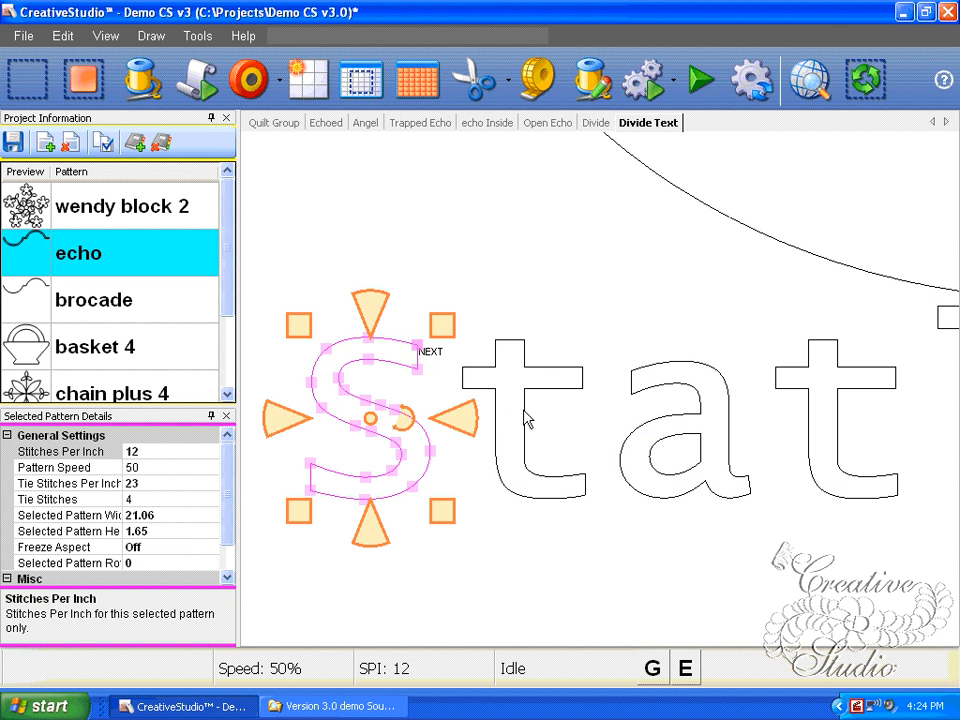
pyautogui.click(525, 411)
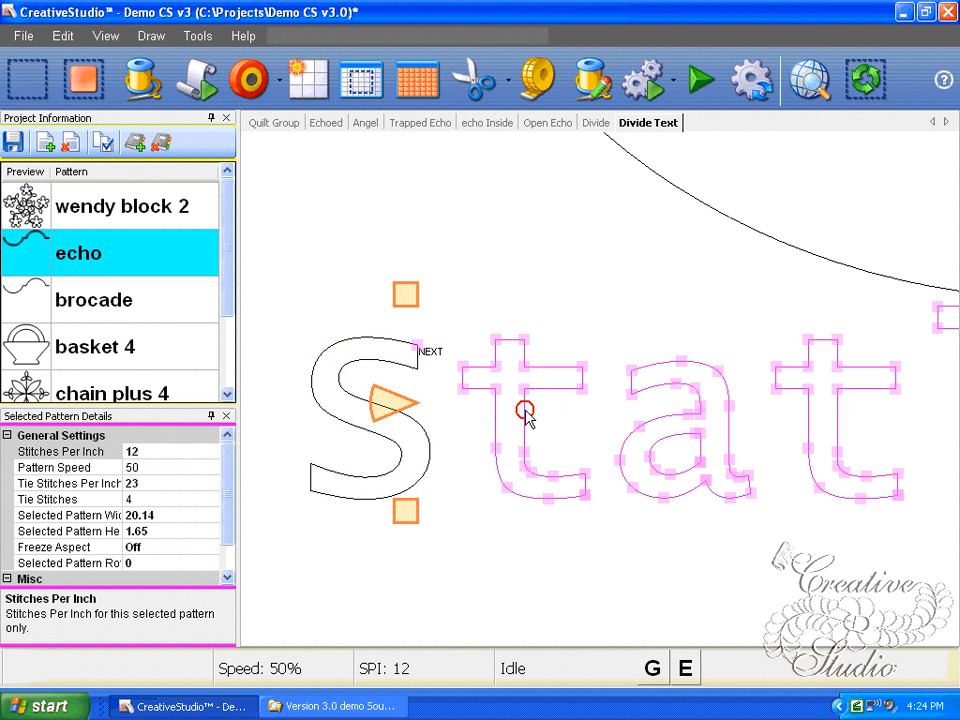
pyautogui.click(587, 496)
pyautogui.click(675, 484)
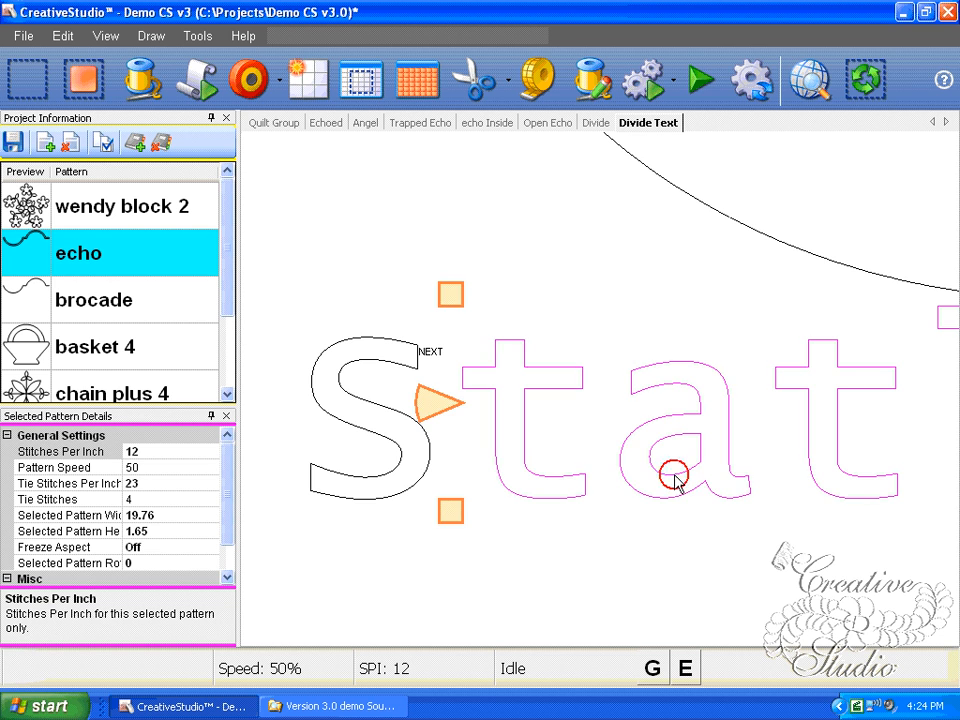
# Step: Divide the remaining text at the lower end node of the first t in Statler
pyautogui.rightClick(568, 536)
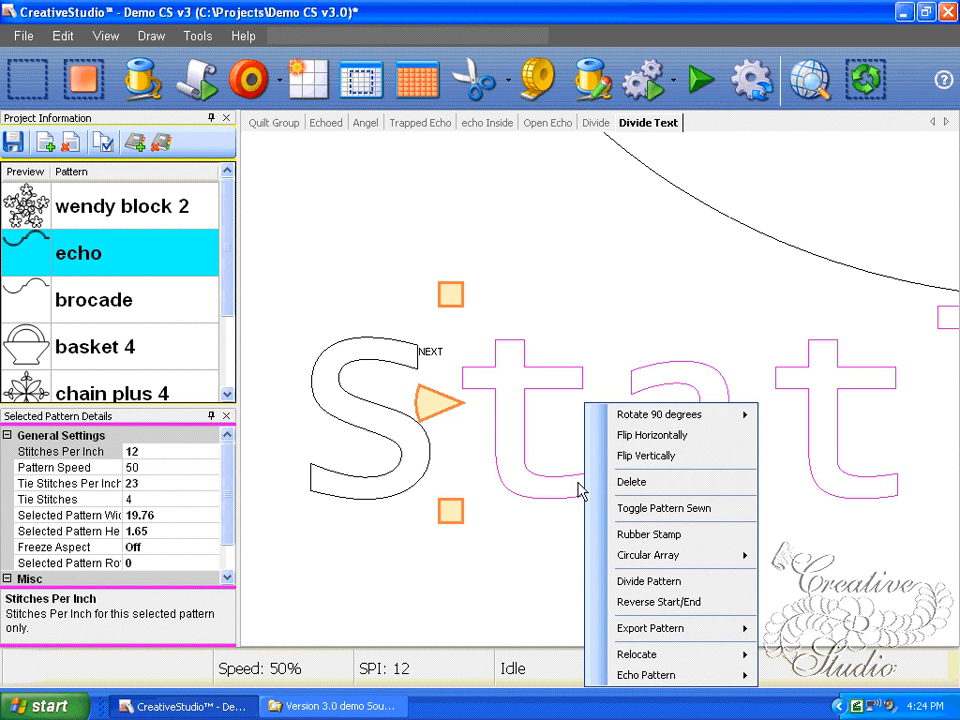
pyautogui.click(616, 581)
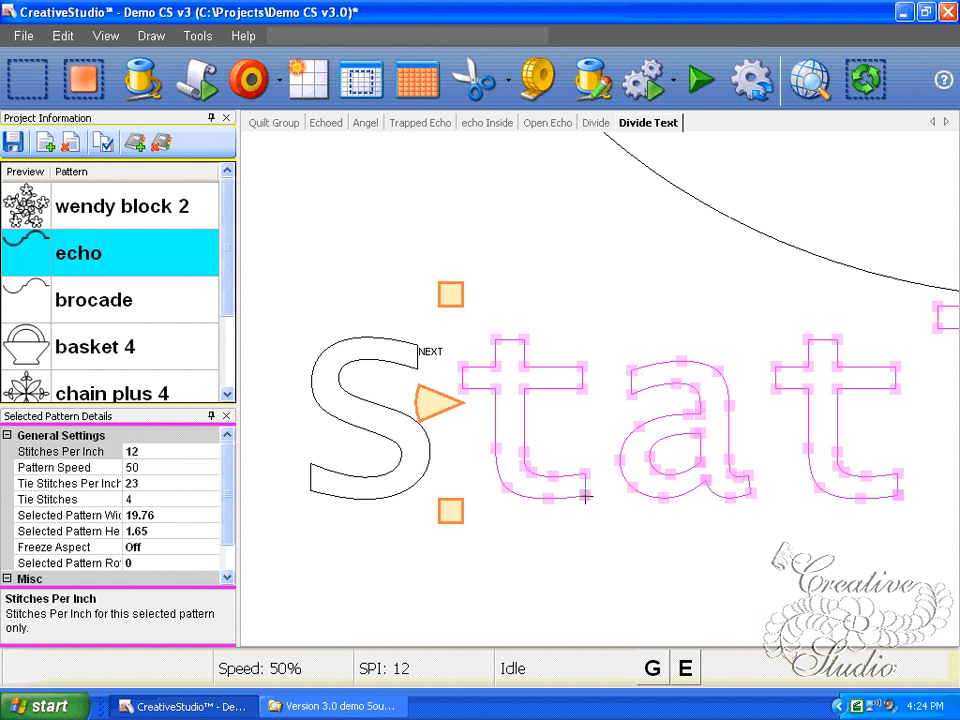
pyautogui.click(586, 498)
pyautogui.click(736, 520)
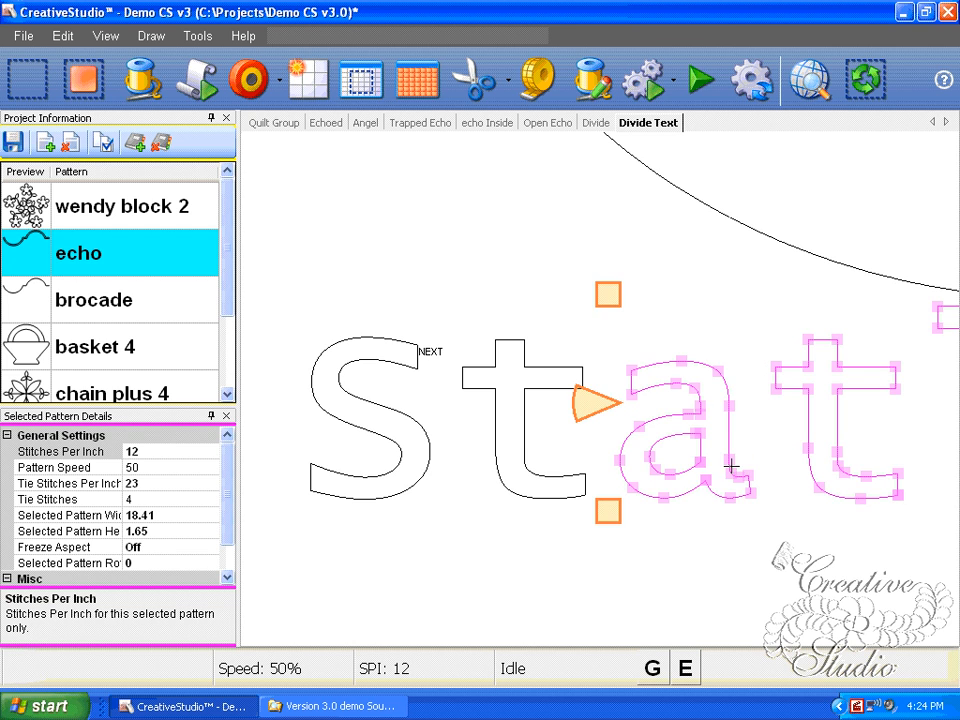
# Step: Divide the outer outline and the inner loop of the letter a from the remaining text
pyautogui.moveTo(731, 466); pyautogui.dragTo(692, 454)
pyautogui.scroll(-1, 692, 458)
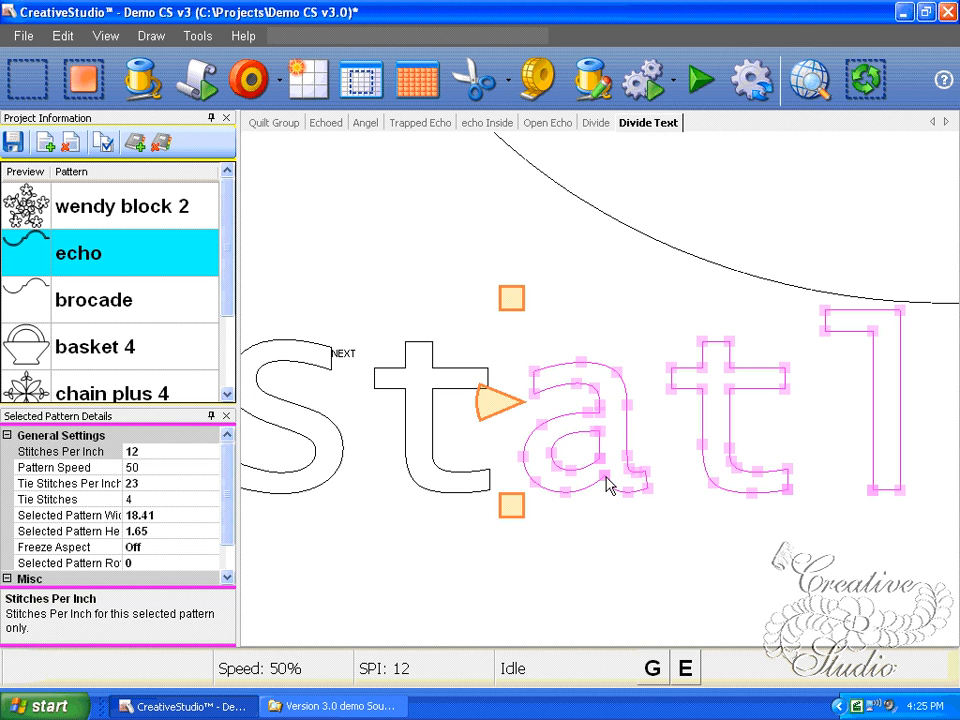
pyautogui.click(607, 480)
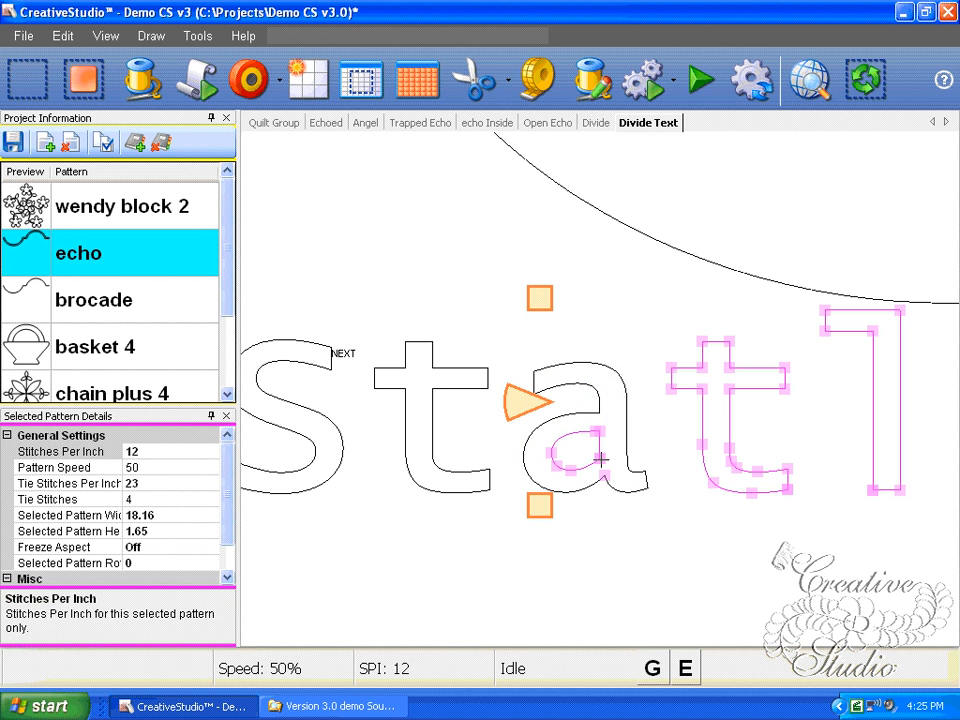
pyautogui.click(603, 470)
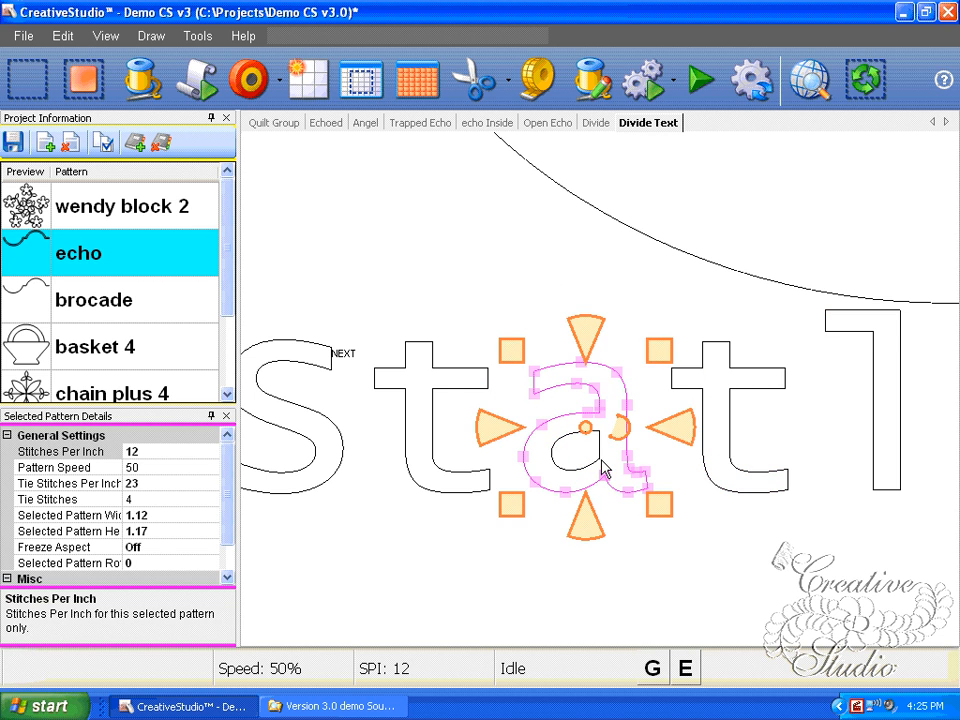
pyautogui.click(736, 488)
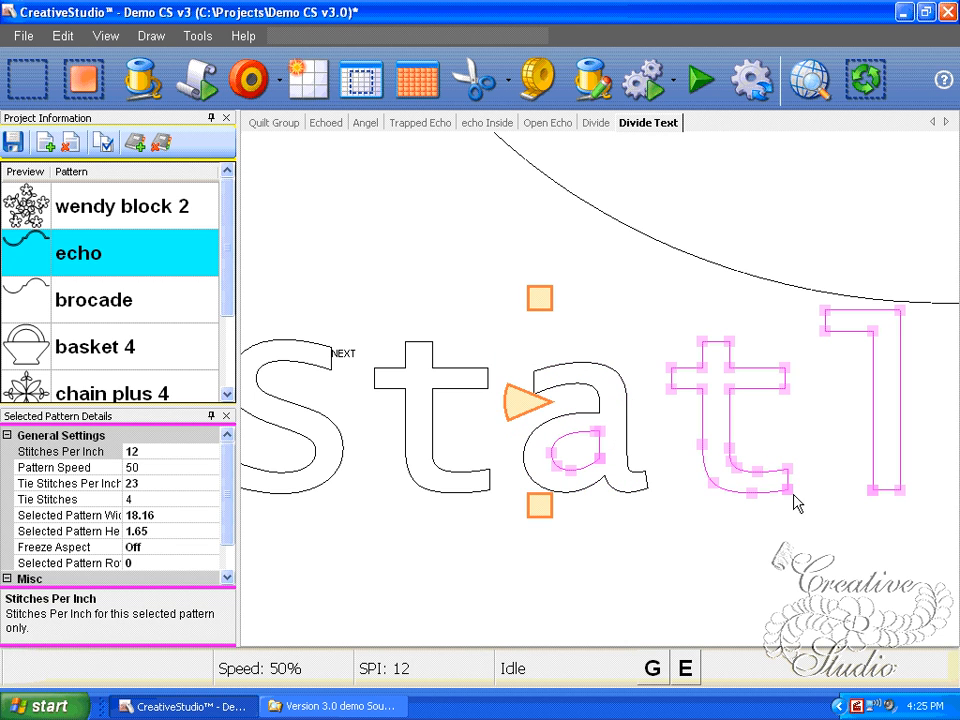
pyautogui.click(787, 489)
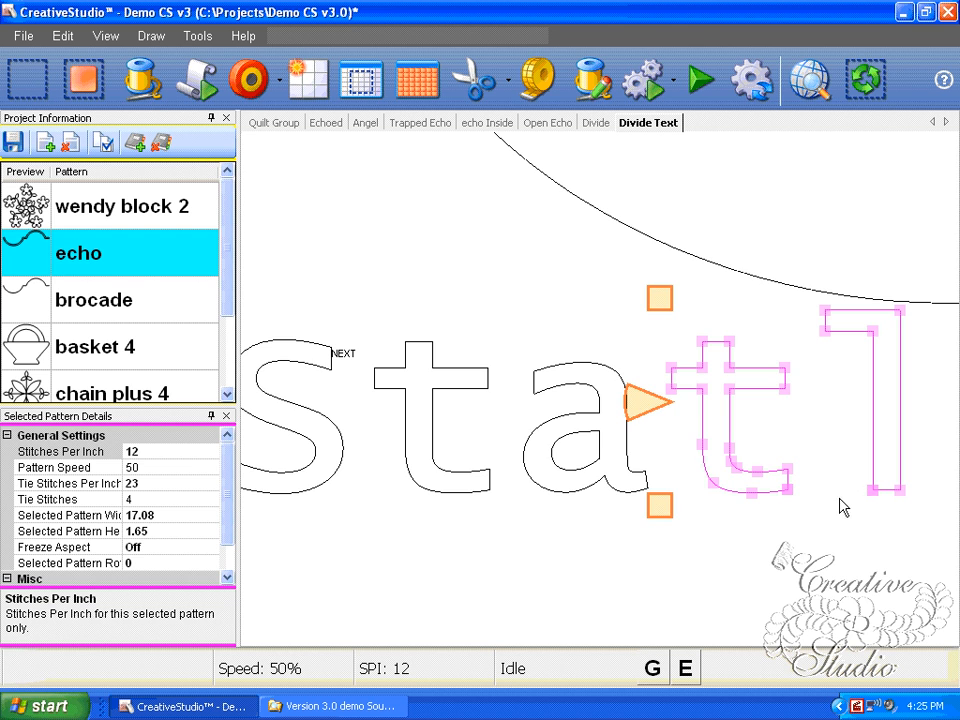
# Step: Divide the remaining text at the l, e and r of Statler to separate the rest of the word's letters
pyautogui.moveTo(839, 500); pyautogui.dragTo(572, 486)
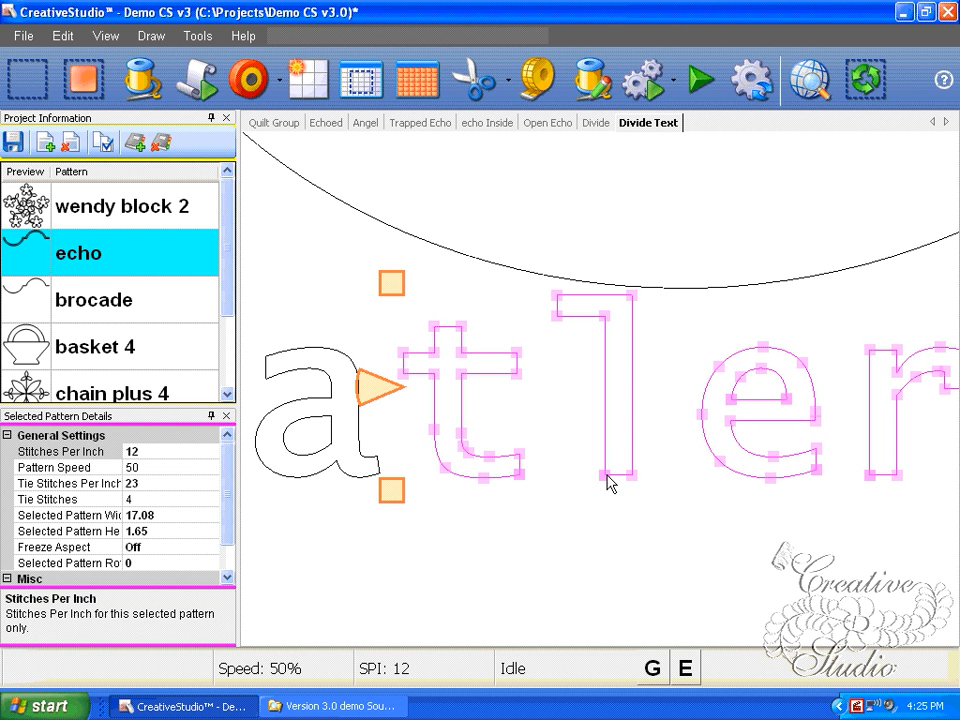
pyautogui.click(605, 472)
pyautogui.click(818, 470)
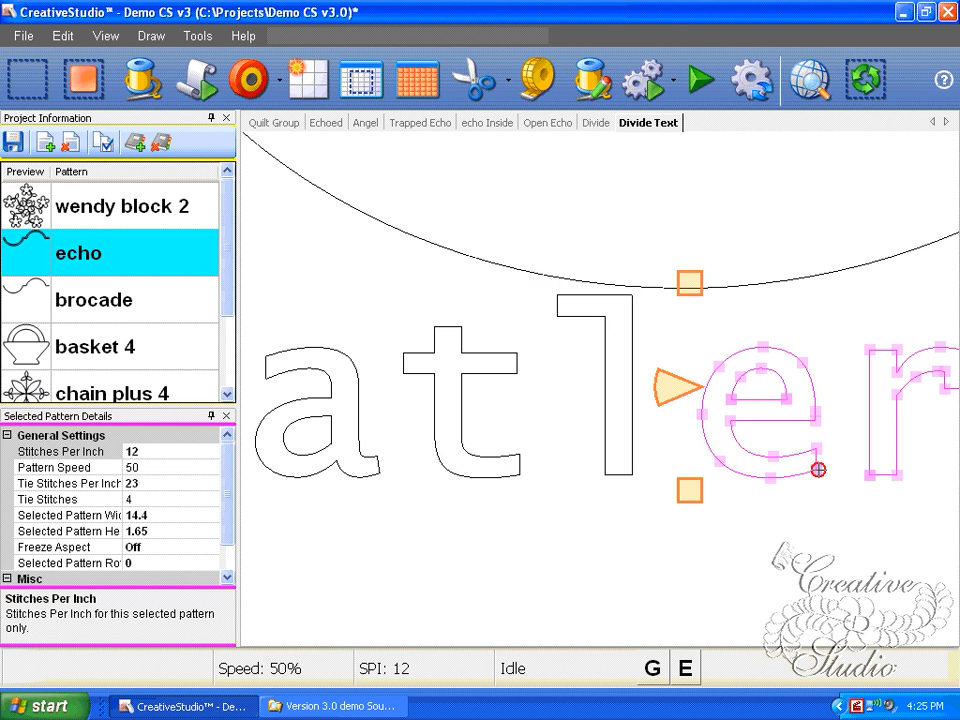
pyautogui.moveTo(826, 481); pyautogui.dragTo(681, 487)
pyautogui.click(725, 481)
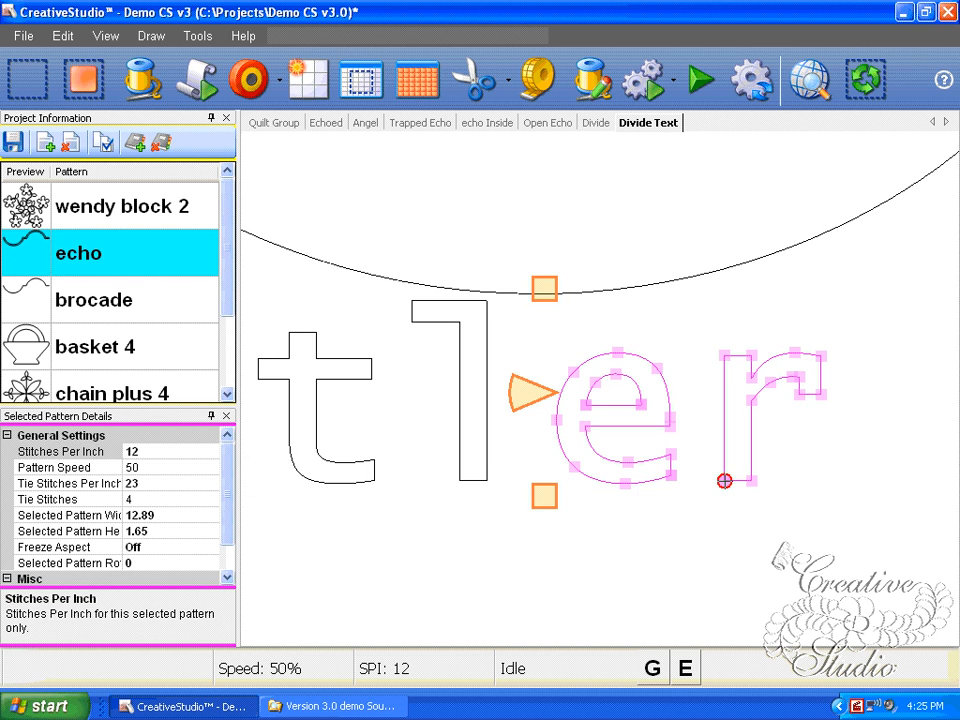
pyautogui.rightClick(725, 481)
pyautogui.scroll(-2, 645, 515)
pyautogui.moveTo(531, 534); pyautogui.dragTo(676, 536)
pyautogui.scroll(-1, 748, 514)
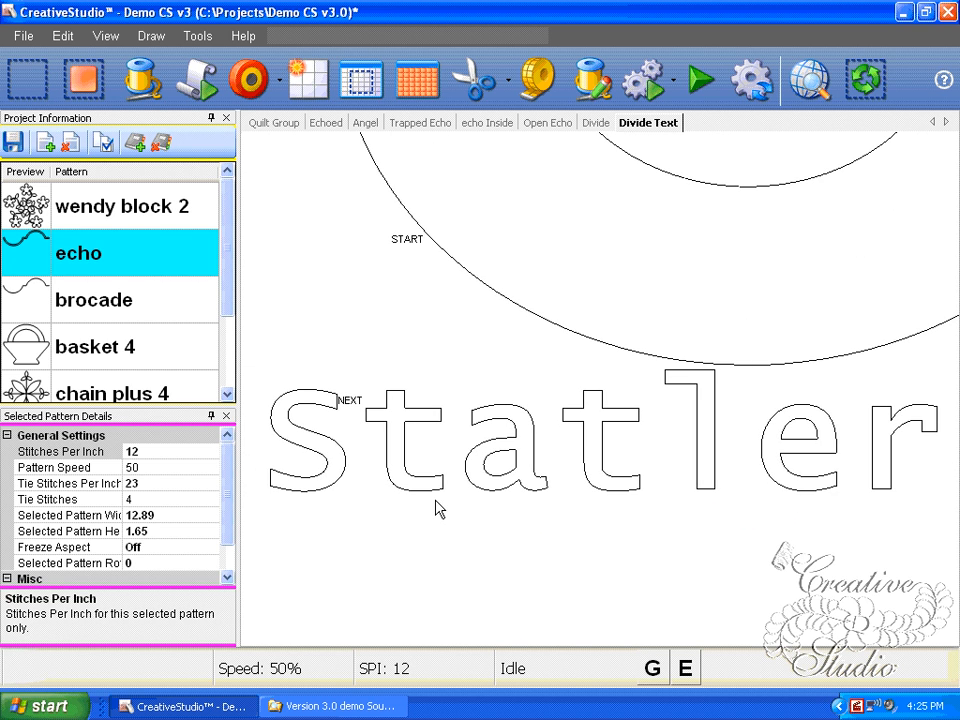
pyautogui.scroll(-1, 385, 513)
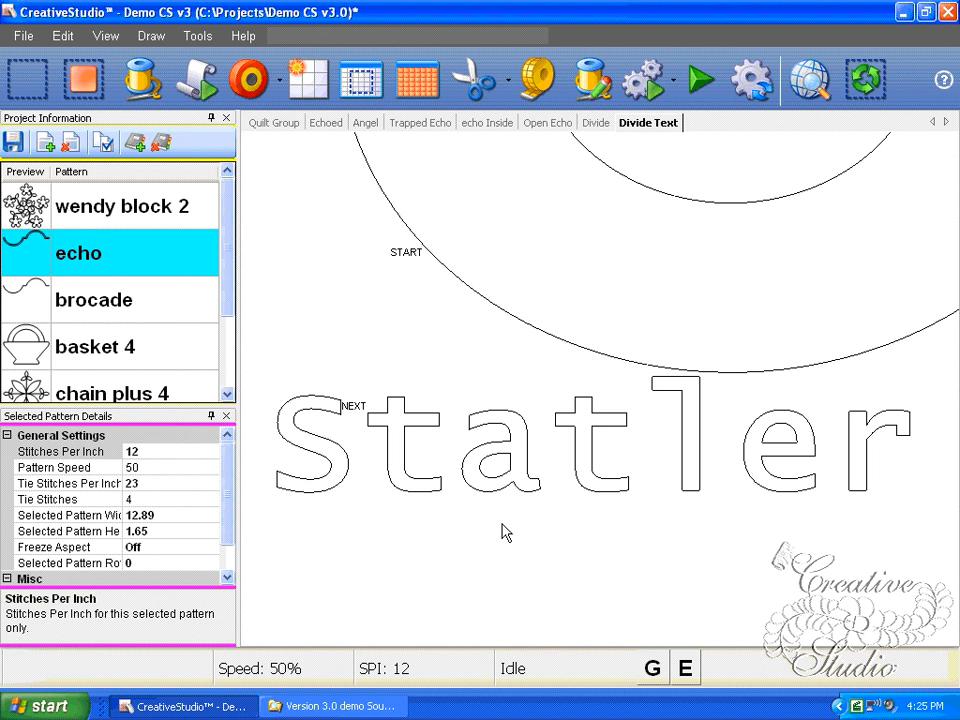
# Step: Combine the outer outline and inner loop of the letter a into a single group
pyautogui.moveTo(523, 538); pyautogui.dragTo(476, 394)
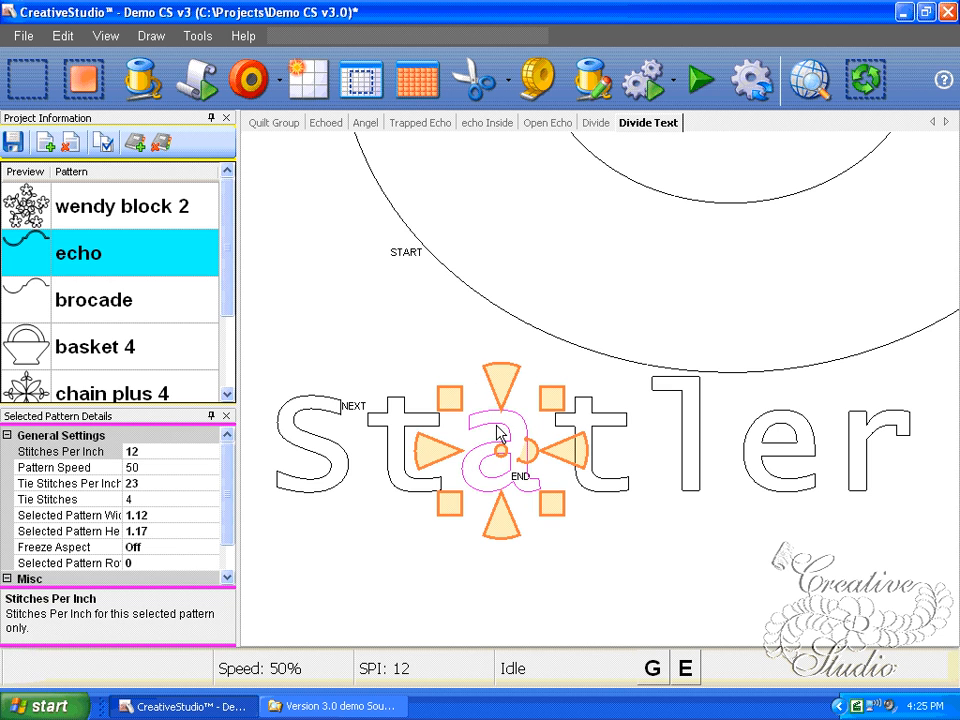
pyautogui.rightClick(507, 440)
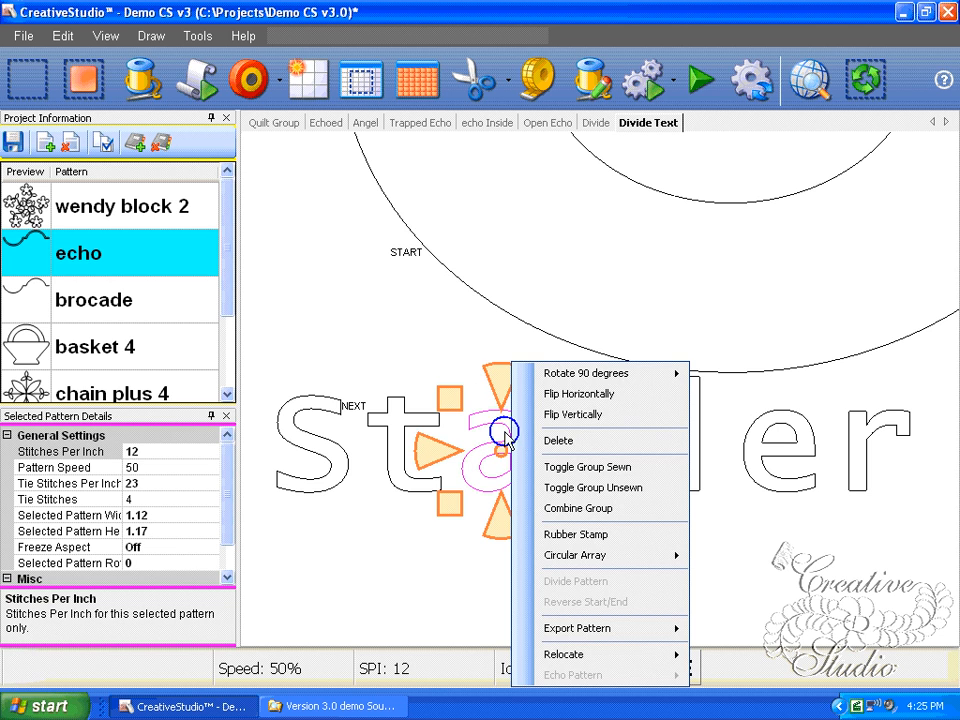
pyautogui.click(580, 508)
pyautogui.click(570, 525)
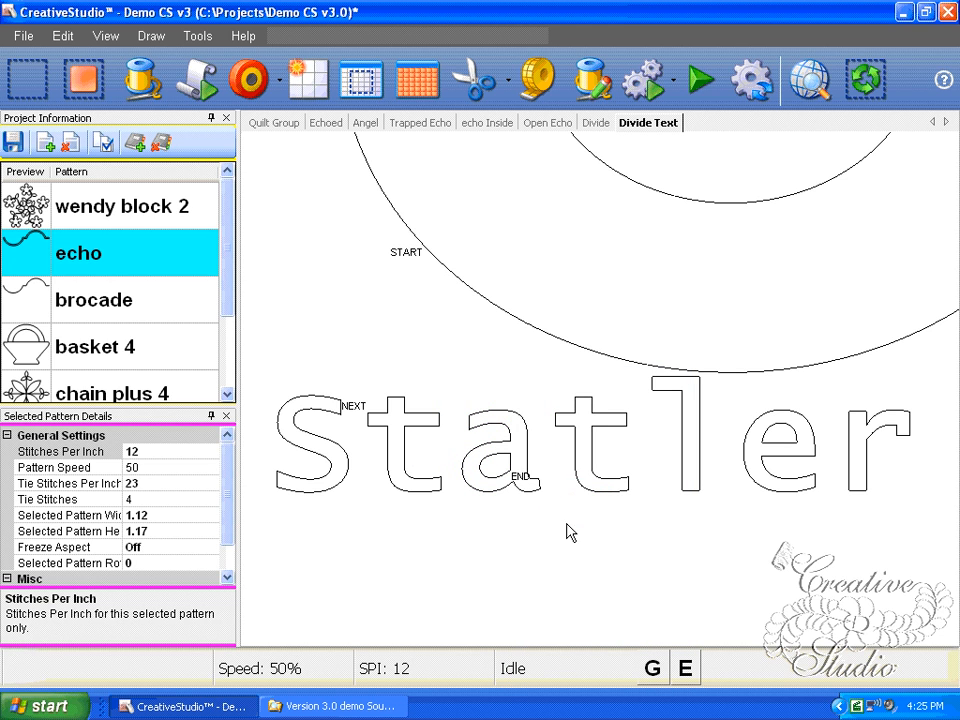
# Step: Select the S, a, second t, l, e and r of Statler one by one to check how they are separated
pyautogui.click(324, 477)
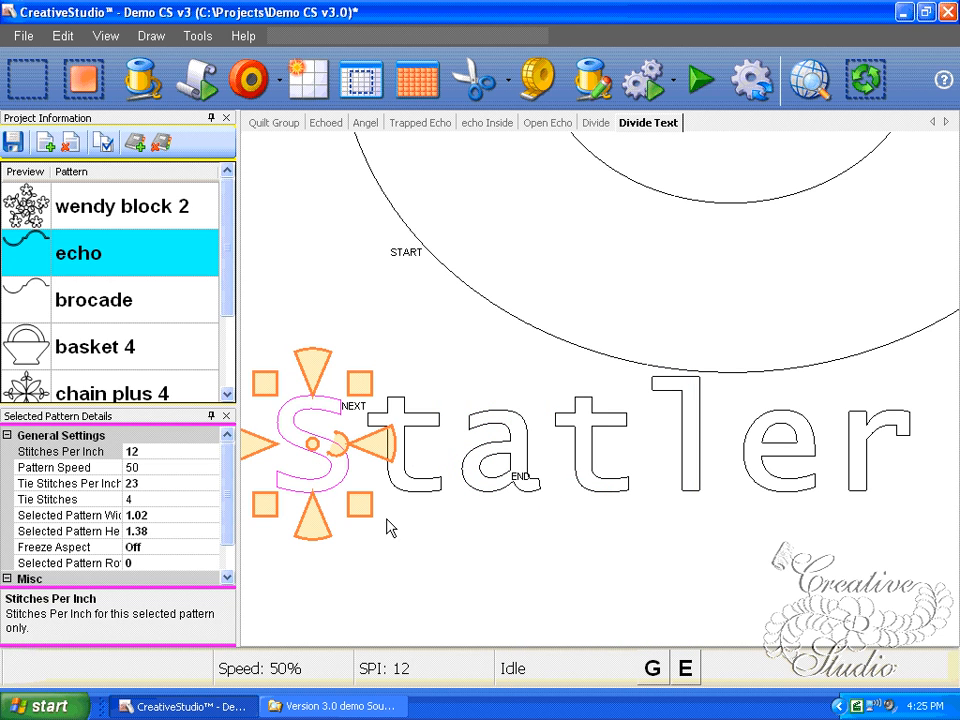
pyautogui.click(515, 480)
pyautogui.click(606, 478)
pyautogui.click(694, 478)
pyautogui.click(795, 480)
pyautogui.click(868, 488)
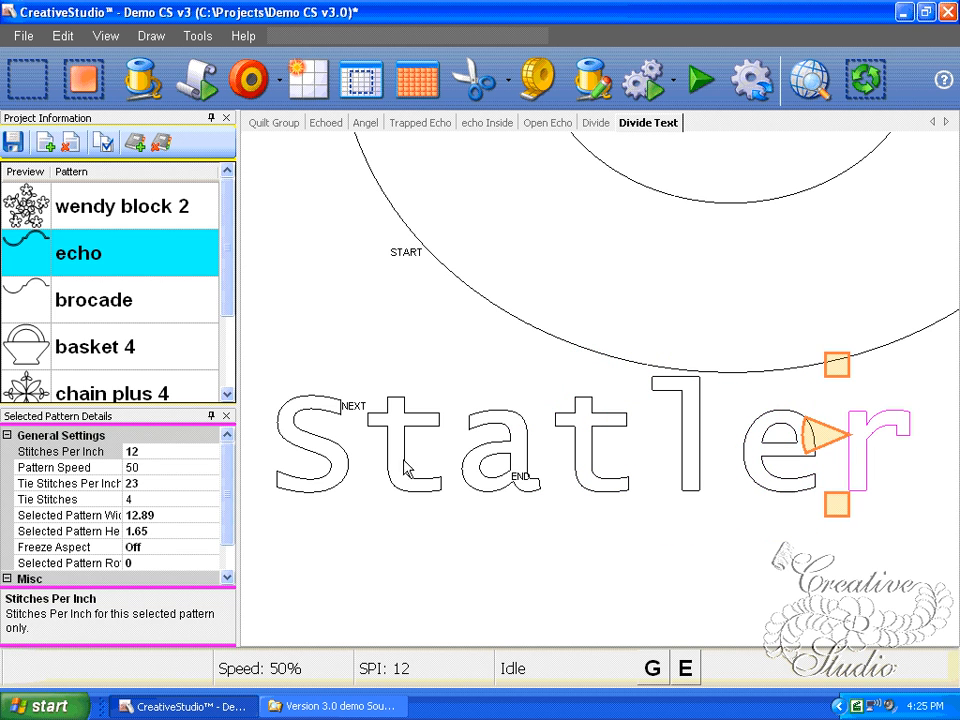
# Step: Starting from the S, cycle the selection forward and backward through the separated letters to check their sewing sequence
pyautogui.click(293, 480)
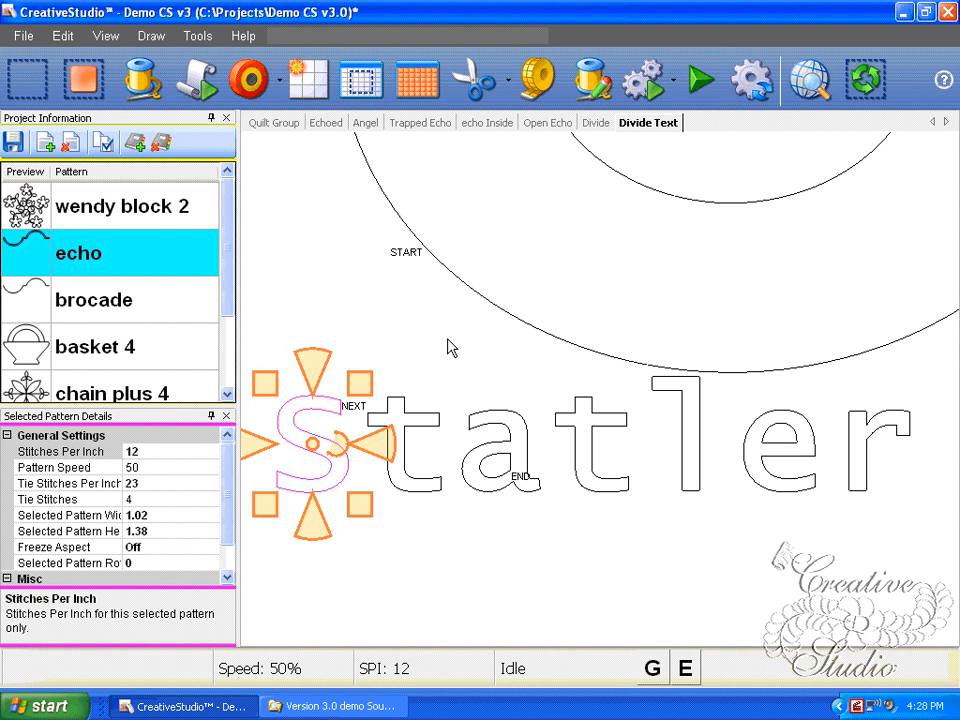
pyautogui.press('Tab')
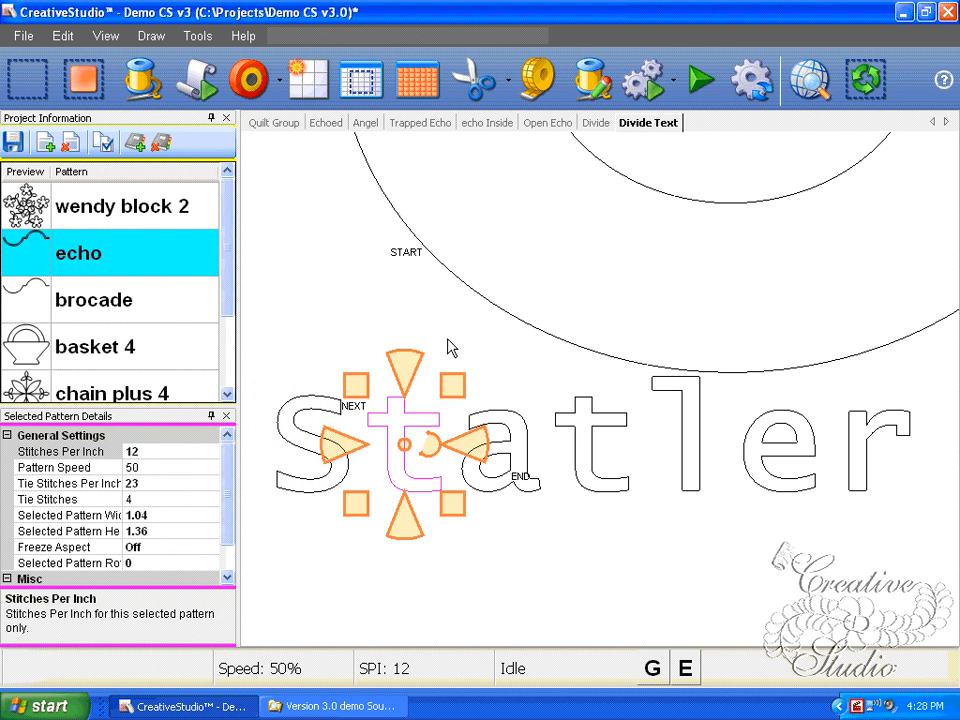
pyautogui.press('Tab')
pyautogui.press('Tab')
pyautogui.press('Tab')
pyautogui.press('Tab')
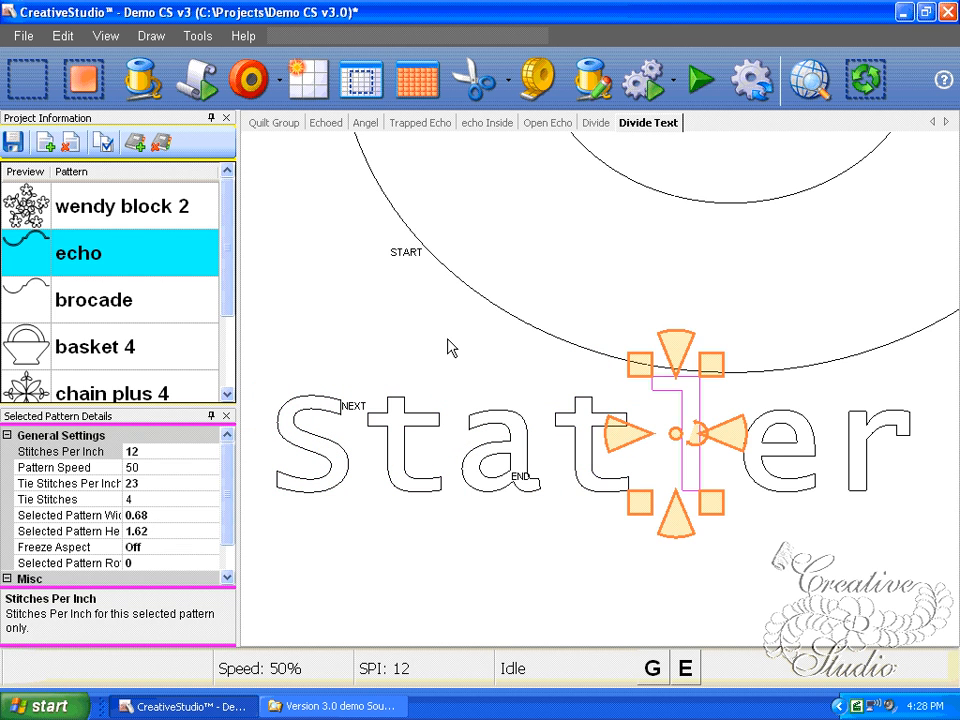
pyautogui.hotkey('shift', 'Tab')
pyautogui.hotkey('shift', 'Tab')
pyautogui.hotkey('shift', 'Tab')
pyautogui.hotkey('shift', 'Tab')
pyautogui.hotkey('shift', 'Tab')
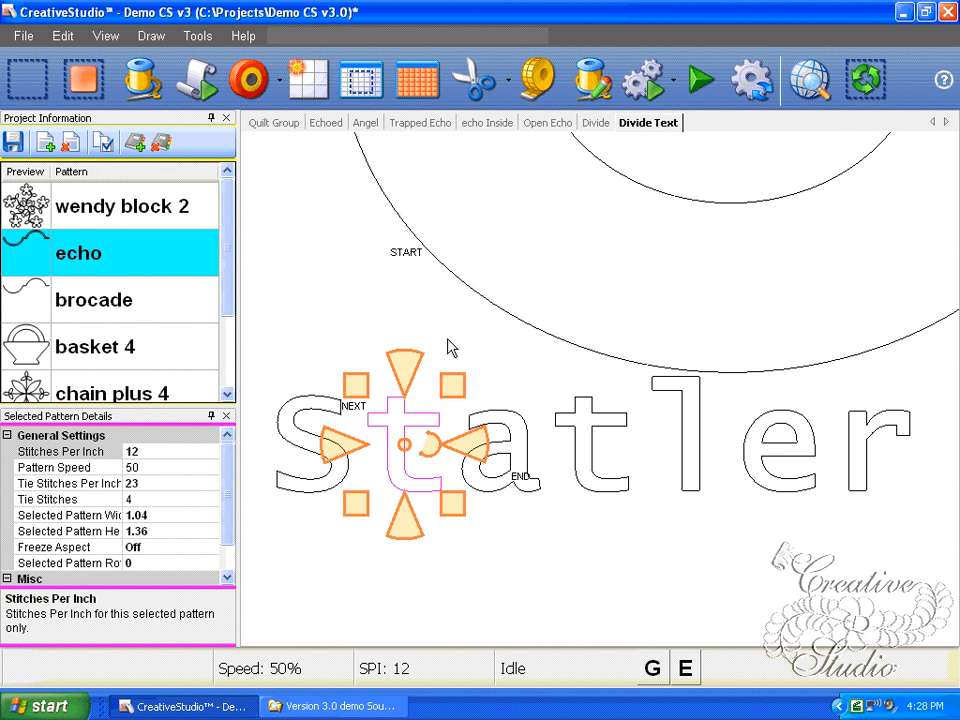
pyautogui.hotkey('shift', 'Tab')
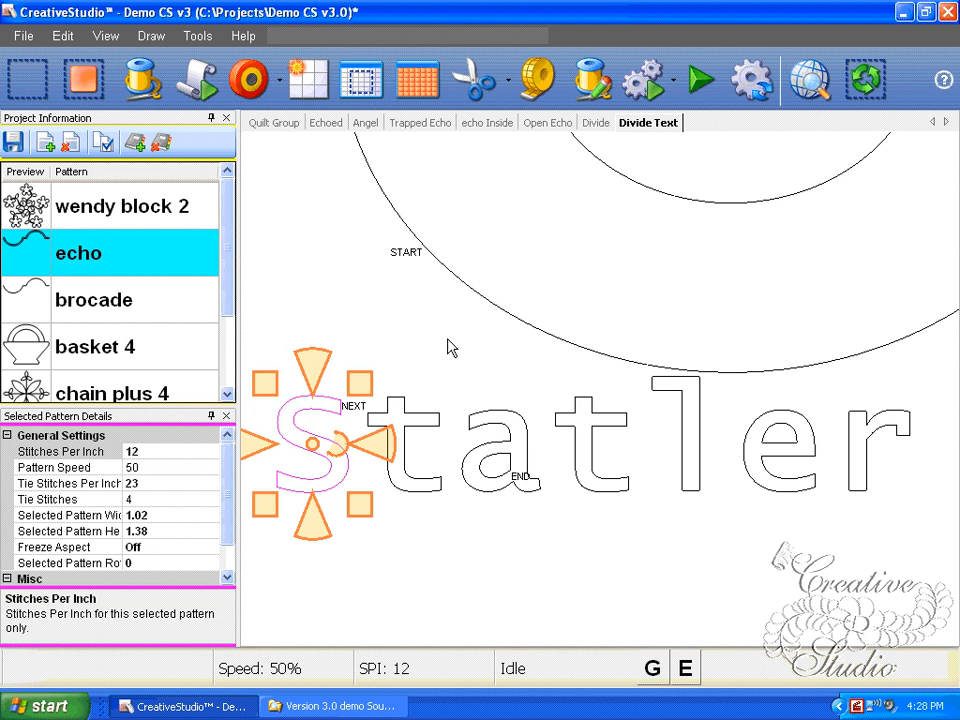
pyautogui.scroll(-2, 529, 522)
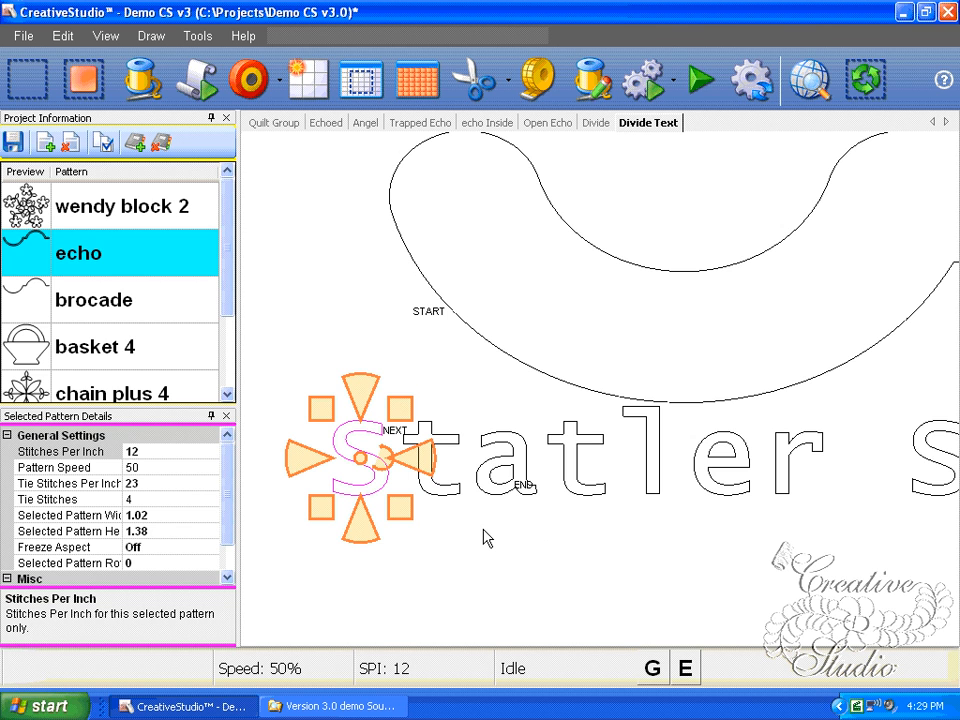
pyautogui.press('Tab')
pyautogui.hotkey('shift', 'Tab')
pyautogui.press('Tab')
pyautogui.press('Tab')
pyautogui.press('Tab')
pyautogui.press('Tab')
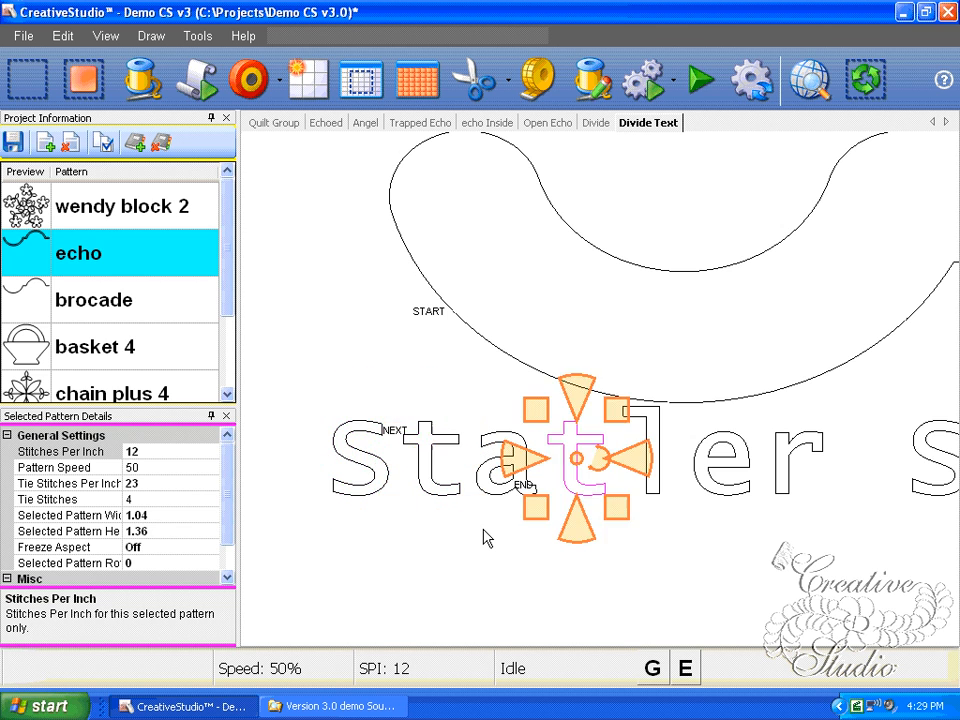
pyautogui.hotkey('shift', 'Tab')
pyautogui.press('Tab')
pyautogui.press('Tab')
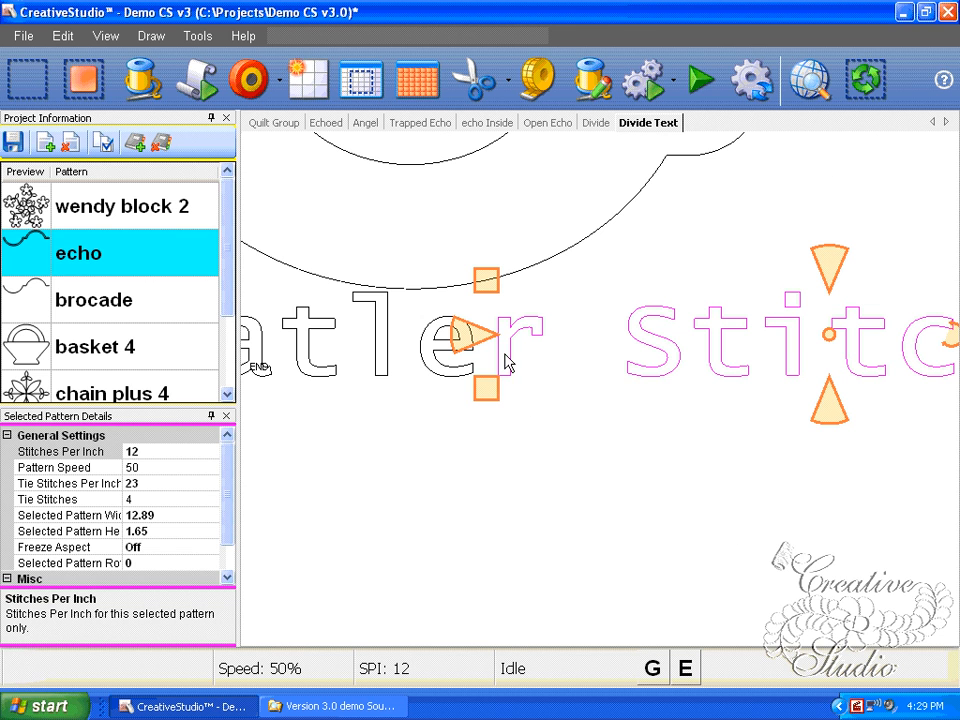
# Step: Divide the remaining text at the r of Statler to separate that letter from the word Stitcher
pyautogui.rightClick(507, 362)
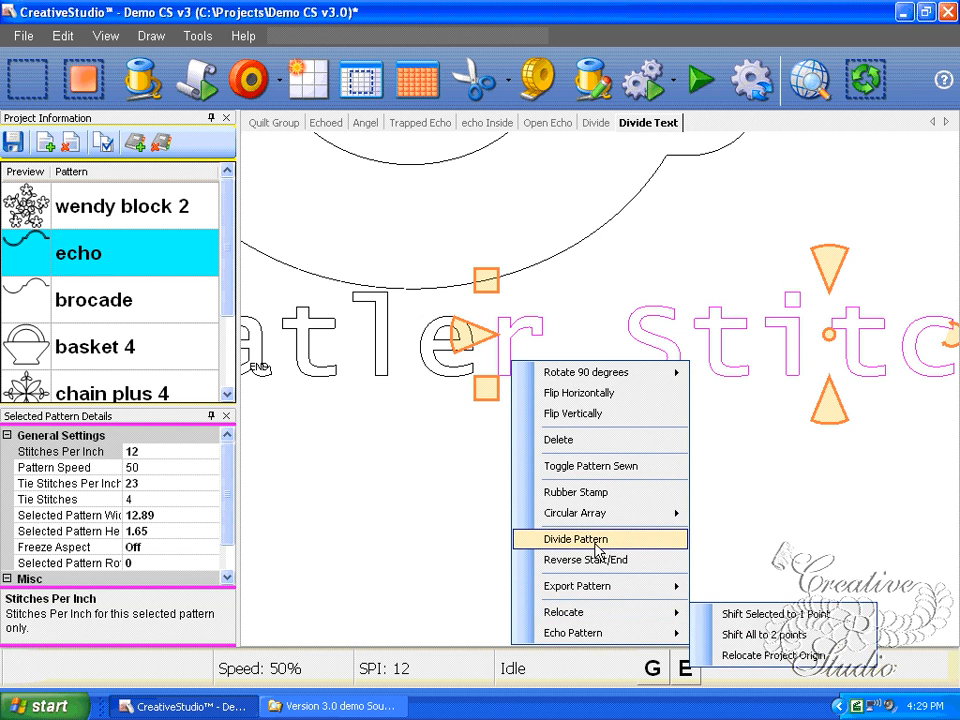
pyautogui.click(592, 540)
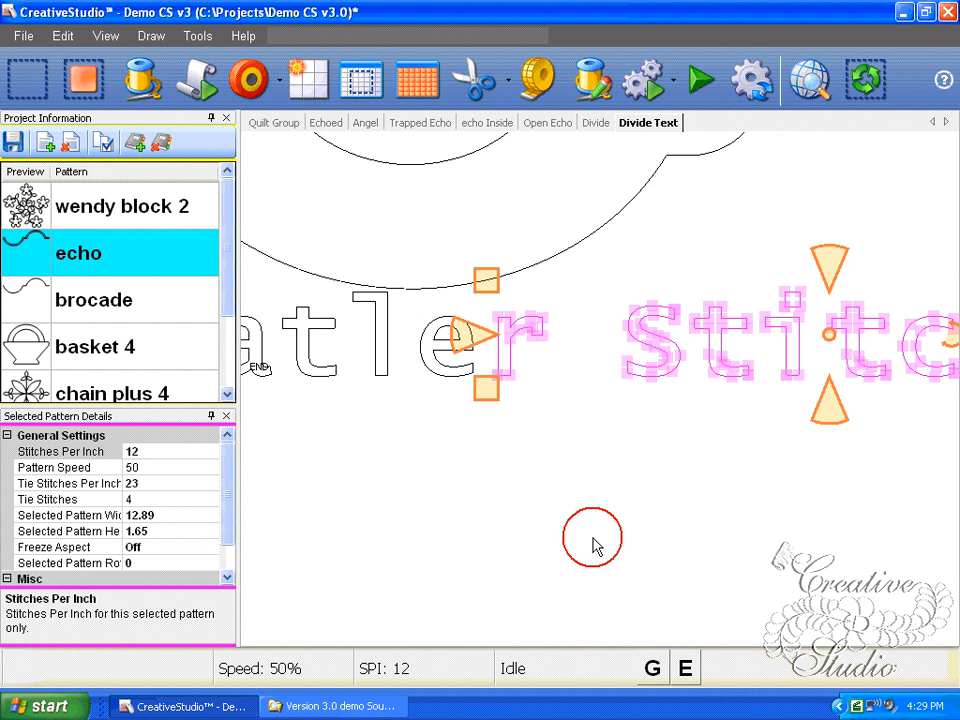
pyautogui.scroll(1, 512, 425)
pyautogui.scroll(1, 632, 362)
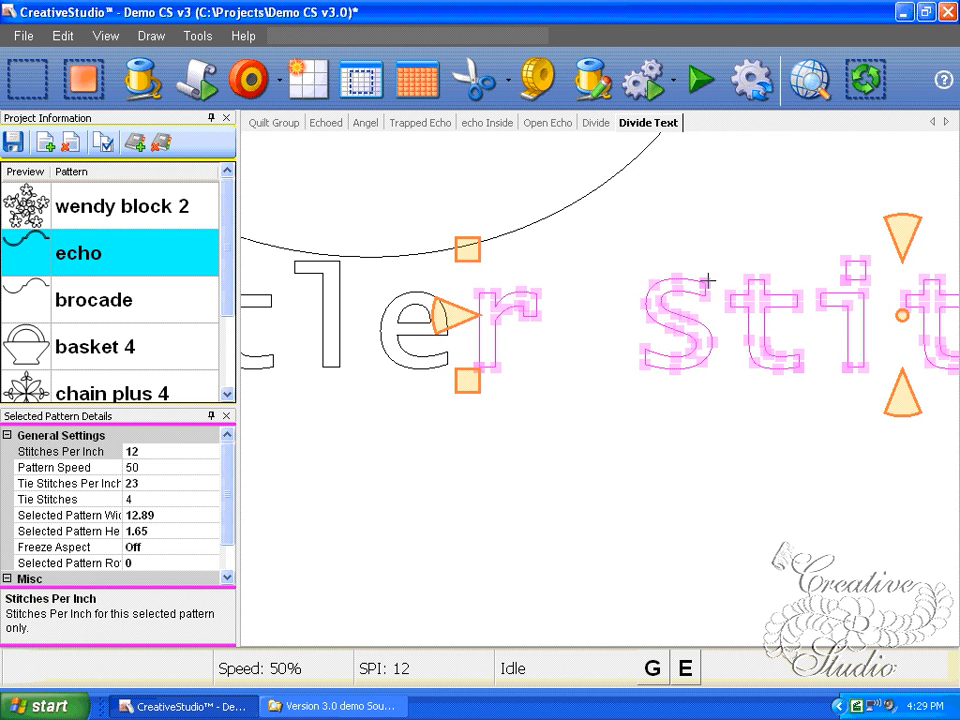
pyautogui.click(541, 379)
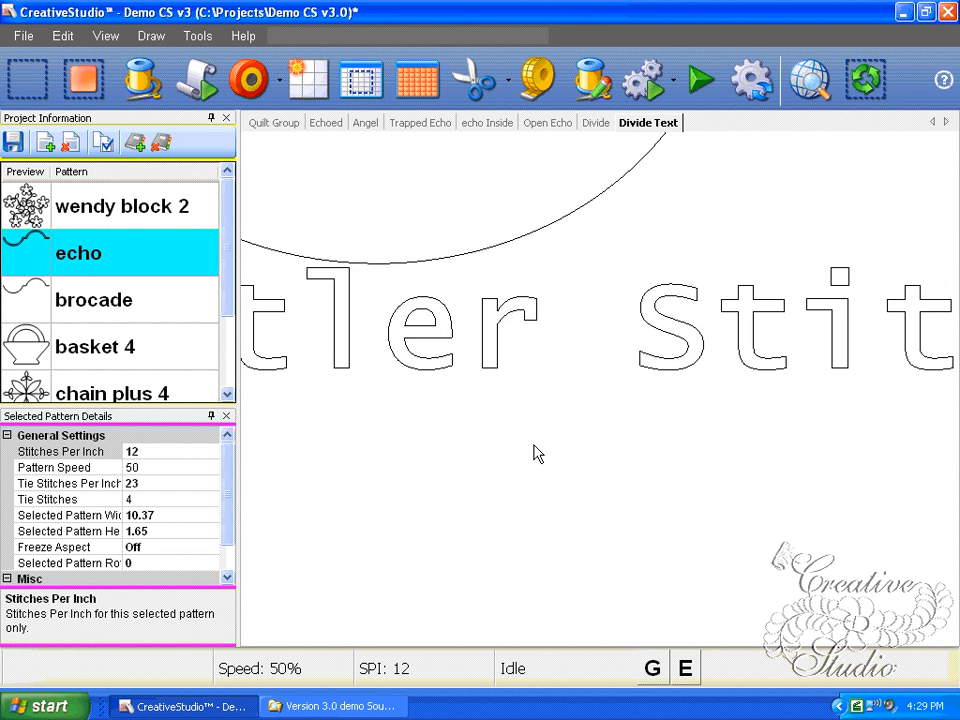
pyautogui.scroll(-1, 536, 387)
pyautogui.click(507, 372)
pyautogui.scroll(-1, 515, 400)
pyautogui.moveTo(524, 427); pyautogui.dragTo(679, 528)
pyautogui.scroll(-1, 679, 528)
pyautogui.click(679, 528)
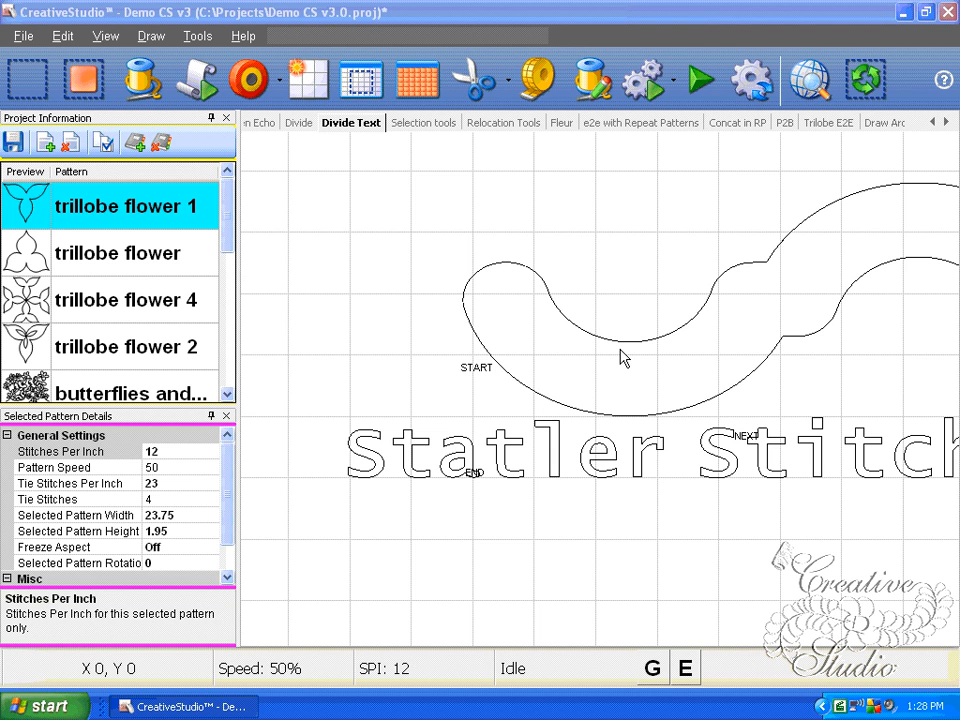
# Step: Move the S and first t into the start of the curved echo band, rotating both along the curve, the t by about -38 degrees
pyautogui.click(367, 452)
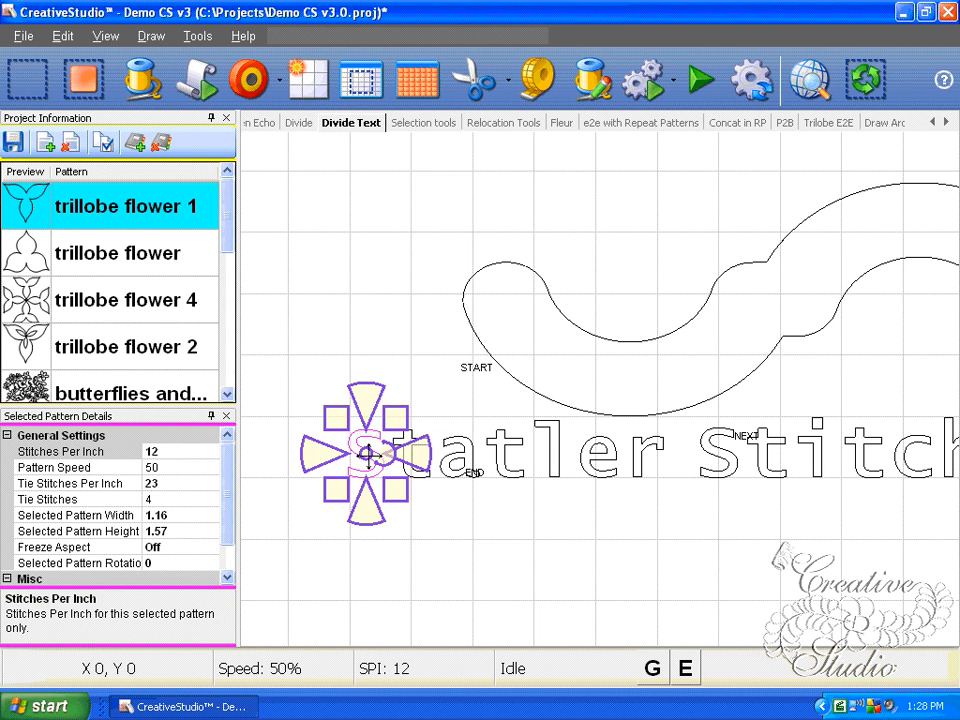
pyautogui.moveTo(367, 452); pyautogui.dragTo(514, 338)
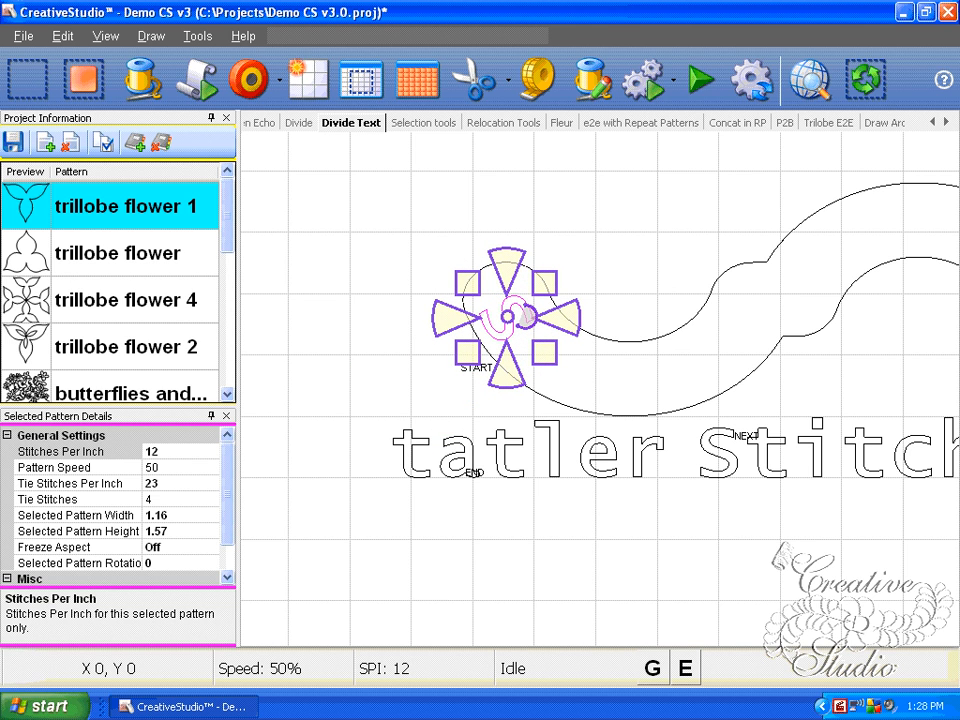
pyautogui.click(420, 455)
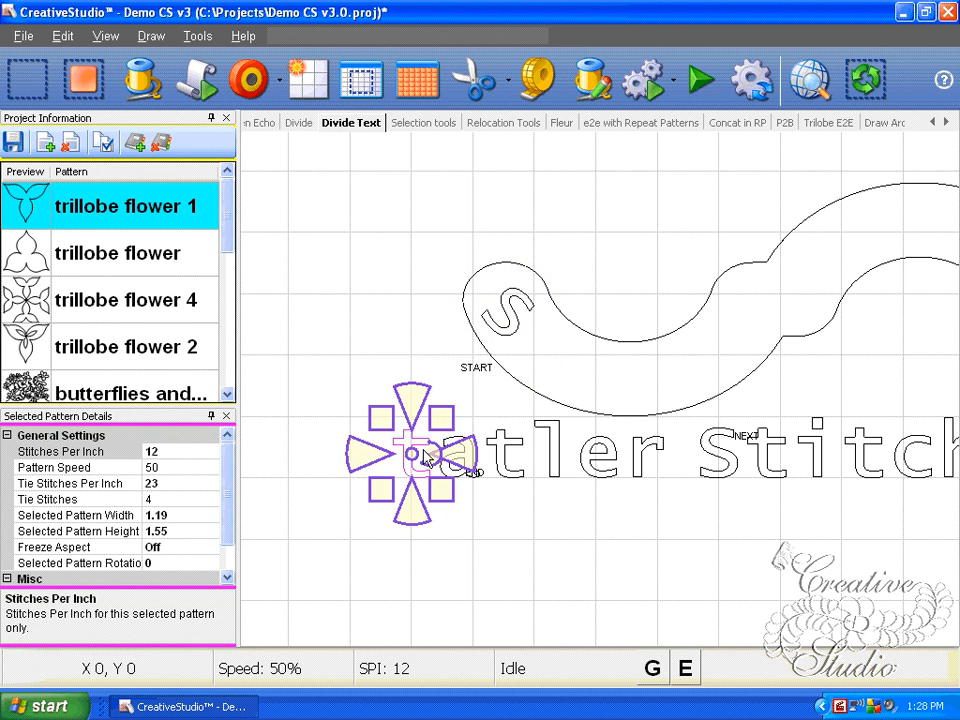
pyautogui.moveTo(420, 455); pyautogui.dragTo(551, 343)
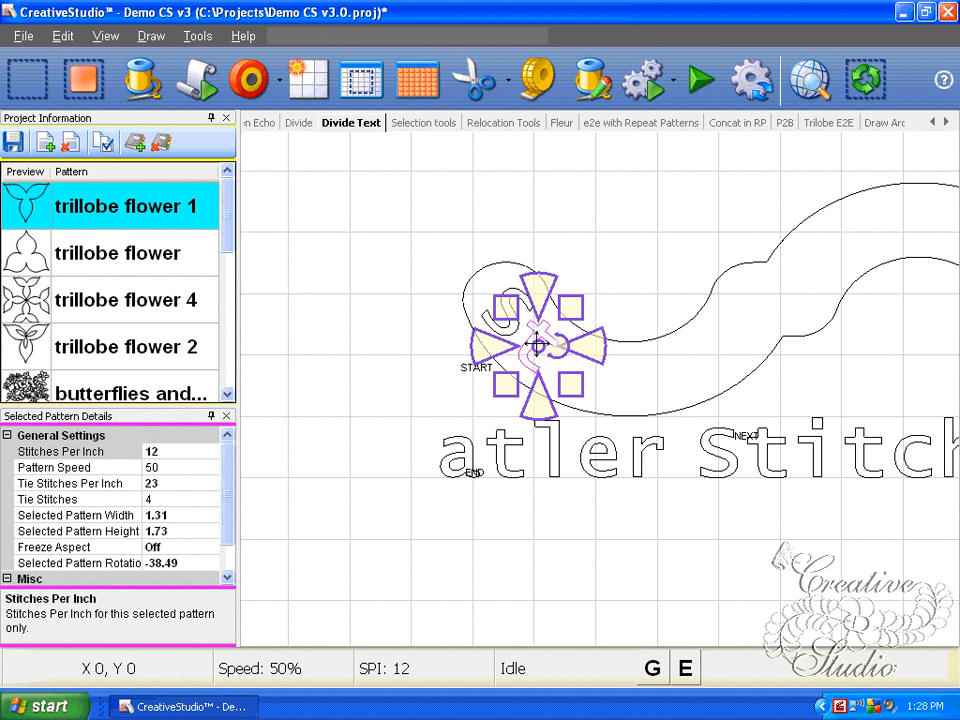
# Step: Place the a and second t next along the curved band, rotating the a about -16 degrees and keeping the t upright
pyautogui.click(466, 454)
pyautogui.moveTo(466, 454); pyautogui.dragTo(589, 369)
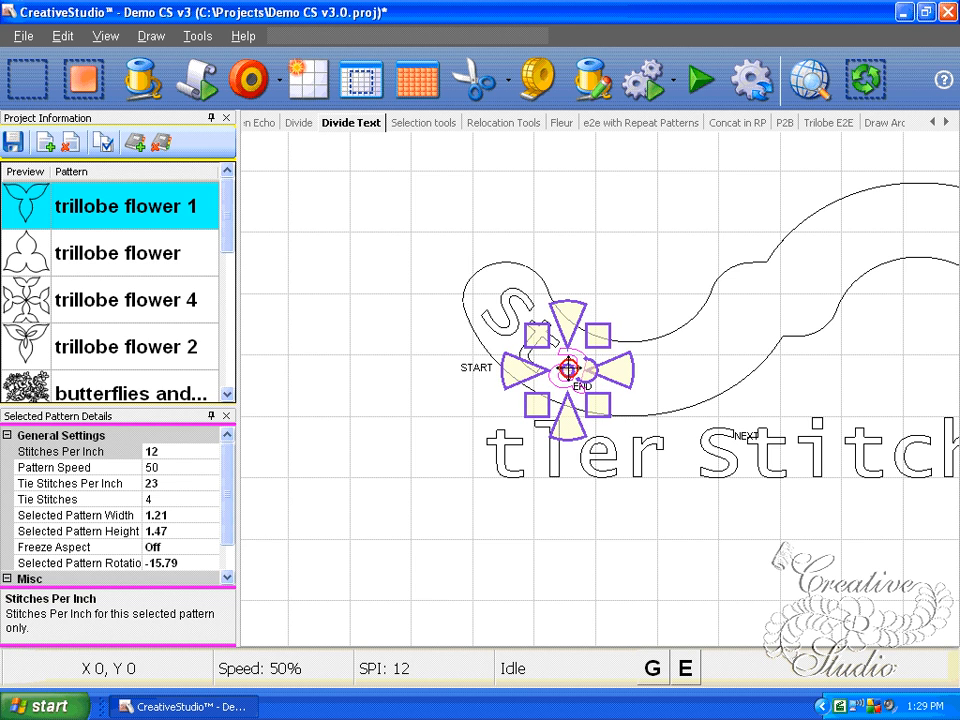
pyautogui.click(514, 446)
pyautogui.moveTo(514, 446); pyautogui.dragTo(614, 373)
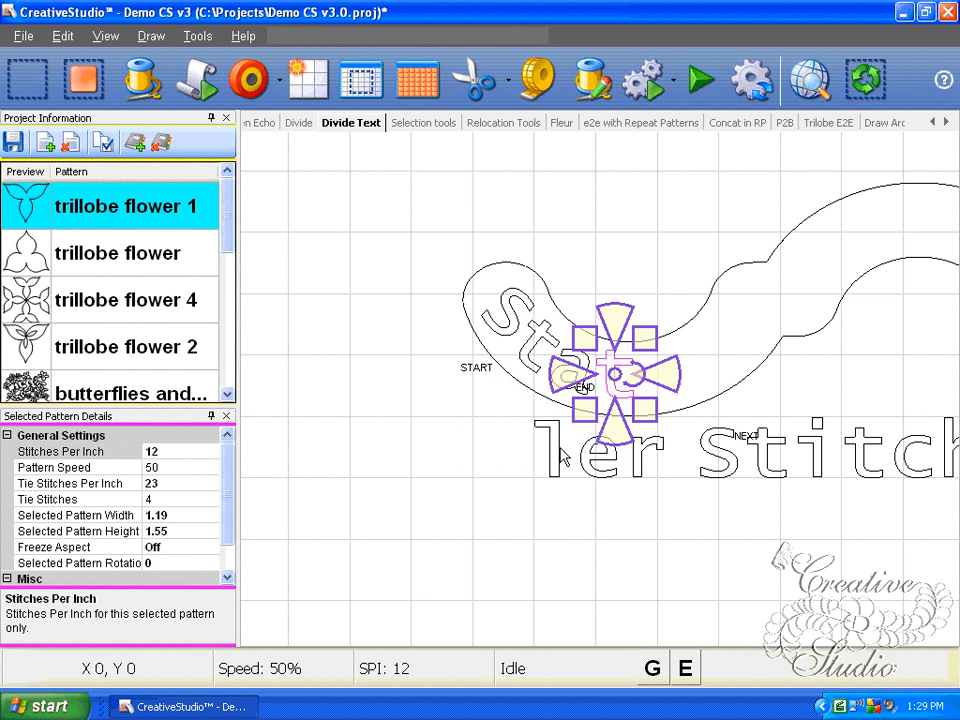
# Step: Place the letter l after the second t inside the curved band, rotated about 8 degrees
pyautogui.click(547, 447)
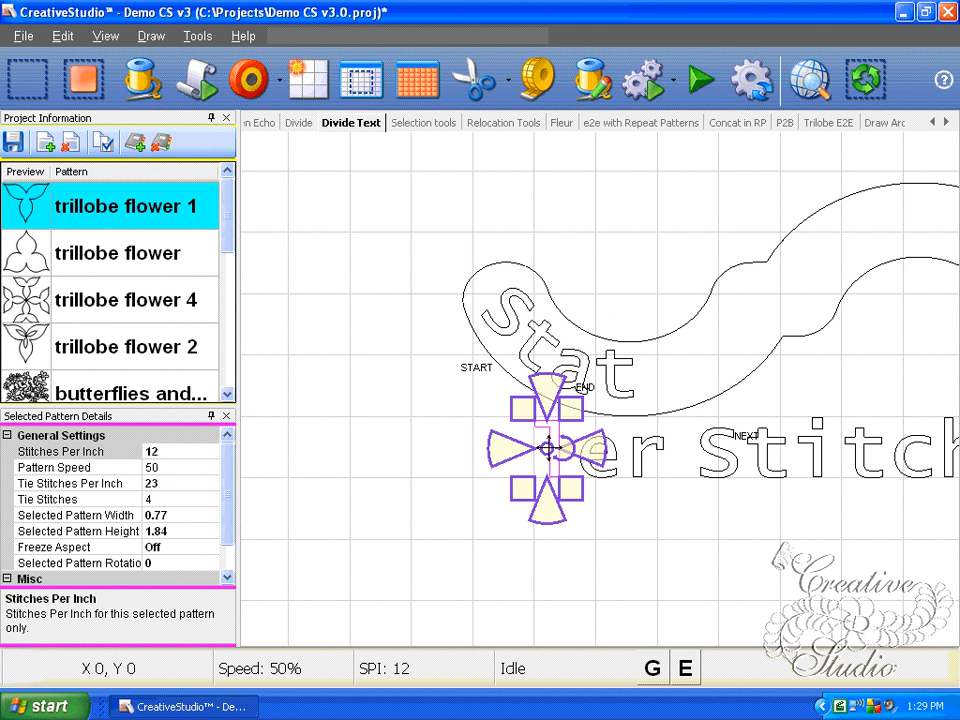
pyautogui.moveTo(547, 447); pyautogui.dragTo(652, 378)
pyautogui.moveTo(653, 326); pyautogui.dragTo(653, 331)
pyautogui.moveTo(653, 379); pyautogui.dragTo(649, 369)
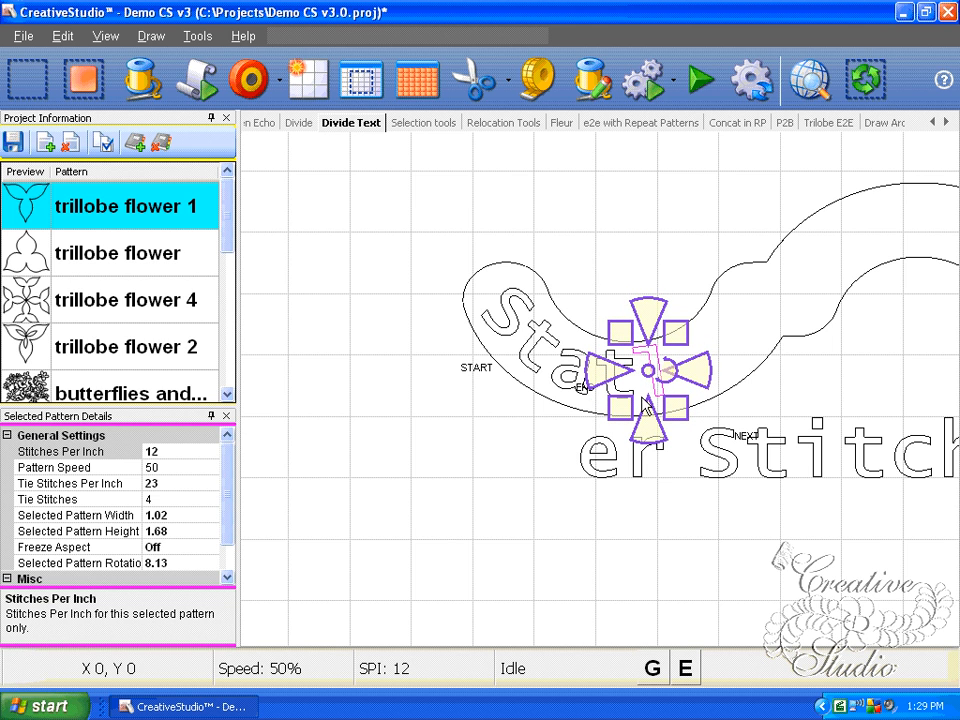
# Step: Place the e after the l, rotated about 27 degrees, and shift the second t and the l slightly down within the band
pyautogui.moveTo(606, 455); pyautogui.dragTo(702, 378)
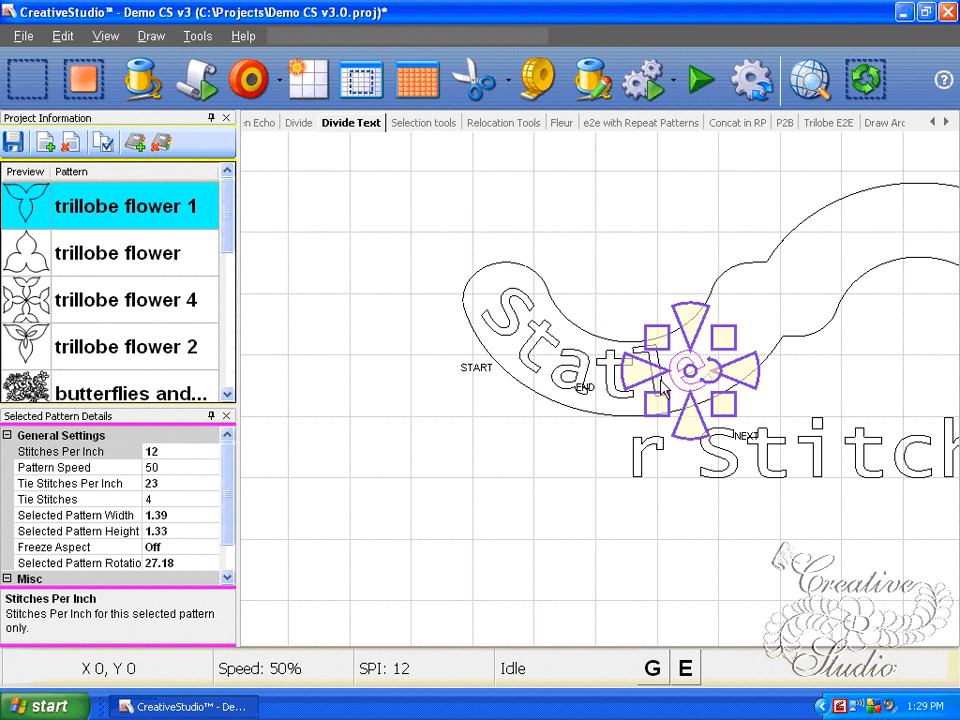
pyautogui.click(614, 375)
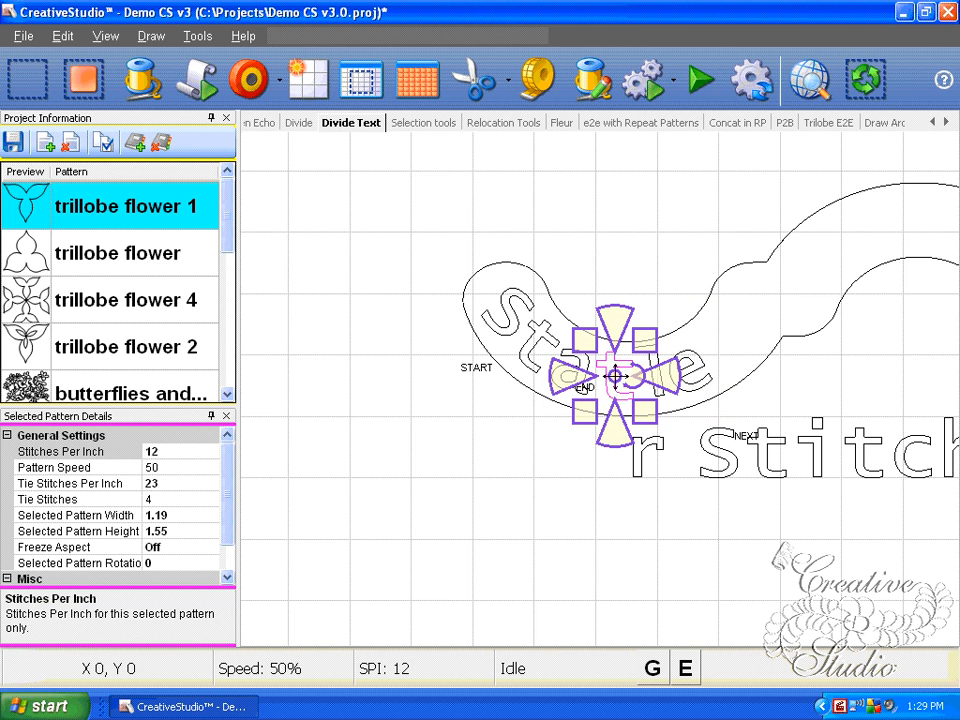
pyautogui.click(679, 347)
pyautogui.click(656, 359)
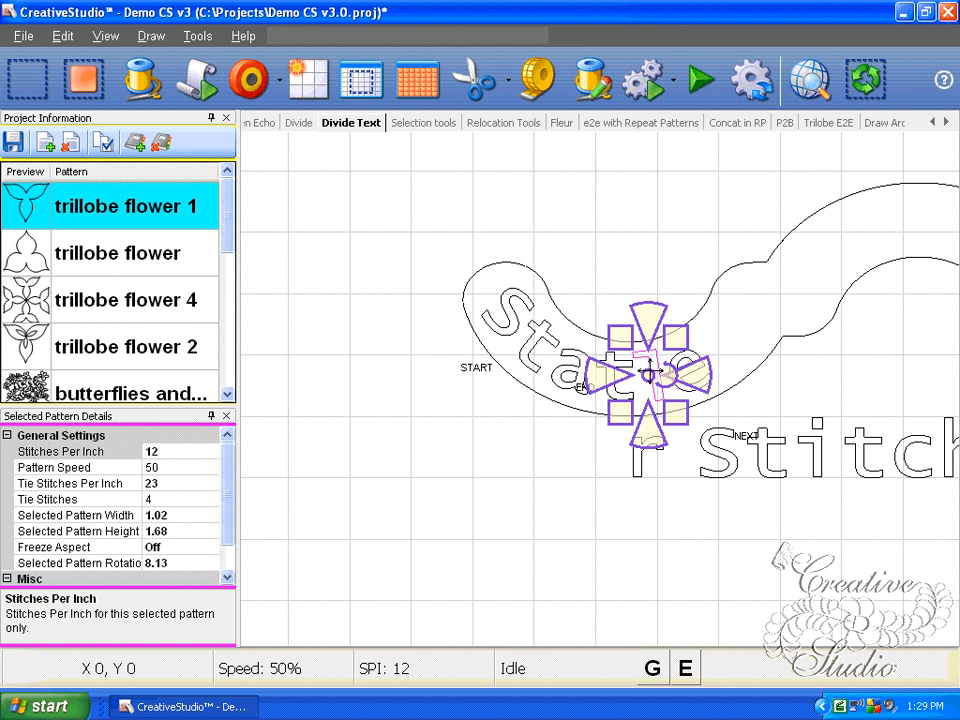
# Step: Place the letter r after the e inside the curved band, rotated about 37 degrees along the curve
pyautogui.click(632, 469)
pyautogui.moveTo(648, 434); pyautogui.dragTo(735, 342)
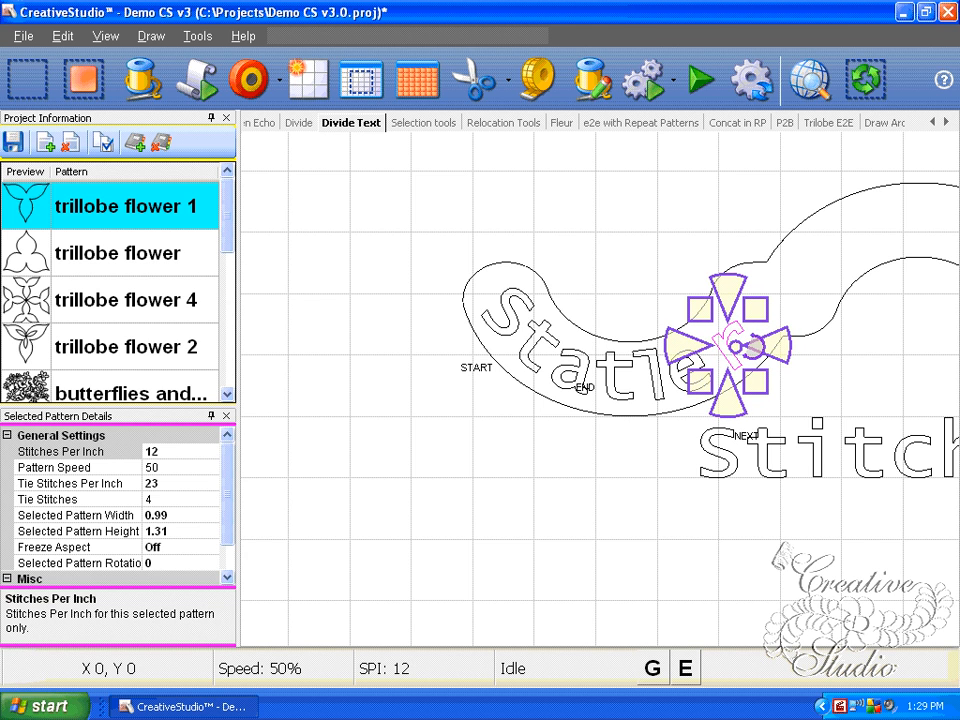
pyautogui.moveTo(745, 346); pyautogui.dragTo(737, 343)
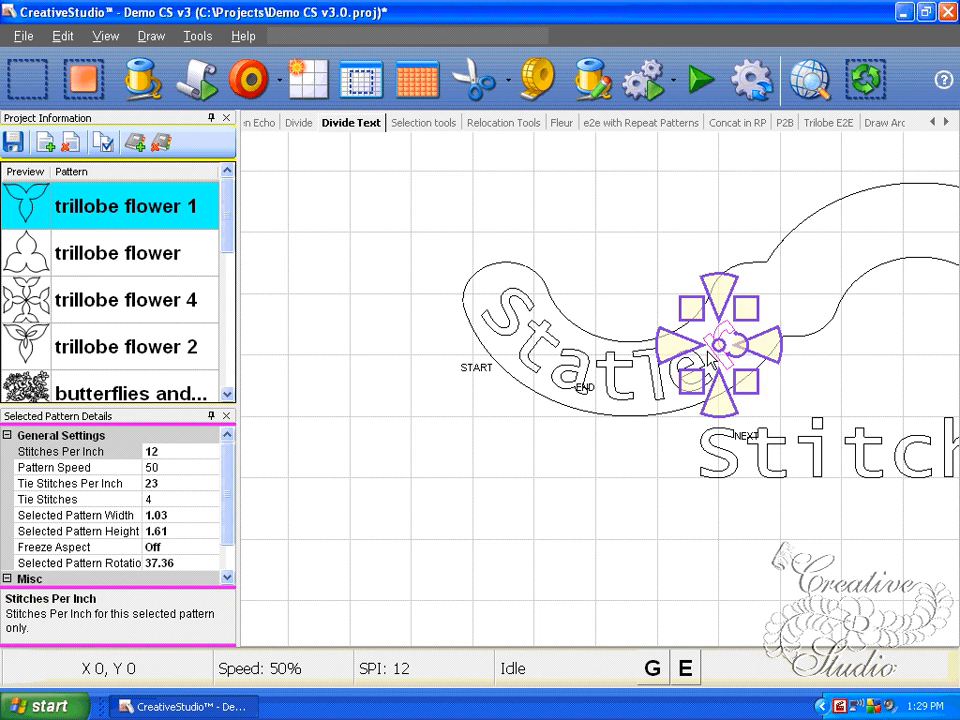
pyautogui.click(623, 445)
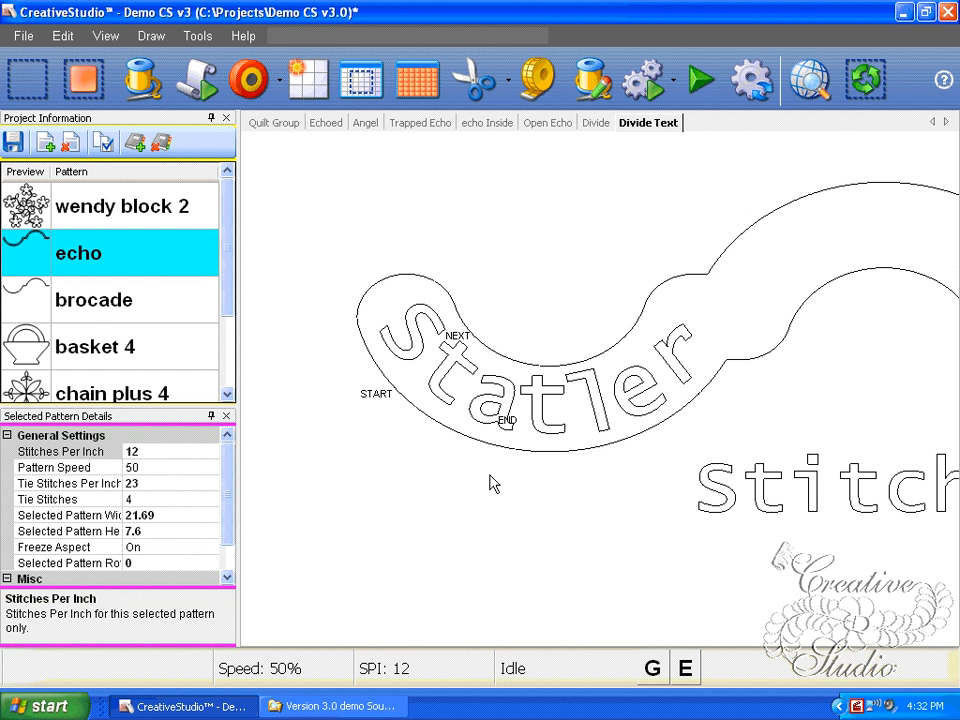
# Step: Set the sewing order to the curved echo outline first, followed by the letters s, t, a, t, l, e and r
pyautogui.press('s')
pyautogui.scroll(1, 425, 455)
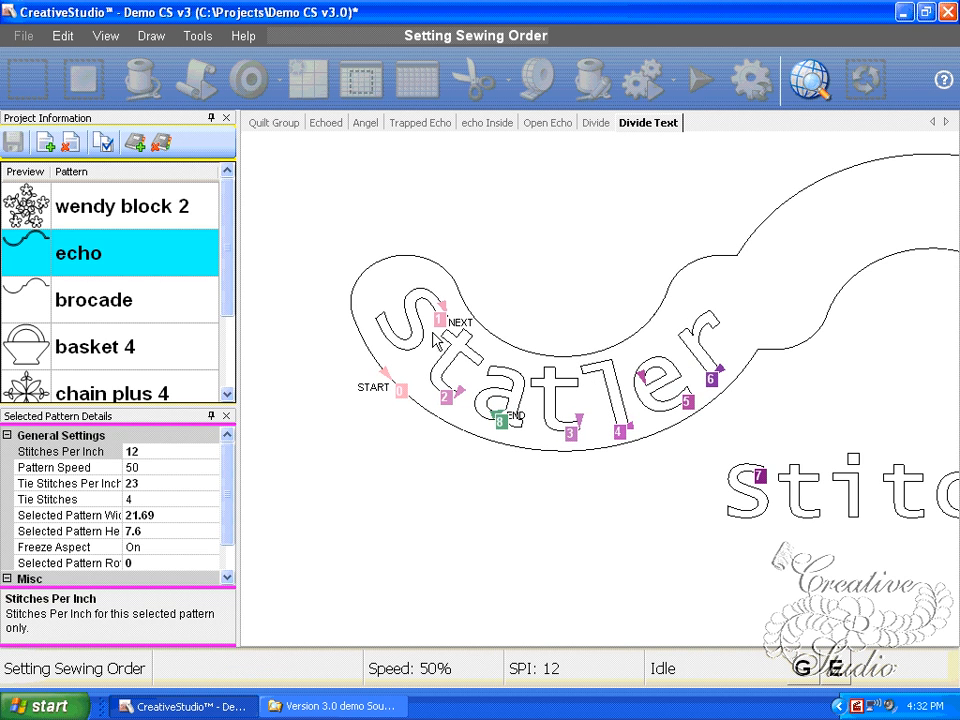
pyautogui.click(401, 394)
pyautogui.click(438, 320)
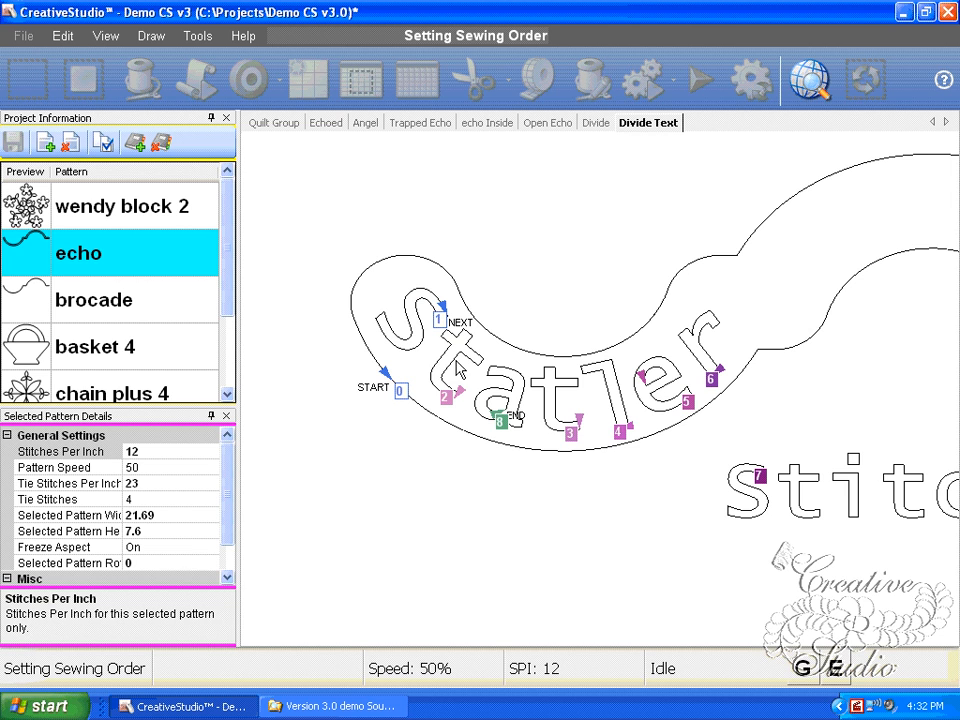
pyautogui.click(445, 397)
pyautogui.click(503, 420)
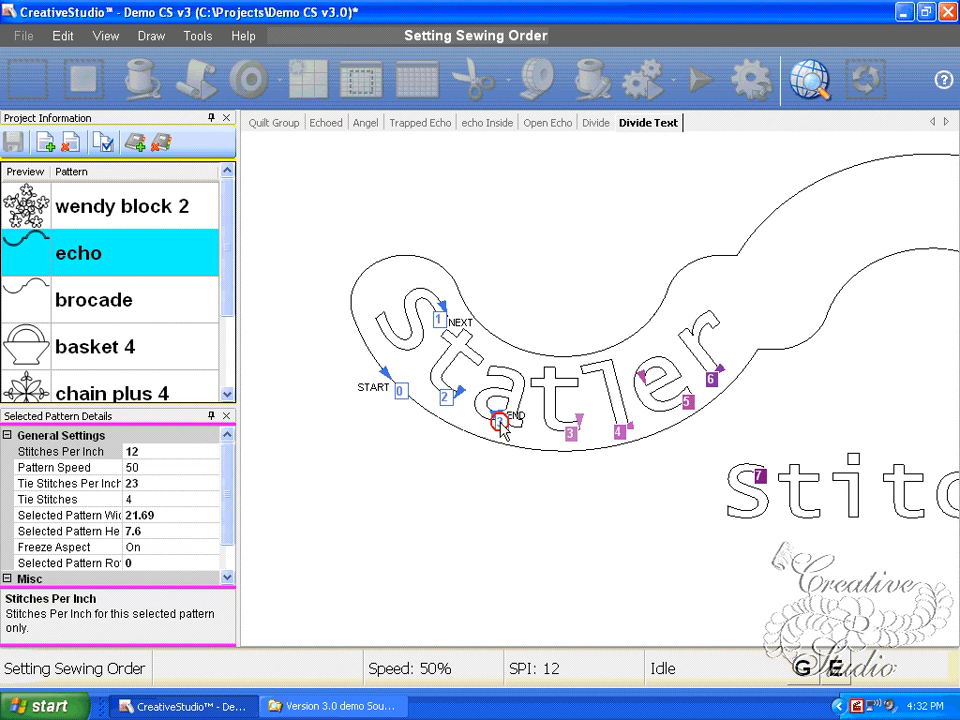
pyautogui.click(588, 437)
pyautogui.click(688, 404)
pyautogui.click(712, 380)
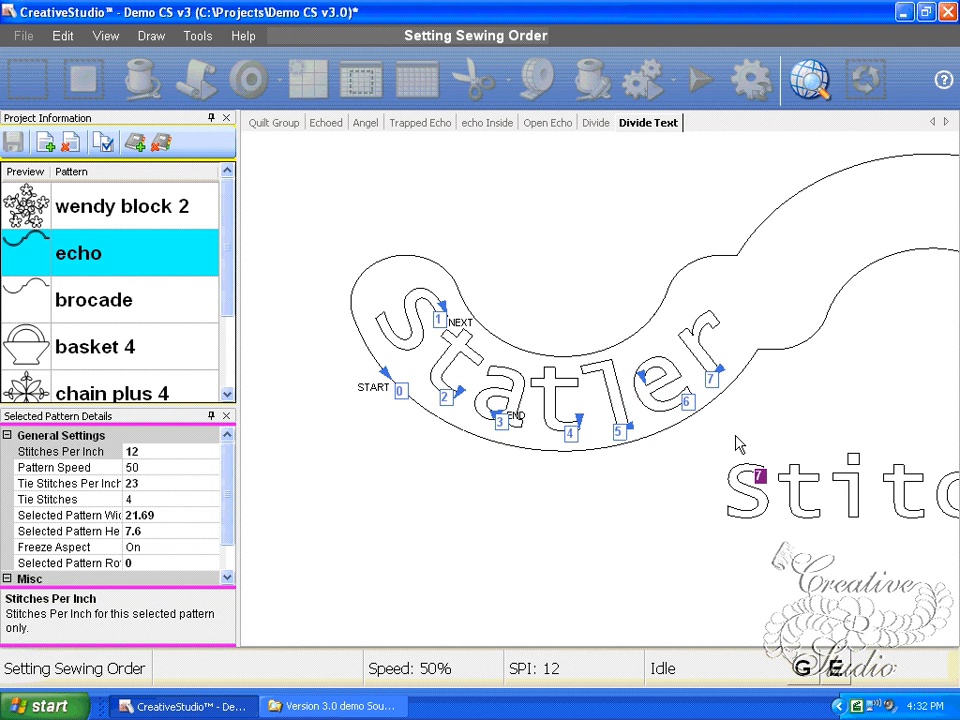
pyautogui.rightClick(735, 436)
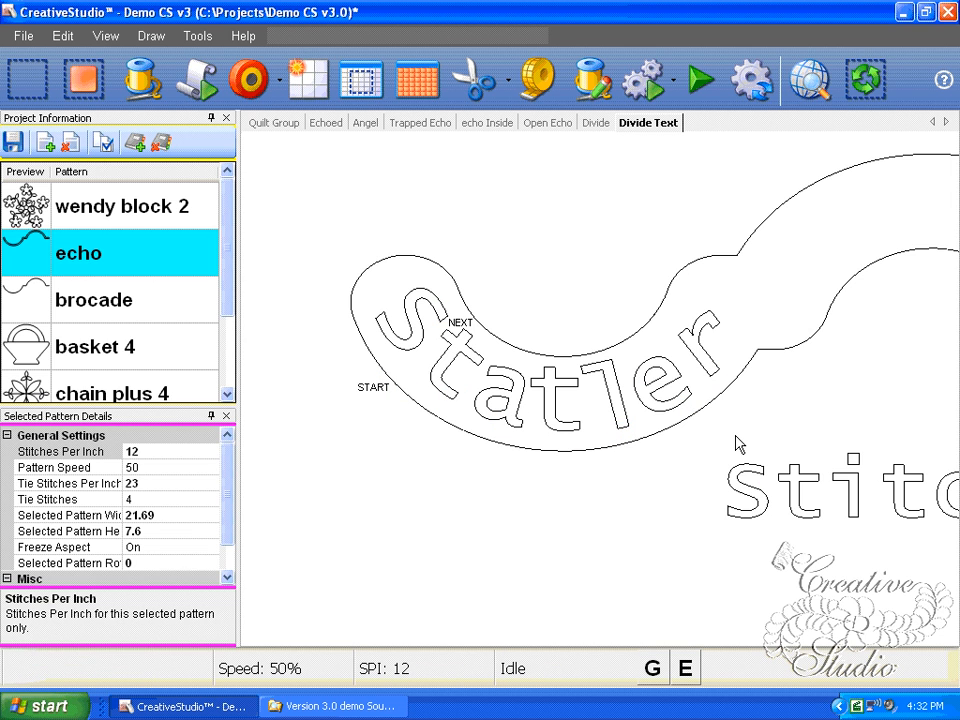
# Step: Step through the patterns in sewing order, from the curved echo outline through each letter of Statler, to check the sequence
pyautogui.click(405, 342)
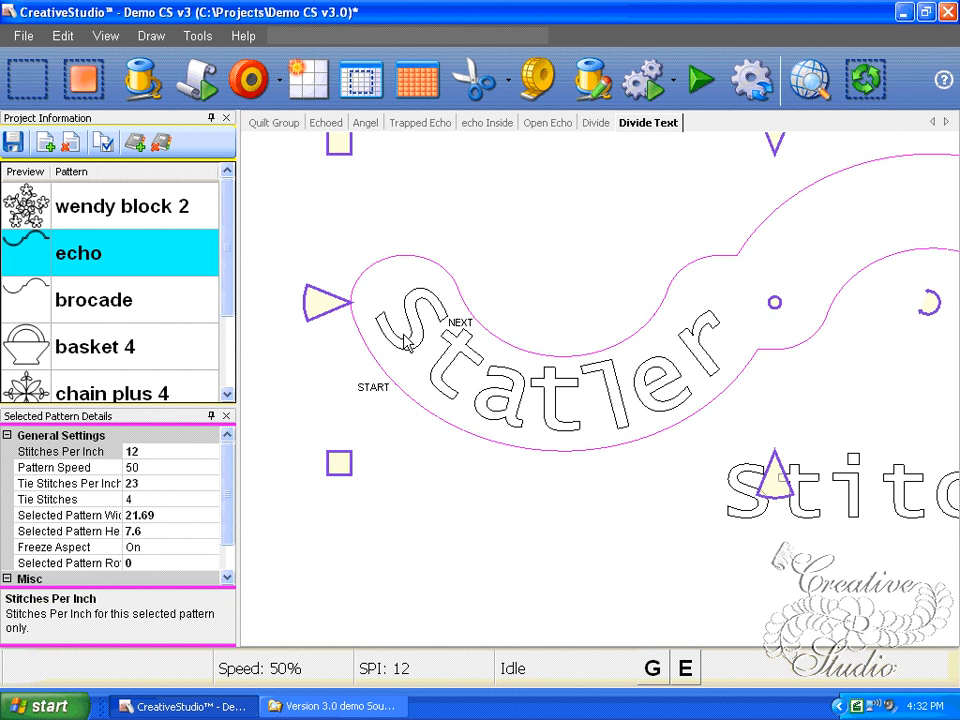
pyautogui.press('Tab')
pyautogui.press('Tab')
pyautogui.press('Tab')
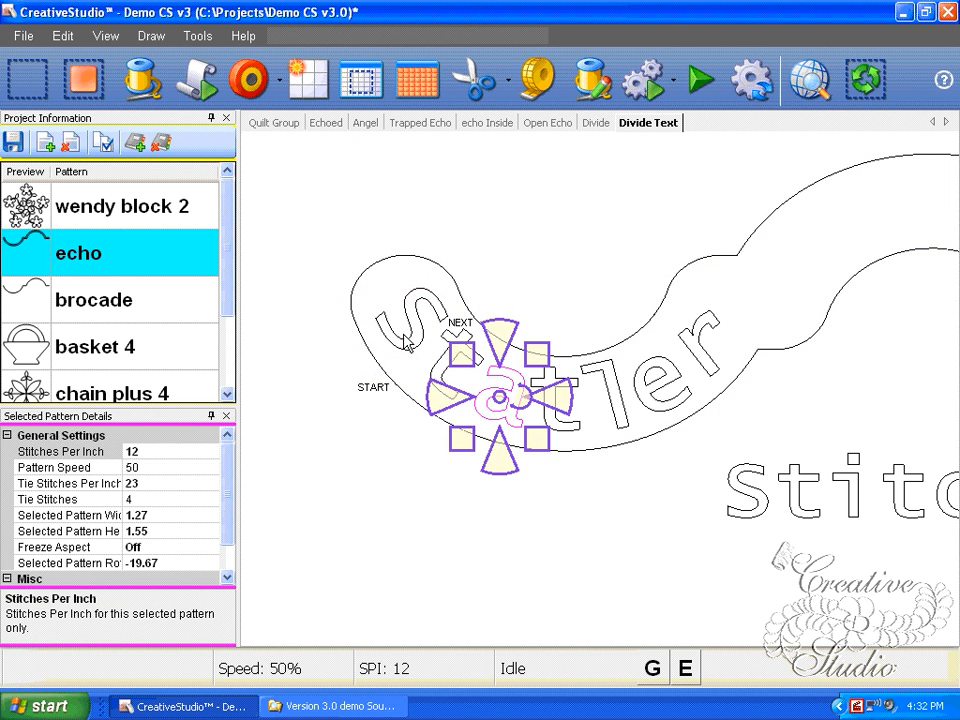
pyautogui.press('Tab')
pyautogui.press('Tab')
pyautogui.press('Tab')
pyautogui.press('Tab')
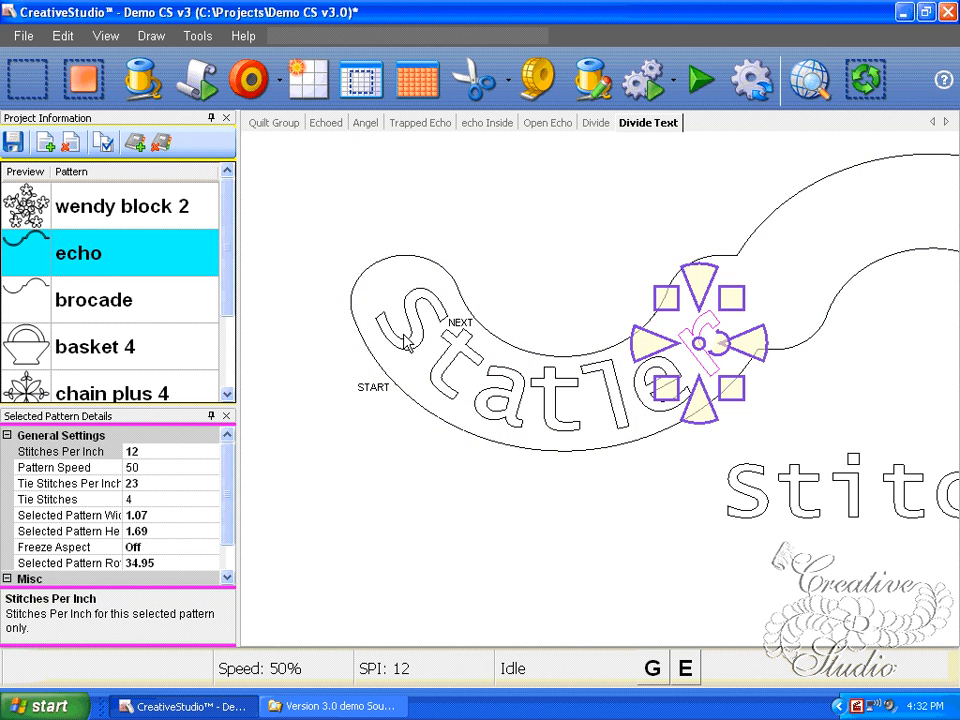
pyautogui.press('Tab')
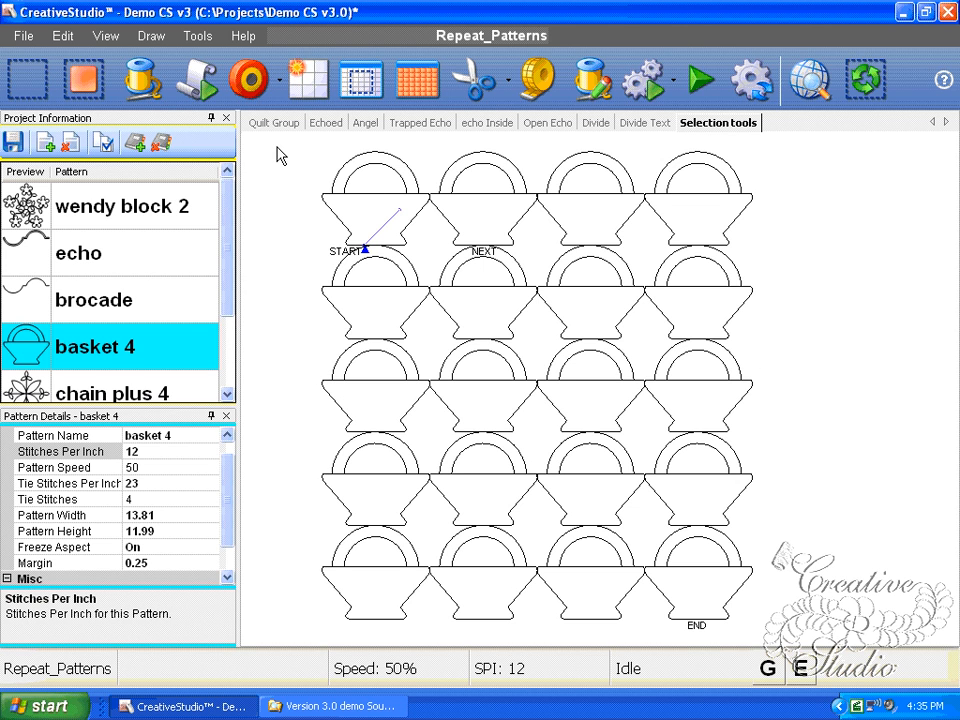
# Step: Try window selections on the basket grid: enclose the top row, clear it, and select the top two rows with crossing and enclosing windows
pyautogui.moveTo(275, 147); pyautogui.dragTo(786, 291)
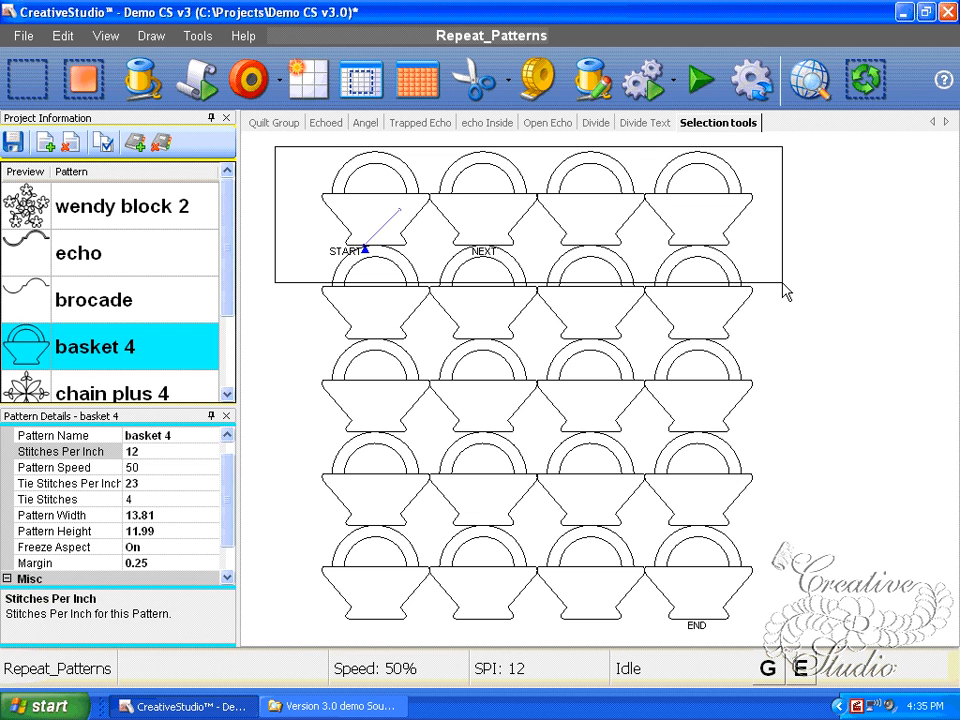
pyautogui.moveTo(786, 291); pyautogui.dragTo(784, 289)
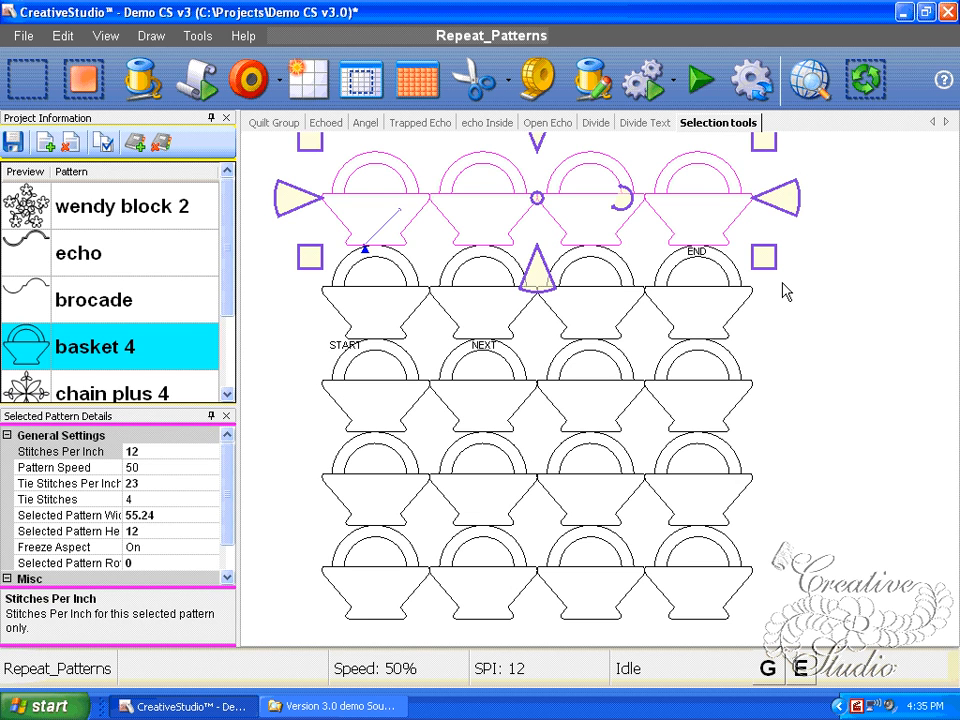
pyautogui.click(823, 333)
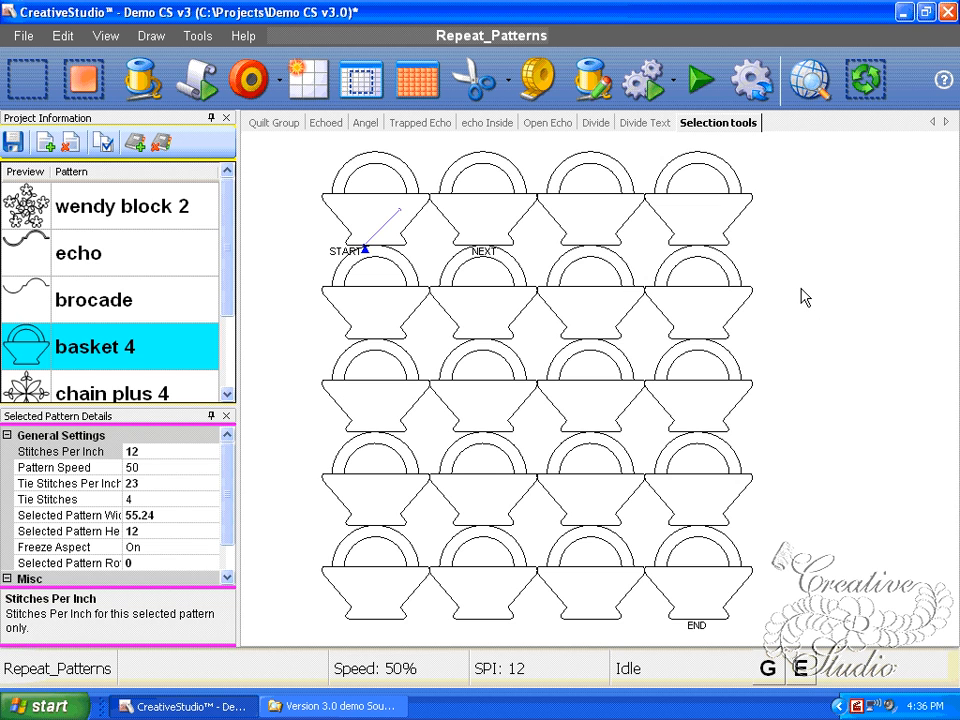
pyautogui.moveTo(801, 287); pyautogui.dragTo(289, 147)
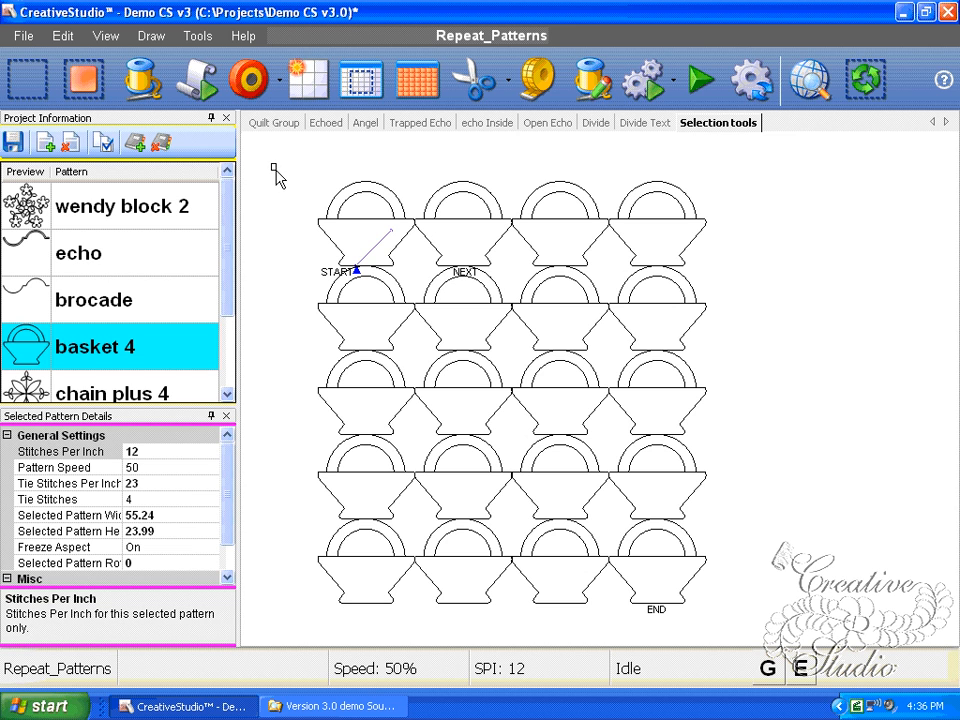
pyautogui.moveTo(276, 171); pyautogui.dragTo(741, 382)
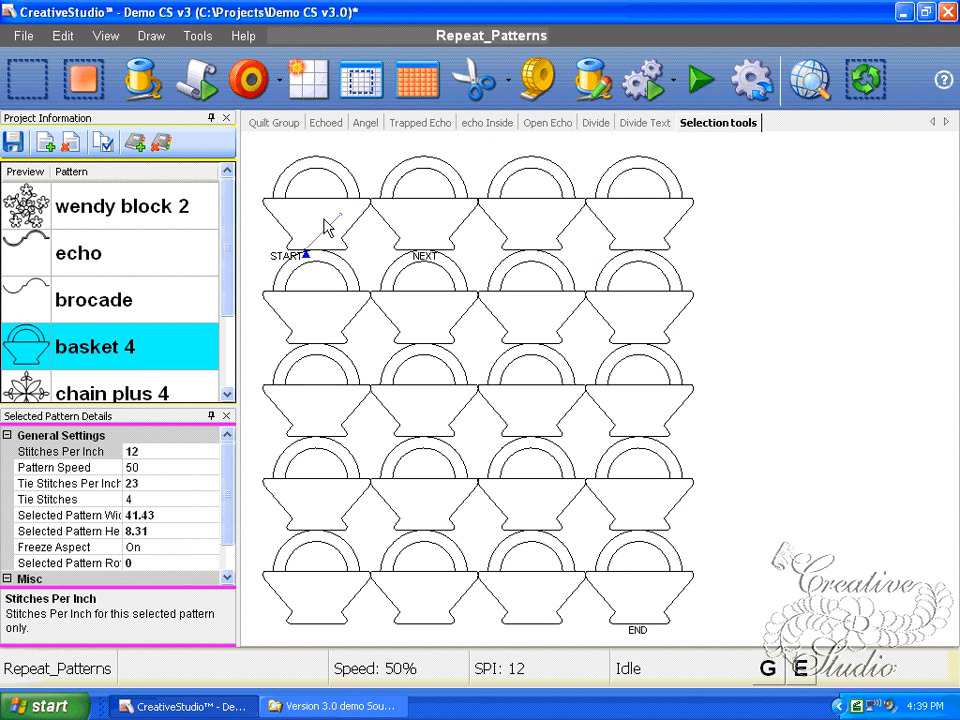
# Step: Select the four baskets of the top row and the last basket of the second row individually as one combined selection
pyautogui.keyDown('ctrl'); pyautogui.click(324, 218); pyautogui.keyUp('ctrl')
pyautogui.keyDown('ctrl'); pyautogui.click(467, 227); pyautogui.keyUp('ctrl')
pyautogui.keyDown('ctrl'); pyautogui.click(522, 207); pyautogui.keyUp('ctrl')
pyautogui.keyDown('ctrl'); pyautogui.click(601, 208); pyautogui.keyUp('ctrl')
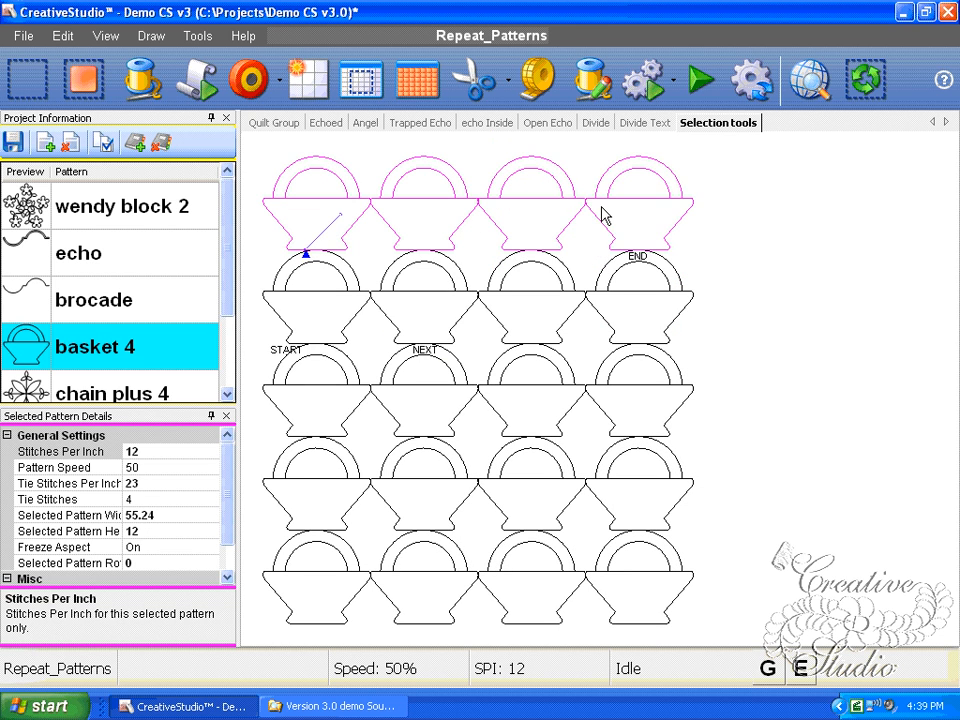
pyautogui.keyDown('ctrl'); pyautogui.click(637, 308); pyautogui.keyUp('ctrl')
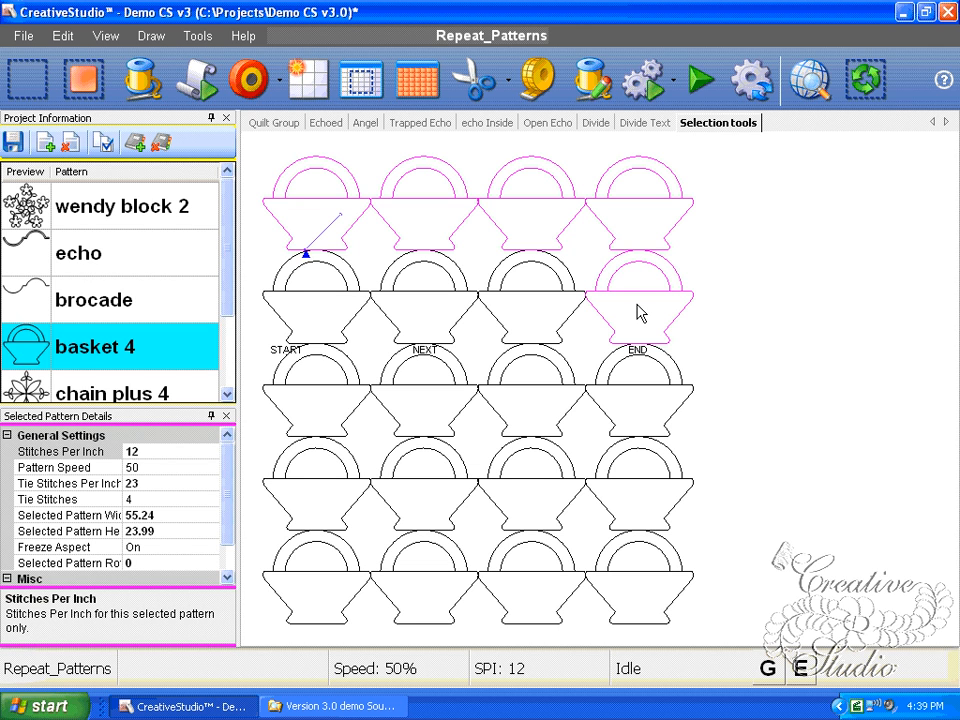
# Step: Remove the second-row basket and the top row's third and first baskets from the selection
pyautogui.click(640, 313)
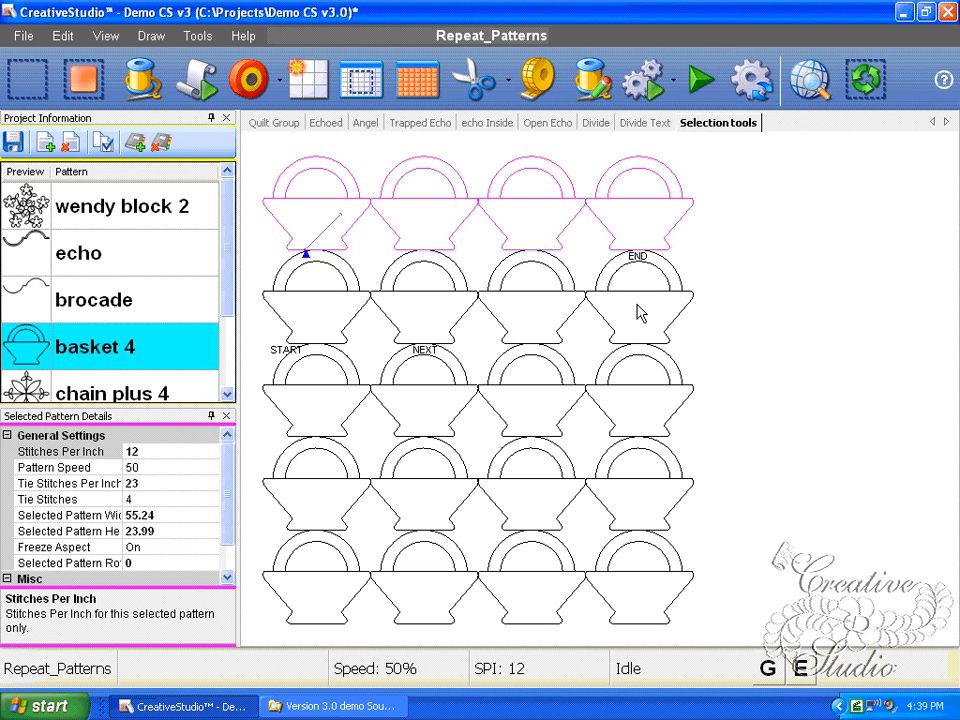
pyautogui.click(543, 226)
pyautogui.click(306, 208)
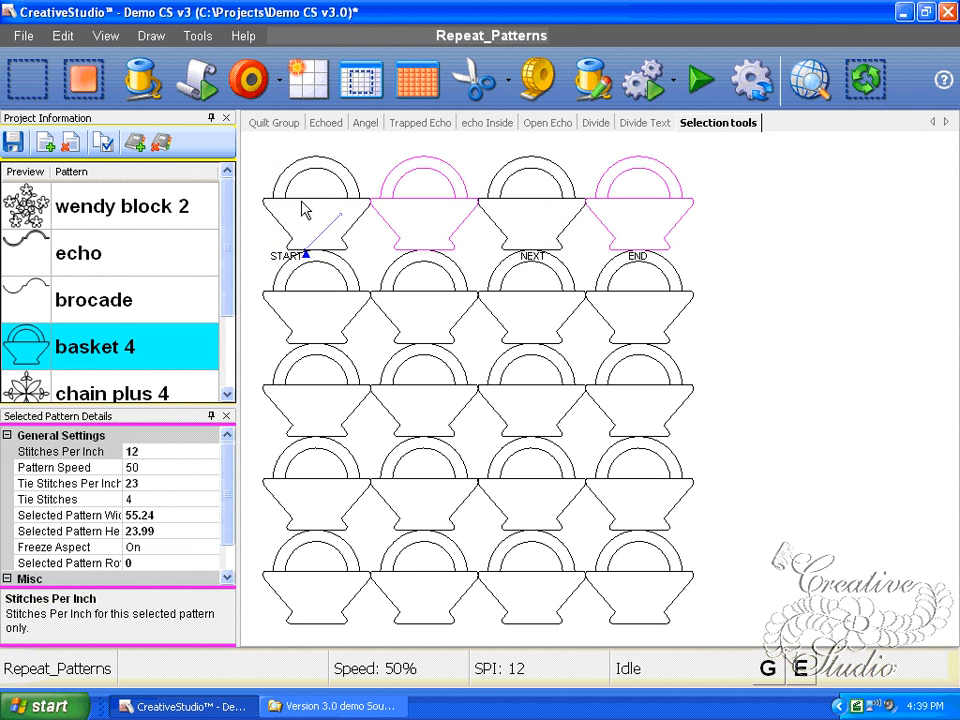
pyautogui.moveTo(530, 137); pyautogui.dragTo(531, 160)
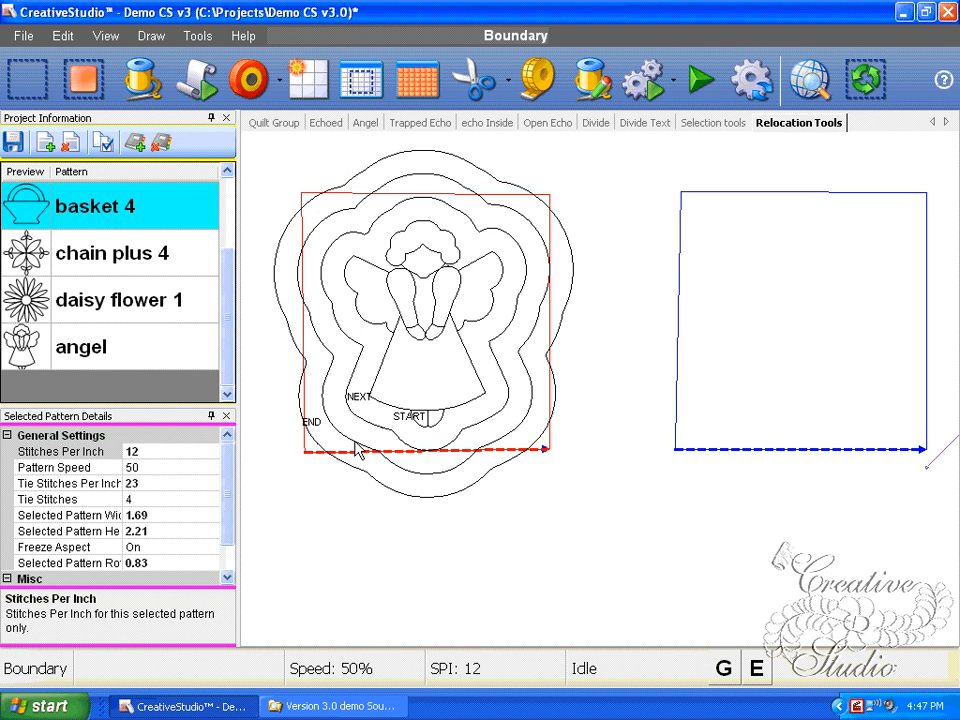
# Step: Divide the outermost echo around the angel where it crosses the bottom line of the red boundary
pyautogui.scroll(1, 357, 450)
pyautogui.scroll(1, 360, 455)
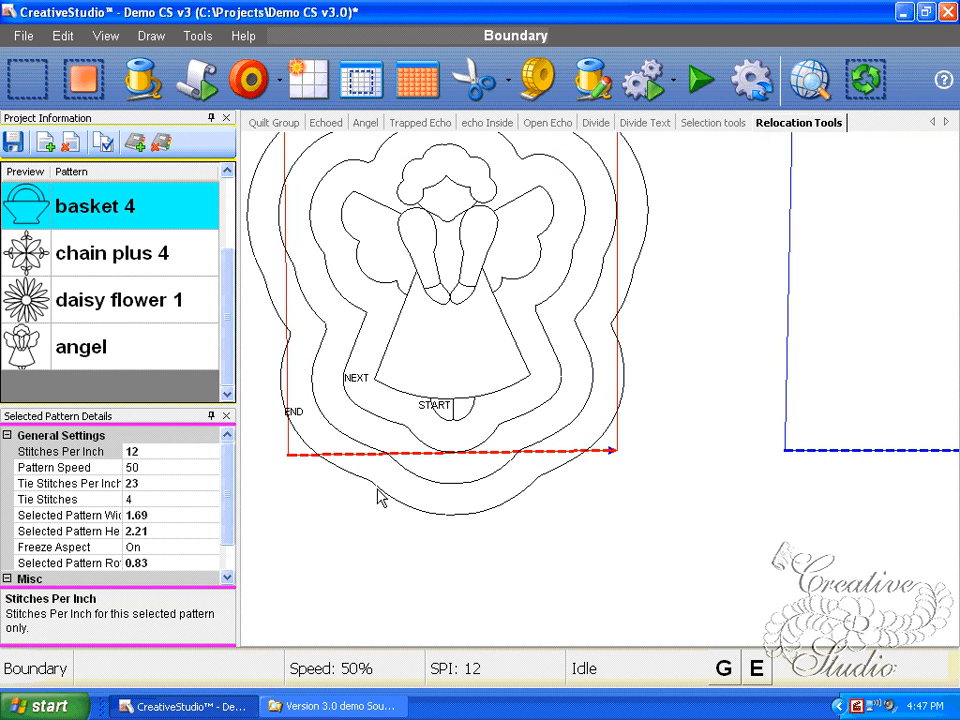
pyautogui.click(377, 488)
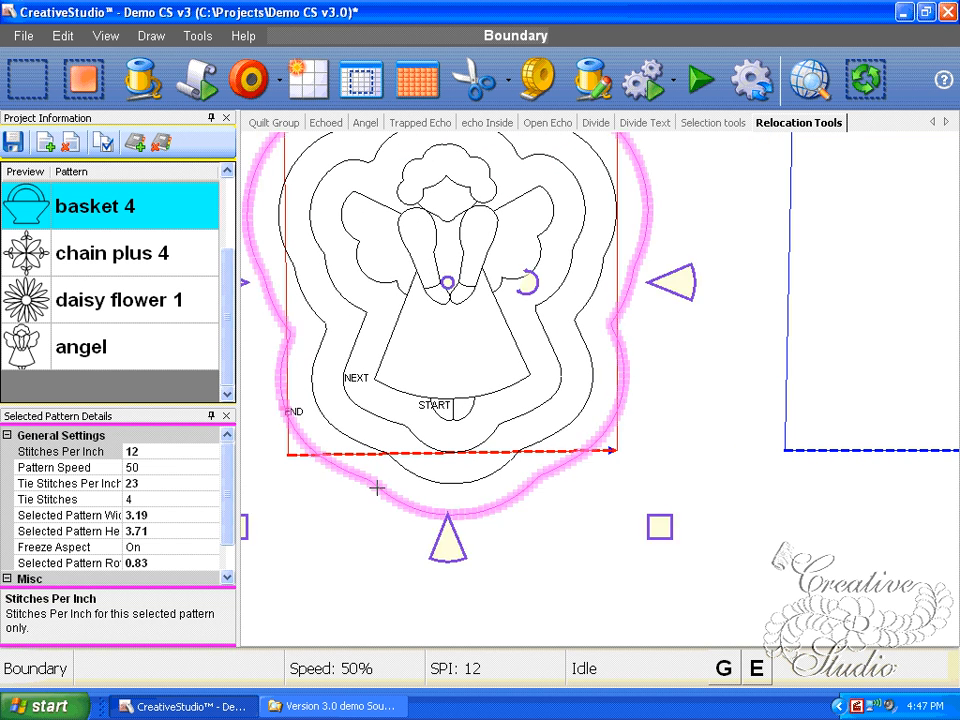
pyautogui.click(377, 488)
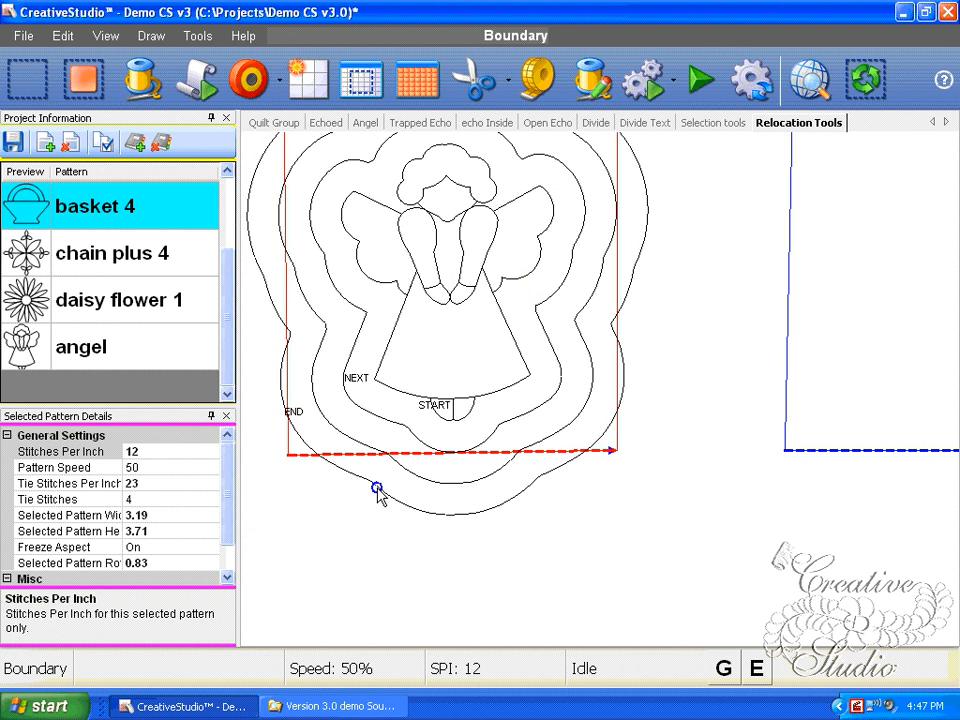
pyautogui.rightClick(377, 488)
pyautogui.click(492, 578)
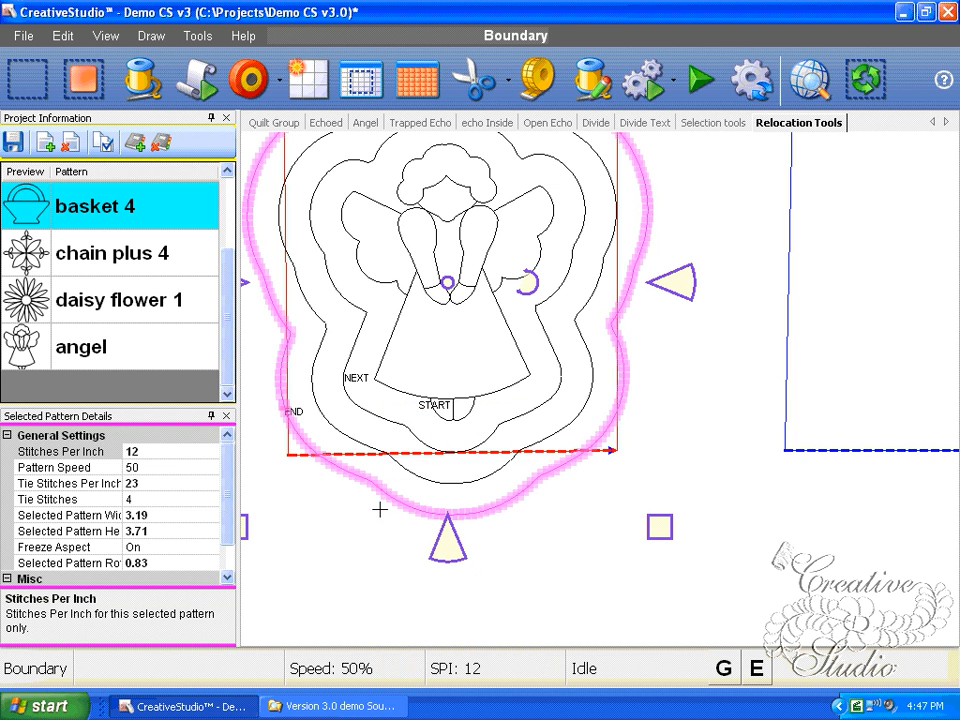
pyautogui.scroll(2, 317, 463)
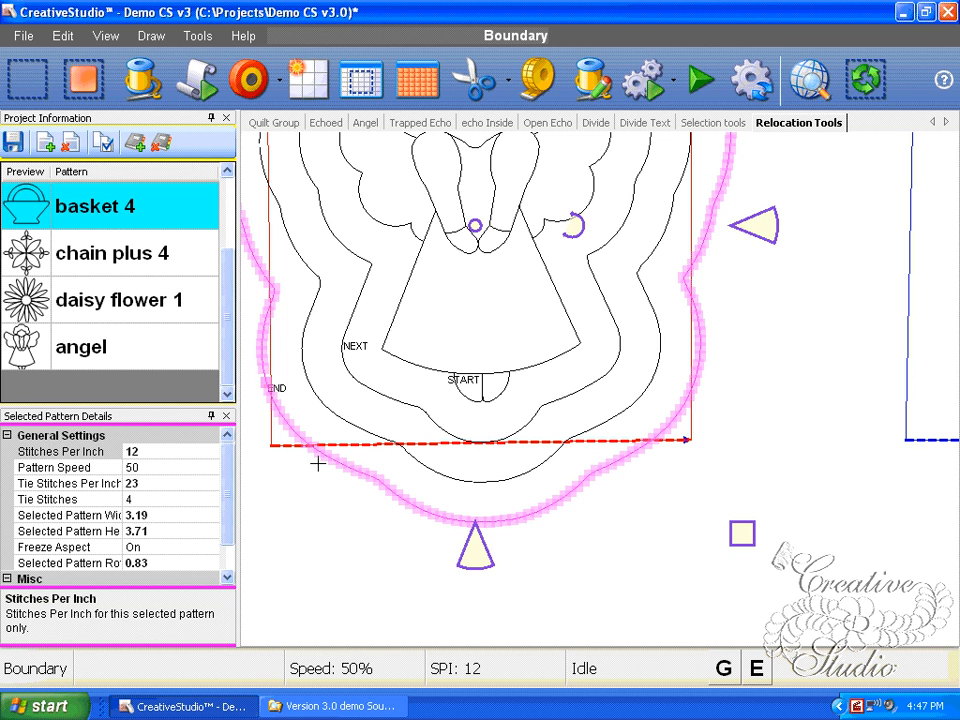
pyautogui.scroll(2, 317, 463)
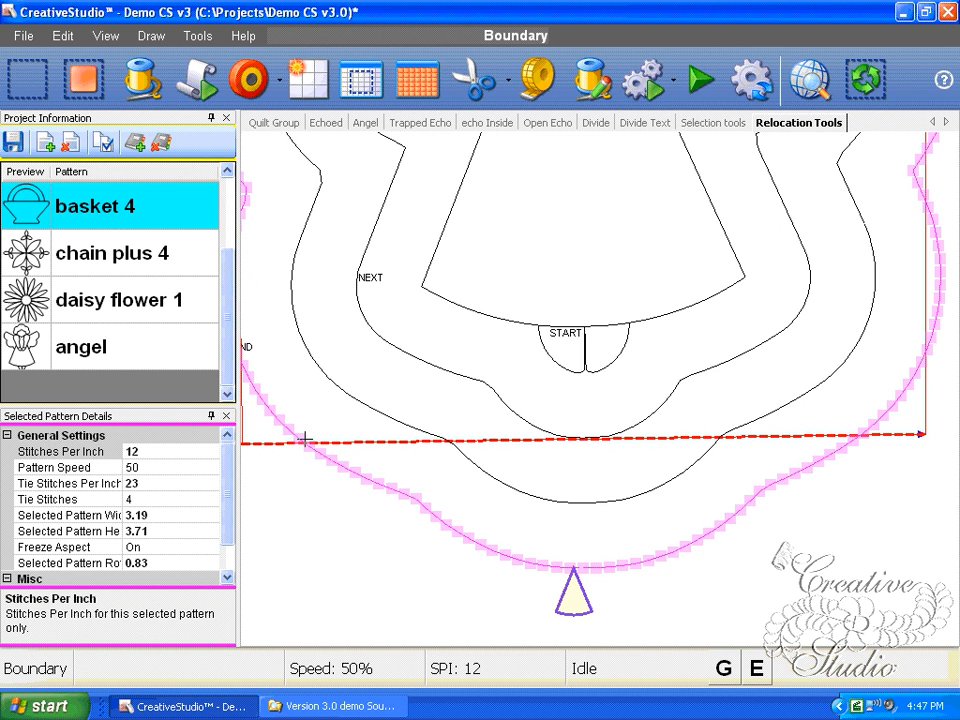
pyautogui.scroll(3, 309, 444)
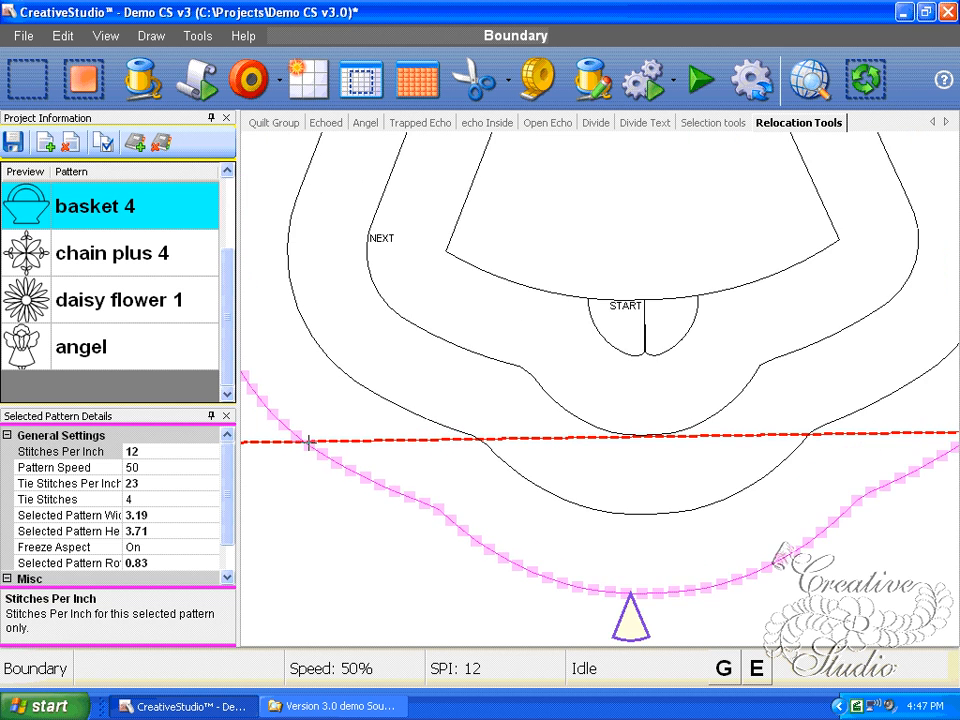
pyautogui.click(297, 437)
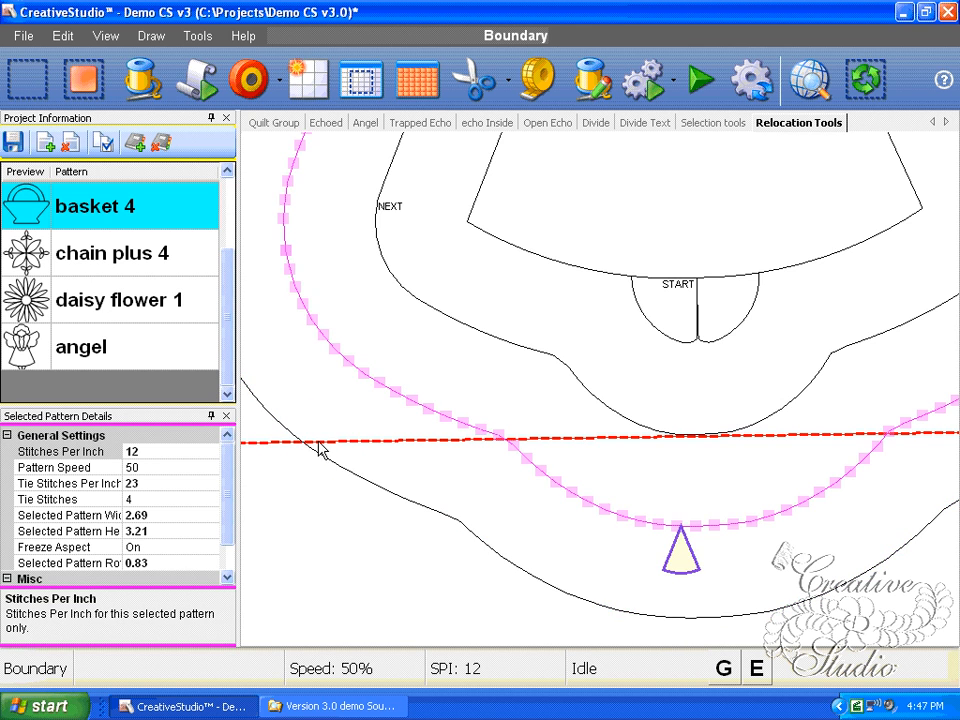
# Step: Divide the middle echo around the angel at both points where it crosses the boundary's bottom line
pyautogui.scroll(-1, 424, 480)
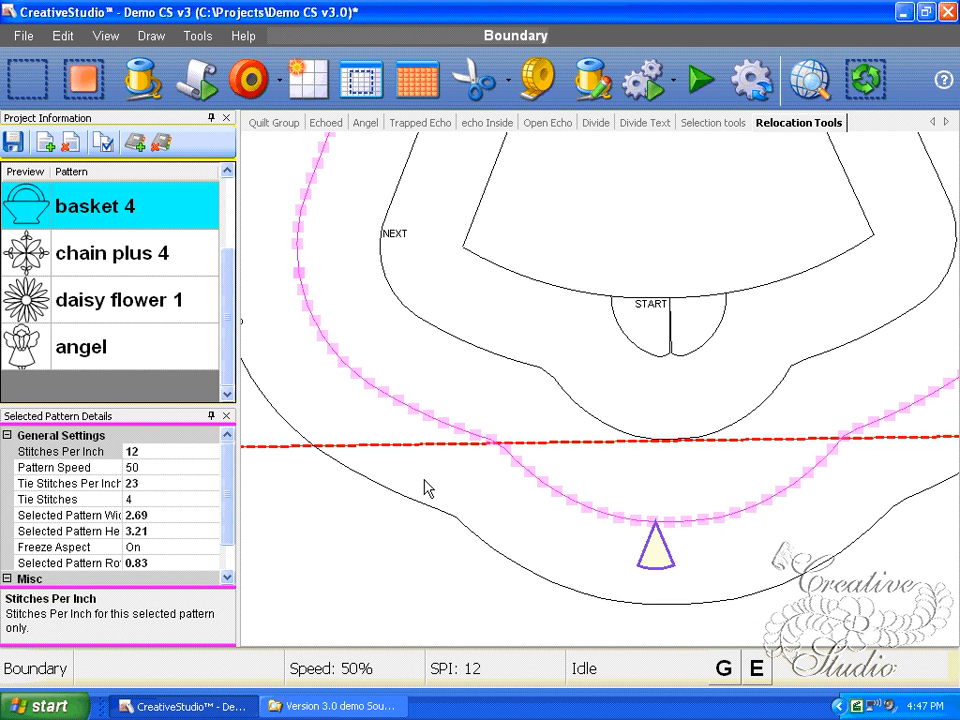
pyautogui.scroll(-2, 596, 487)
pyautogui.click(769, 454)
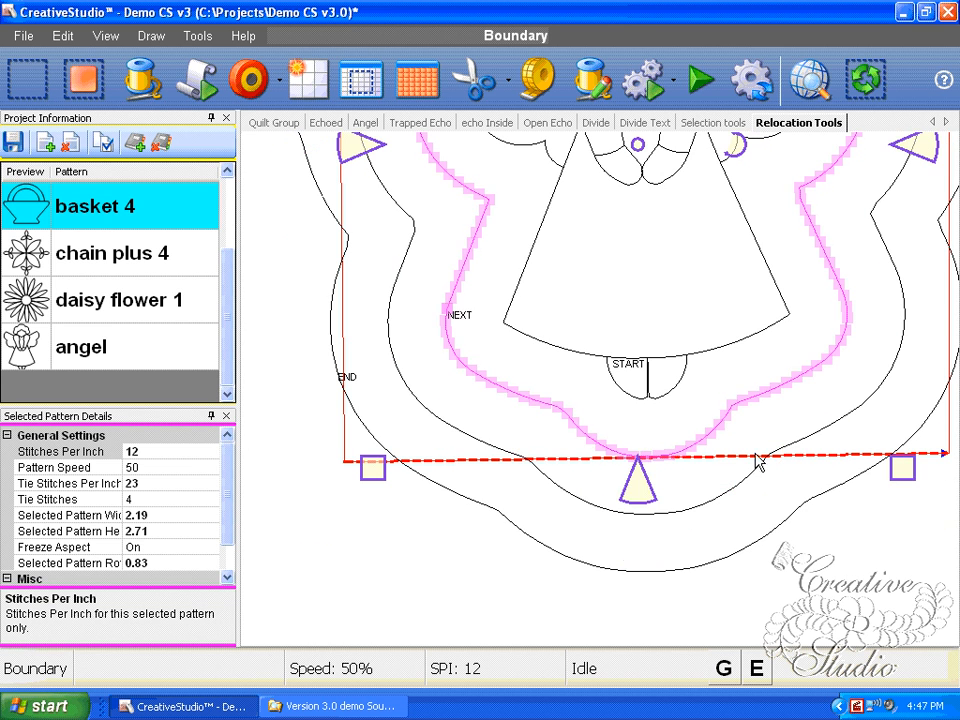
pyautogui.click(506, 450)
pyautogui.click(525, 456)
# Step: Delete the sections of the outermost and middle echoes that extend below the boundary's bottom line
pyautogui.click(539, 537)
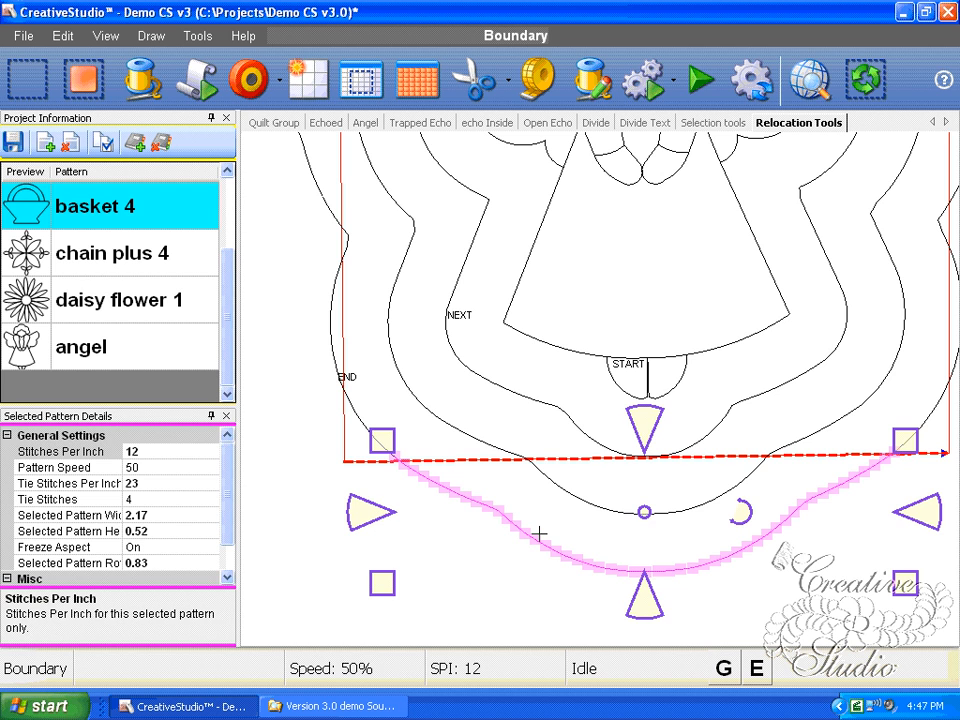
pyautogui.press('Delete')
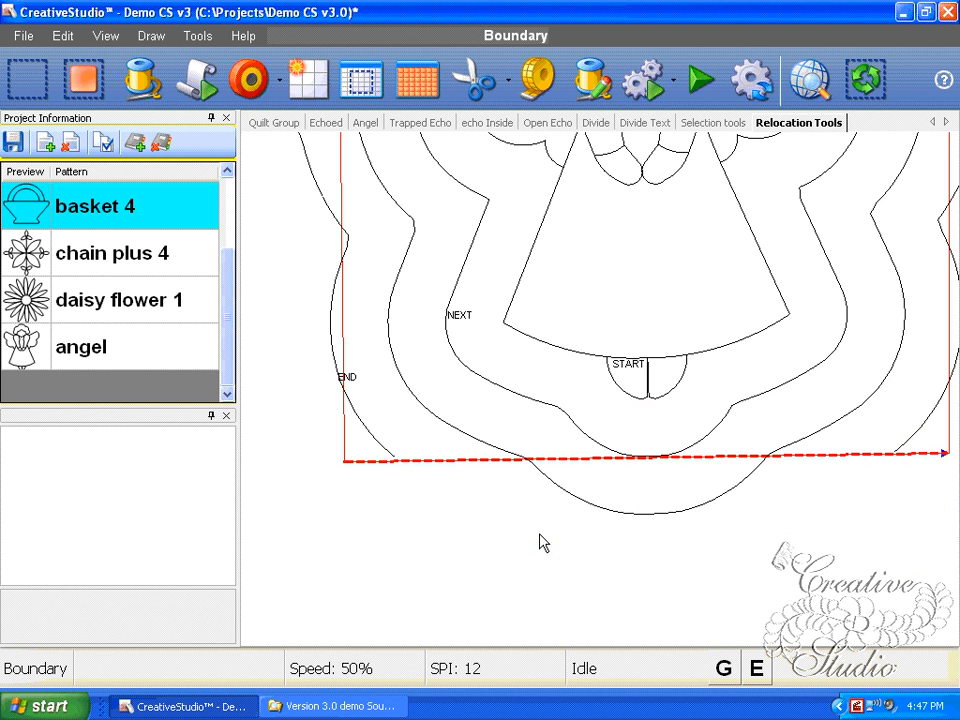
pyautogui.click(611, 510)
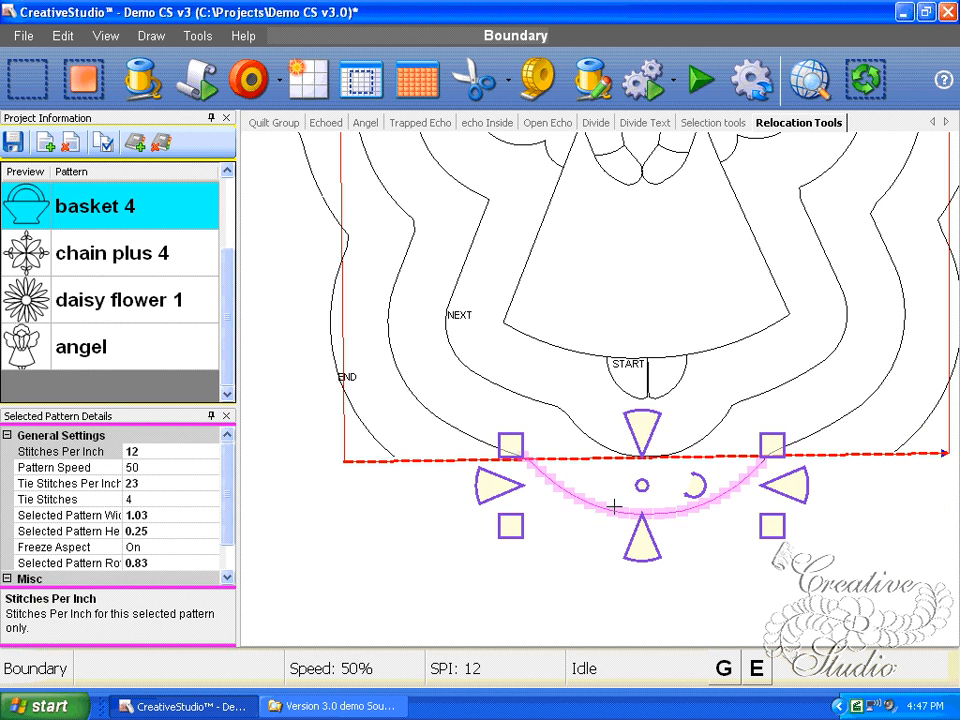
pyautogui.press('Delete')
# Step: Delete the echo section that bulges outside the boundary's left line beside the angel's wing
pyautogui.scroll(-2, 701, 499)
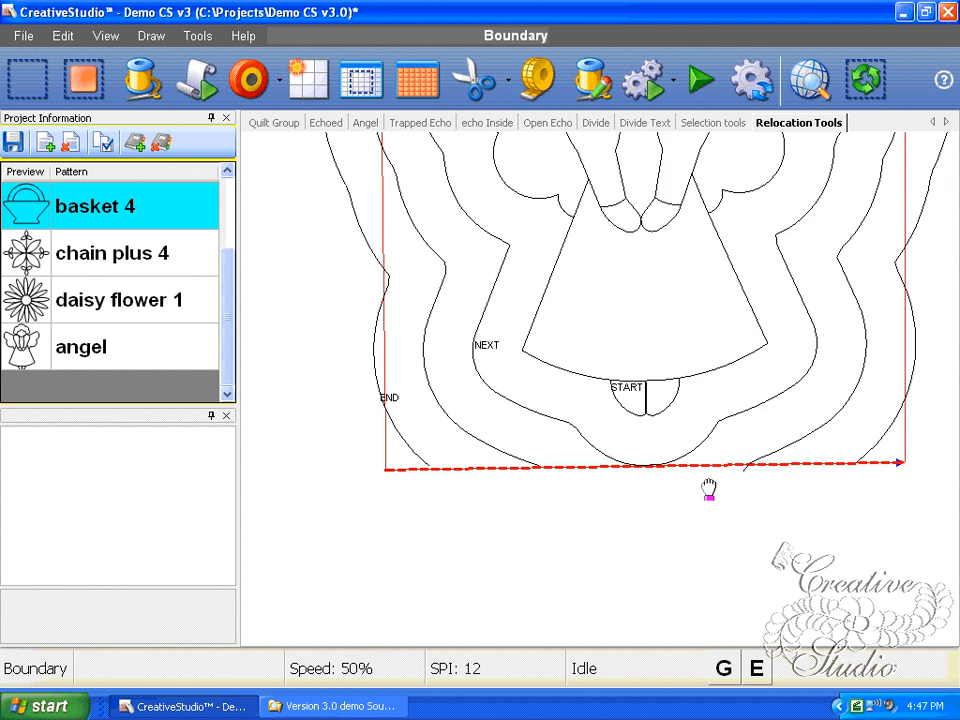
pyautogui.scroll(-1, 743, 506)
pyautogui.moveTo(731, 532); pyautogui.dragTo(684, 592)
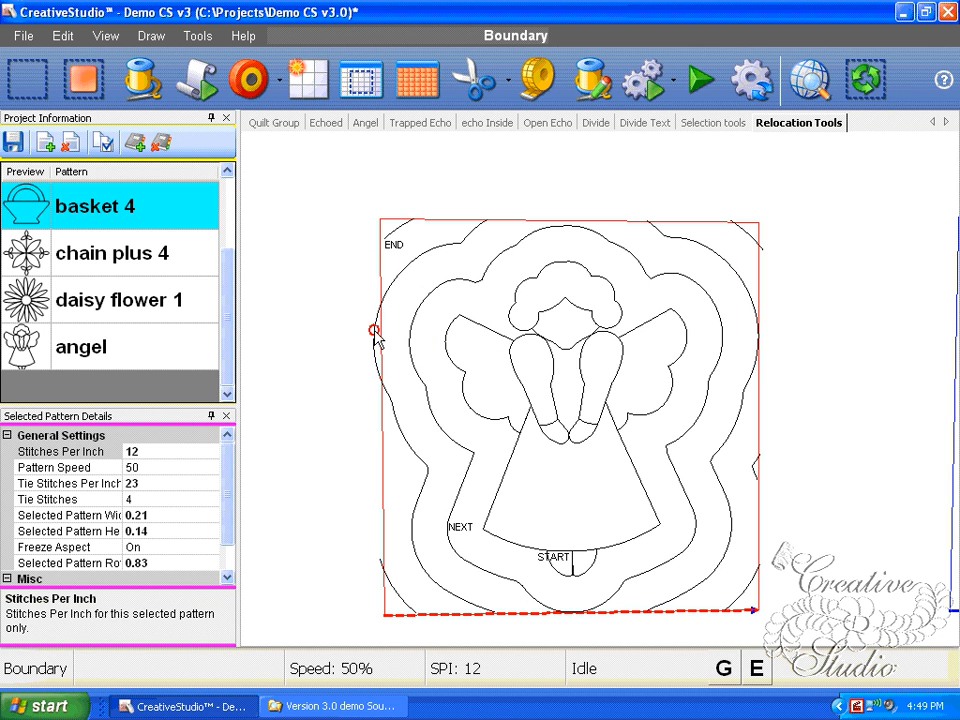
pyautogui.click(377, 338)
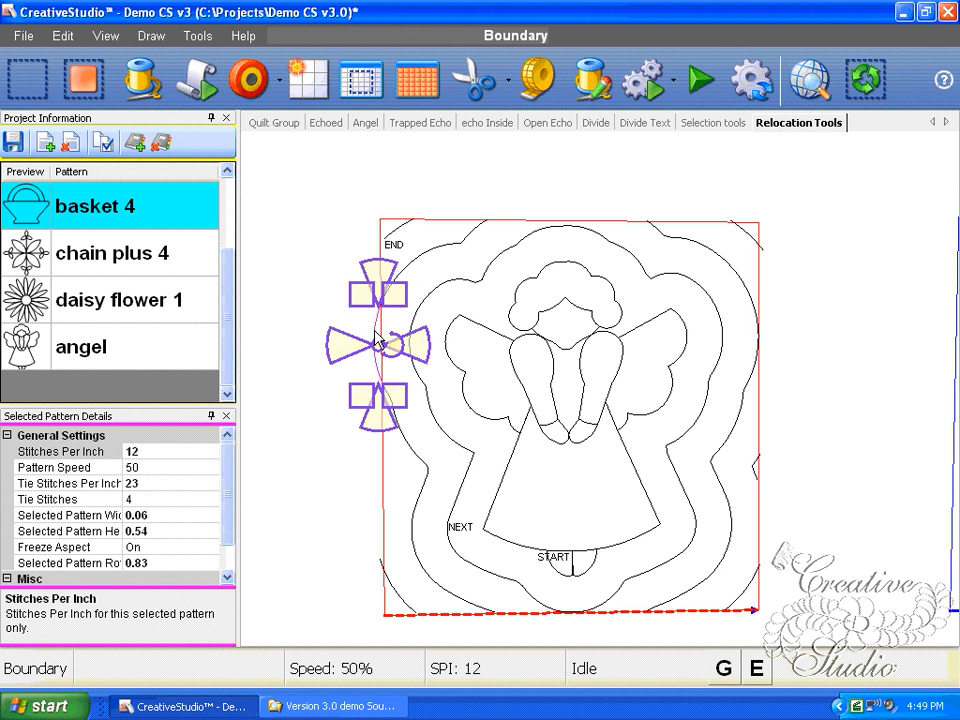
pyautogui.press('Delete')
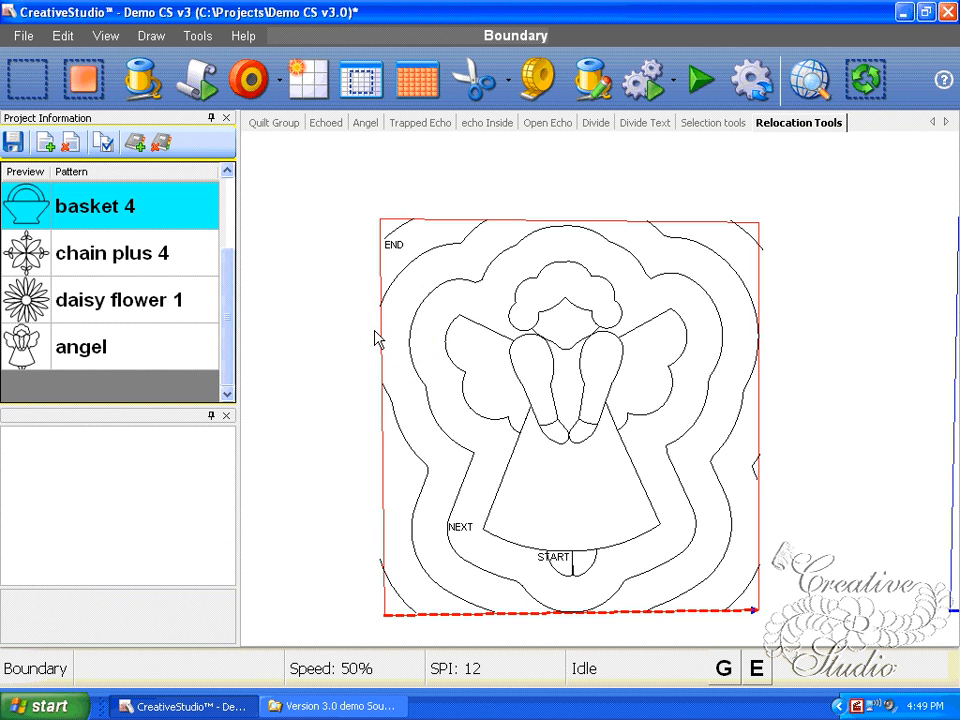
# Step: Switch the upper-left corner echo piece to end-point anchors and extend its lower end to the boundary's left line
pyautogui.scroll(5, 389, 262)
pyautogui.click(391, 232)
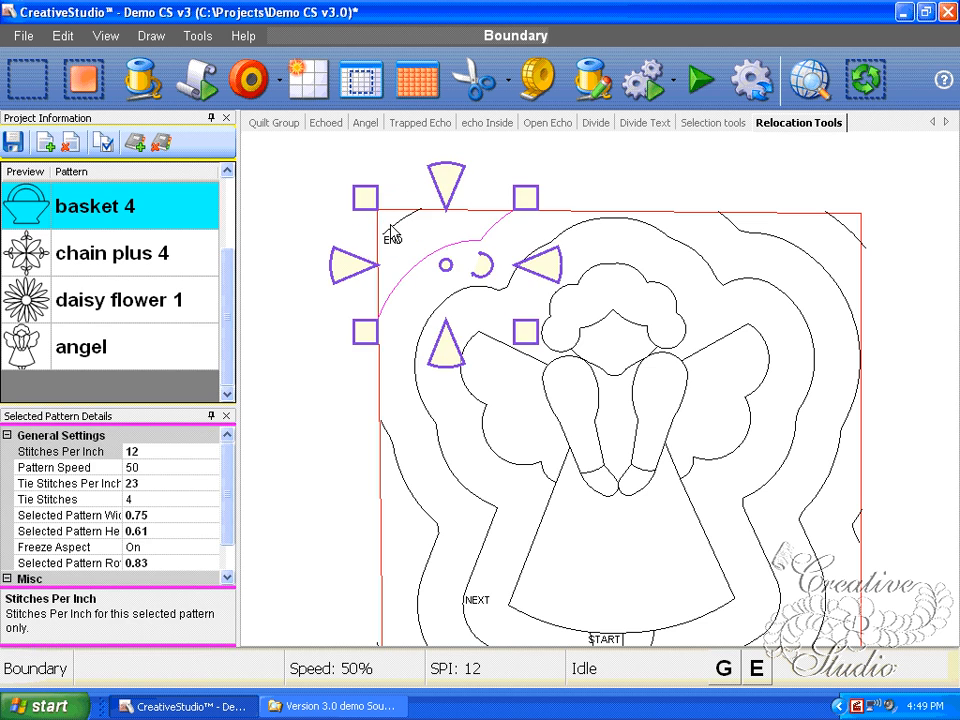
pyautogui.click(396, 222)
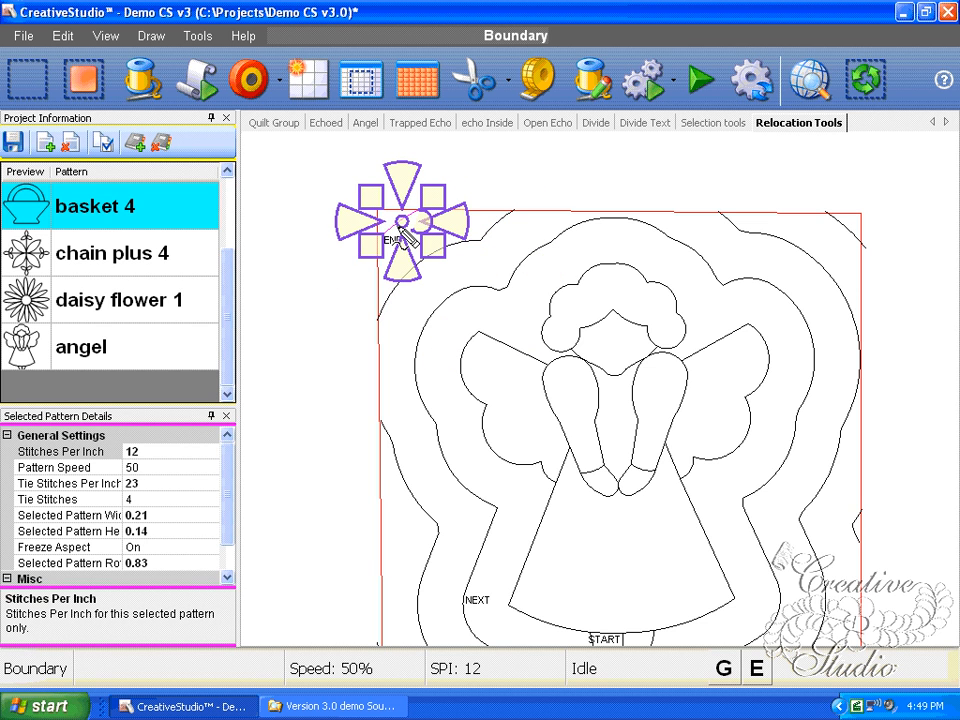
pyautogui.click(192, 37)
pyautogui.moveTo(165, 40)
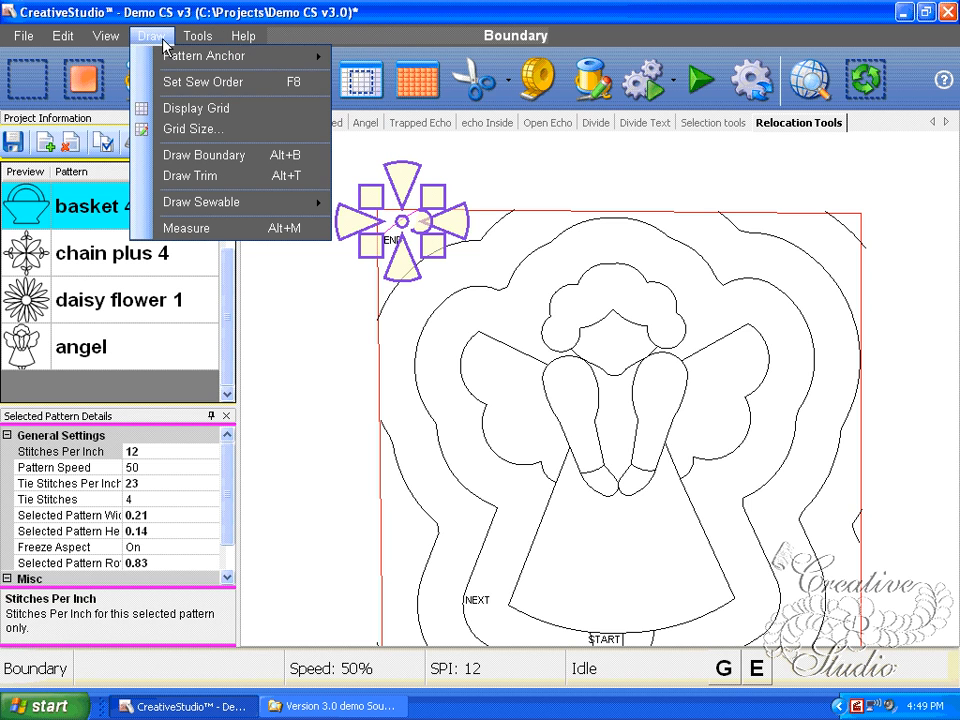
pyautogui.moveTo(200, 56)
pyautogui.click(396, 100)
pyautogui.scroll(2, 400, 247)
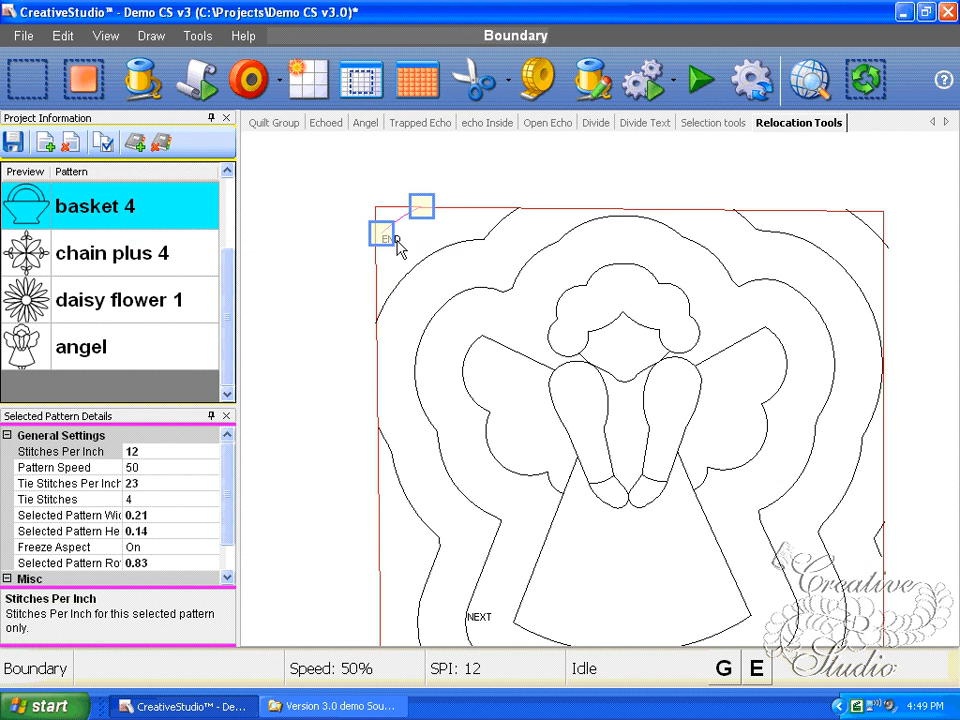
pyautogui.scroll(-1, 388, 240)
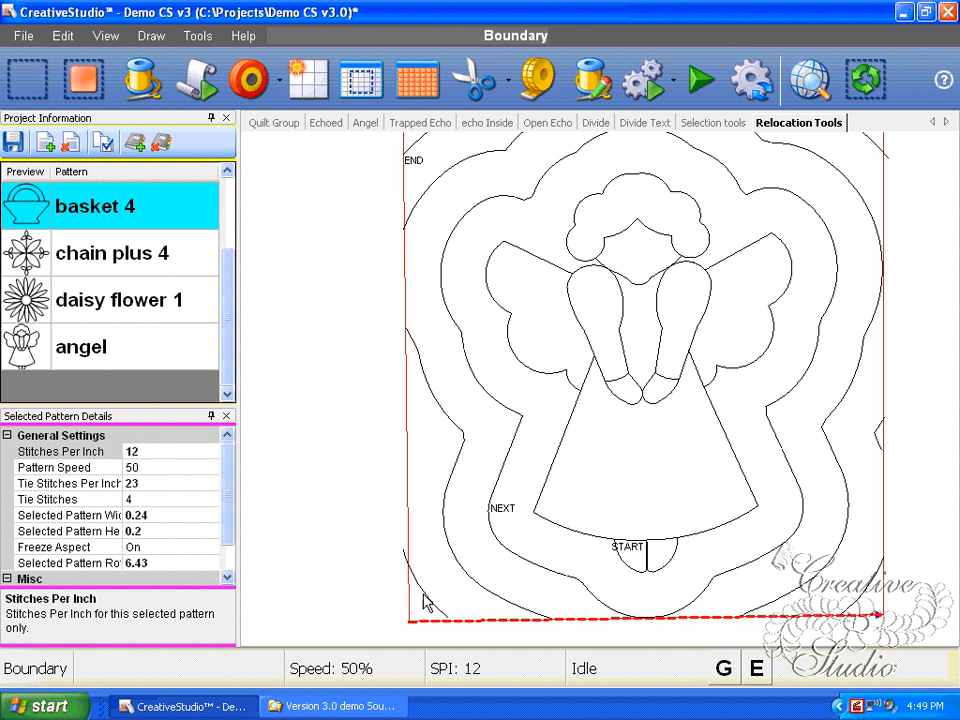
# Step: Move the upper end of the lower-left corner echo piece onto the boundary's left line, and deselect the piece
pyautogui.click(425, 600)
pyautogui.click(404, 553)
pyautogui.moveTo(404, 551); pyautogui.dragTo(406, 560)
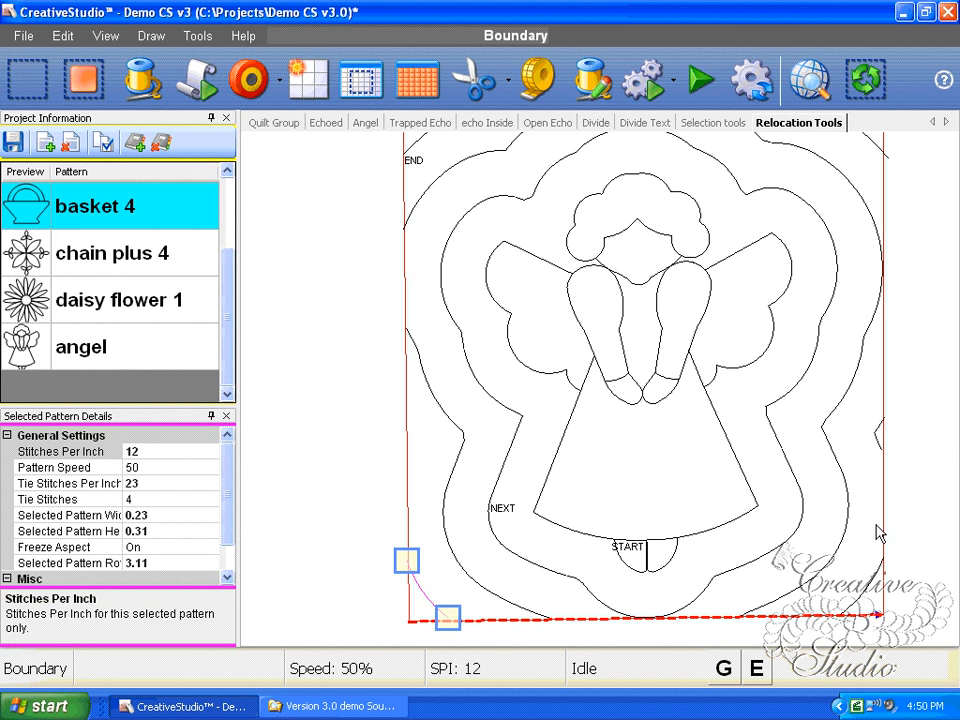
pyautogui.click(926, 467)
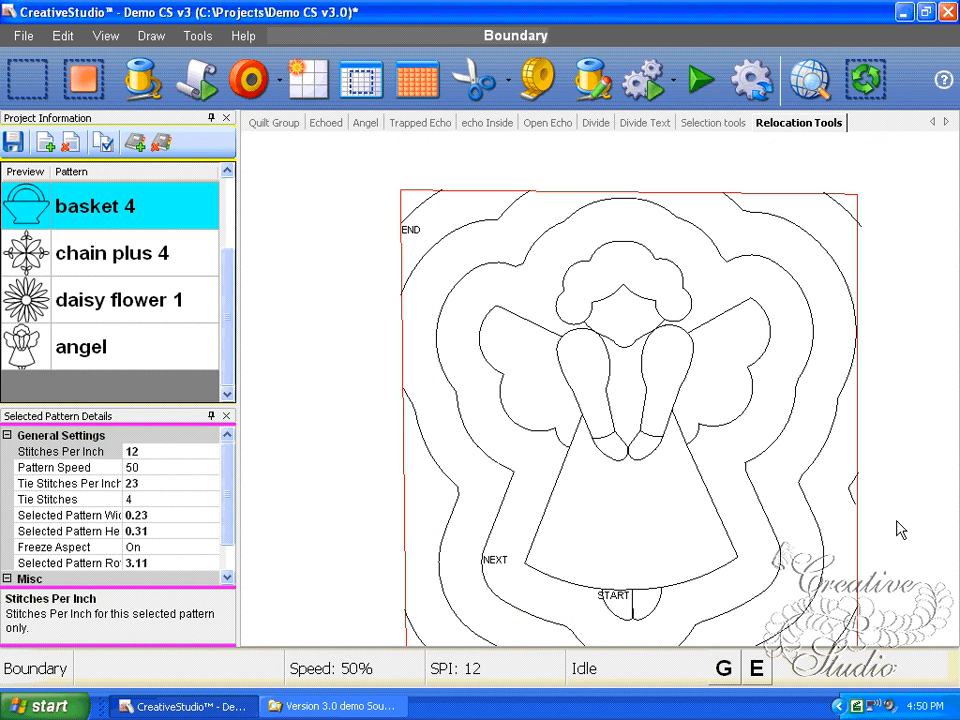
# Step: Pull the overhanging lower end of the upper-right corner echo piece back to the boundary's right line
pyautogui.click(848, 215)
pyautogui.click(848, 213)
pyautogui.moveTo(856, 220)
pyautogui.mouseDown()
pyautogui.moveTo(864, 227)
pyautogui.moveTo(857, 219)
pyautogui.mouseUp()
pyautogui.click(864, 227)
pyautogui.click(892, 221)
pyautogui.scroll(1, 878, 223)
pyautogui.scroll(1, 878, 231)
pyautogui.click(858, 226)
pyautogui.click(882, 254)
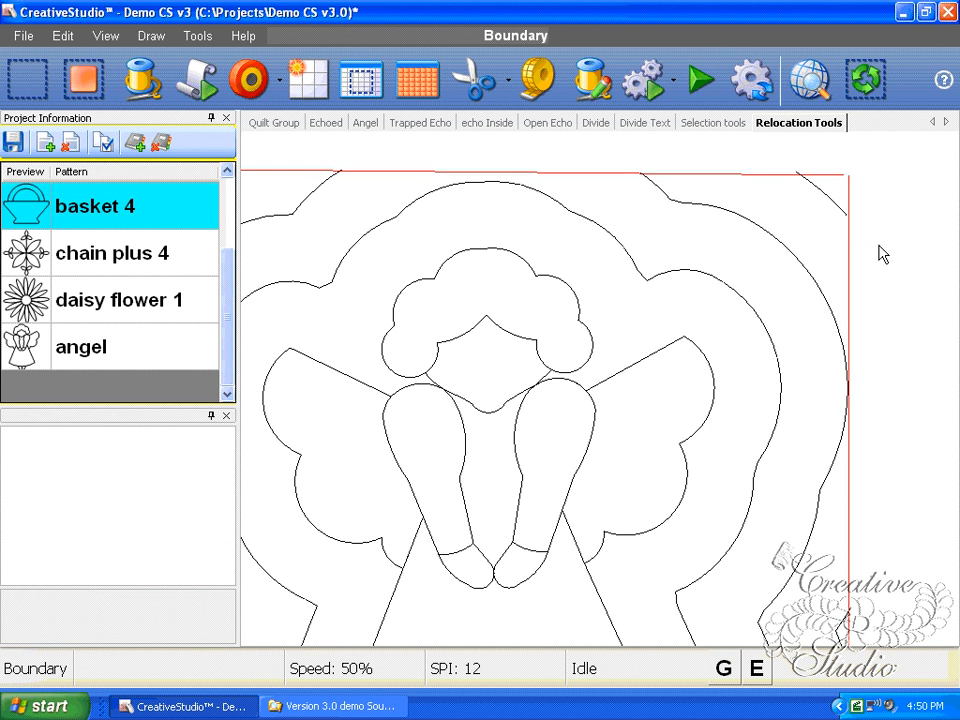
pyautogui.scroll(-5, 879, 250)
pyautogui.scroll(-1, 877, 332)
pyautogui.moveTo(886, 330); pyautogui.dragTo(808, 321)
pyautogui.scroll(-1, 830, 292)
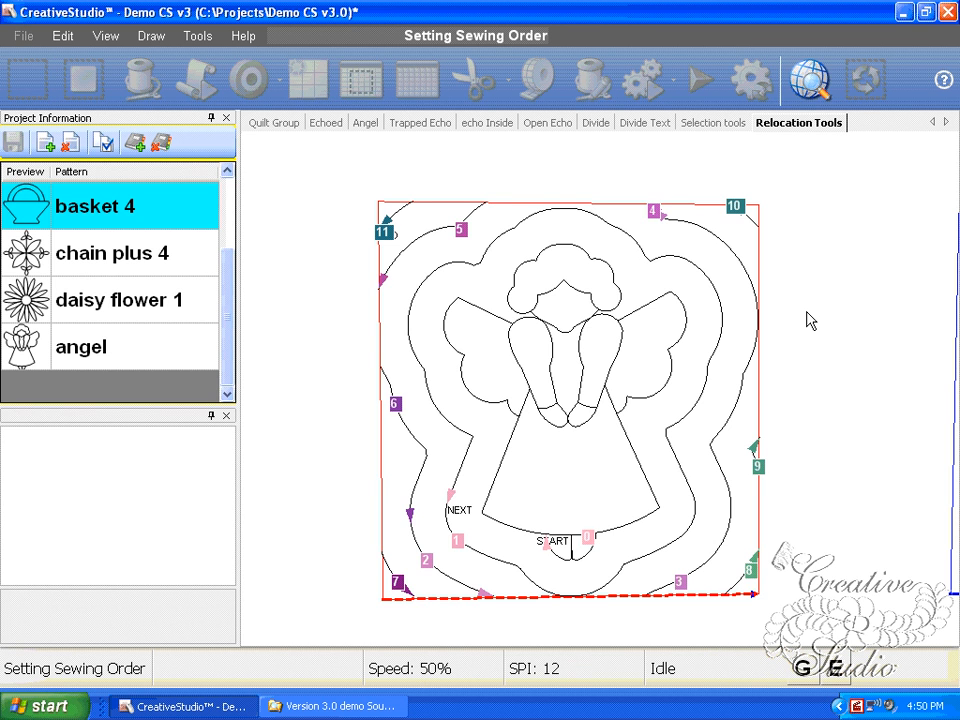
pyautogui.scroll(1, 775, 323)
pyautogui.moveTo(798, 512); pyautogui.dragTo(794, 441)
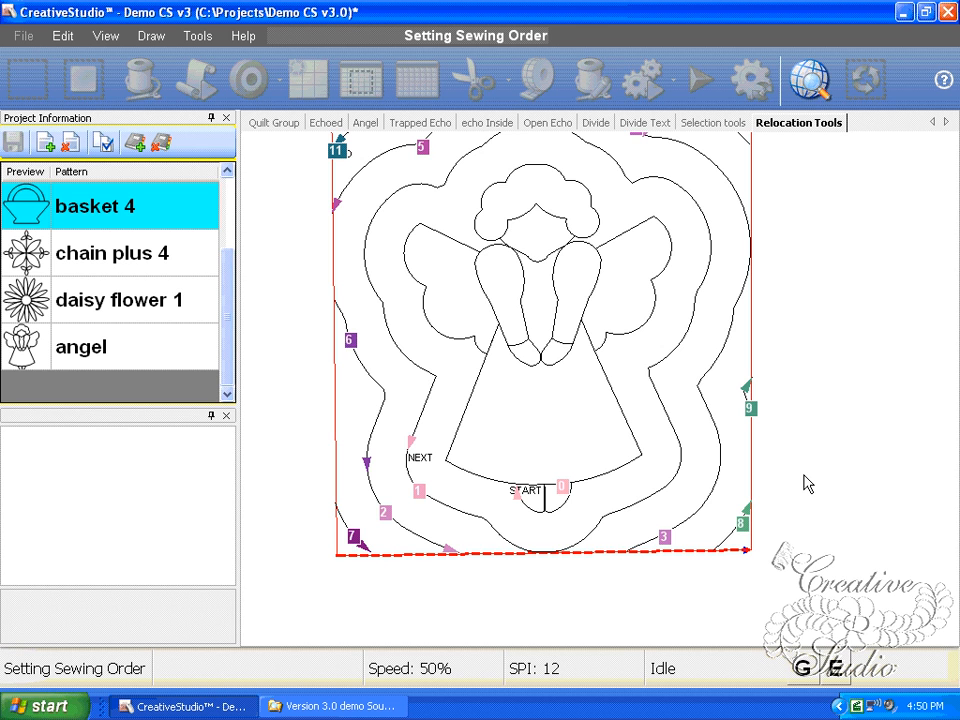
pyautogui.moveTo(804, 475); pyautogui.dragTo(800, 496)
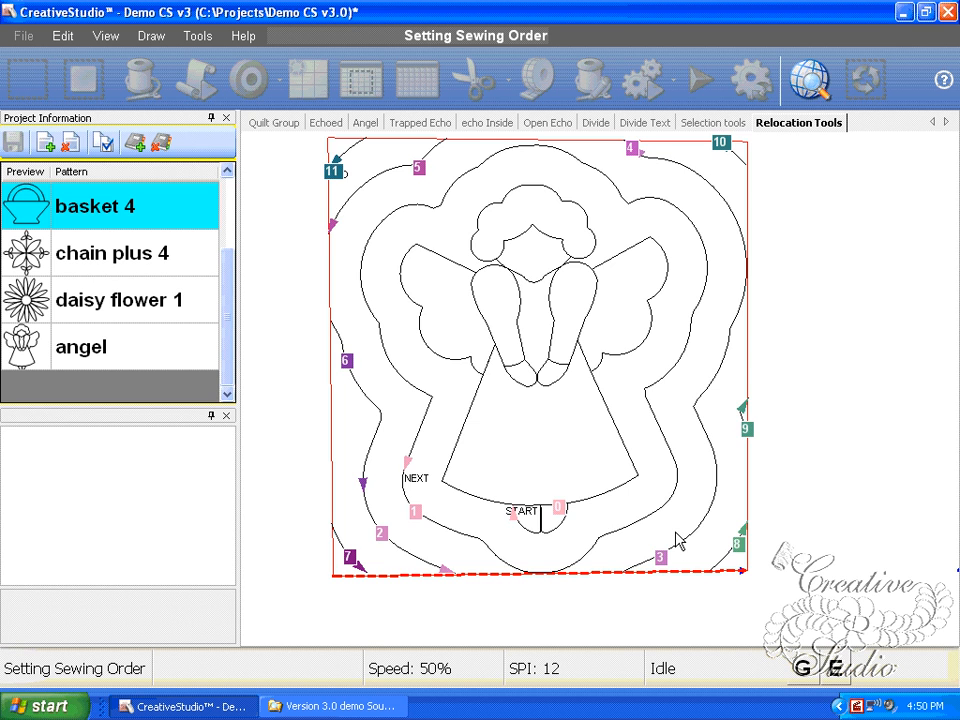
pyautogui.scroll(-1, 675, 545)
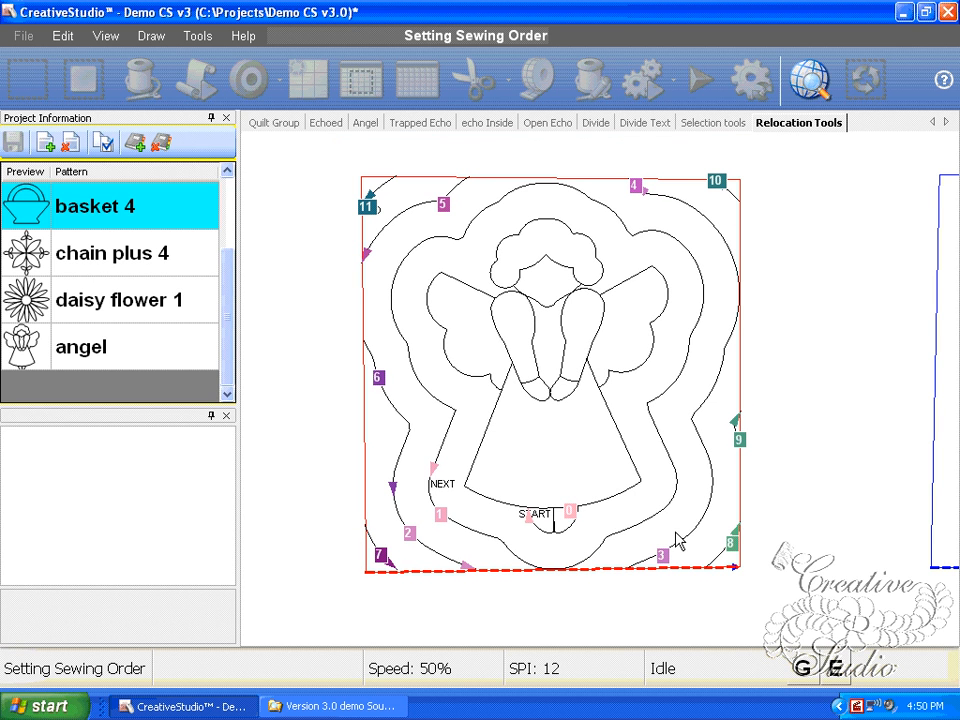
pyautogui.scroll(1, 632, 568)
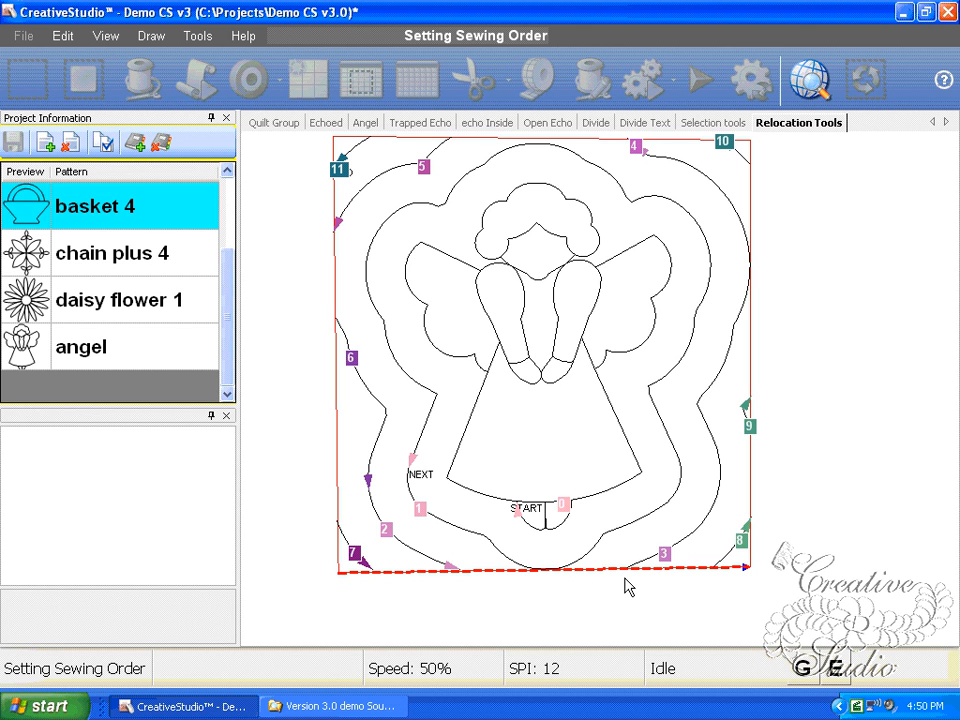
pyautogui.click(562, 505)
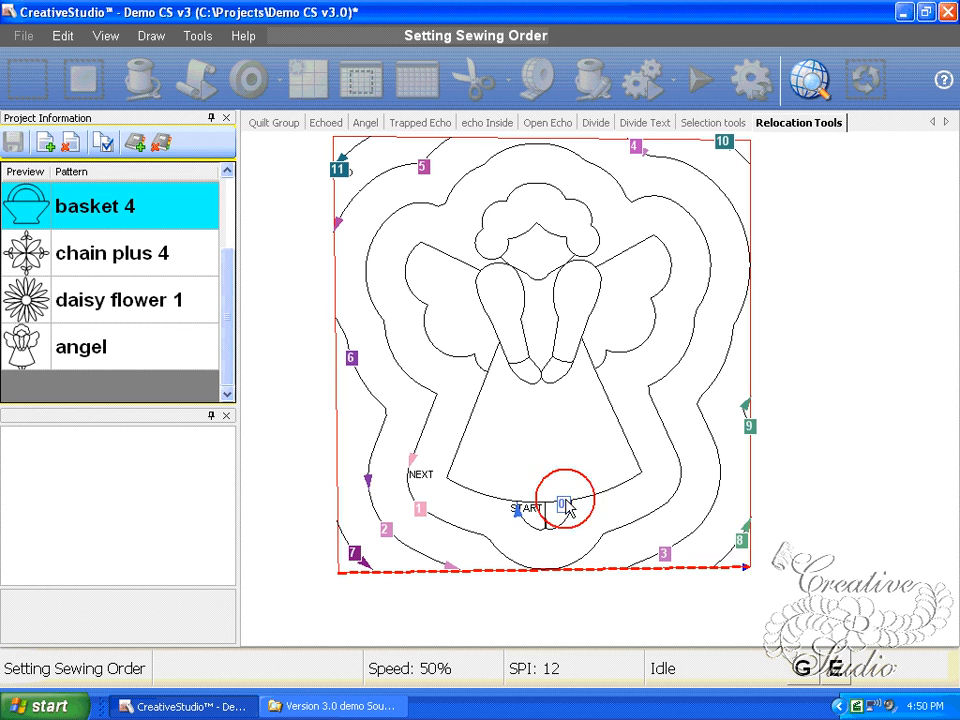
pyautogui.click(420, 512)
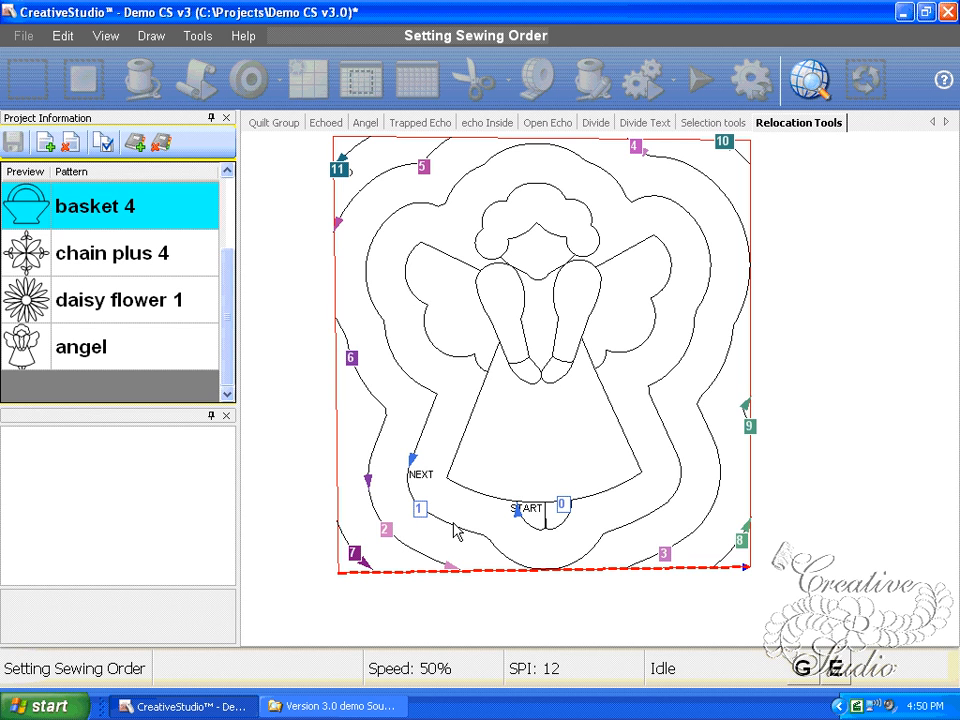
pyautogui.click(388, 531)
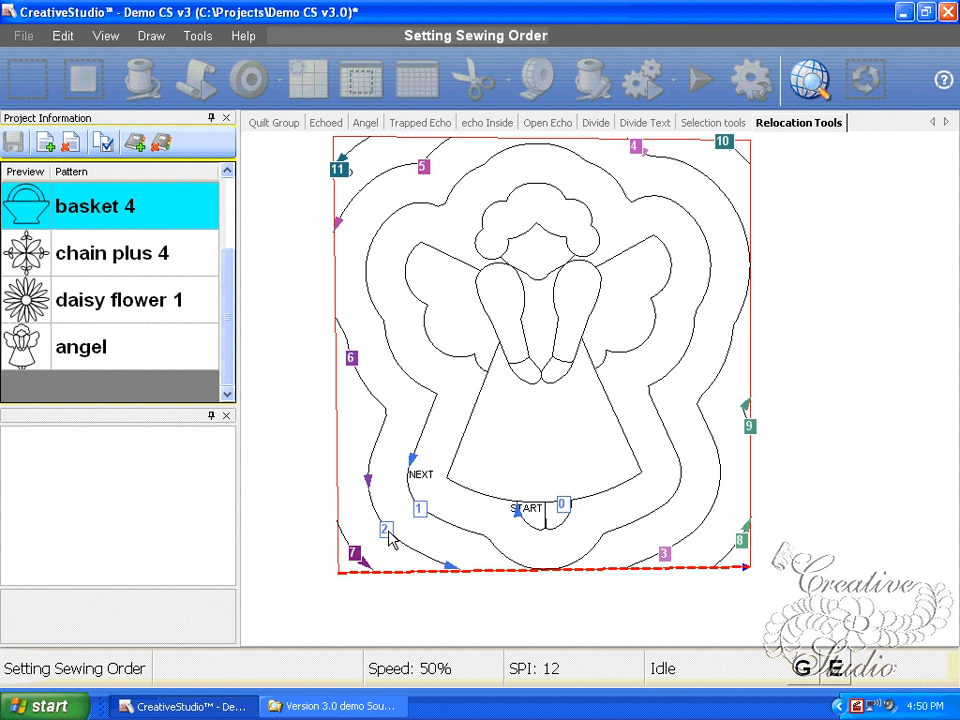
pyautogui.rightClick(388, 531)
pyautogui.click(548, 503)
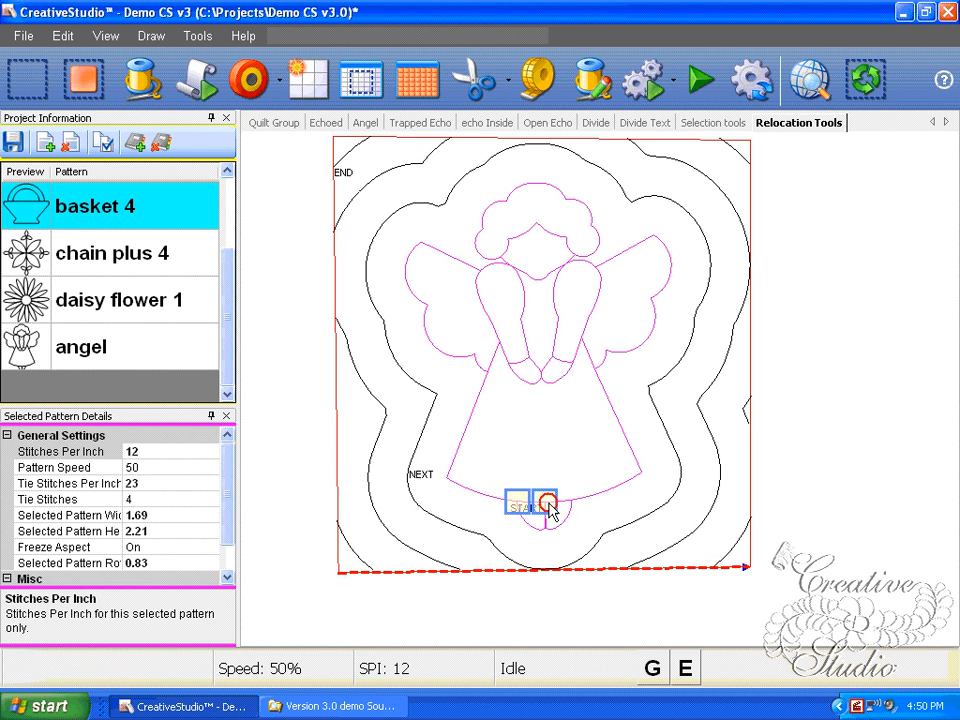
pyautogui.click(572, 485)
# Step: Set the sewing order with the angel as 0, the innermost echo as 1 and the middle echo's right section as 2
pyautogui.rightClick(570, 477)
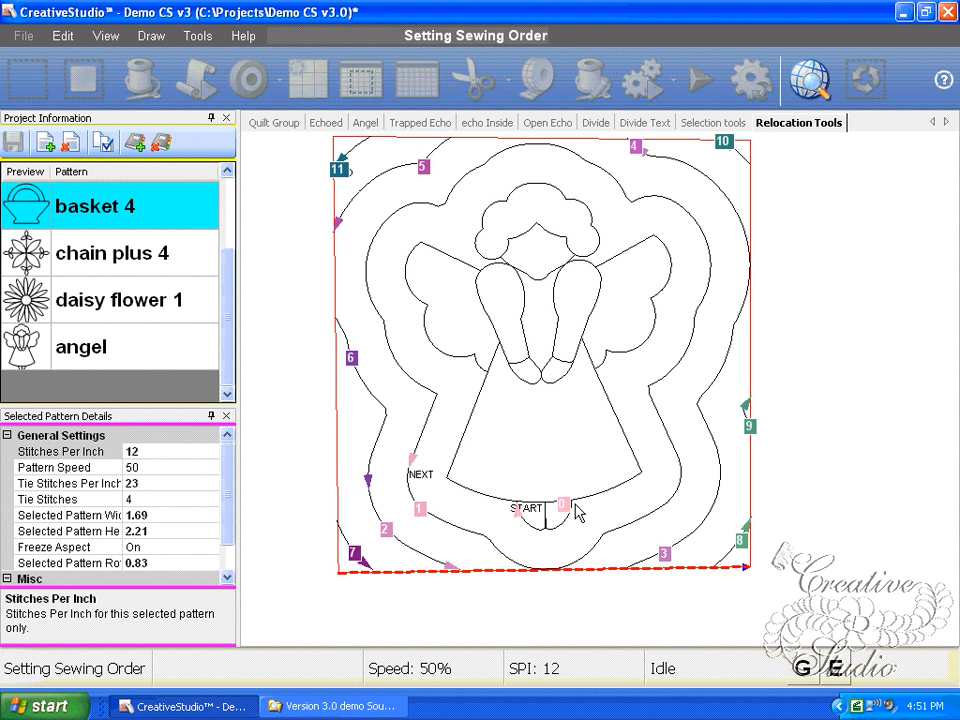
pyautogui.click(564, 504)
pyautogui.click(467, 521)
pyautogui.click(663, 553)
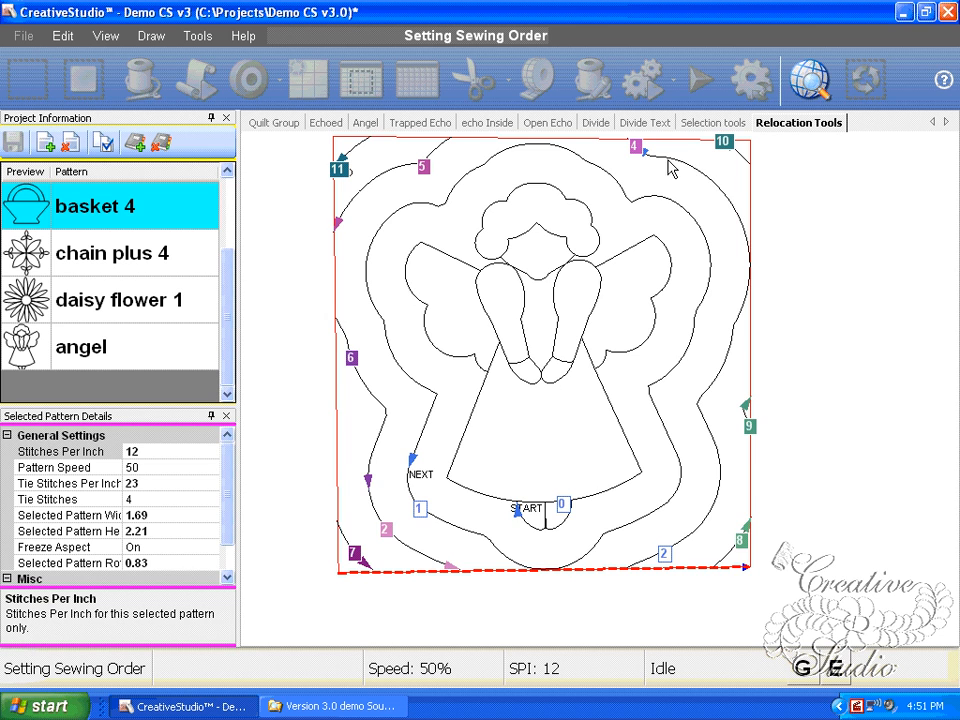
# Step: Make the short middle-echo segment at the boundary's top line number 3 and reverse its direction to run toward the boundary
pyautogui.scroll(1, 666, 165)
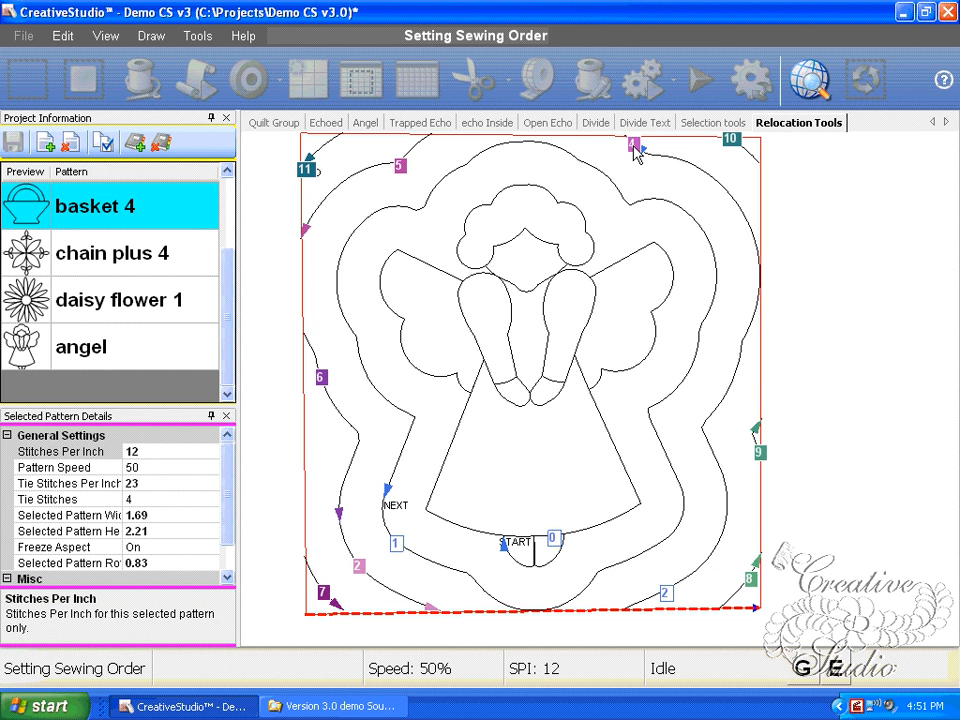
pyautogui.click(636, 148)
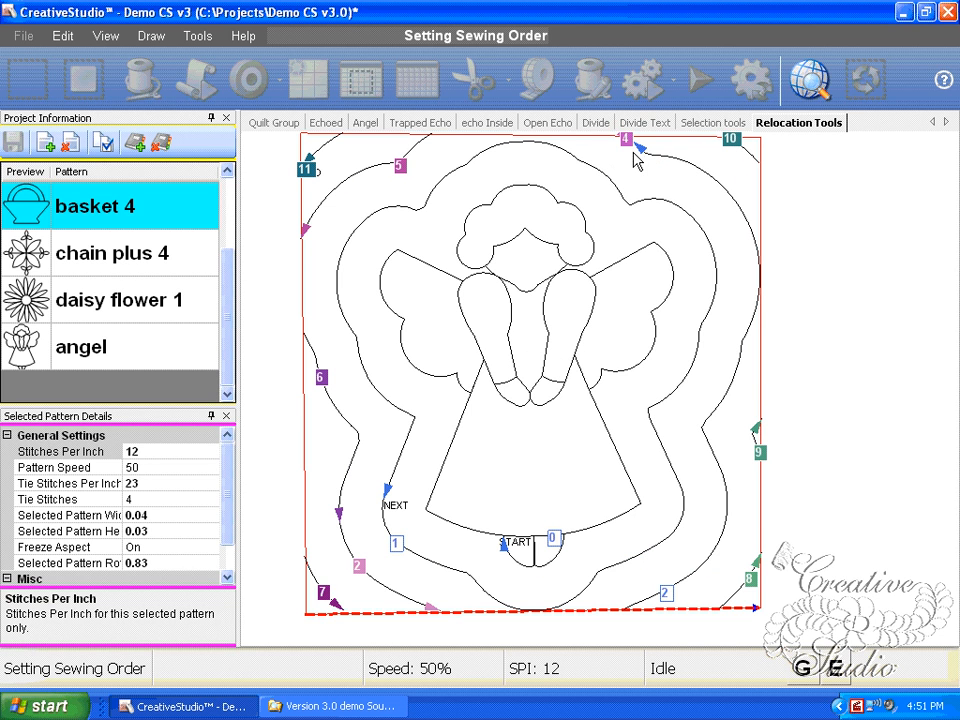
pyautogui.scroll(-3, 636, 152)
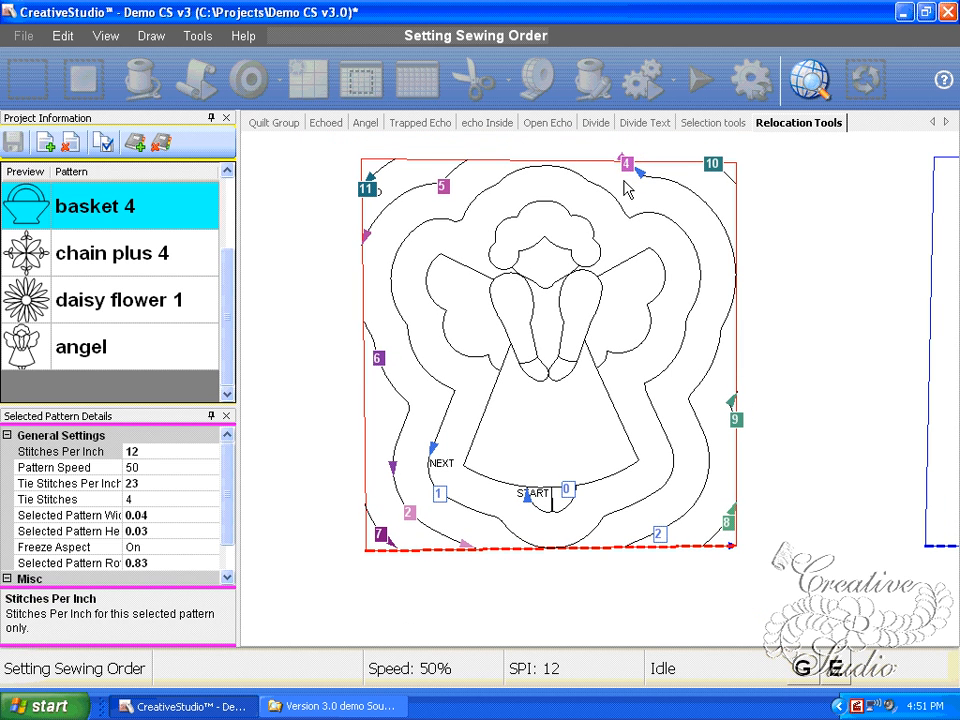
pyautogui.scroll(1, 628, 180)
pyautogui.scroll(6, 628, 184)
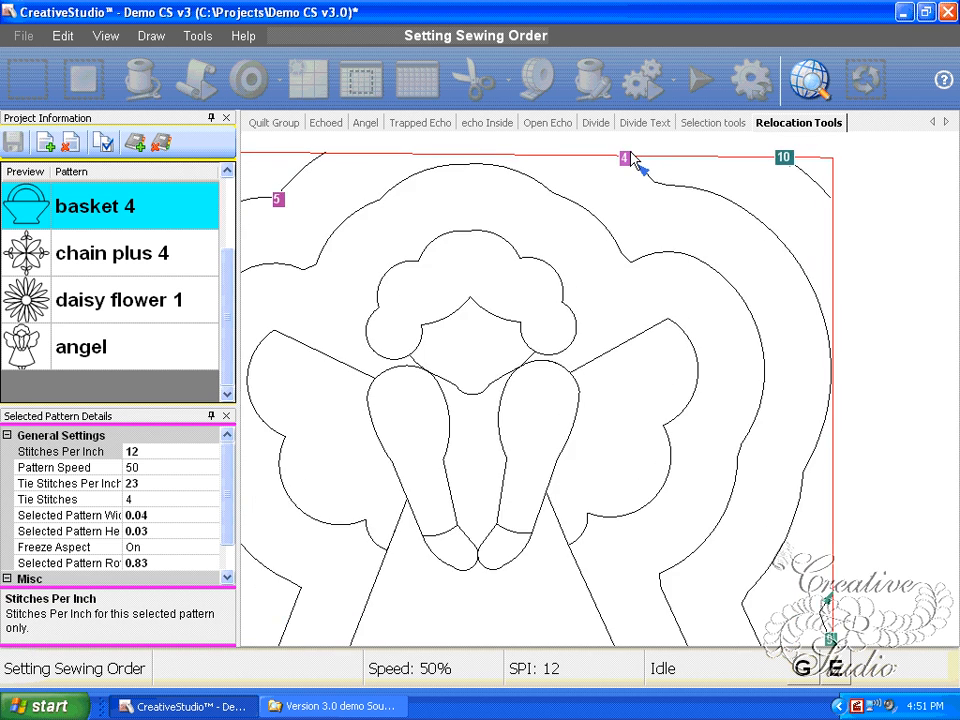
pyautogui.scroll(4, 630, 160)
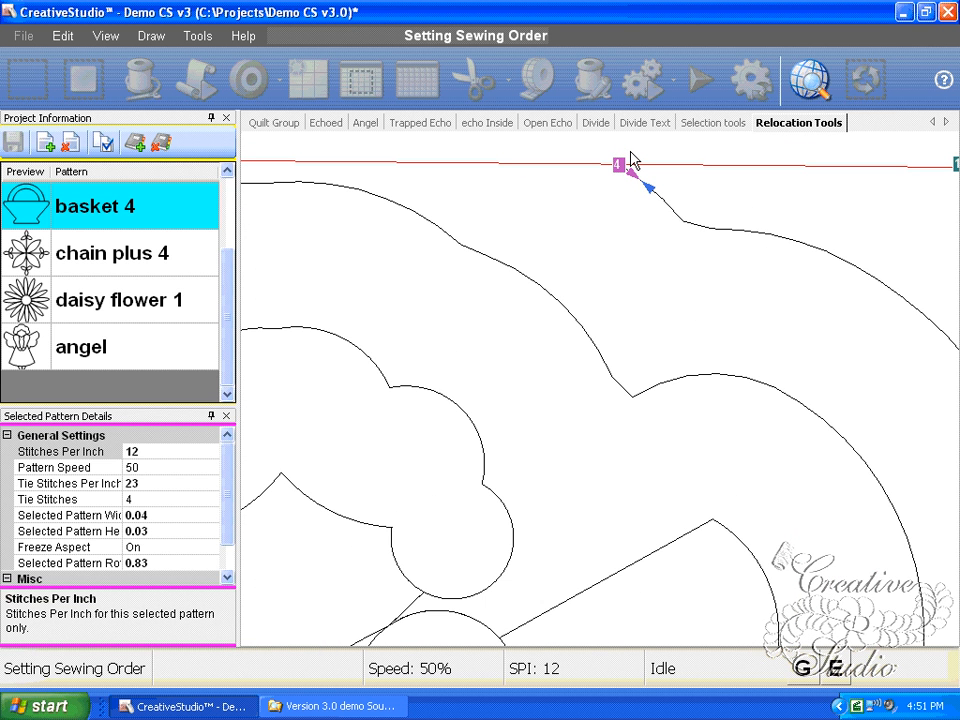
pyautogui.scroll(3, 630, 160)
pyautogui.scroll(1, 640, 204)
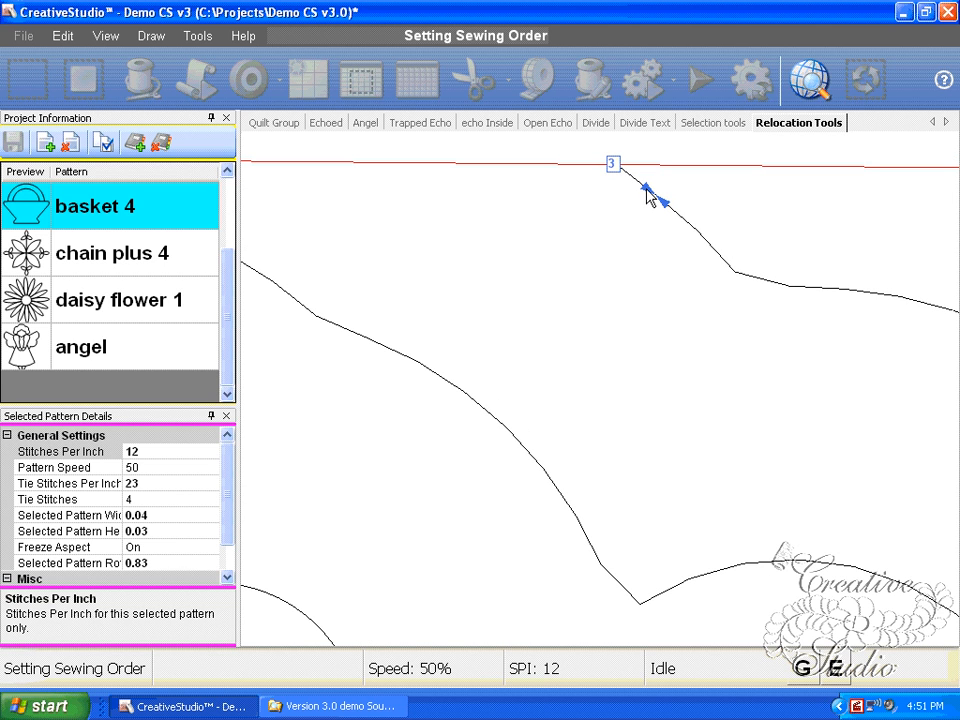
pyautogui.click(648, 196)
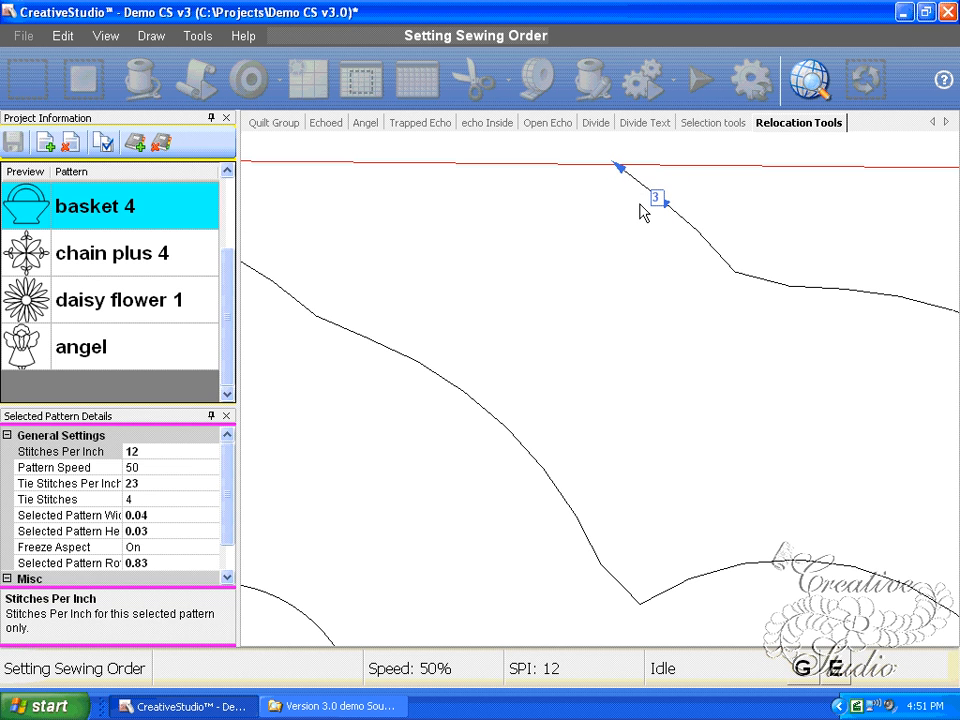
pyautogui.scroll(-5, 640, 212)
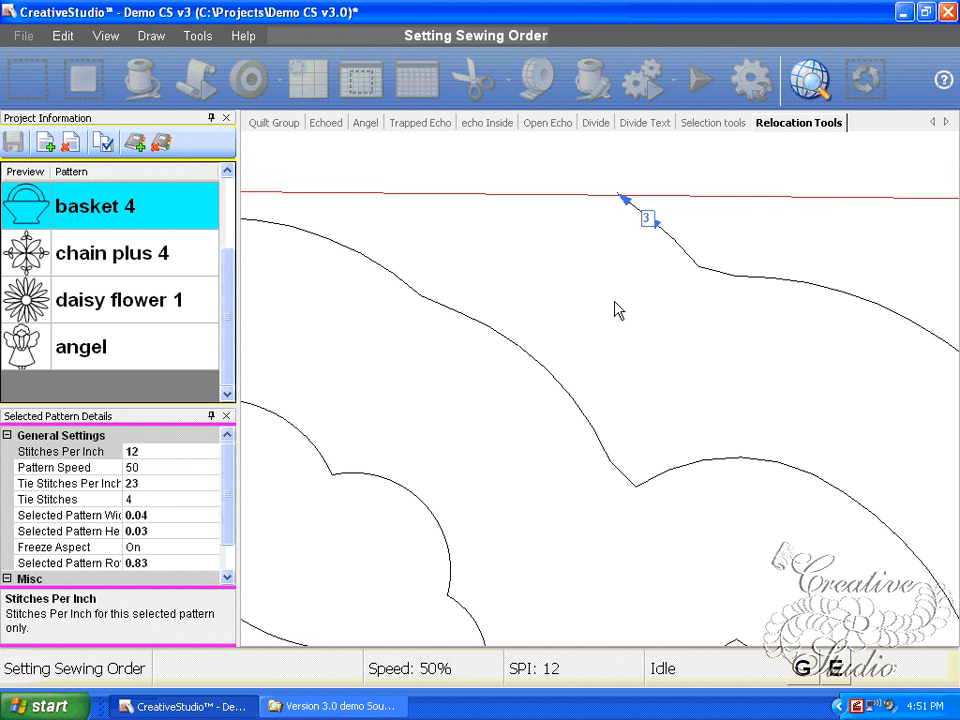
pyautogui.scroll(-3, 620, 320)
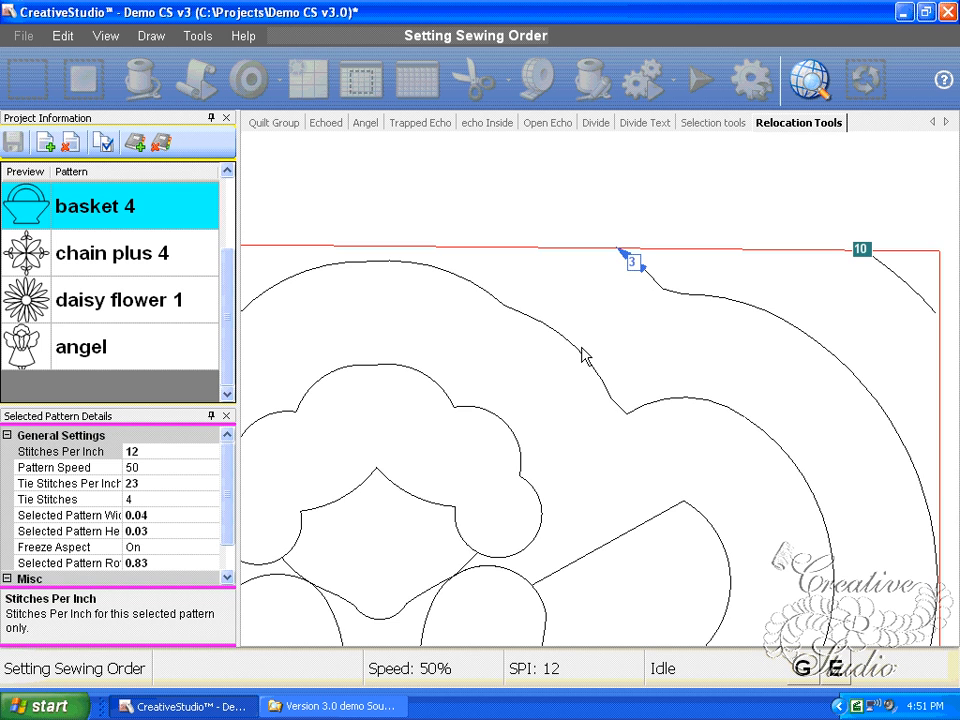
# Step: Number the middle echo's upper-left section 4, its left section 5 and its lower-left section 6 in the sewing order
pyautogui.scroll(-4, 586, 356)
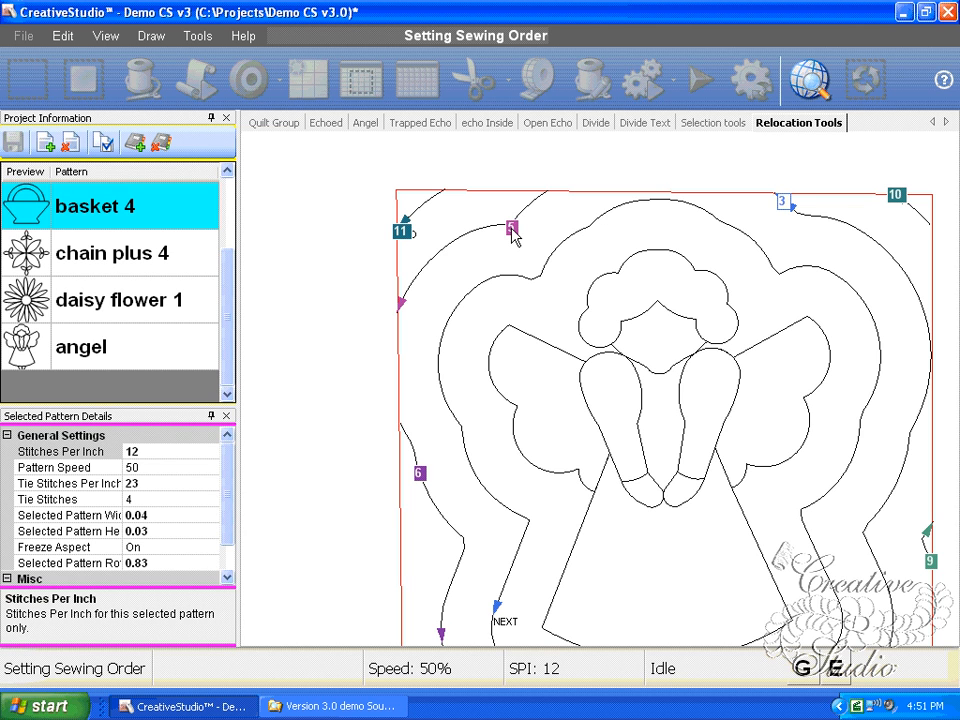
pyautogui.click(511, 229)
pyautogui.moveTo(500, 267); pyautogui.dragTo(518, 222)
pyautogui.scroll(-3, 518, 222)
pyautogui.click(467, 406)
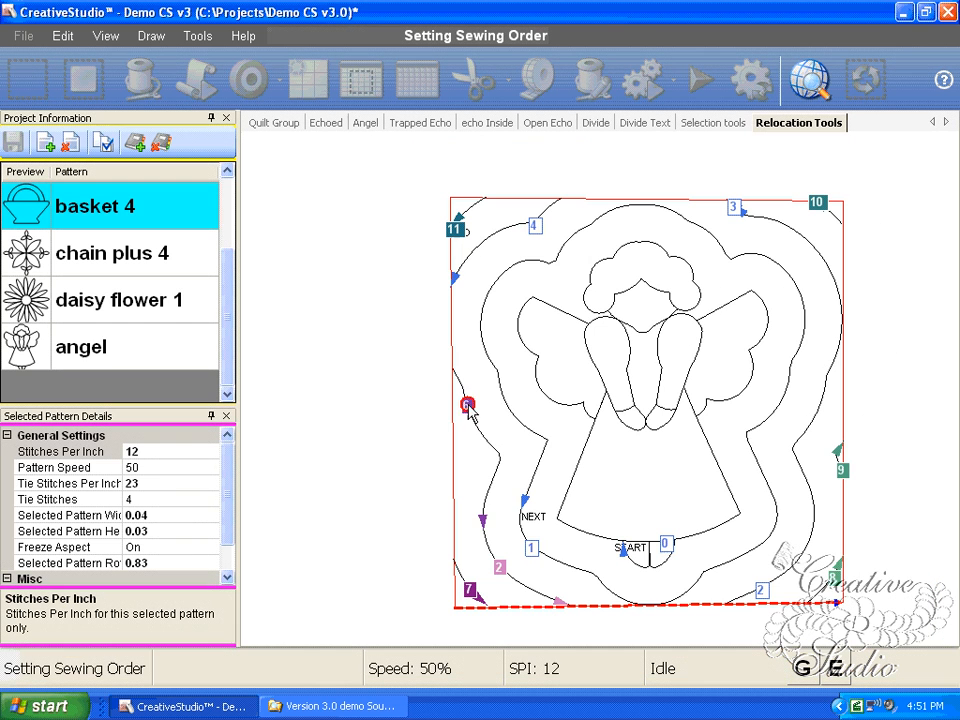
pyautogui.click(499, 568)
pyautogui.moveTo(550, 578); pyautogui.dragTo(480, 506)
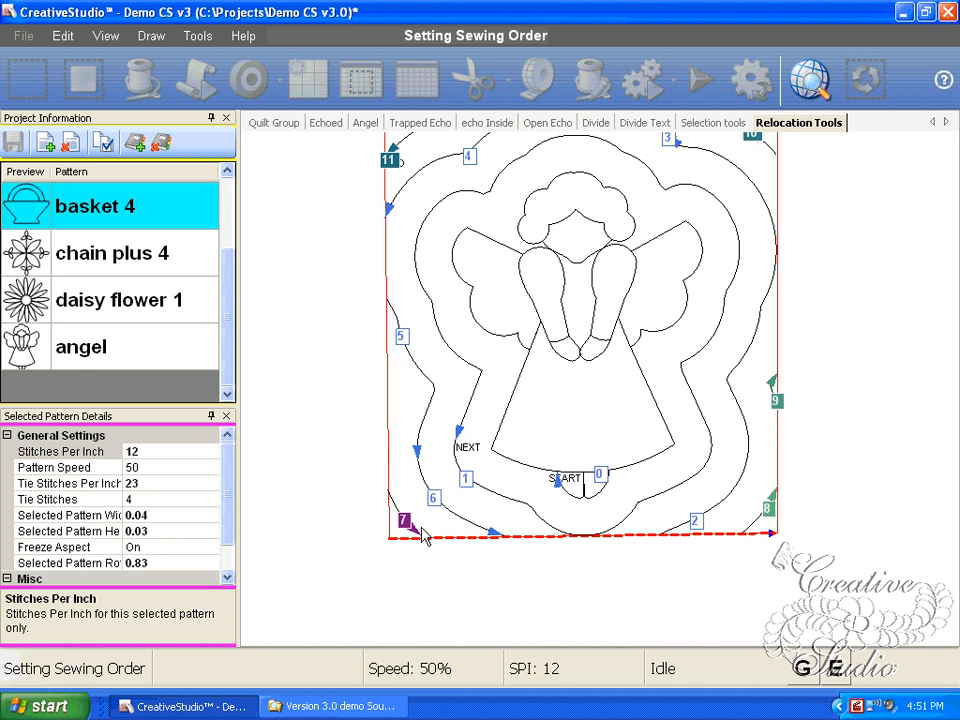
# Step: Number the lower-left corner echo piece 7 in the sewing order and reverse its direction to run up to the boundary's left line
pyautogui.scroll(3, 410, 530)
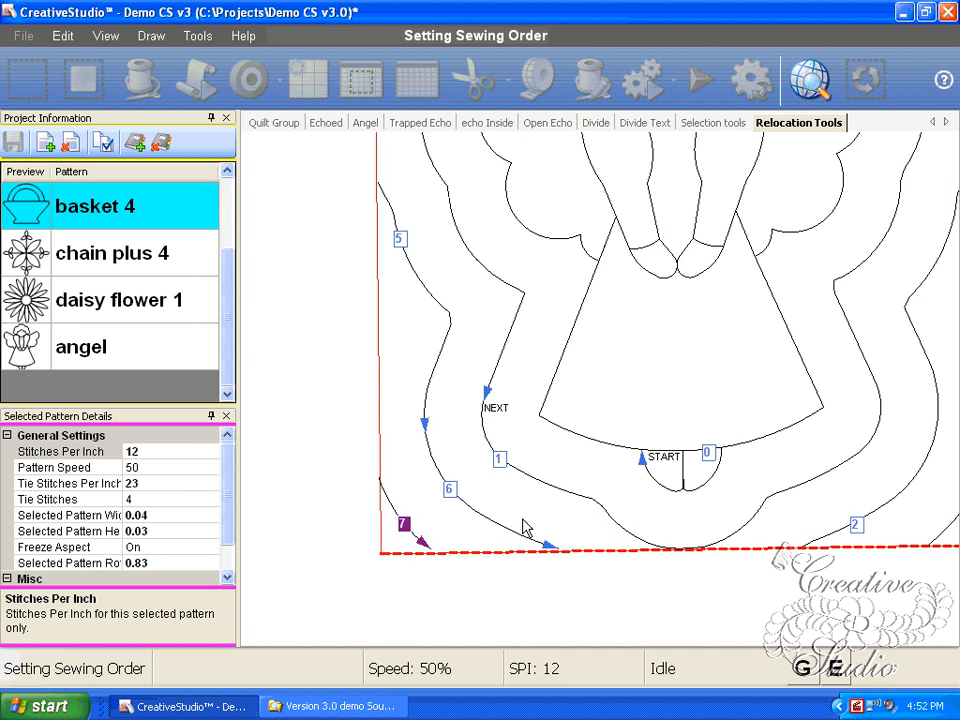
pyautogui.click(404, 527)
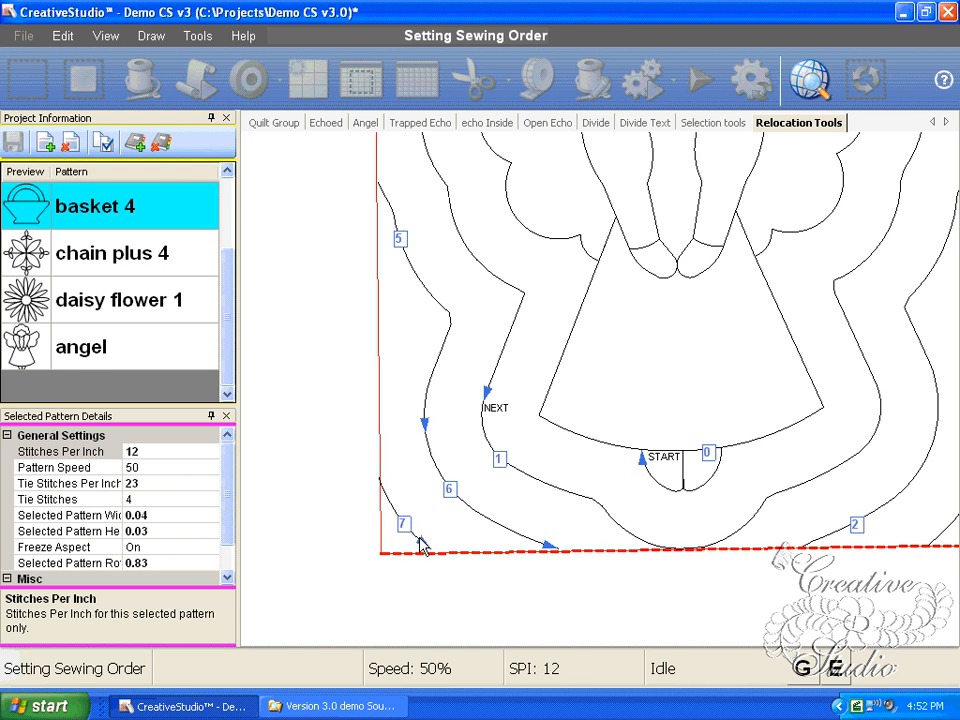
pyautogui.click(424, 542)
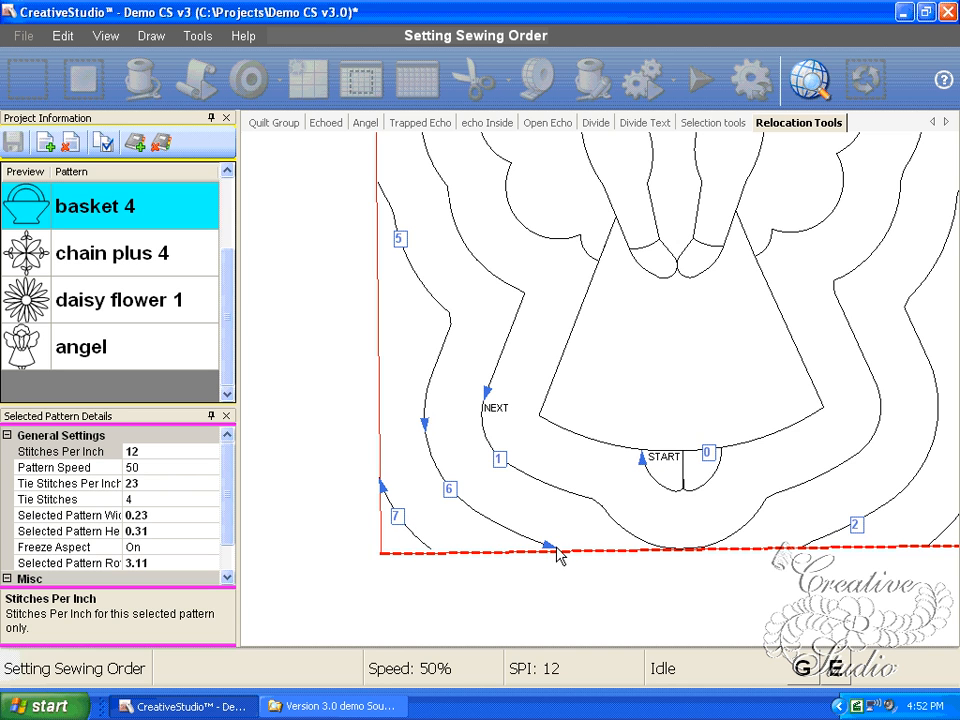
pyautogui.moveTo(396, 468); pyautogui.dragTo(402, 587)
# Step: Number the upper-left corner echo piece 8 in the sewing order, running from the boundary's left line to its top line
pyautogui.scroll(-2, 388, 553)
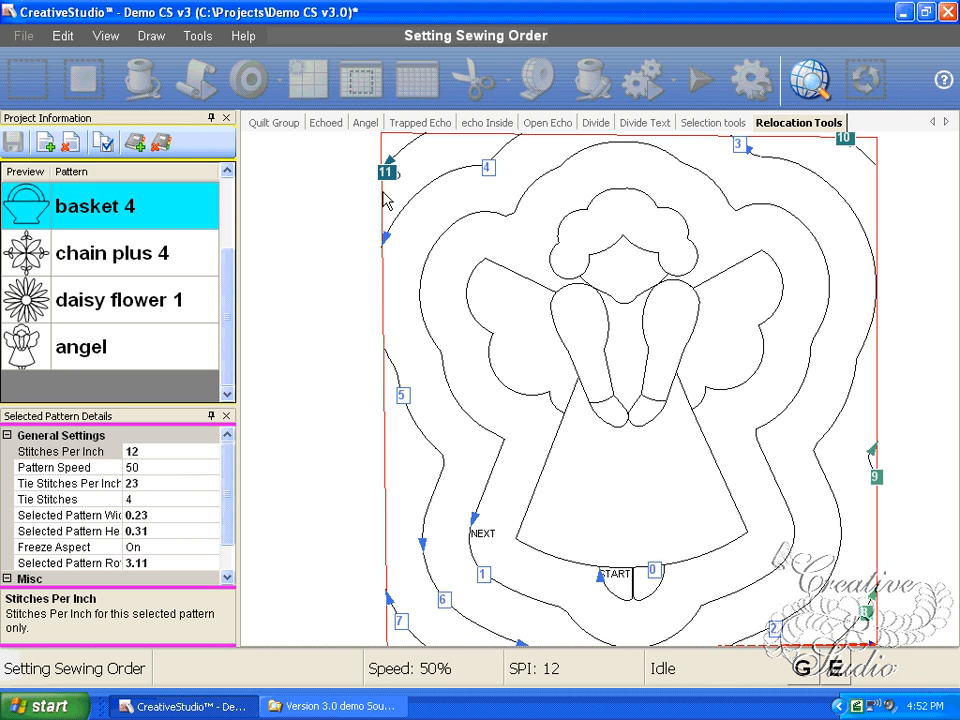
pyautogui.scroll(2, 388, 172)
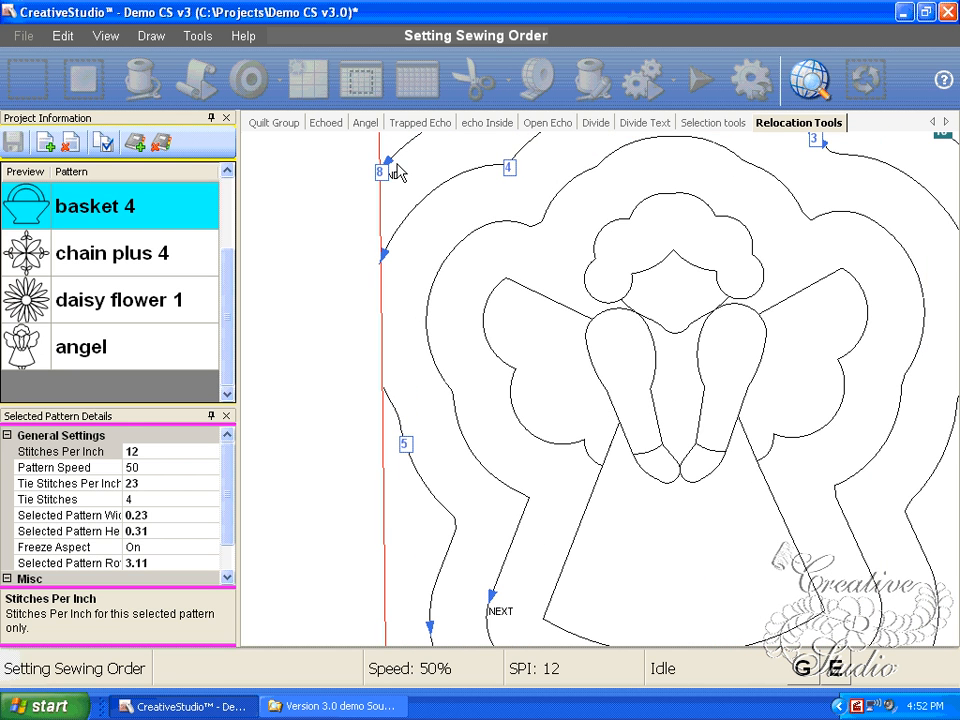
pyautogui.moveTo(397, 172); pyautogui.dragTo(399, 210)
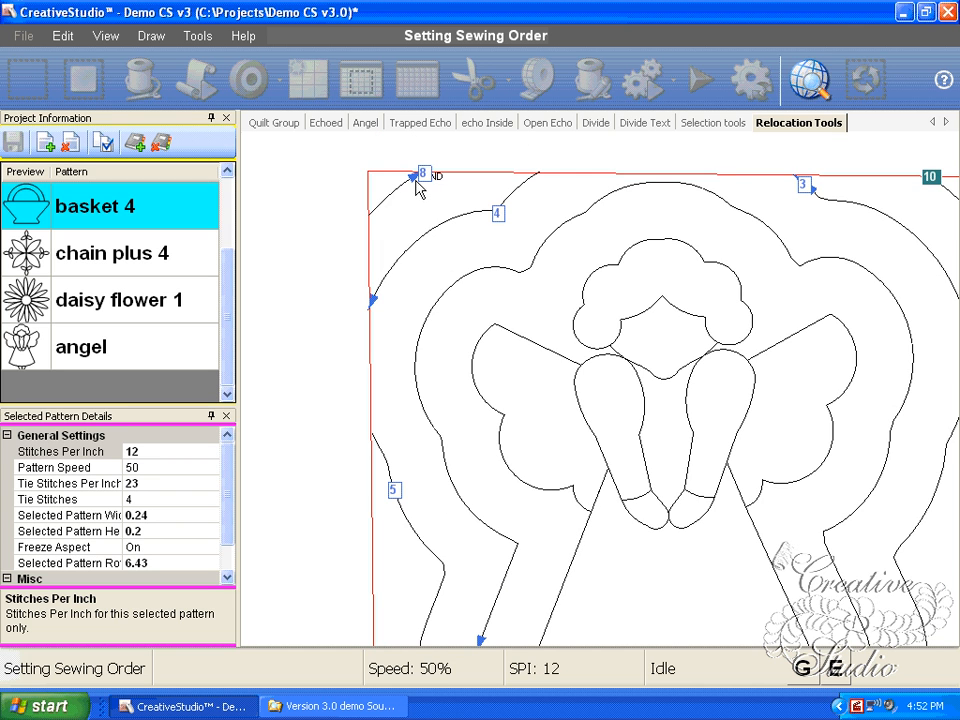
pyautogui.scroll(-1, 788, 200)
pyautogui.moveTo(788, 200); pyautogui.dragTo(639, 208)
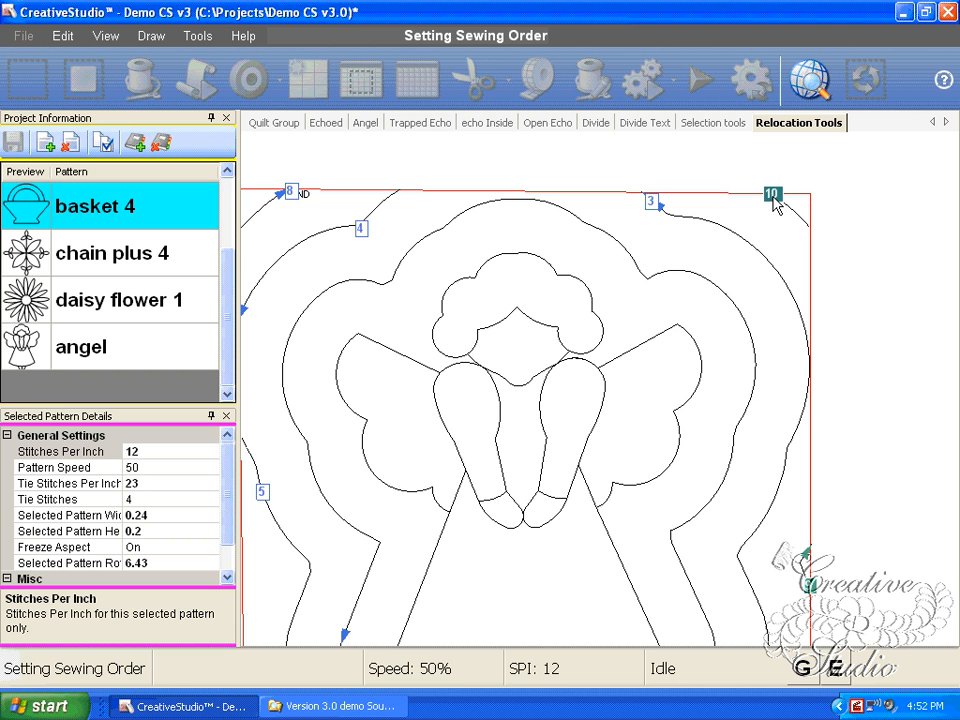
# Step: Number the upper-right corner echo piece 9 in the sewing order, running from the boundary's top line down to its right line
pyautogui.scroll(3, 776, 205)
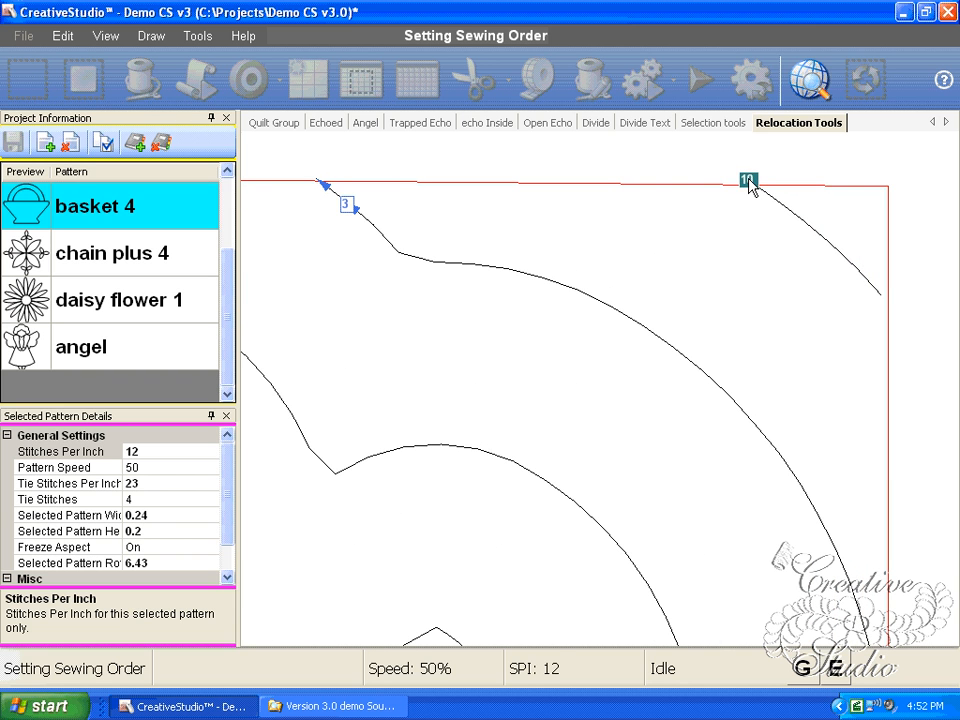
pyautogui.click(747, 182)
pyautogui.click(884, 298)
pyautogui.scroll(-5, 832, 377)
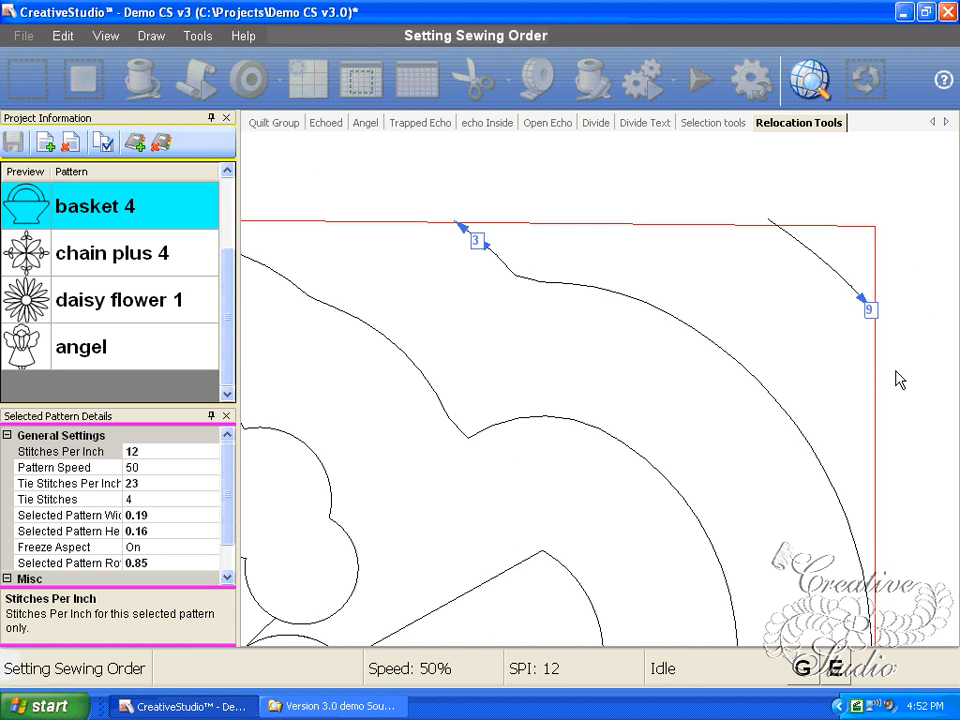
# Step: Number the short echo piece on the boundary's right line 10, reverse the lower-right corner piece to run downward, and finish the sewing order
pyautogui.scroll(-4, 896, 388)
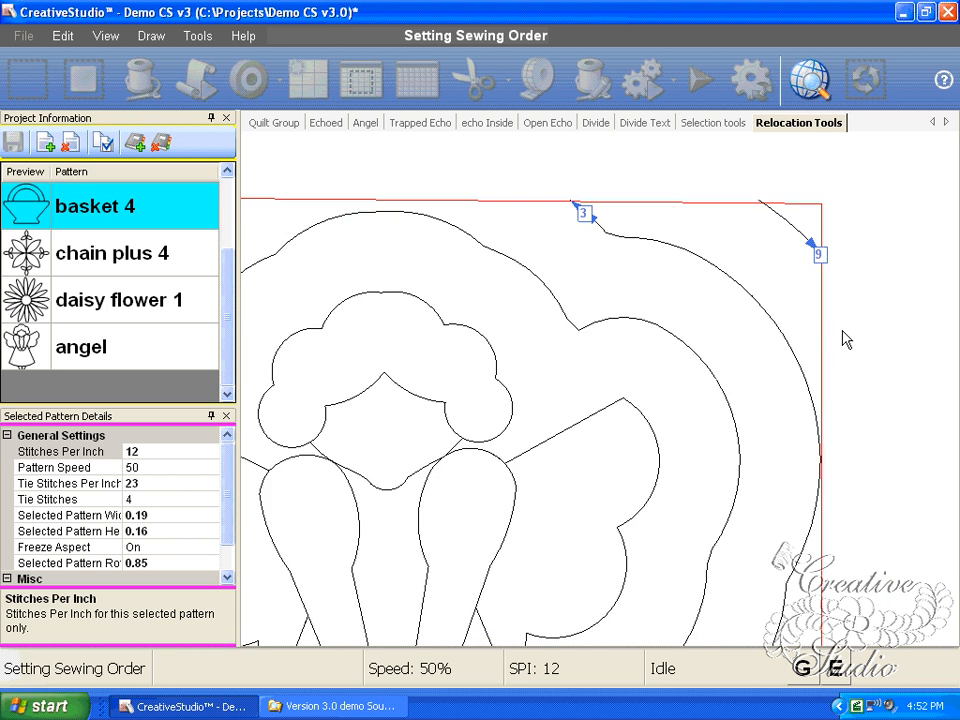
pyautogui.moveTo(836, 422); pyautogui.dragTo(793, 204)
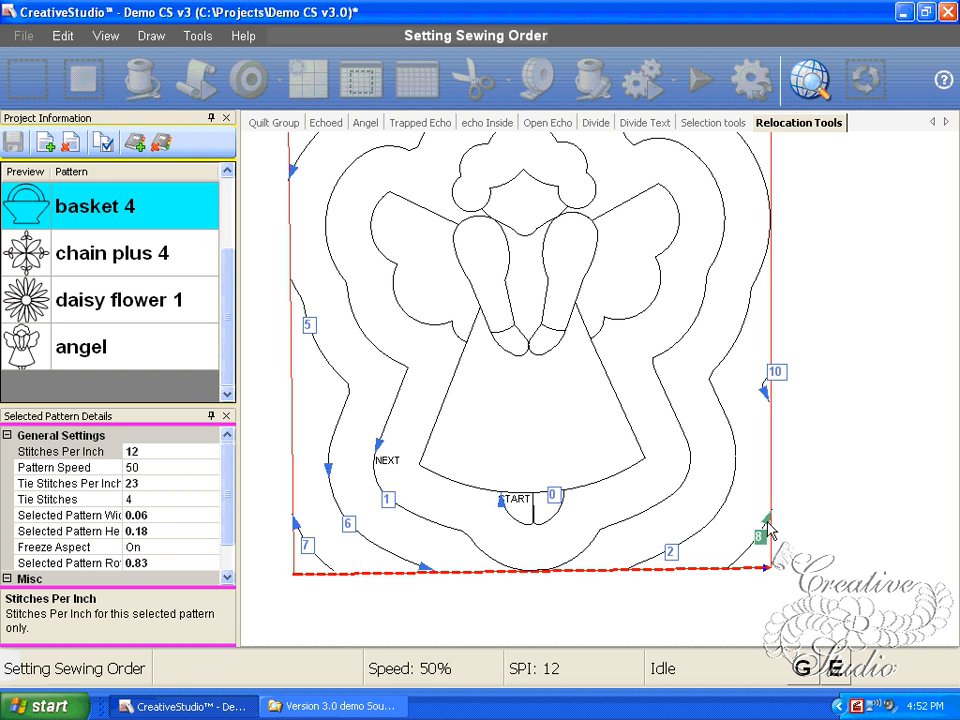
pyautogui.click(767, 521)
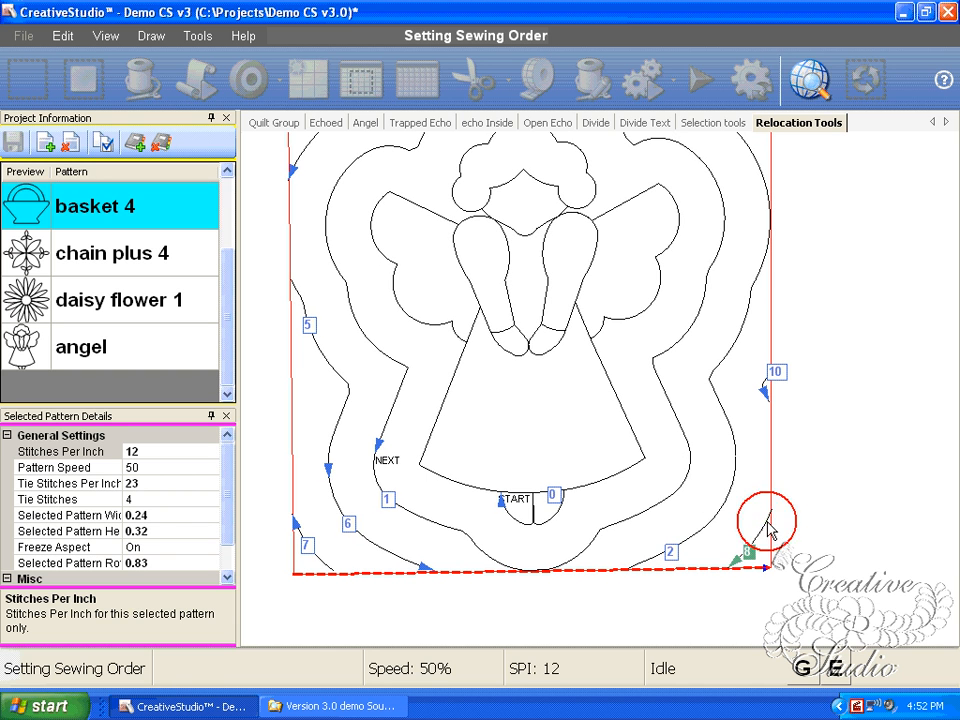
pyautogui.scroll(-2, 876, 525)
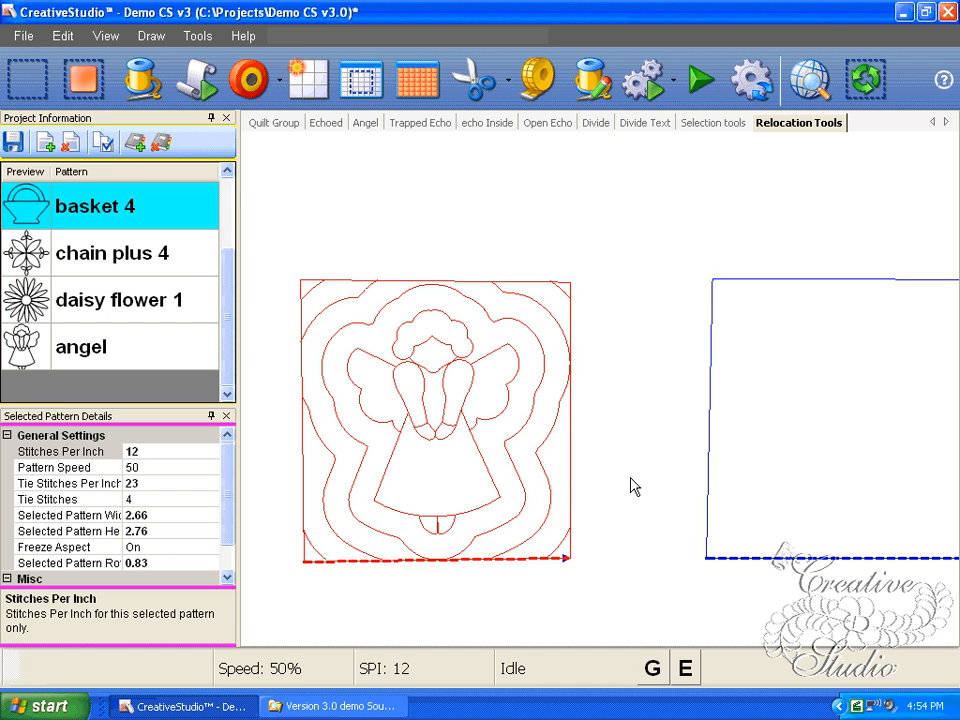
# Step: Select the angel together with all its echo pieces inside the left boundary
pyautogui.scroll(-2, 630, 478)
pyautogui.moveTo(630, 478); pyautogui.dragTo(583, 492)
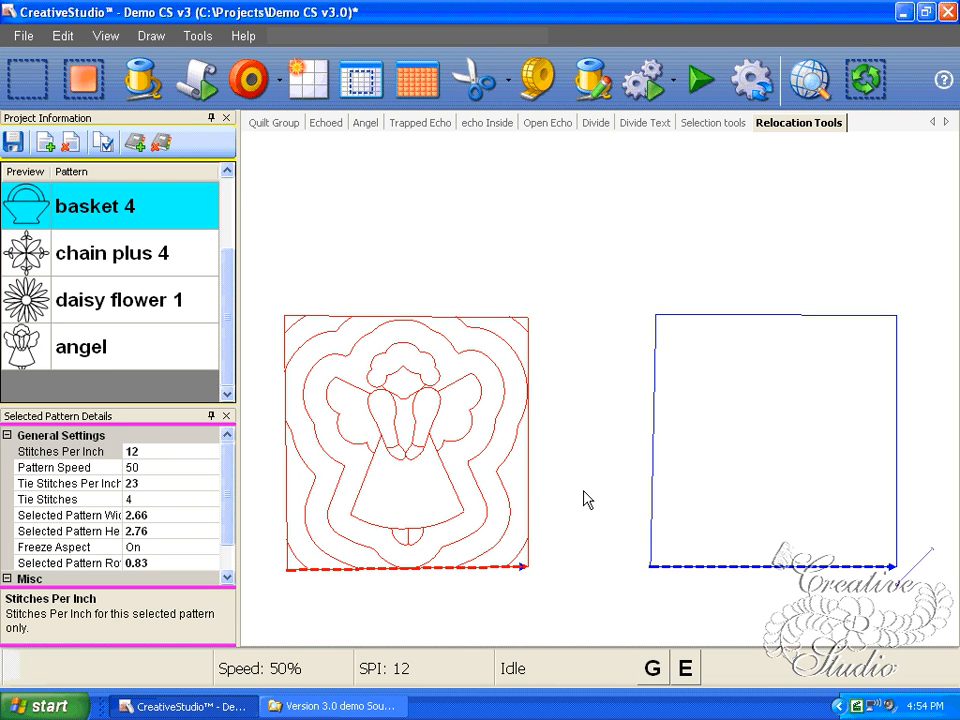
pyautogui.scroll(-1, 574, 493)
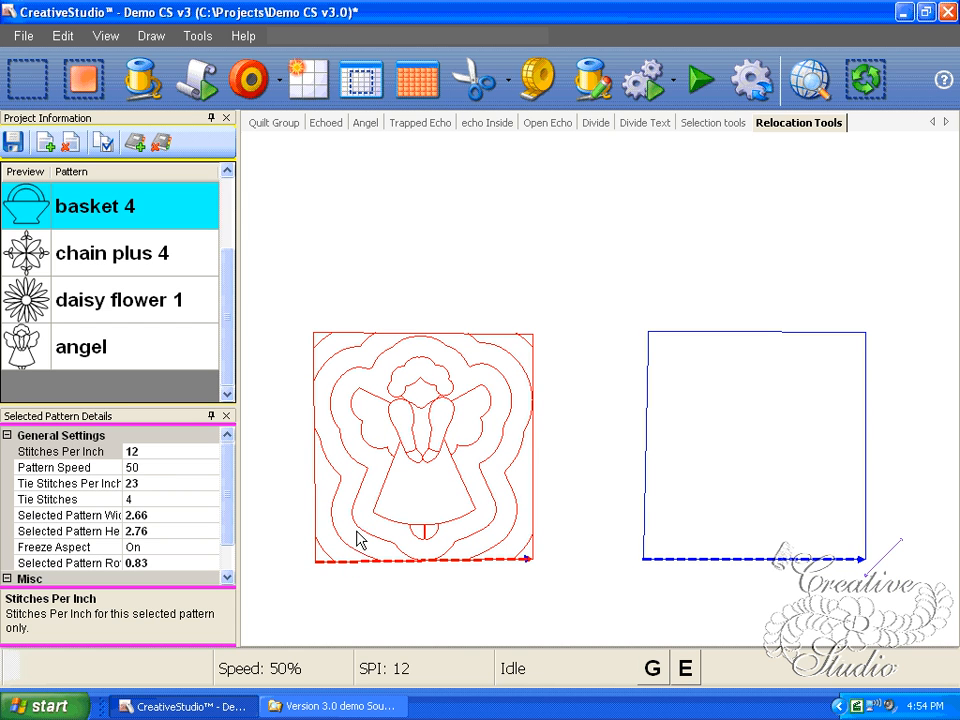
pyautogui.rightClick(401, 503)
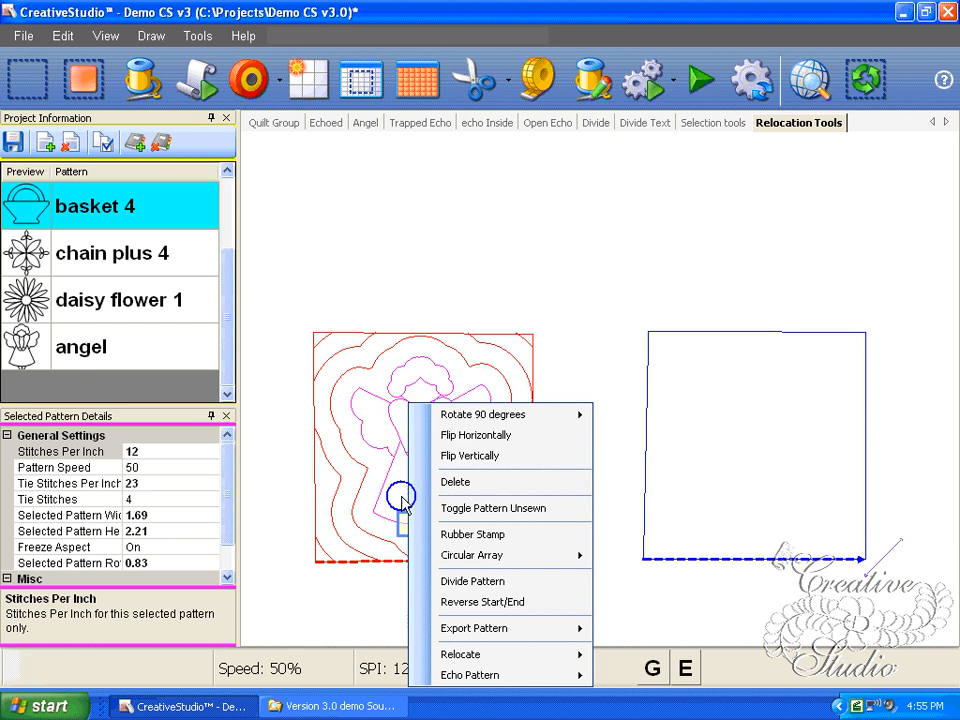
pyautogui.click(617, 345)
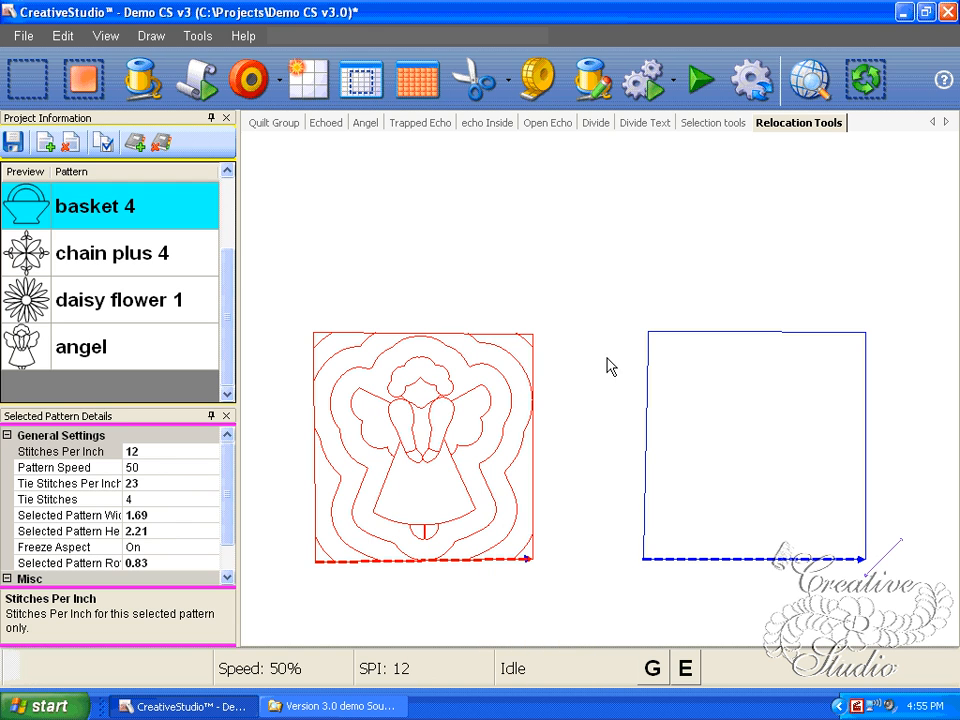
pyautogui.moveTo(570, 305); pyautogui.dragTo(280, 618)
pyautogui.scroll(1, 400, 500)
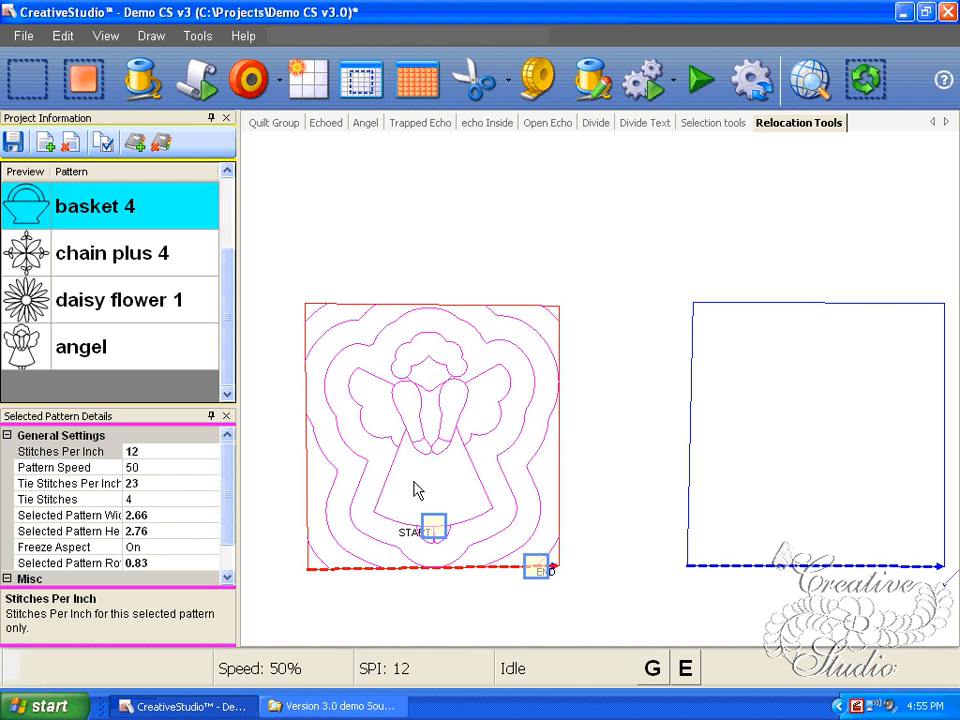
# Step: Relocate the selected angel group with Shift Selected to 1 Point, using the left boundary's lower-left corner as the control point
pyautogui.rightClick(418, 489)
pyautogui.moveTo(506, 652)
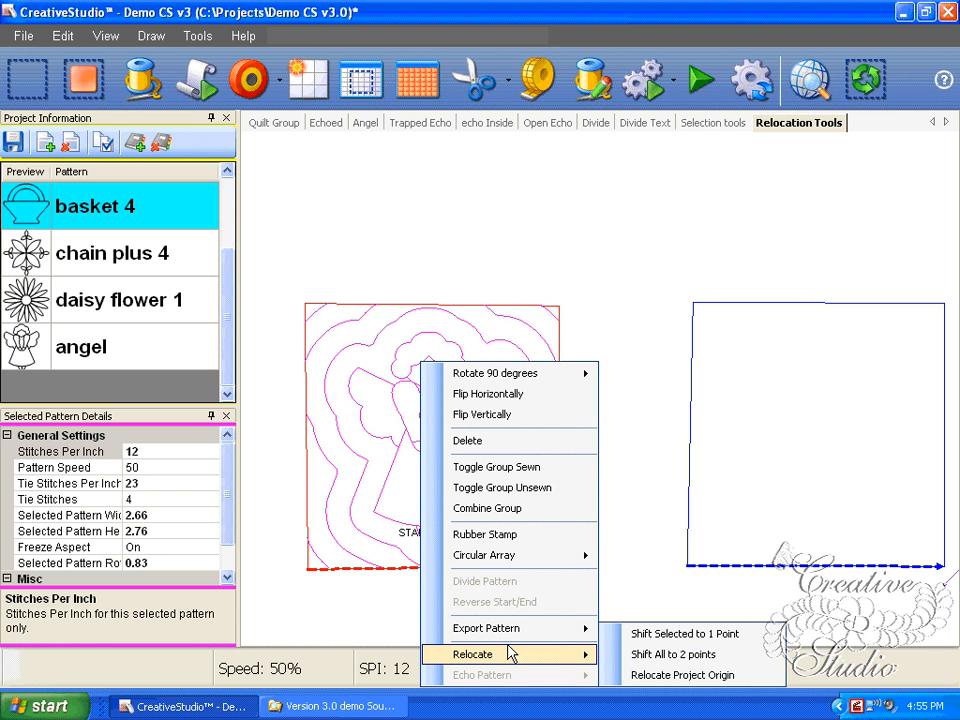
pyautogui.click(645, 637)
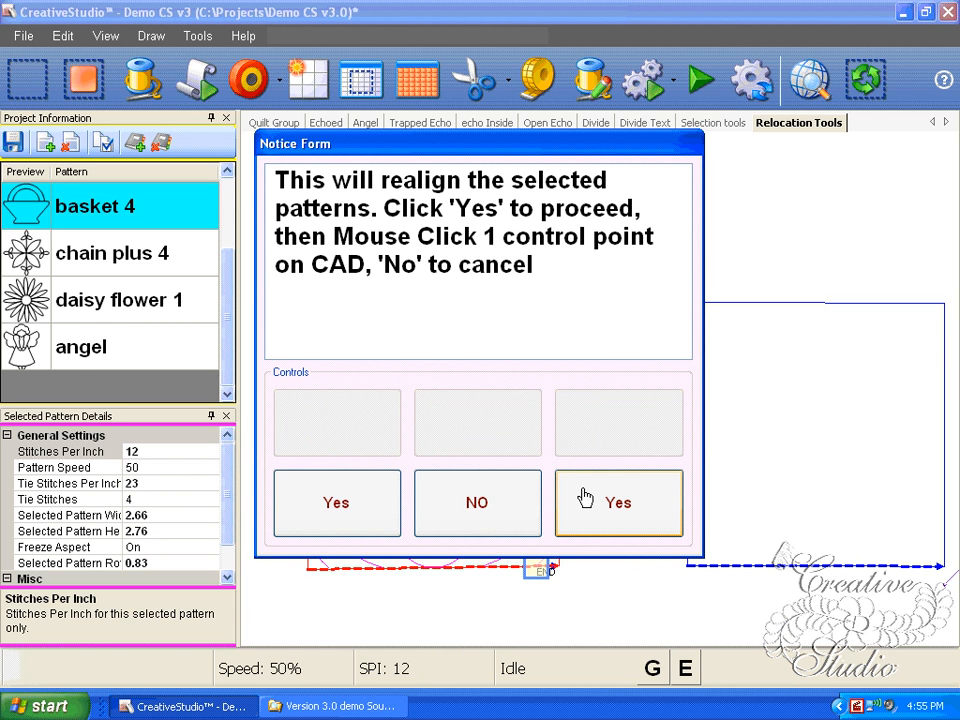
pyautogui.click(603, 511)
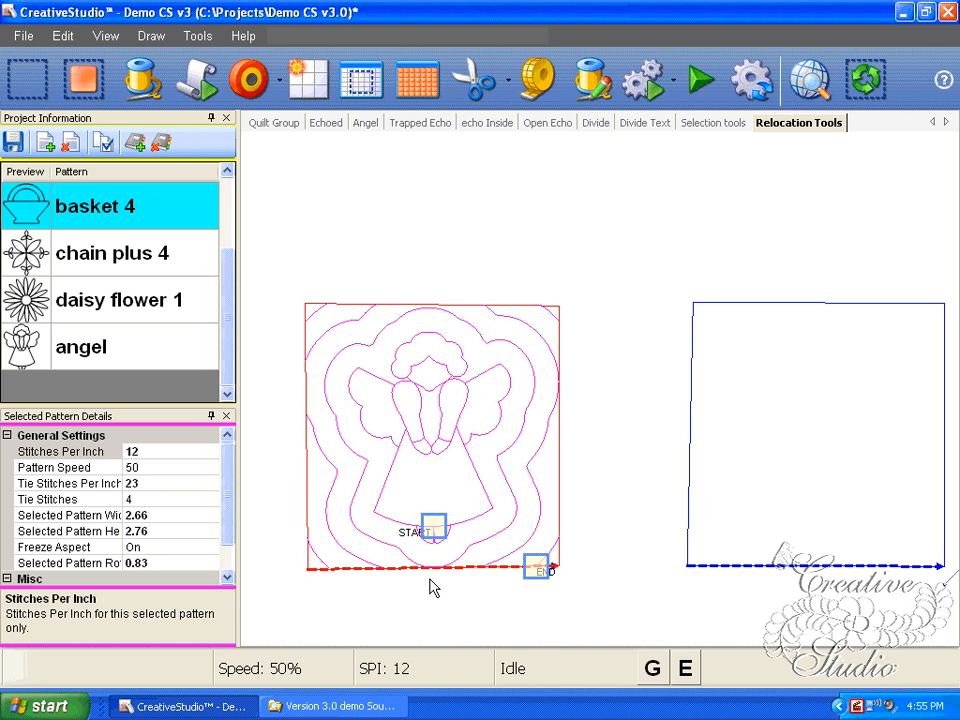
pyautogui.click(311, 575)
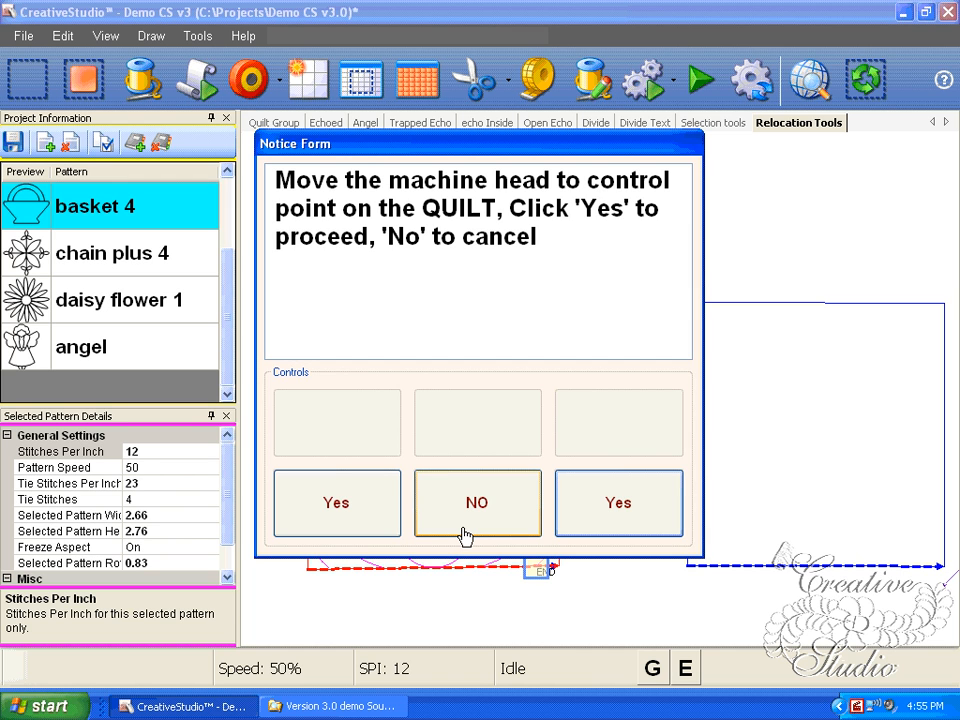
pyautogui.click(465, 535)
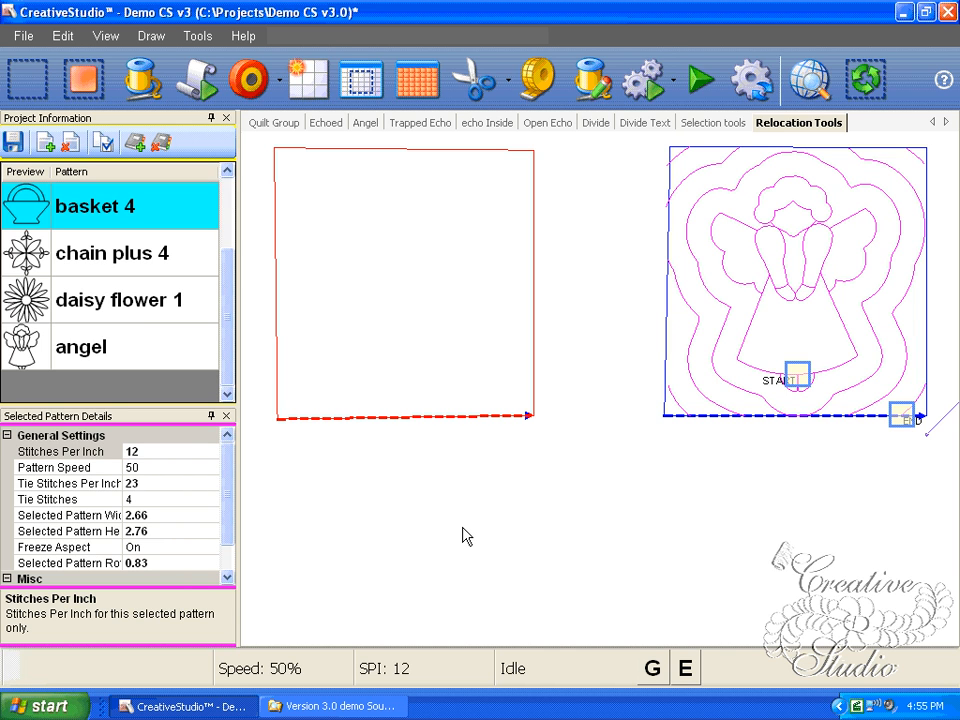
# Step: Deselect the relocated angel group and set the pattern anchor to Edge
pyautogui.moveTo(593, 564); pyautogui.dragTo(492, 568)
pyautogui.moveTo(536, 540); pyautogui.dragTo(515, 566)
pyautogui.scroll(-1, 512, 556)
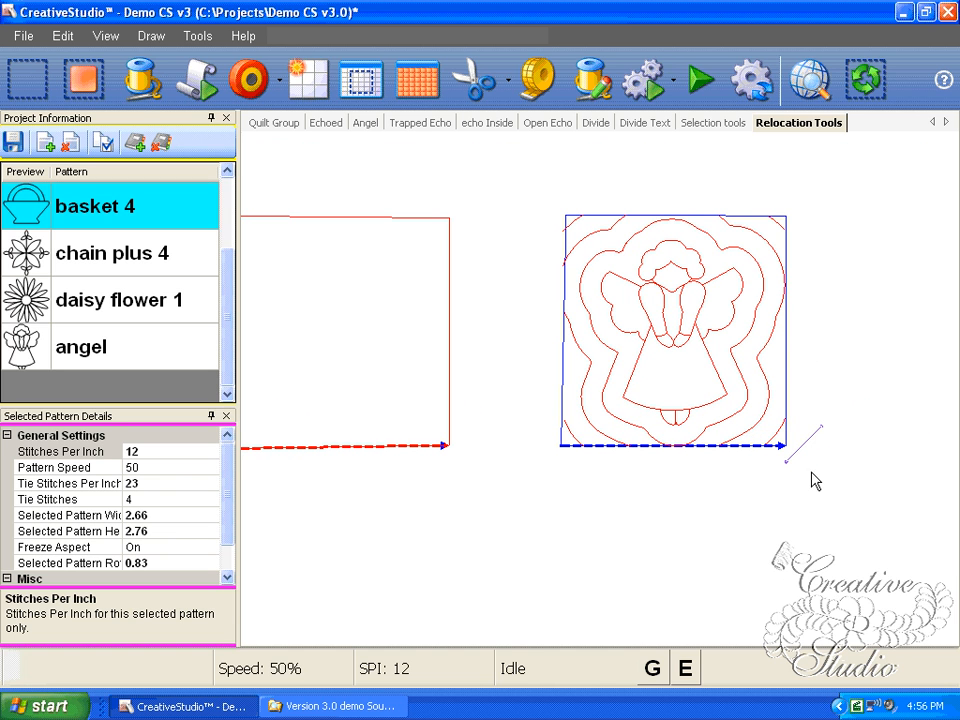
pyautogui.moveTo(811, 473)
pyautogui.mouseDown()
pyautogui.moveTo(611, 238)
pyautogui.moveTo(546, 191)
pyautogui.mouseUp()
pyautogui.click(740, 309)
pyautogui.click(151, 36)
pyautogui.moveTo(300, 57)
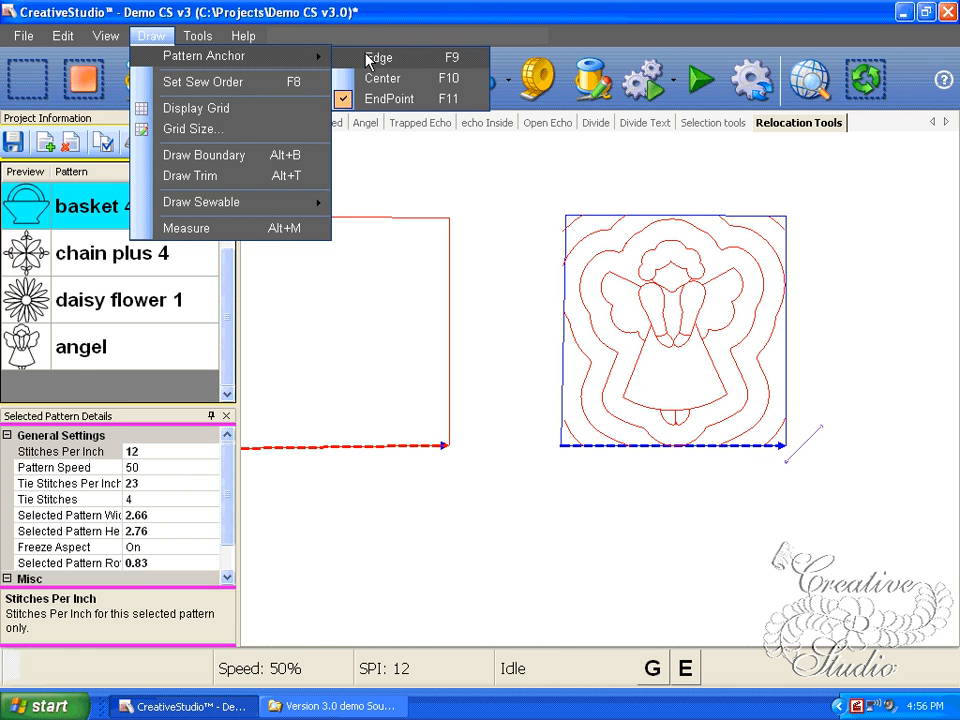
pyautogui.click(360, 60)
# Step: Select the whole relocated angel group and stretch its left edge slightly outward to a width of 2.67
pyautogui.click(652, 292)
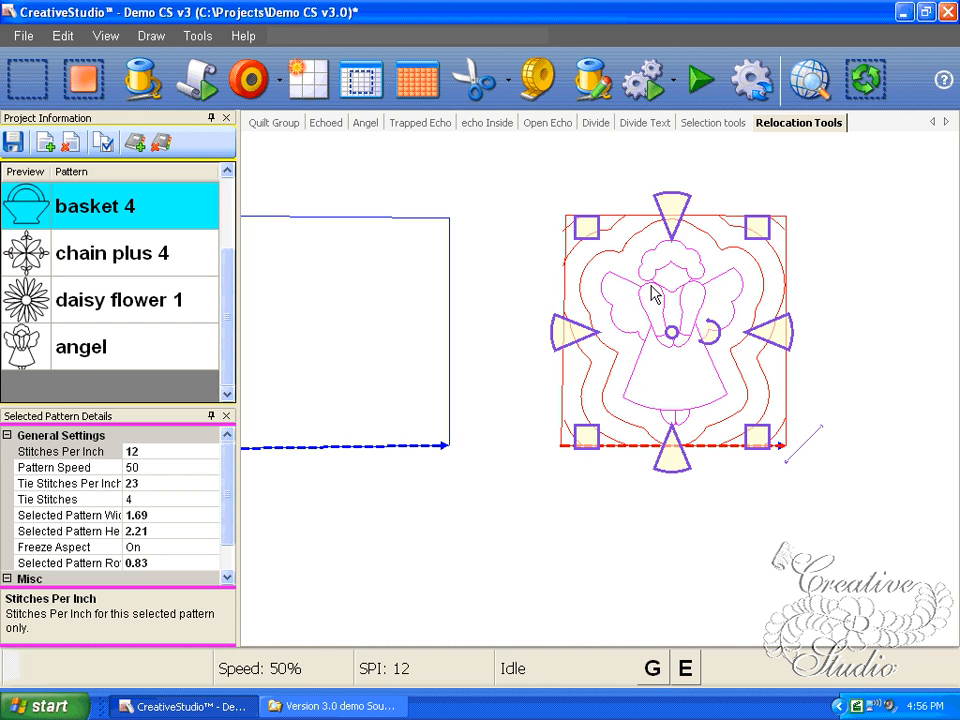
pyautogui.moveTo(821, 476); pyautogui.dragTo(489, 161)
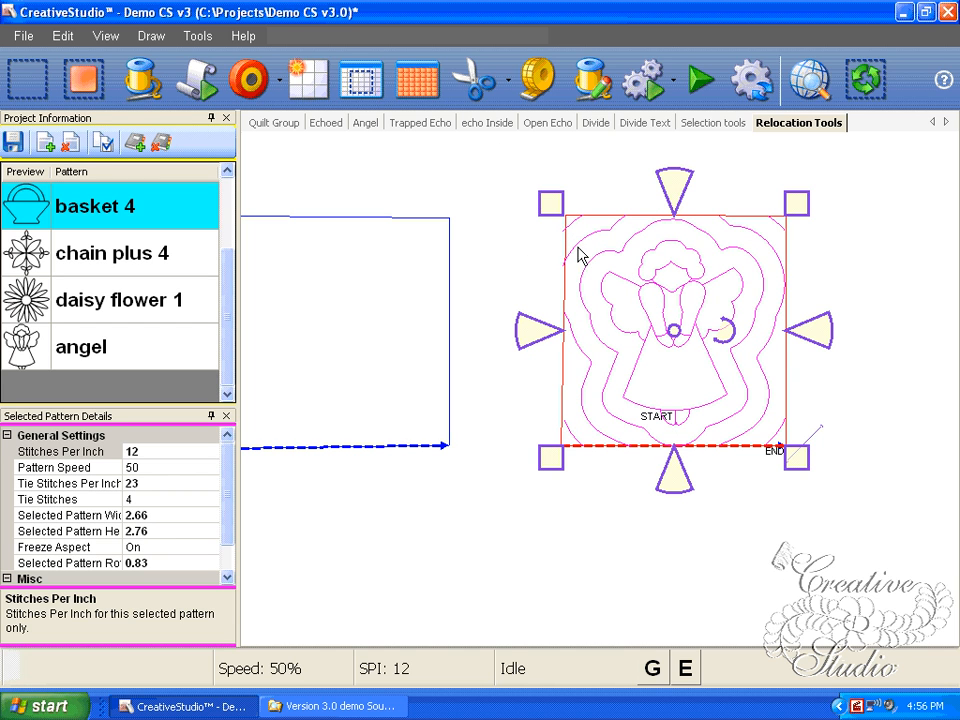
pyautogui.moveTo(544, 330); pyautogui.dragTo(543, 326)
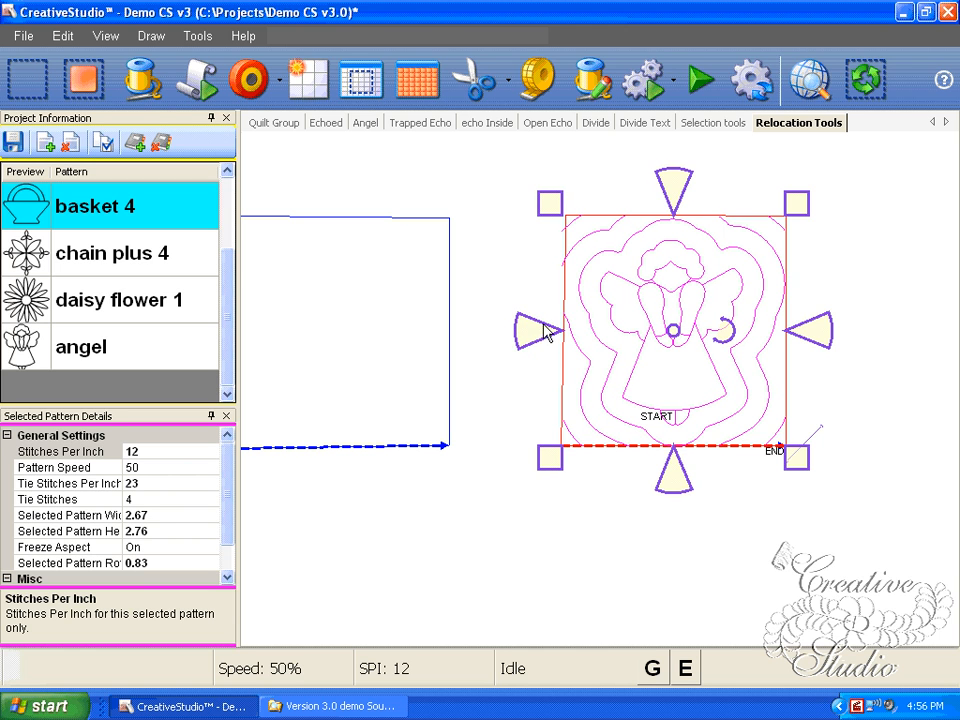
pyautogui.click(845, 260)
# Step: Select the relocated upper-left corner echo piece and set the pattern anchor to EndPoint
pyautogui.click(152, 35)
pyautogui.click(160, 40)
pyautogui.click(152, 36)
pyautogui.moveTo(140, 54)
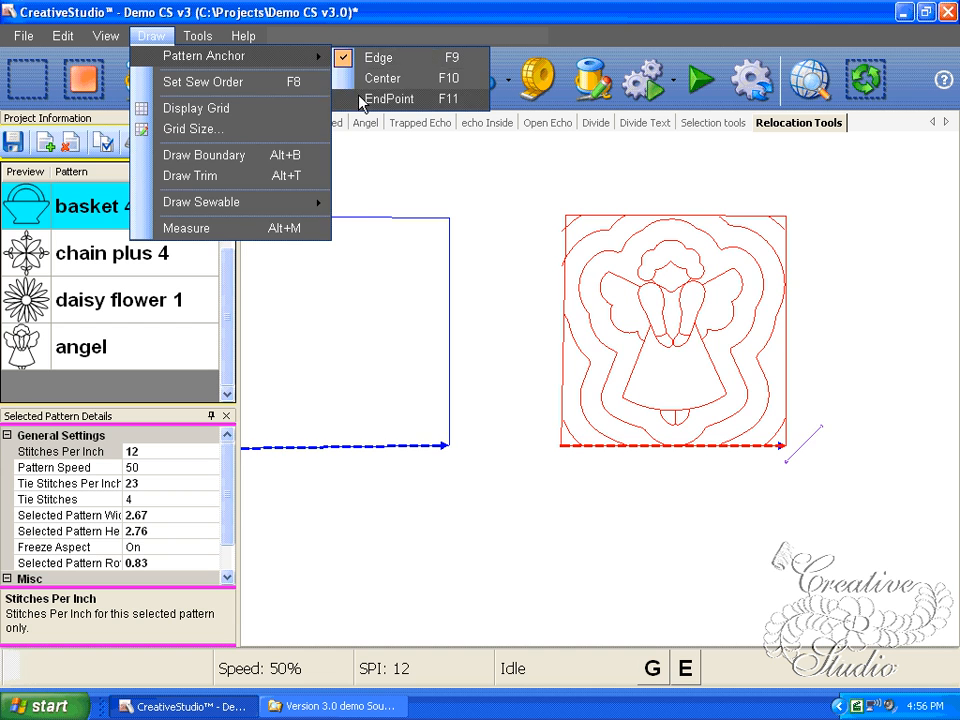
pyautogui.click(375, 54)
pyautogui.scroll(1, 577, 190)
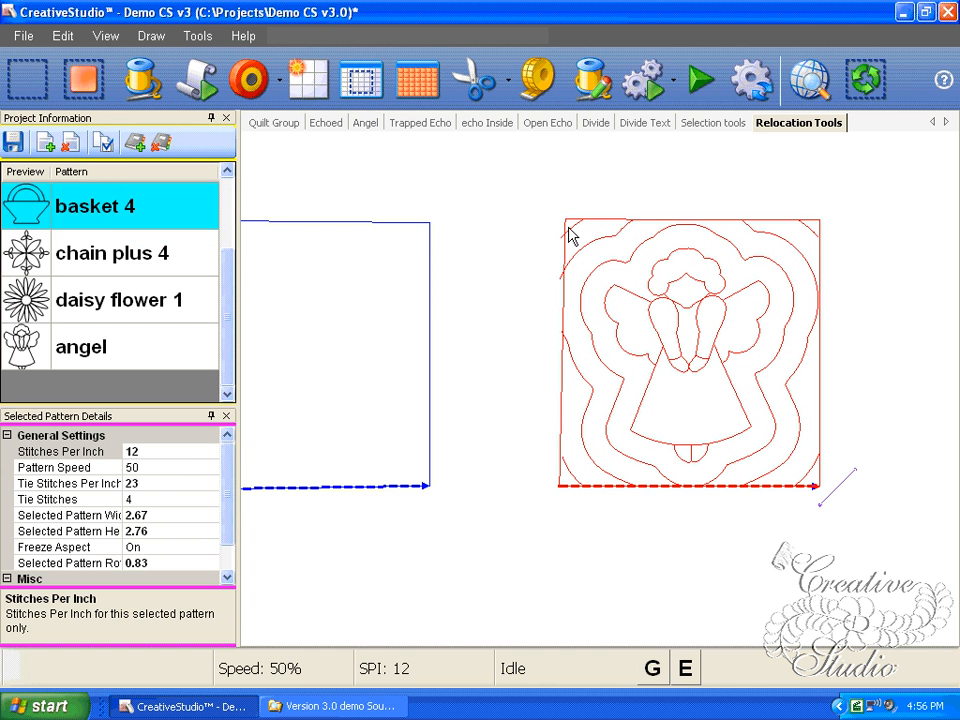
pyautogui.click(152, 36)
pyautogui.moveTo(200, 55)
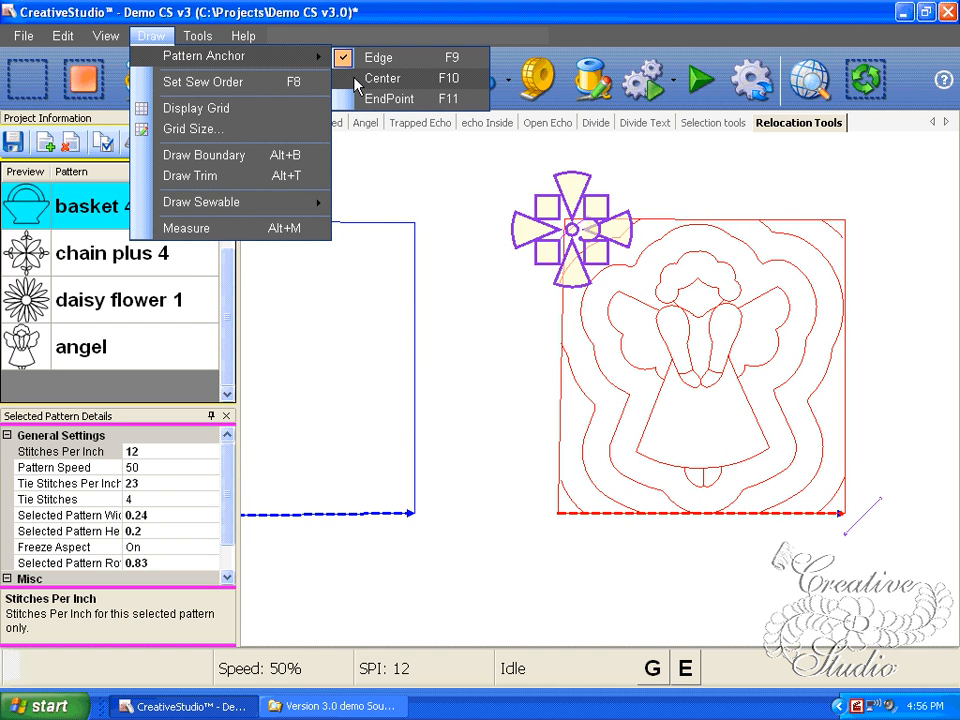
pyautogui.click(380, 99)
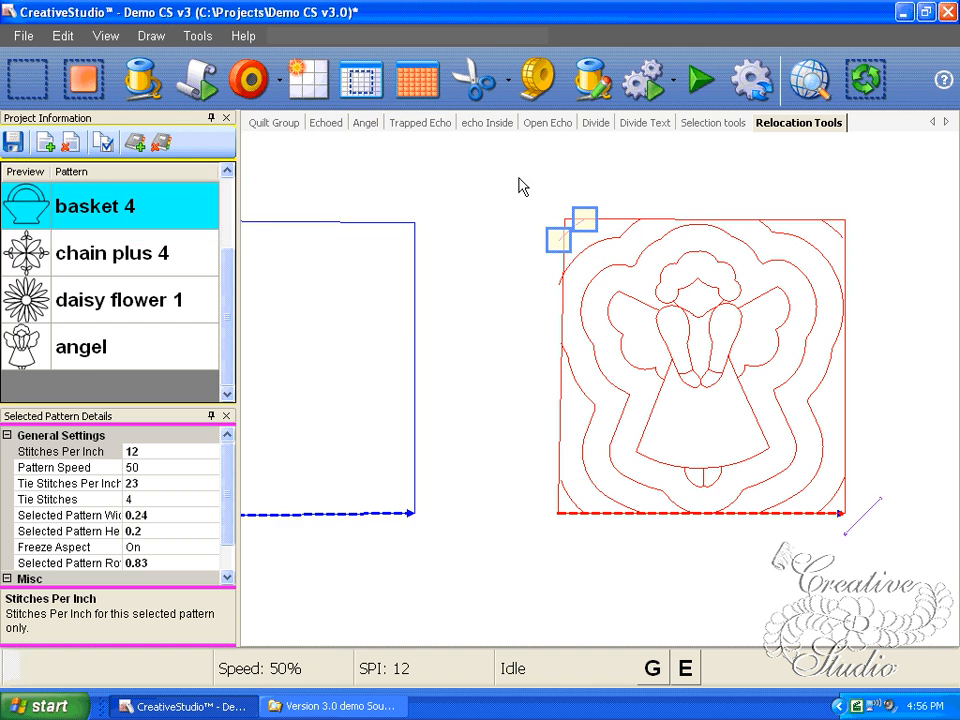
# Step: Pull the left ends of the upper-left corner piece and the middle echo's upper-left section onto the boundary's left line
pyautogui.scroll(1, 560, 245)
pyautogui.click(558, 237)
pyautogui.moveTo(560, 237); pyautogui.dragTo(561, 236)
pyautogui.moveTo(561, 283); pyautogui.dragTo(561, 283)
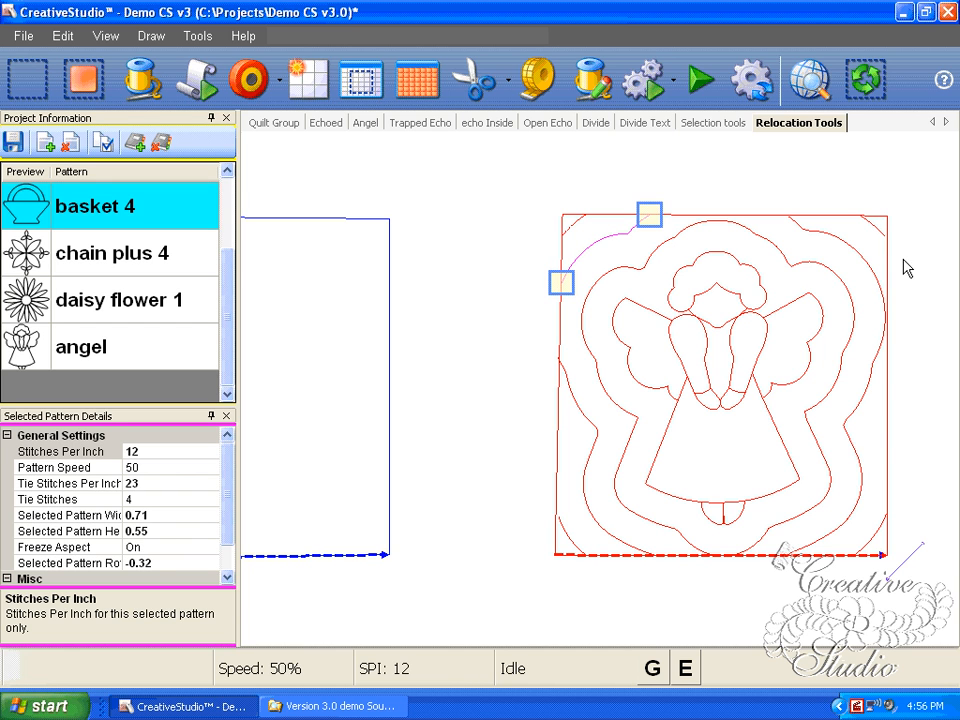
# Step: Adjust the lower end of the relocated upper-right corner echo piece to meet the boundary's right line
pyautogui.click(876, 229)
pyautogui.click(885, 236)
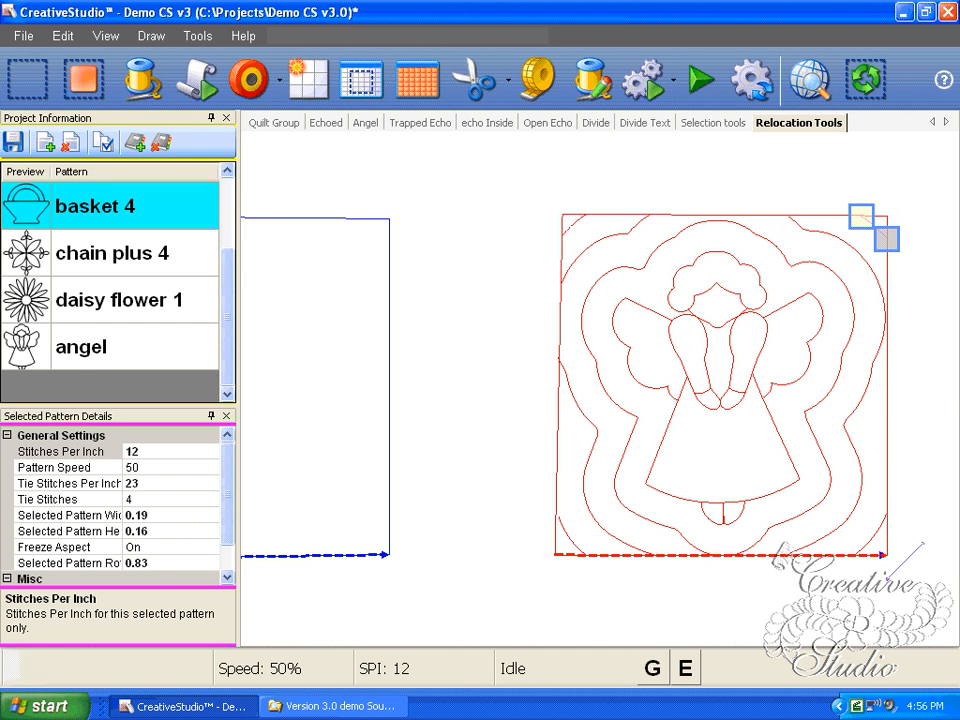
pyautogui.click(926, 388)
pyautogui.scroll(-1, 897, 391)
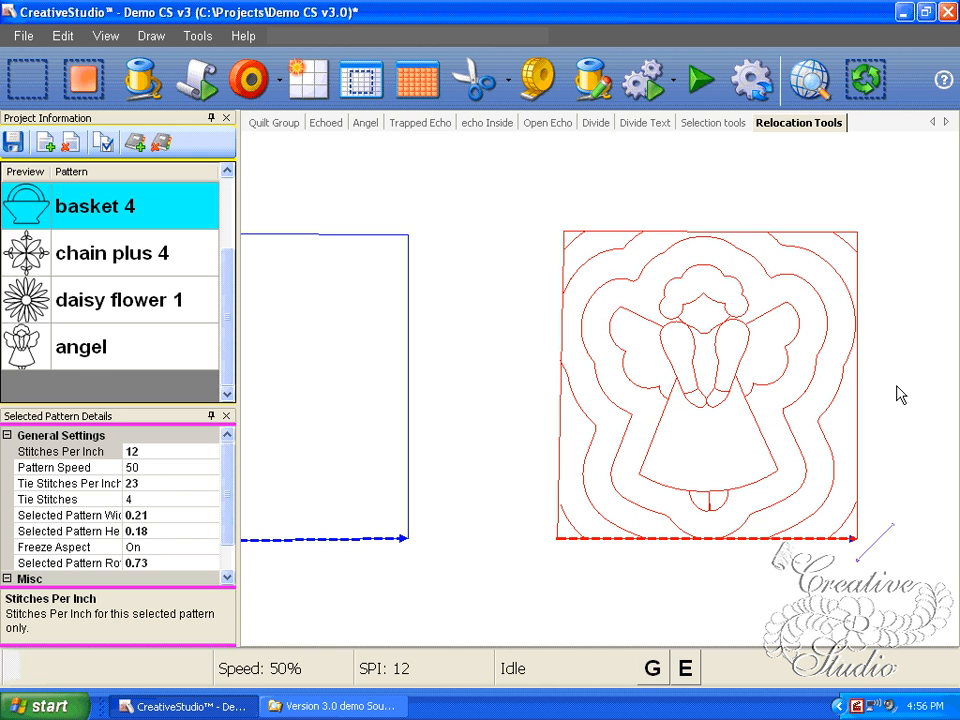
# Step: Select the whole relocated angel group with its echoes and mark the group as unsewn
pyautogui.moveTo(915, 594); pyautogui.dragTo(542, 197)
pyautogui.rightClick(652, 300)
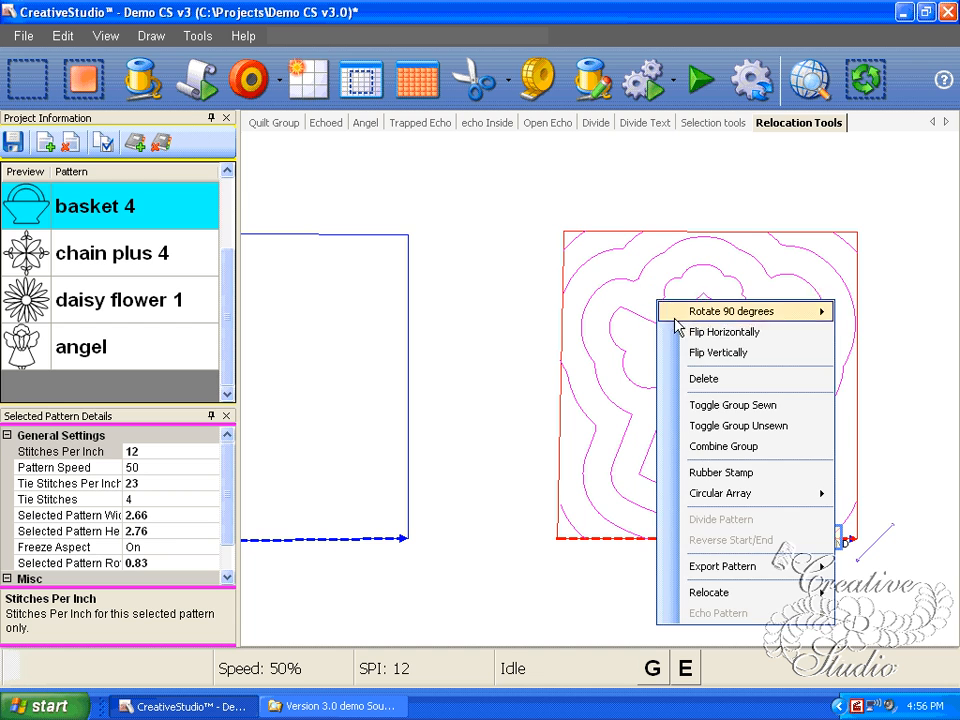
pyautogui.click(750, 425)
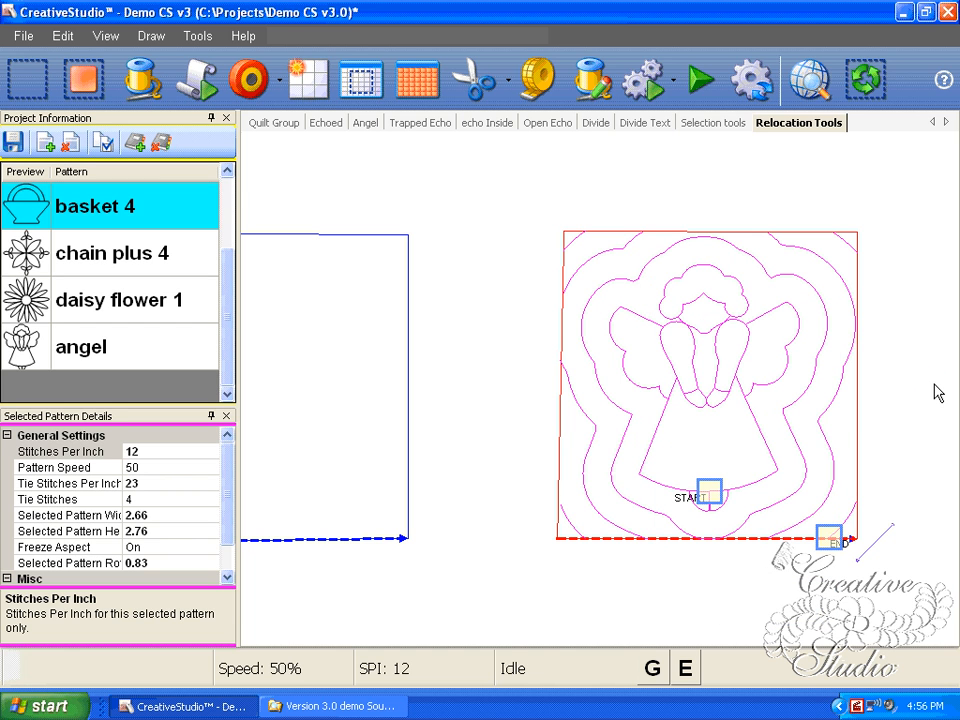
pyautogui.click(938, 392)
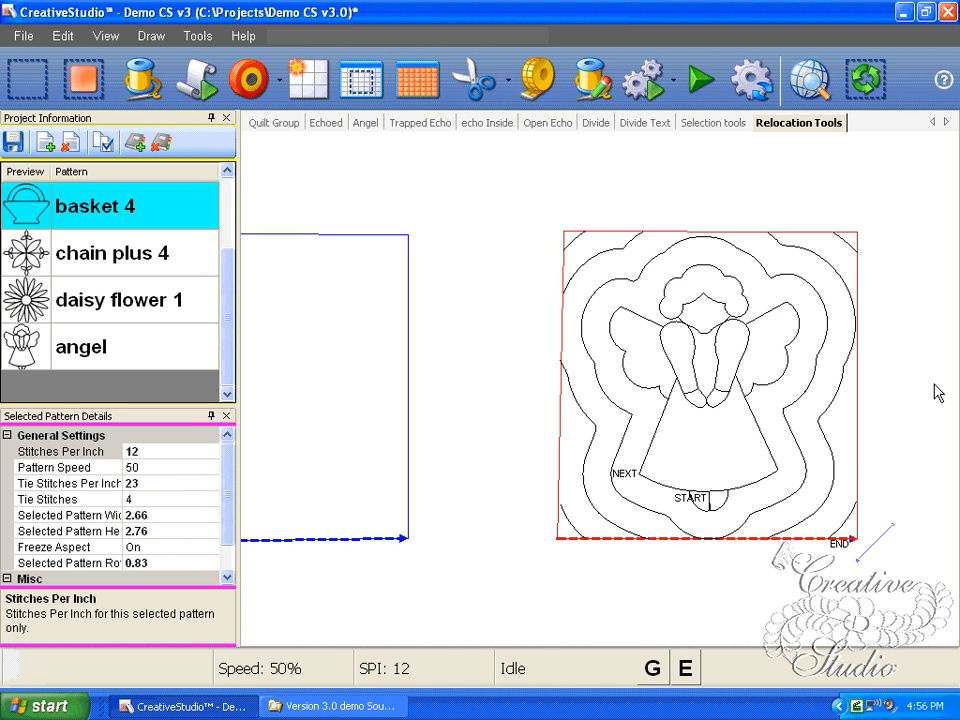
pyautogui.click(578, 252)
pyautogui.click(576, 243)
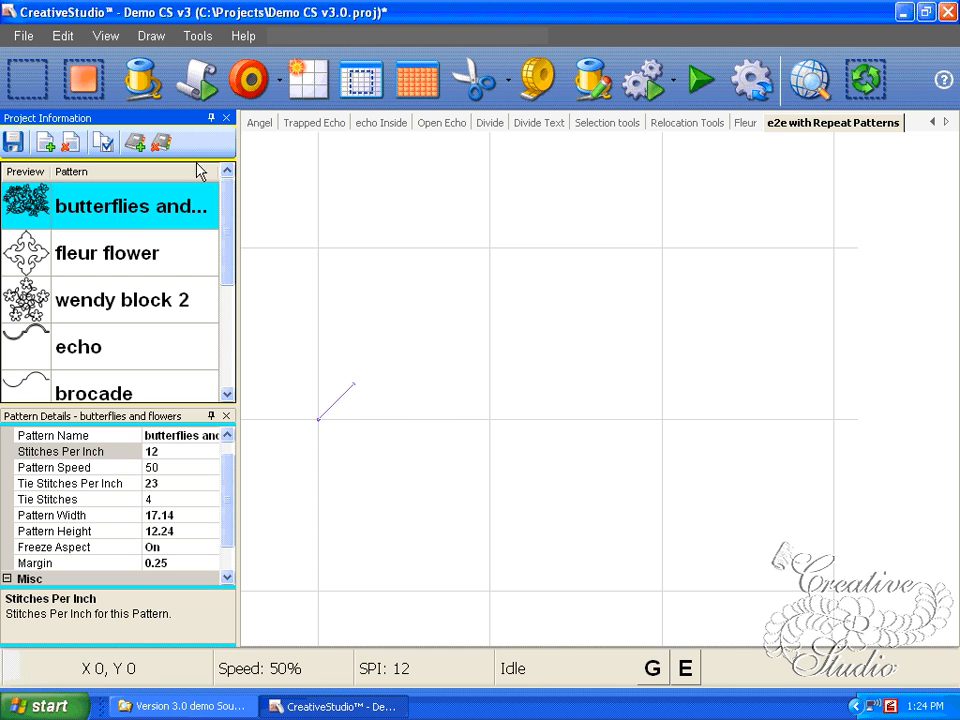
# Step: Start Repeat Patterns with the butterflies and flowers pattern, setting the pattern height to 6 and the reference point to UpperLeftCorner
pyautogui.click(290, 88)
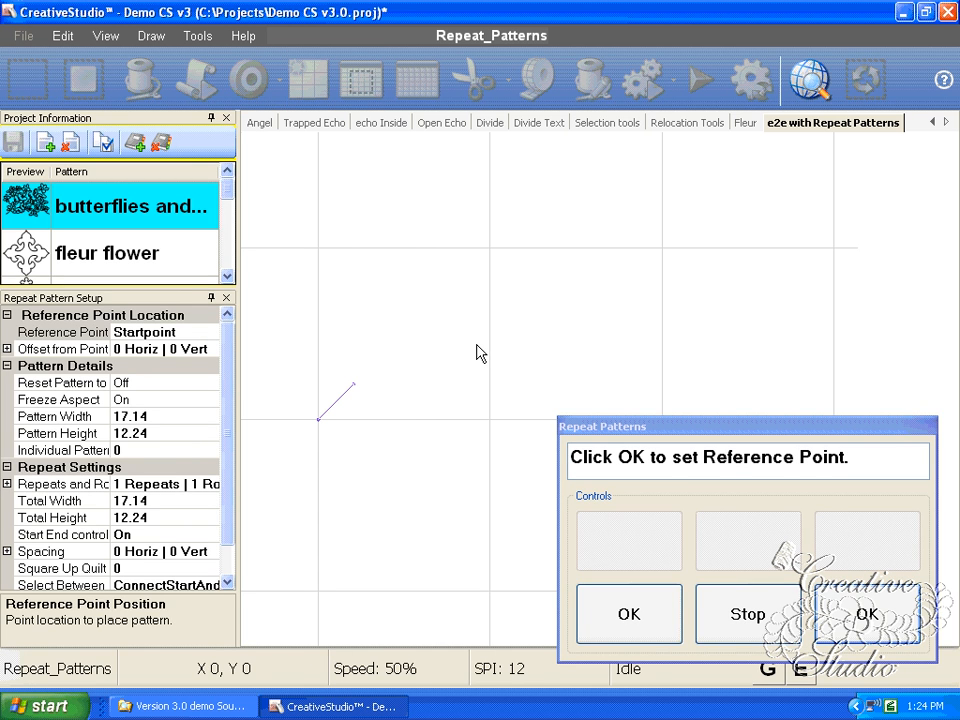
pyautogui.click(155, 433)
pyautogui.write('6')
pyautogui.press('Return')
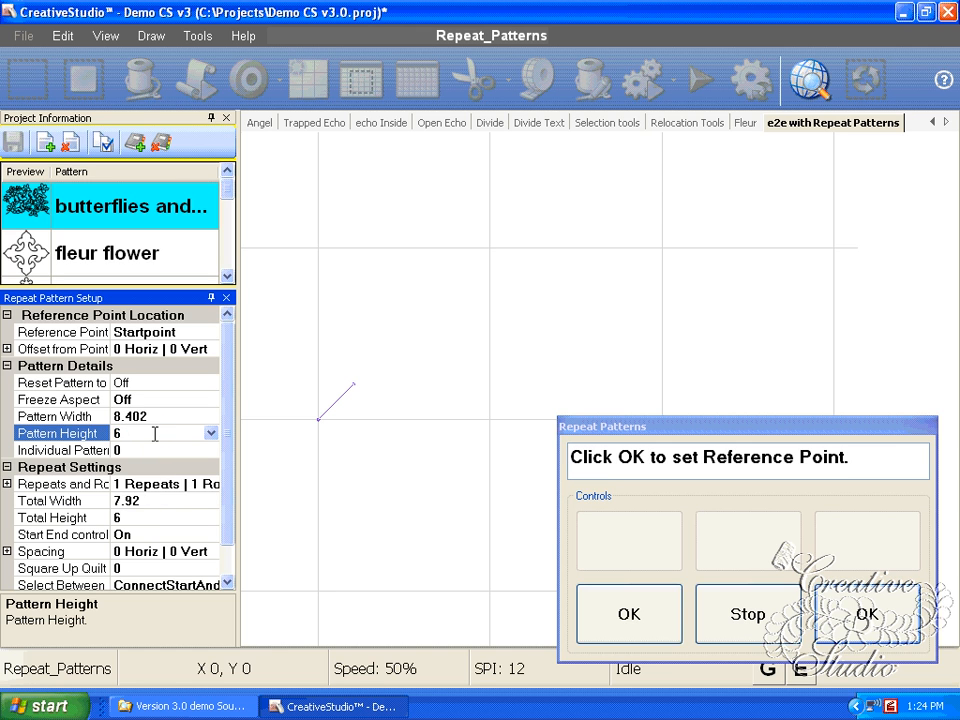
pyautogui.click(209, 332)
pyautogui.click(178, 351)
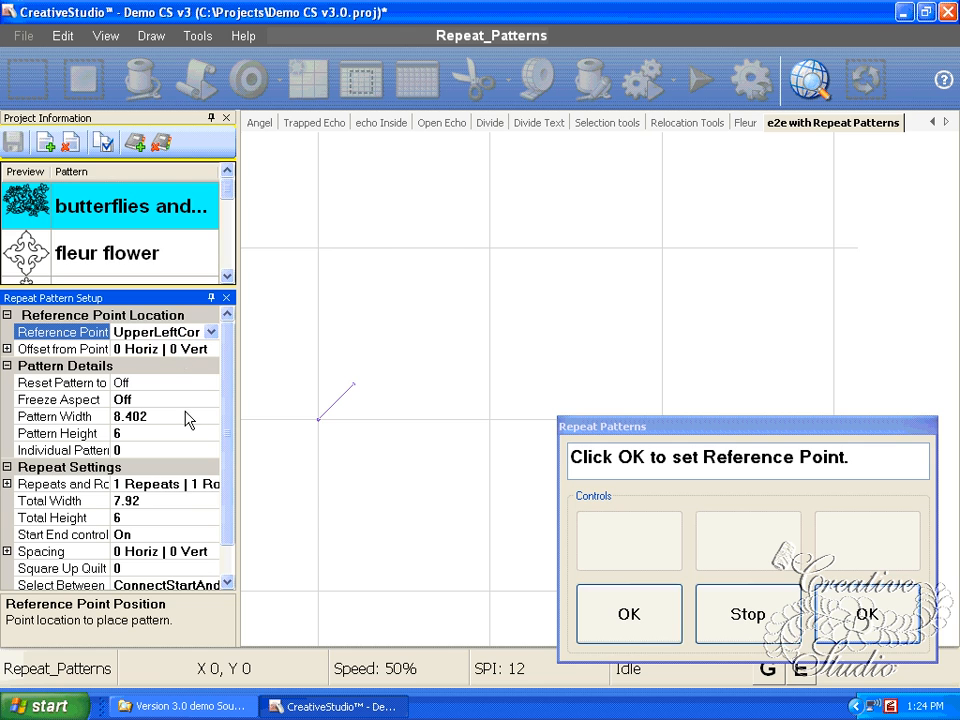
# Step: Set the repeat layout's total width to 30 and total height to 60, and place it at the reference point
pyautogui.click(163, 501)
pyautogui.click(162, 501)
pyautogui.doubleClick(162, 501)
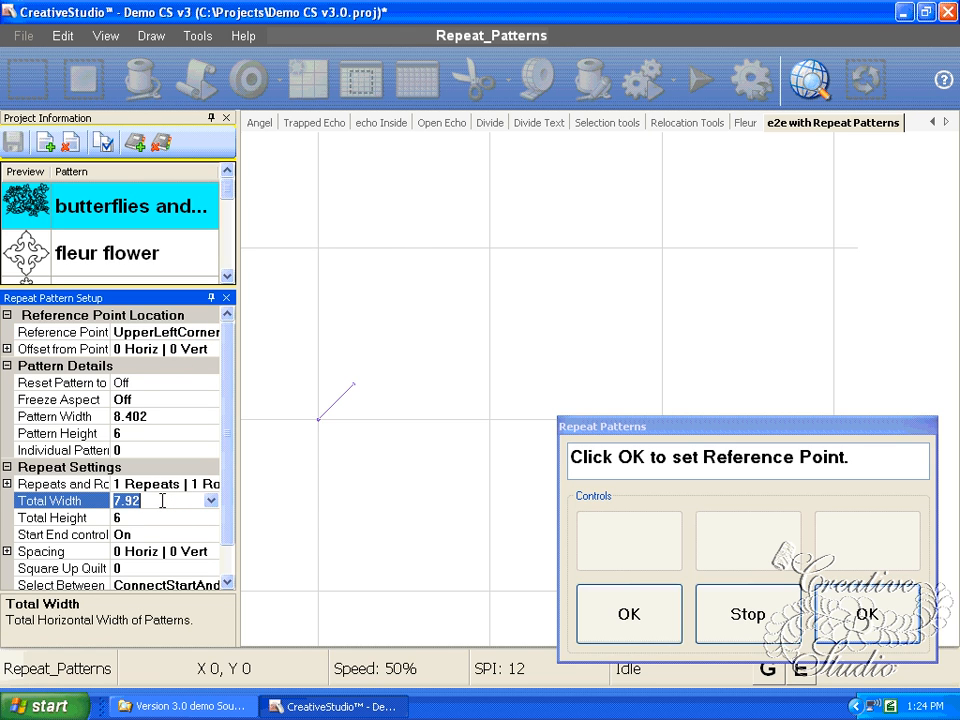
pyautogui.write('30')
pyautogui.press('Return')
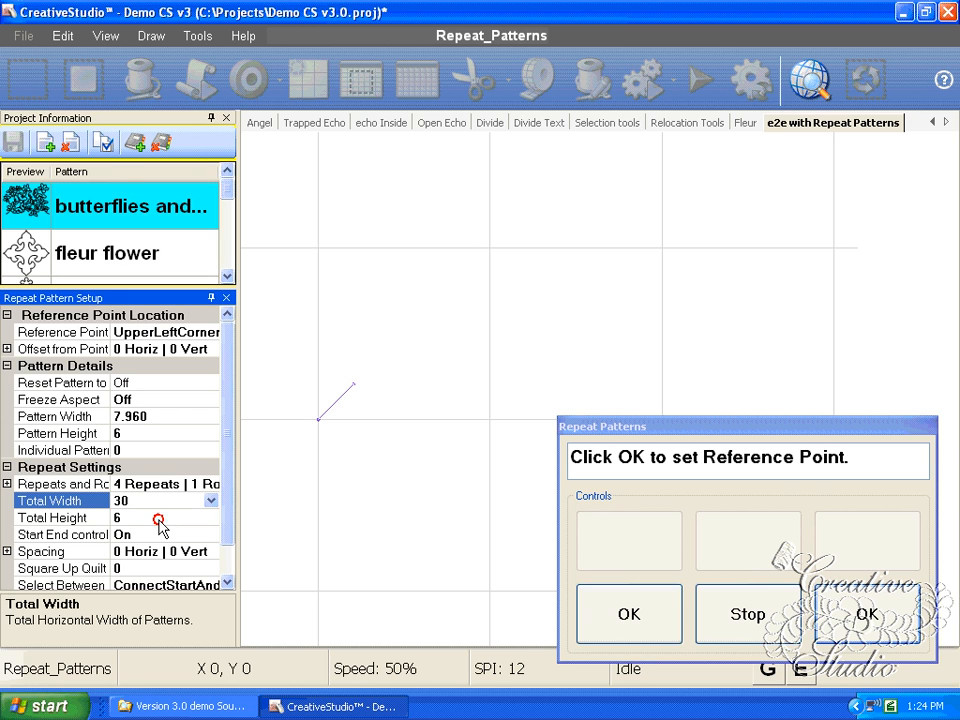
pyautogui.click(158, 518)
pyautogui.write('60')
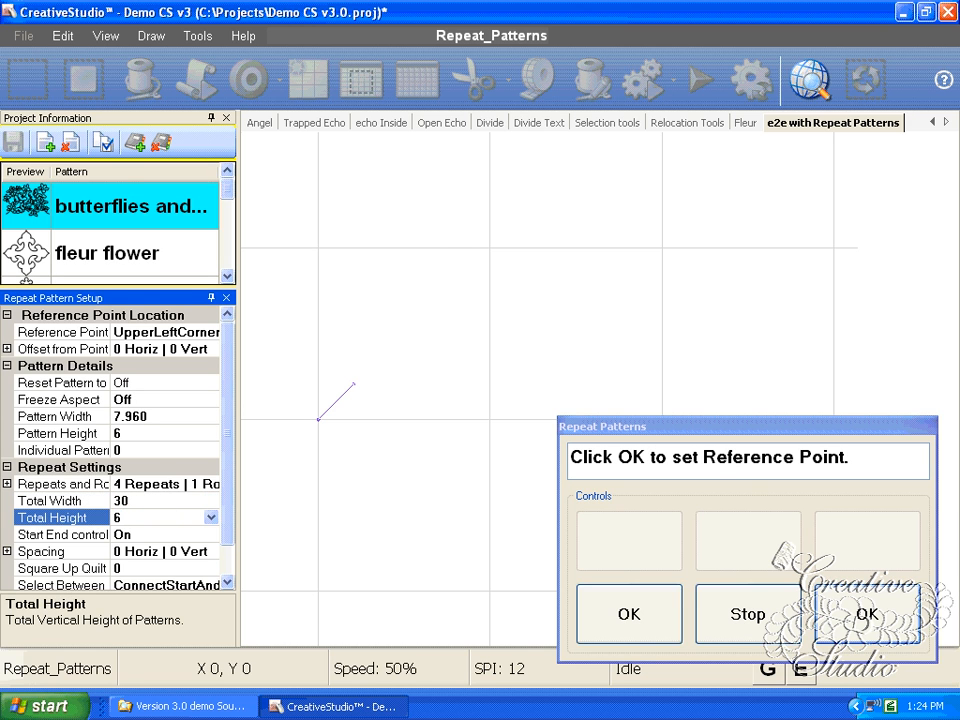
pyautogui.press('Return')
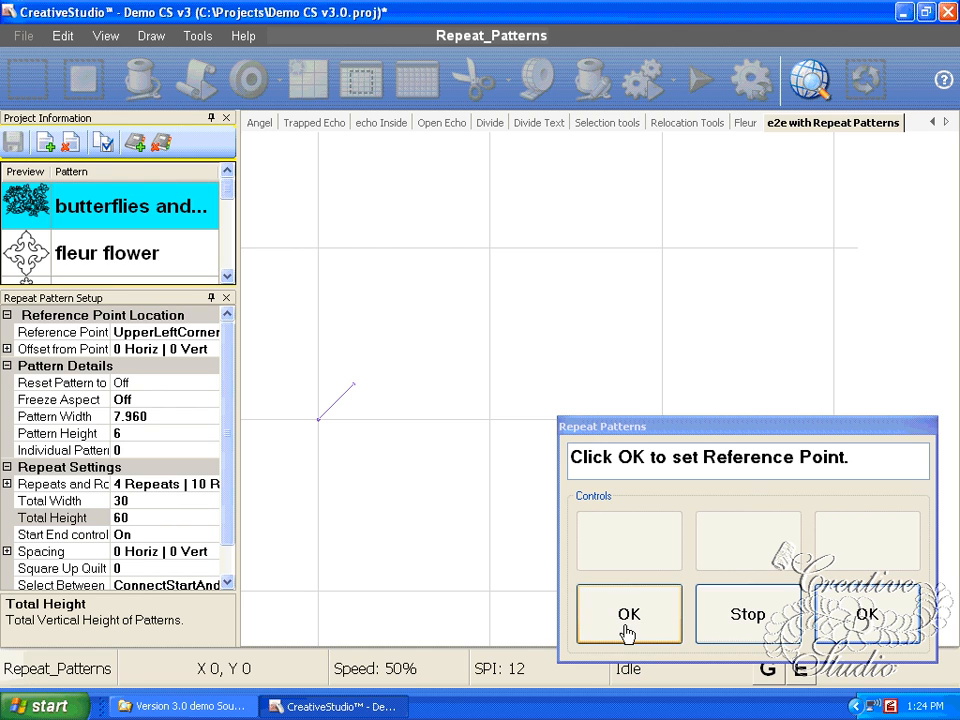
pyautogui.click(627, 615)
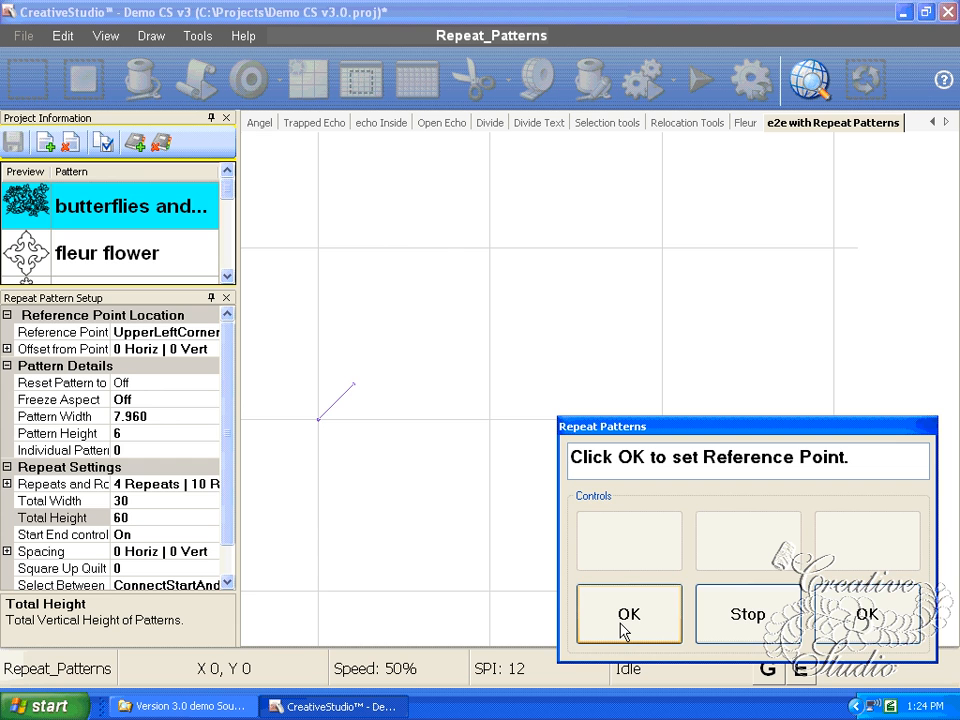
pyautogui.click(624, 622)
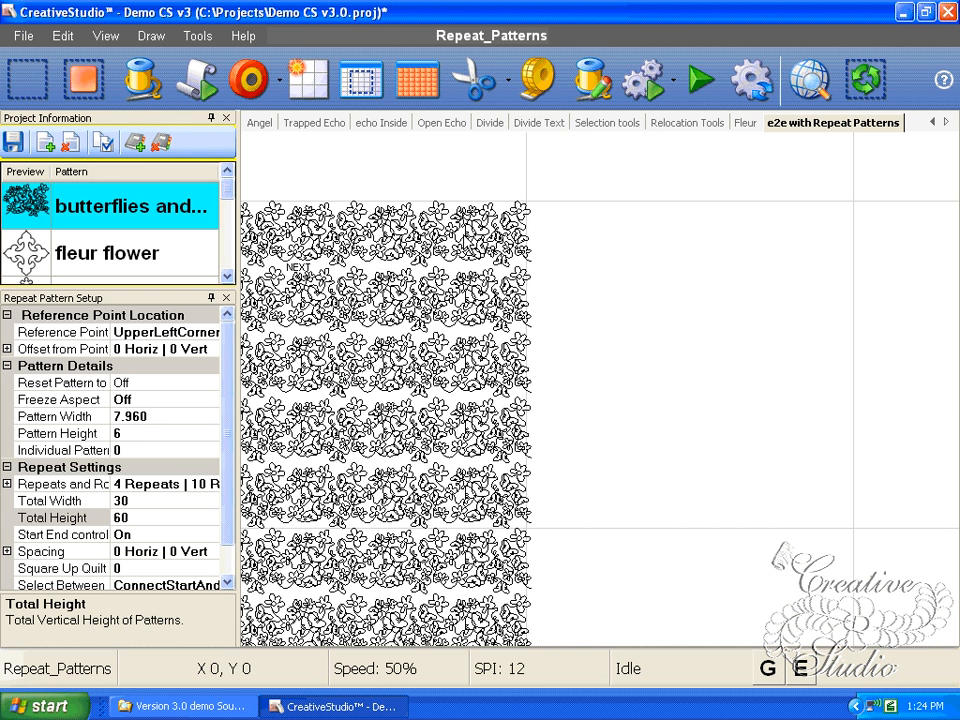
# Step: Turn off Start End controlled for the repeated pattern and set its total width to 30
pyautogui.scroll(1, 548, 307)
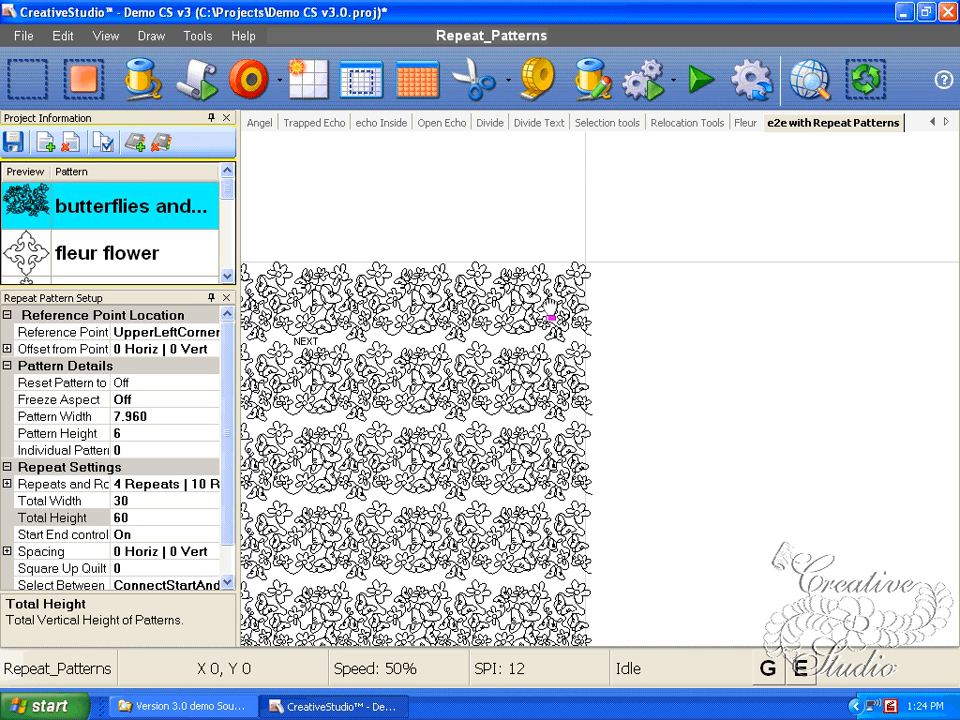
pyautogui.moveTo(550, 310); pyautogui.dragTo(683, 305)
pyautogui.scroll(1, 683, 305)
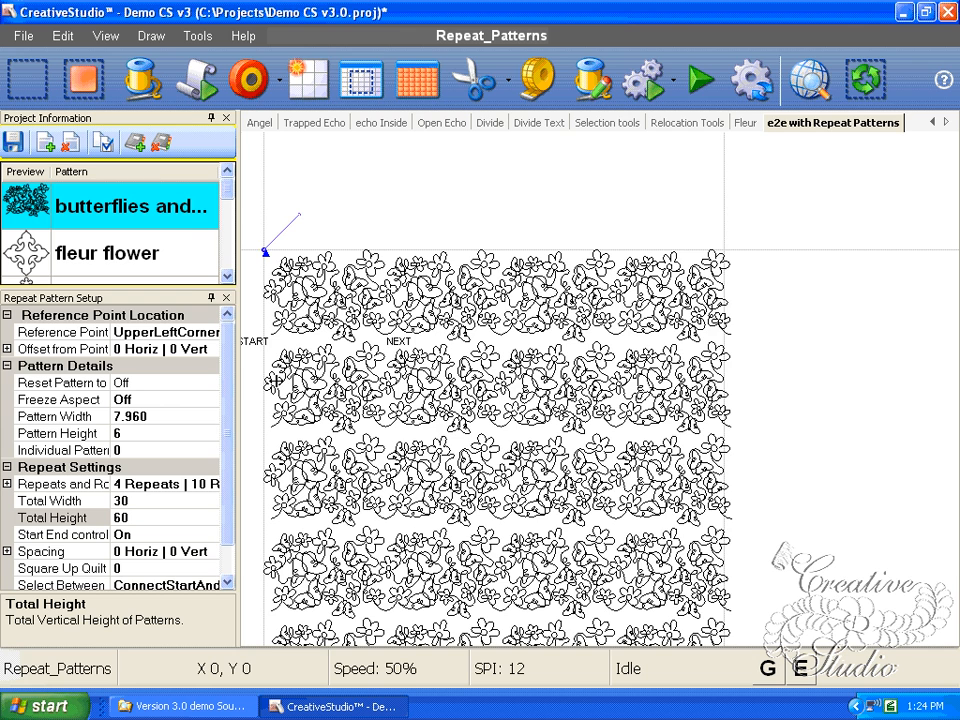
pyautogui.moveTo(272, 380); pyautogui.dragTo(274, 381)
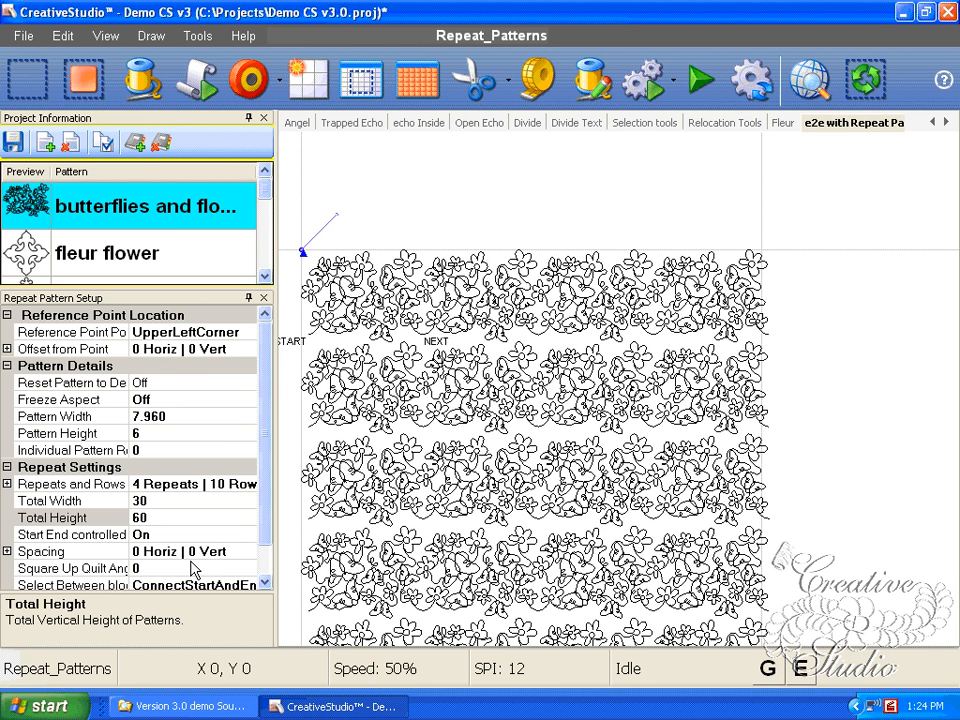
pyautogui.click(123, 535)
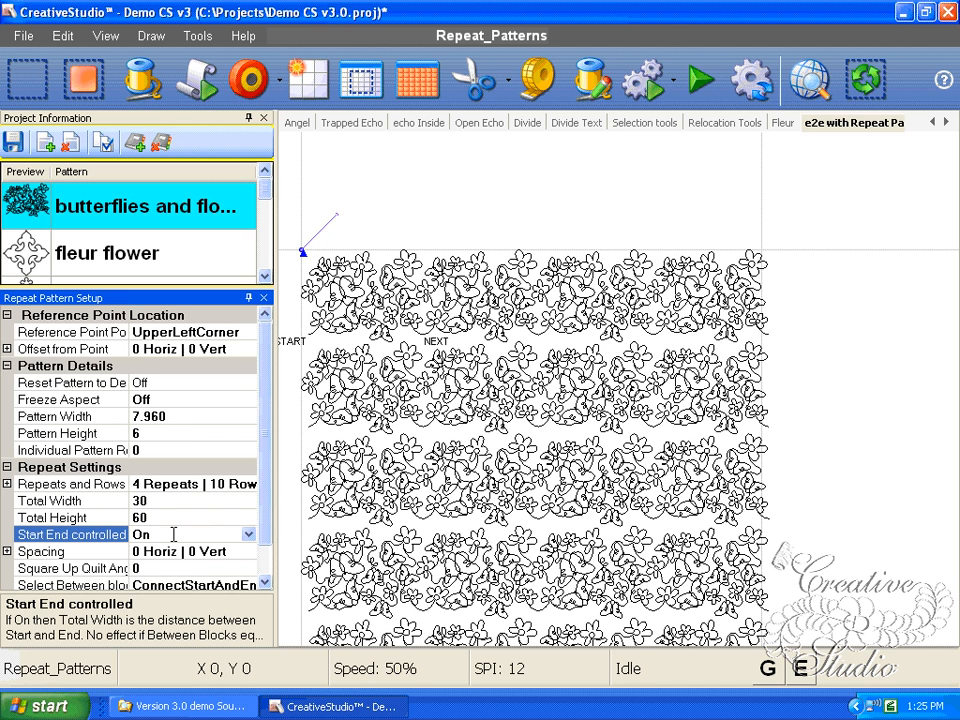
pyautogui.doubleClick(173, 534)
pyautogui.click(174, 501)
pyautogui.doubleClick(174, 501)
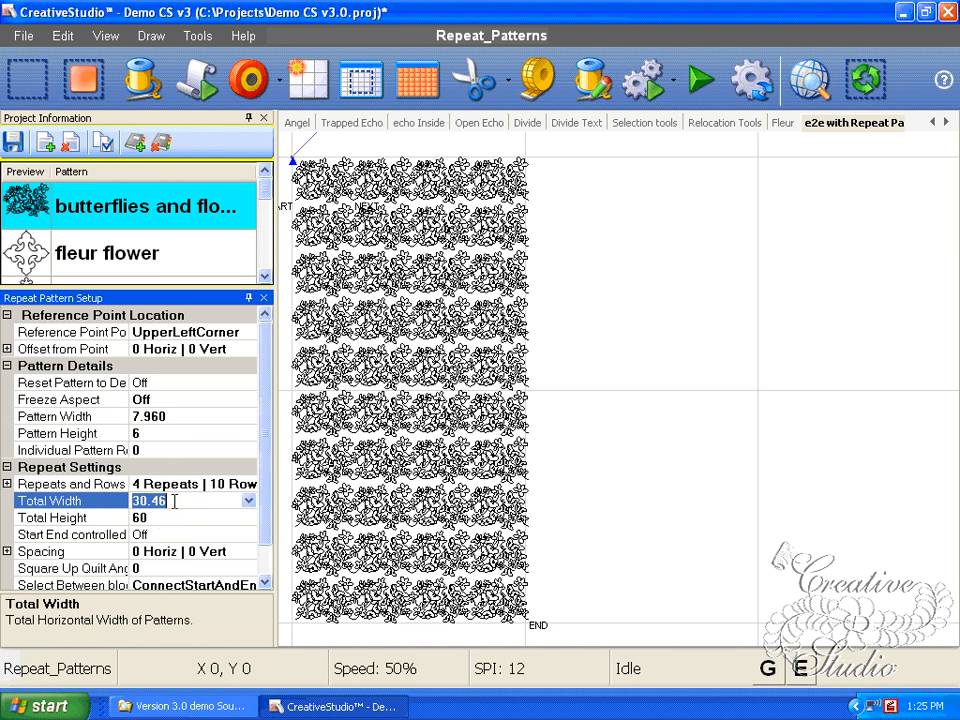
pyautogui.write('30')
pyautogui.press('Return')
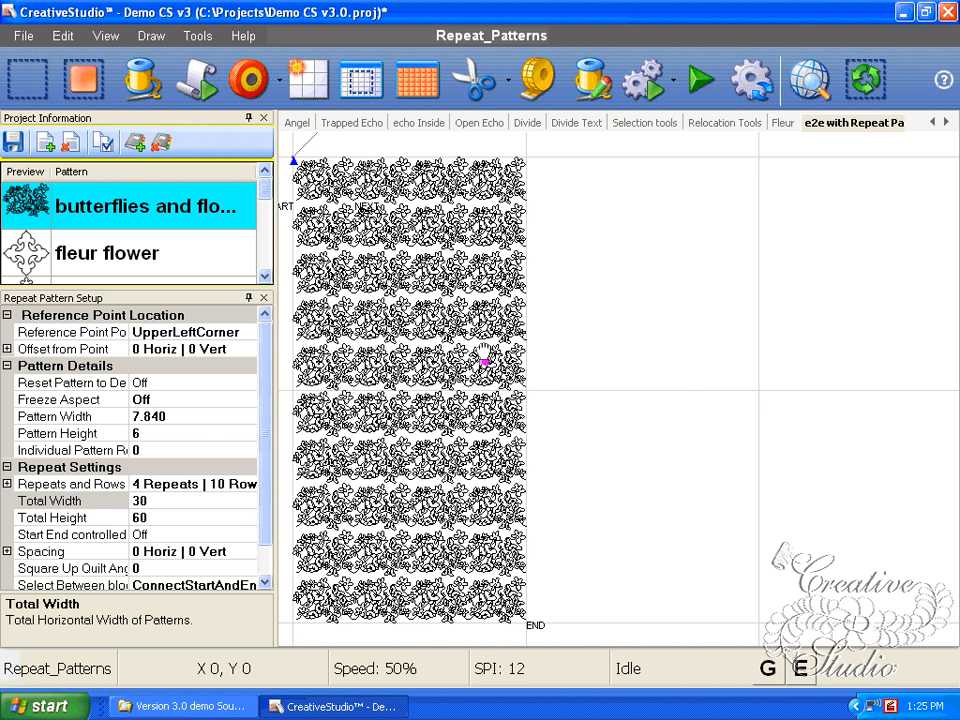
# Step: Set the vertical spacing between the pattern rows to -0.6 and apply it to the layout
pyautogui.scroll(5, 484, 355)
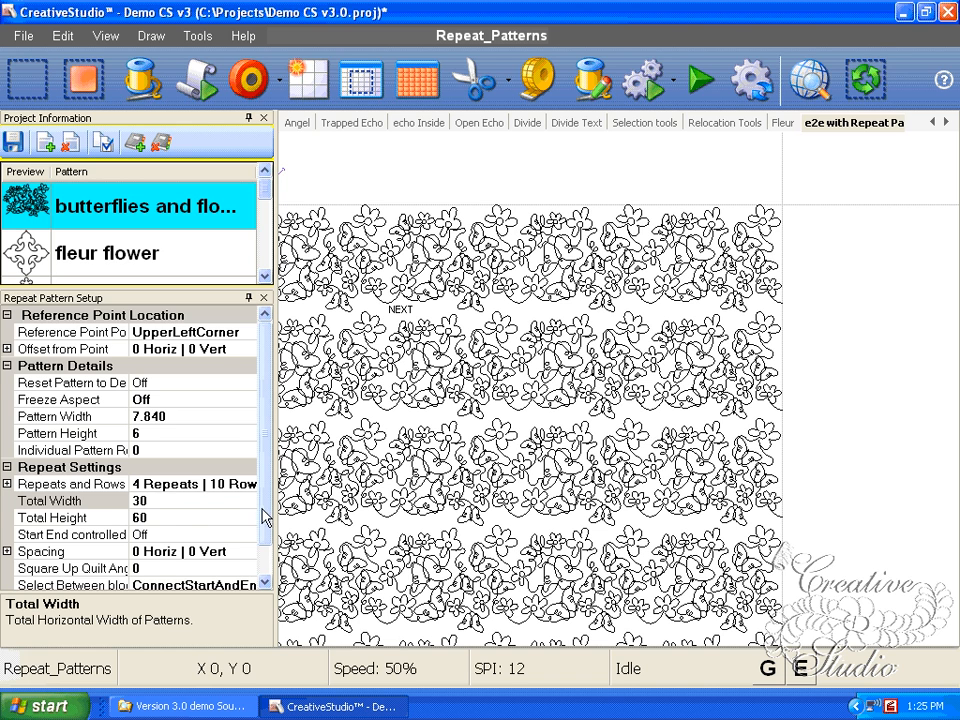
pyautogui.moveTo(265, 517); pyautogui.dragTo(265, 547)
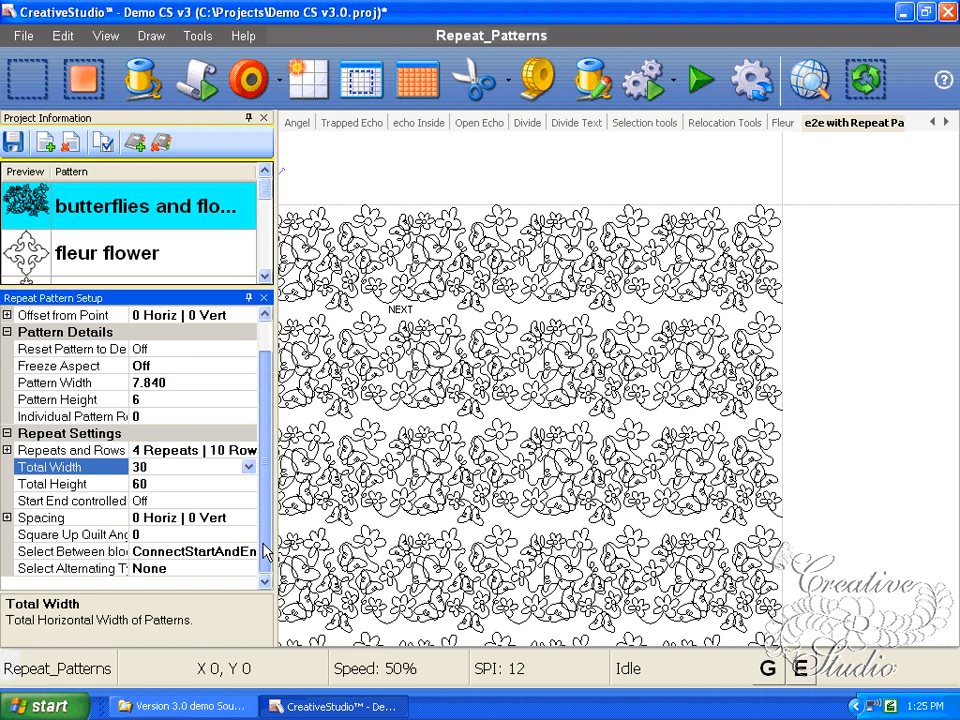
pyautogui.click(251, 518)
pyautogui.click(250, 518)
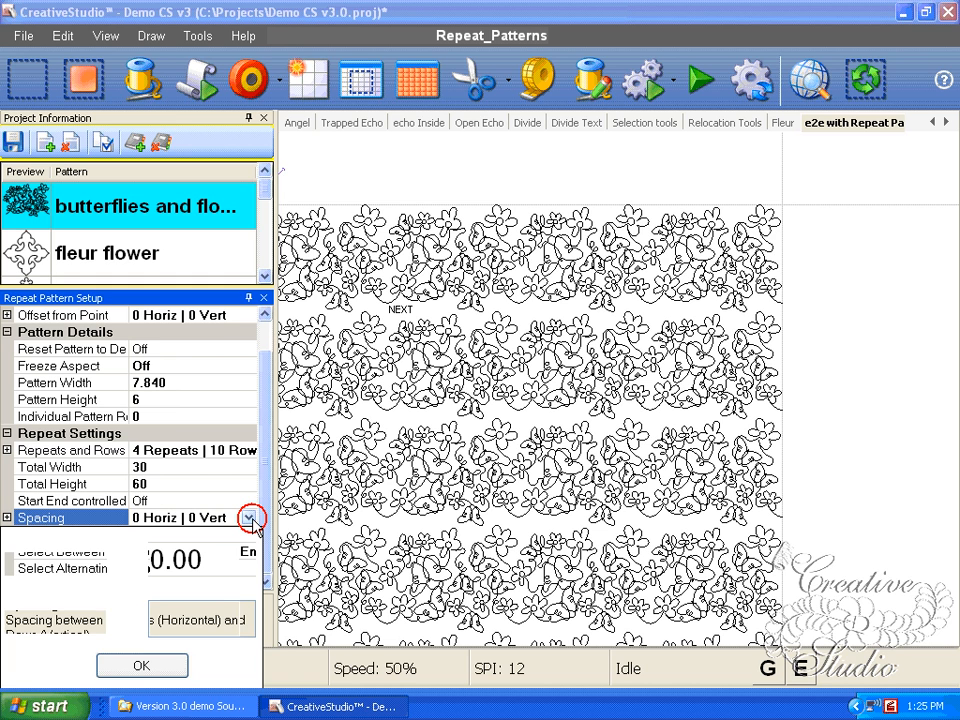
pyautogui.click(246, 628)
pyautogui.click(135, 671)
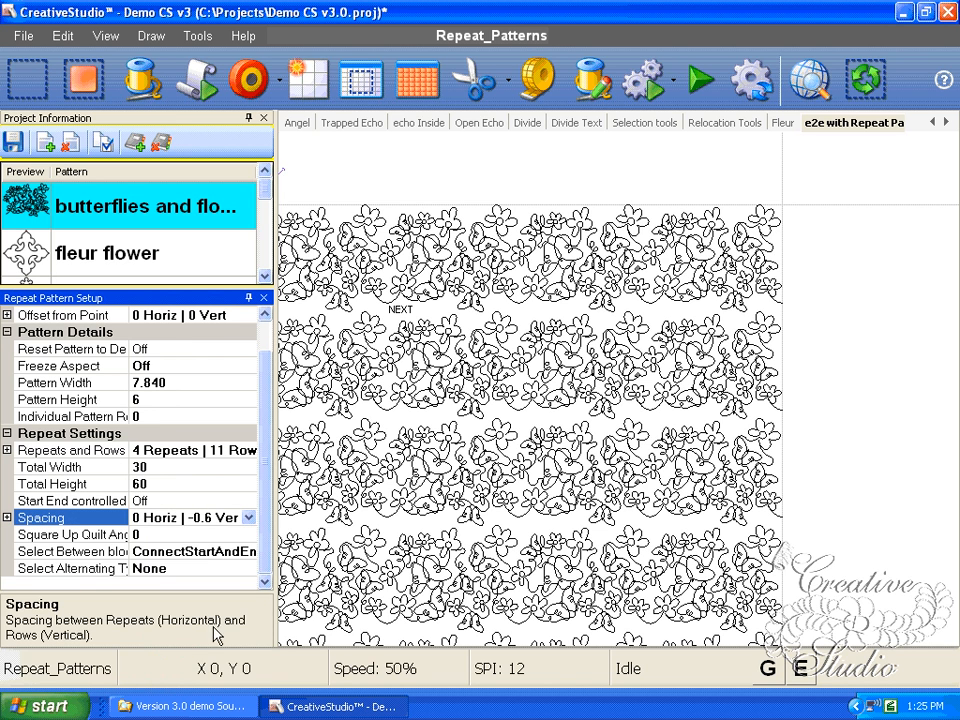
pyautogui.doubleClick(422, 498)
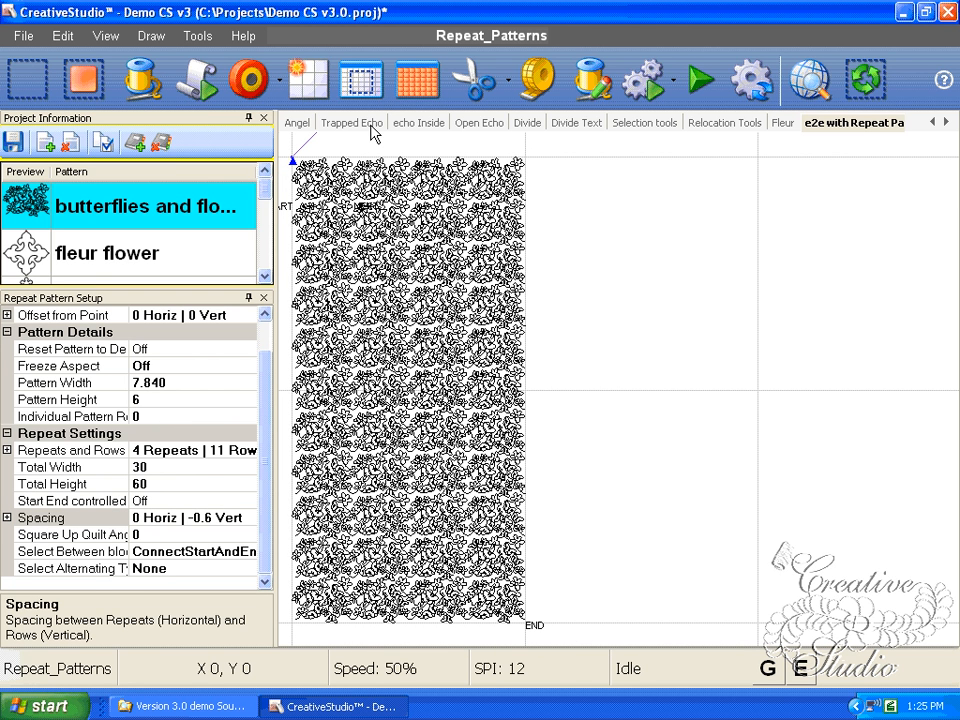
pyautogui.scroll(1, 450, 266)
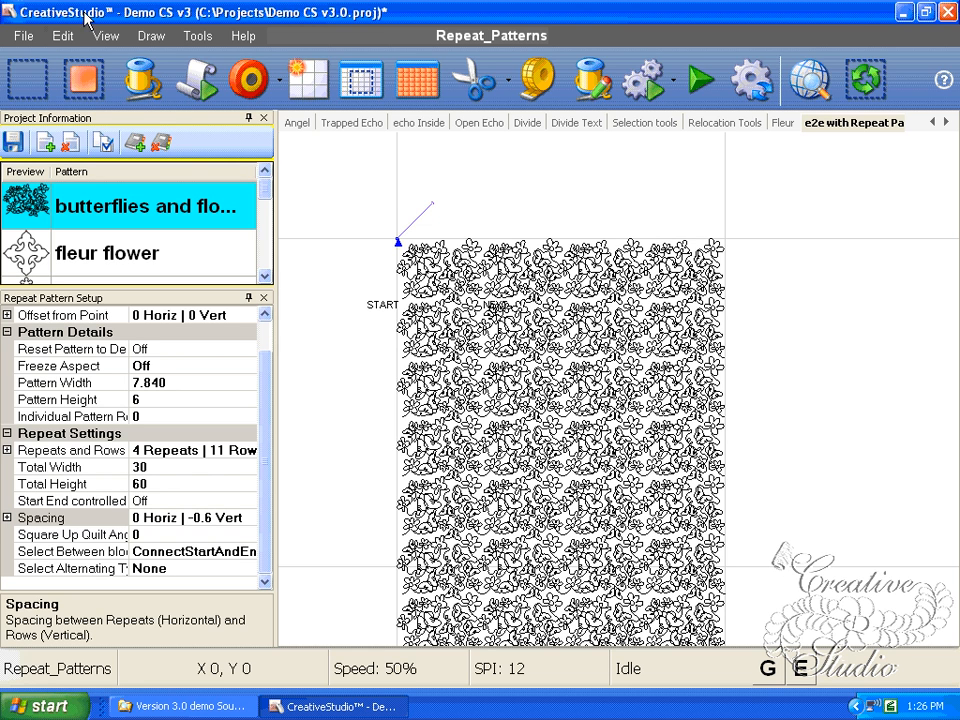
# Step: Mark a boundary around the first three rows of the repeated butterflies and flowers pattern, starting at the layout's upper-left corner
pyautogui.click(30, 80)
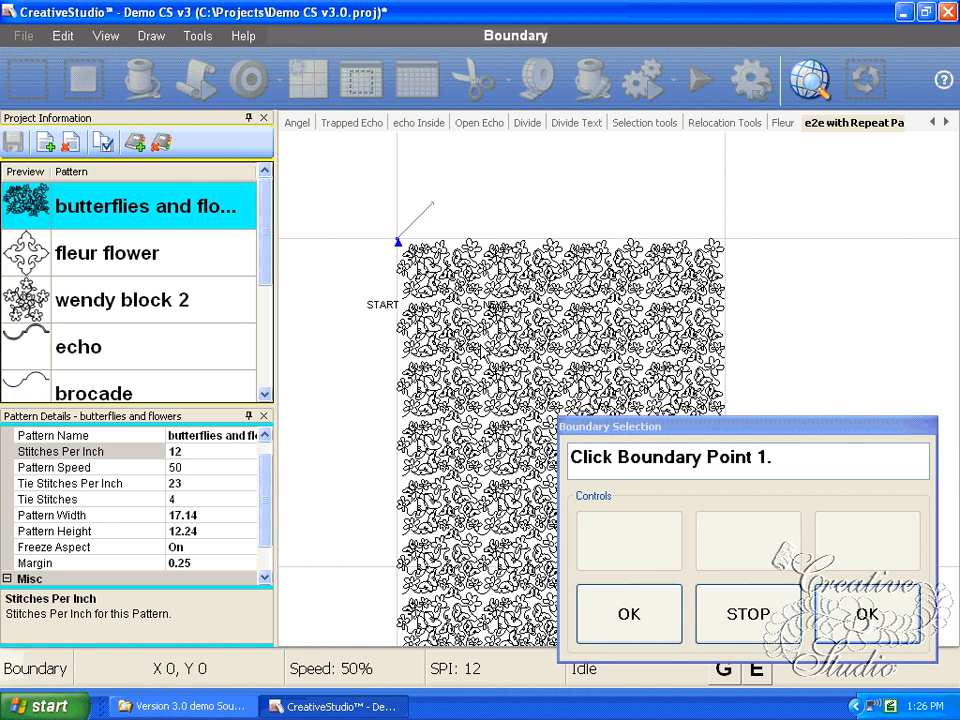
pyautogui.click(398, 239)
pyautogui.click(725, 239)
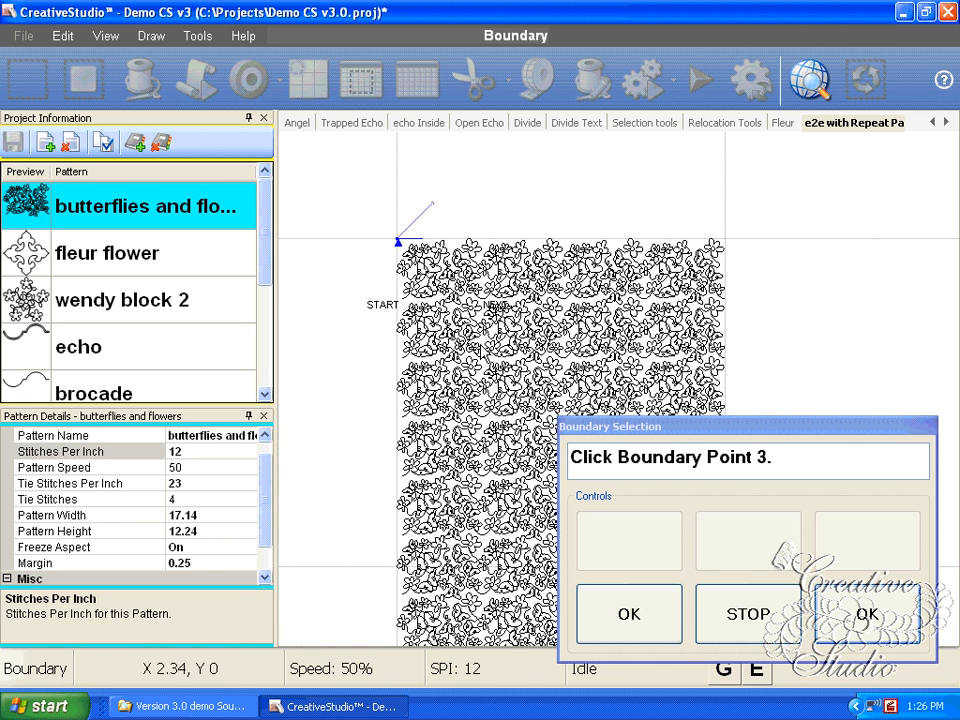
pyautogui.click(481, 346)
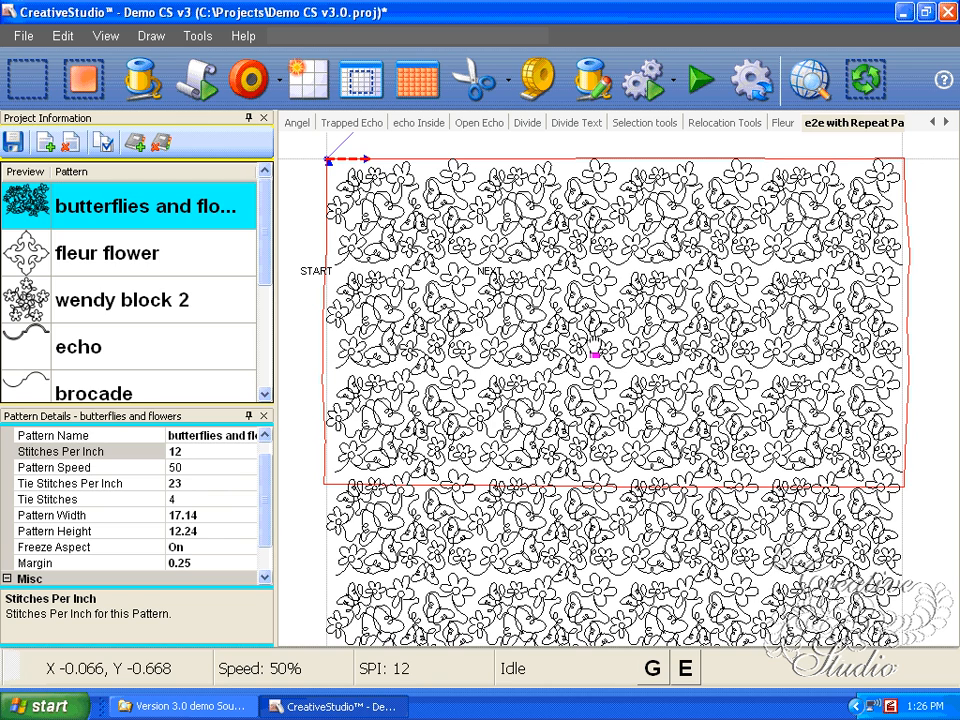
# Step: Examine the leftmost pattern blocks of the first three rows within the boundary by selecting them in turn
pyautogui.moveTo(595, 347); pyautogui.dragTo(579, 356)
pyautogui.click(403, 249)
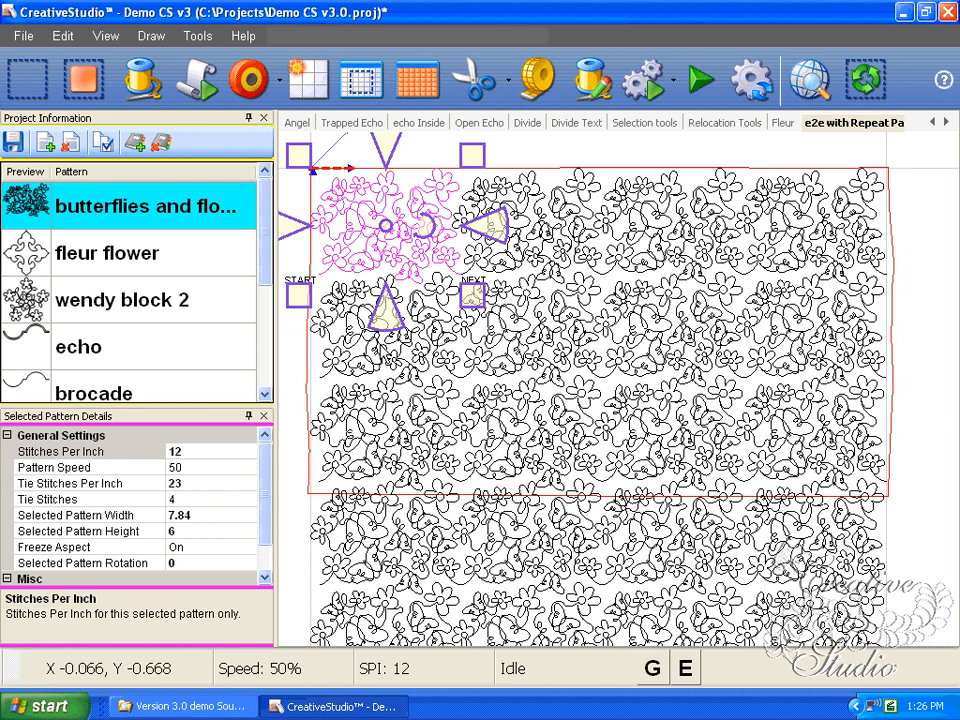
pyautogui.click(358, 341)
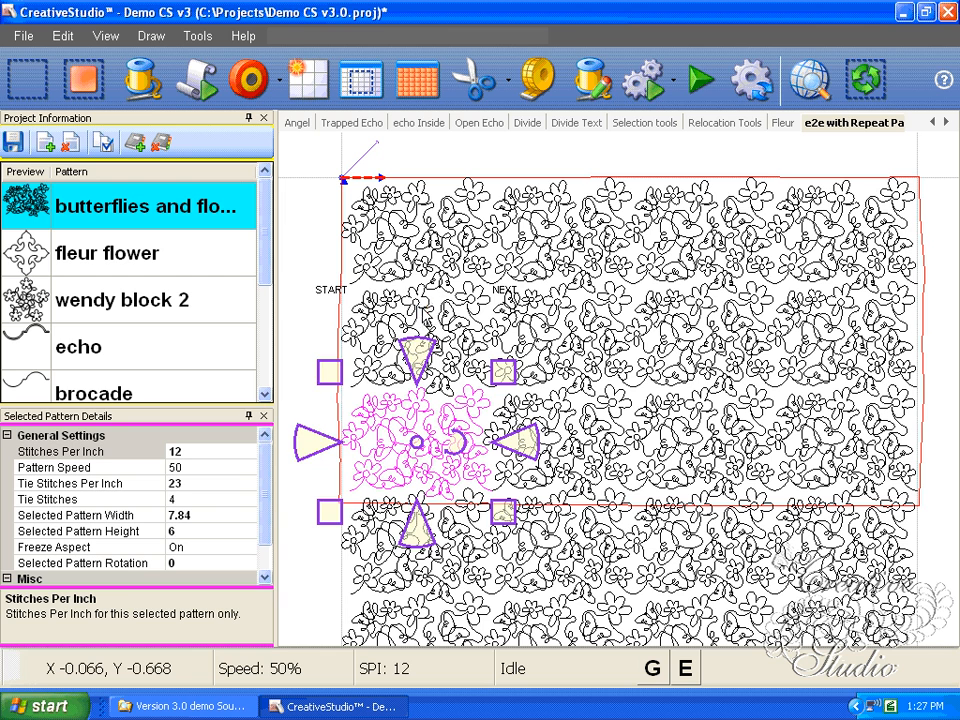
pyautogui.click(420, 309)
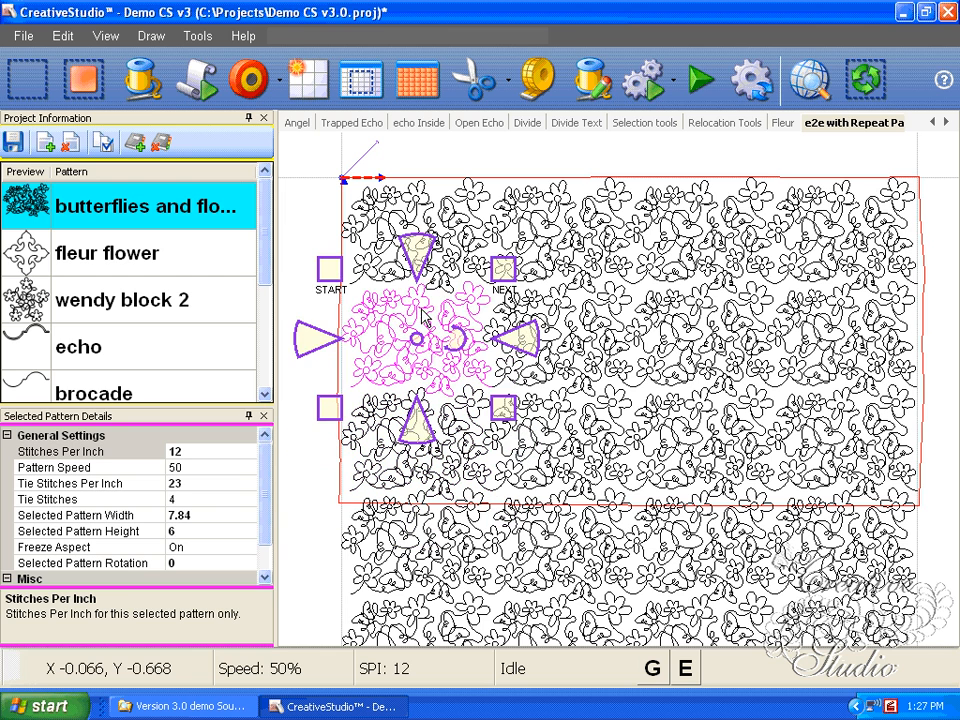
pyautogui.click(296, 397)
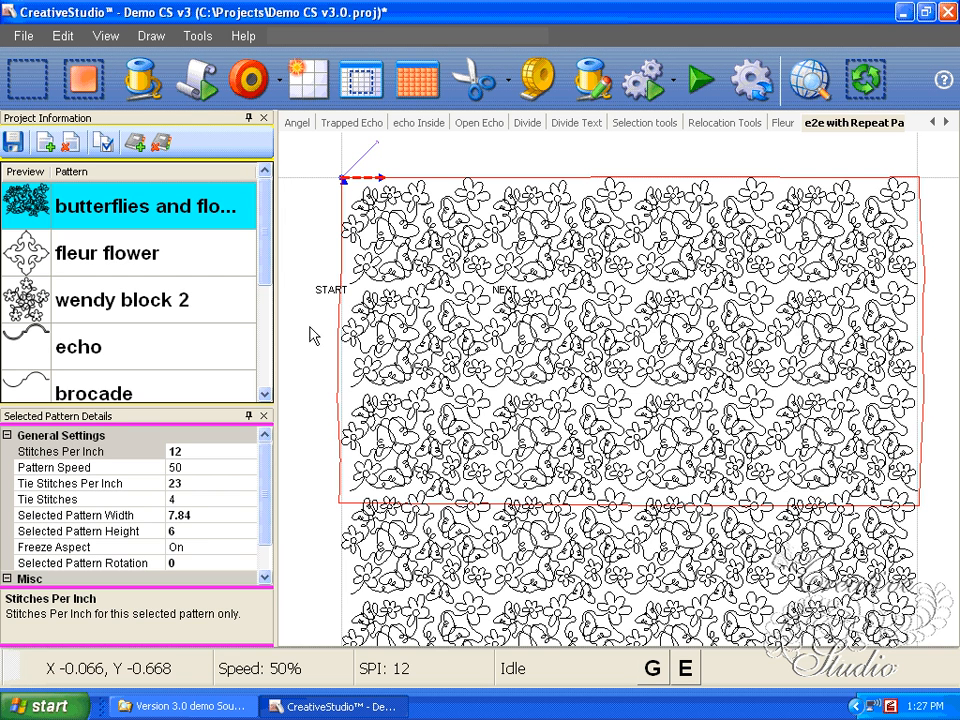
# Step: Sew the three butterflies and flowers rows that lie inside the boundary
pyautogui.moveTo(347, 238); pyautogui.dragTo(325, 264)
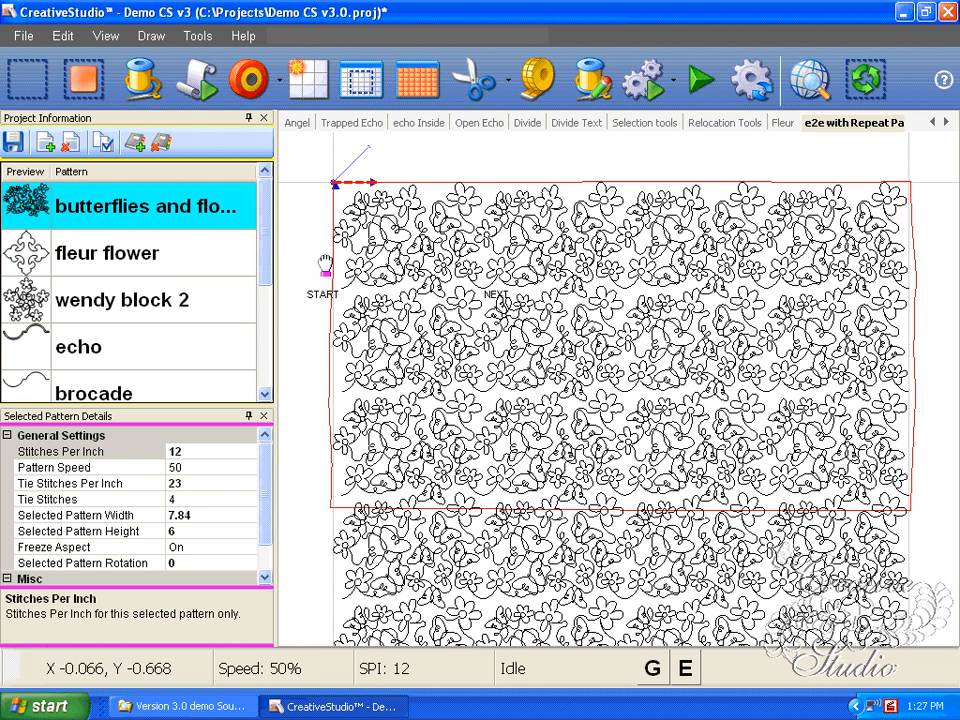
pyautogui.scroll(-1, 327, 262)
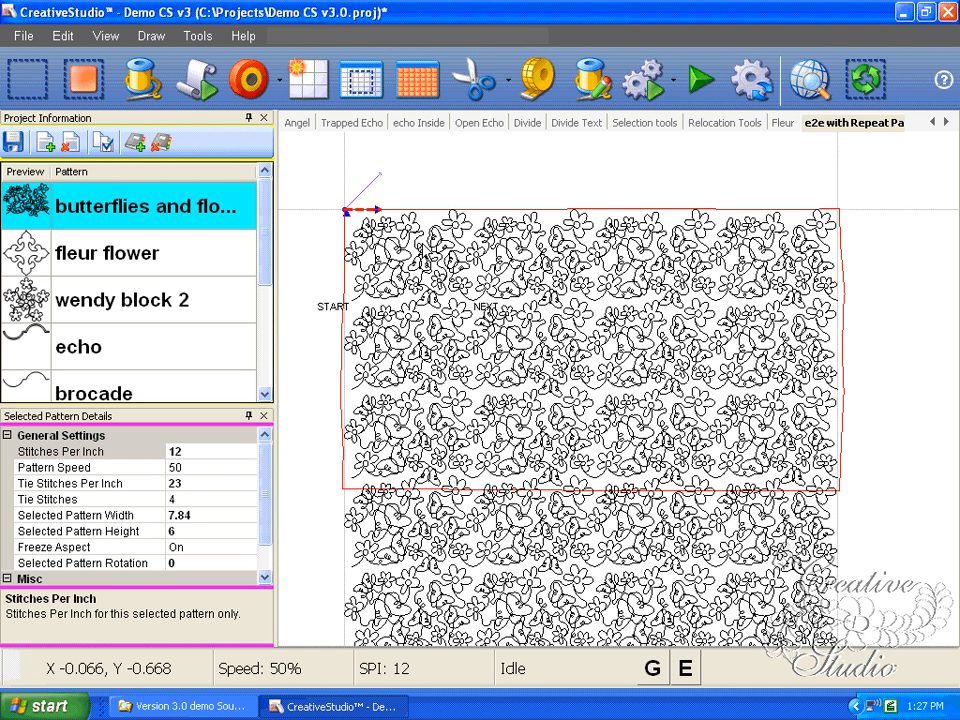
pyautogui.click(140, 79)
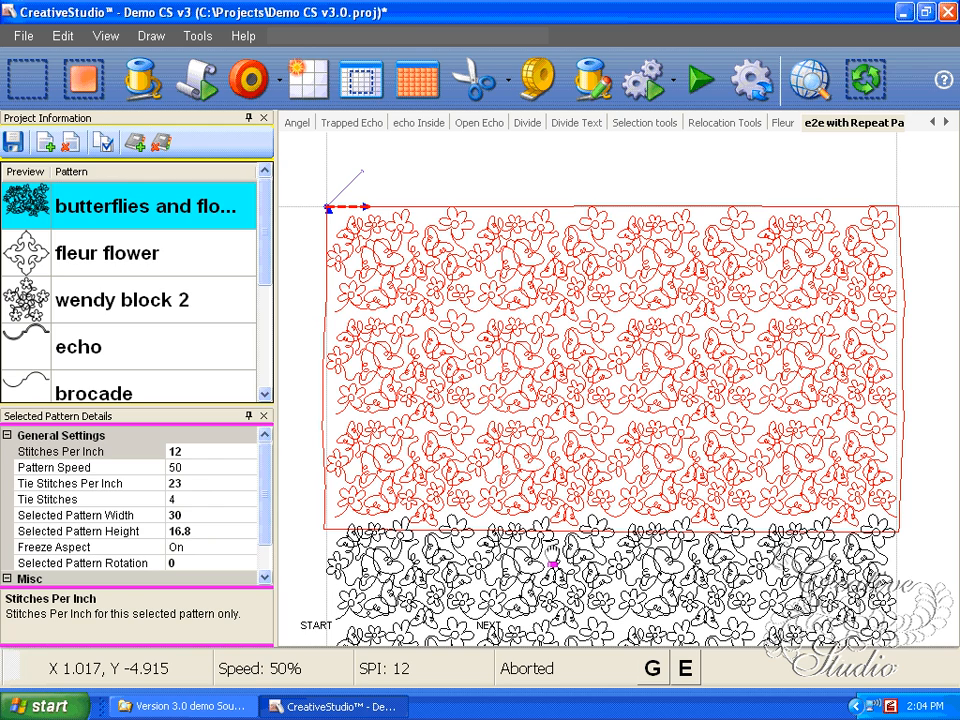
# Step: Realign all patterns with Shift All to 2 points, using the lower-left and lower-right ends of the last sewn row as control points
pyautogui.moveTo(553, 553); pyautogui.dragTo(538, 255)
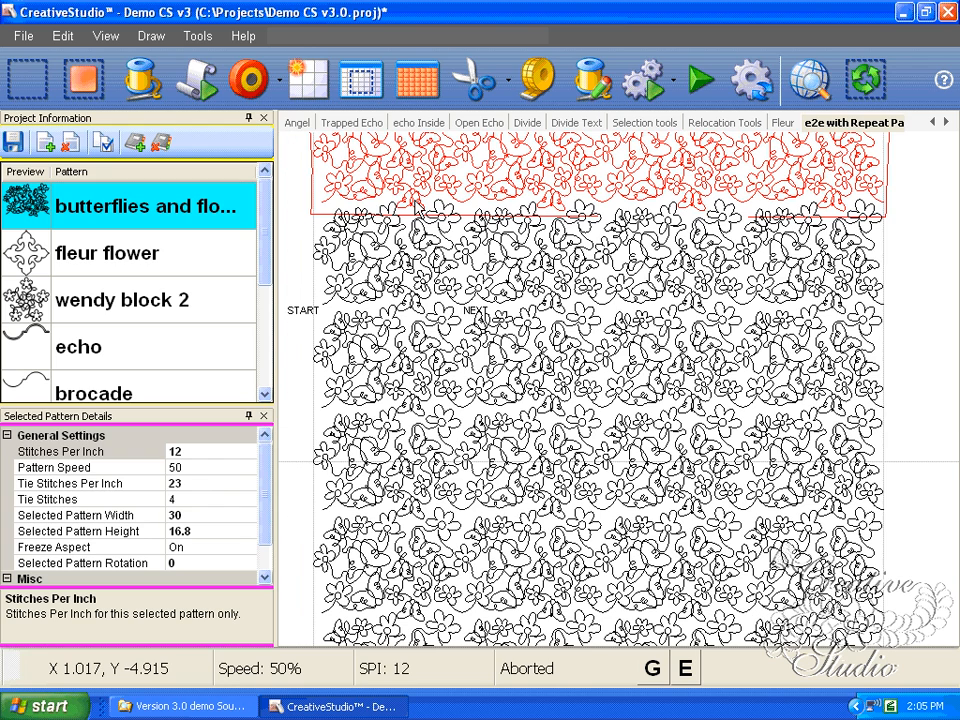
pyautogui.rightClick(366, 192)
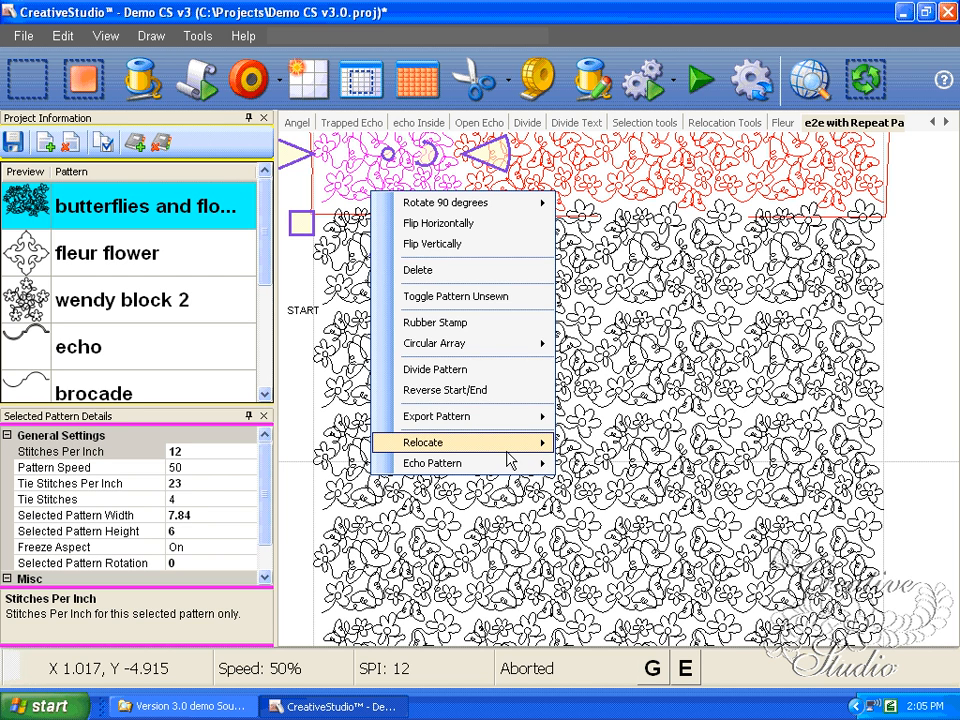
pyautogui.moveTo(507, 455)
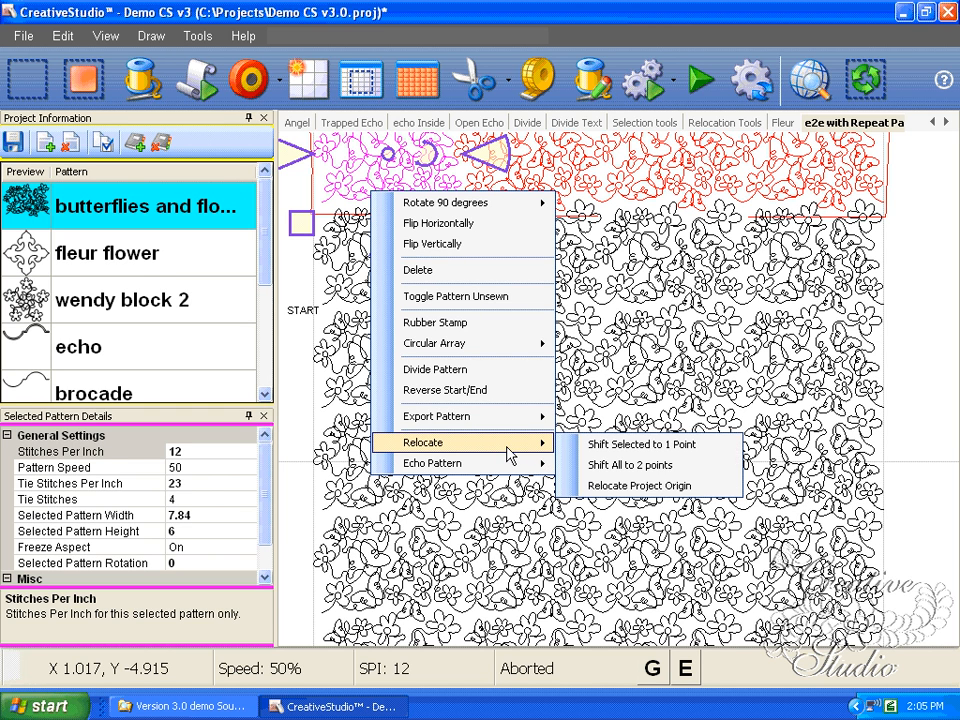
pyautogui.click(610, 466)
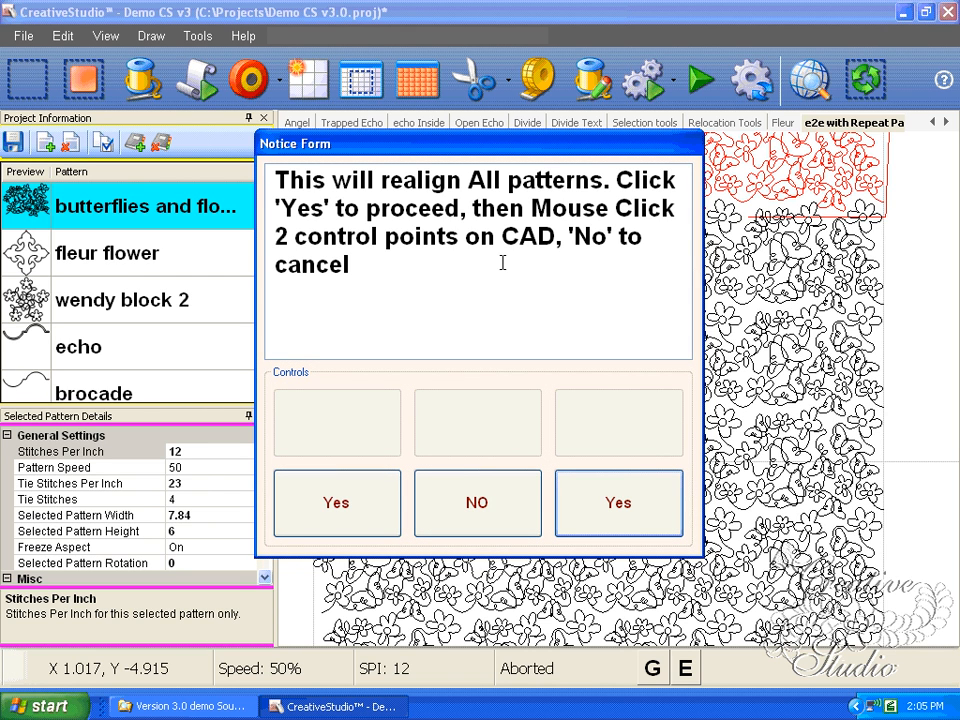
pyautogui.click(368, 525)
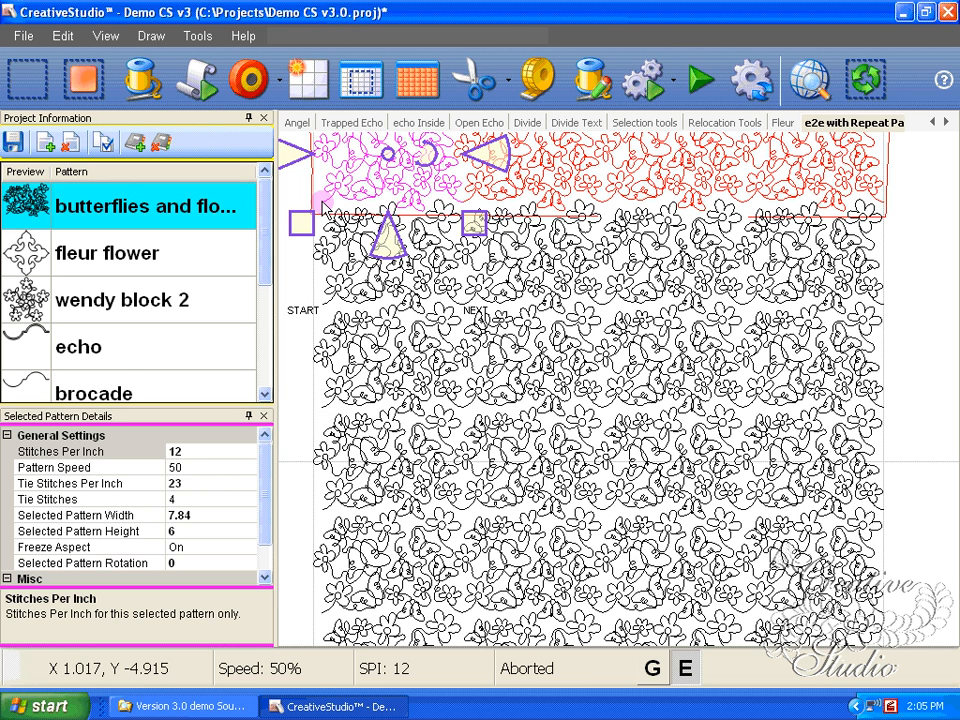
pyautogui.click(884, 203)
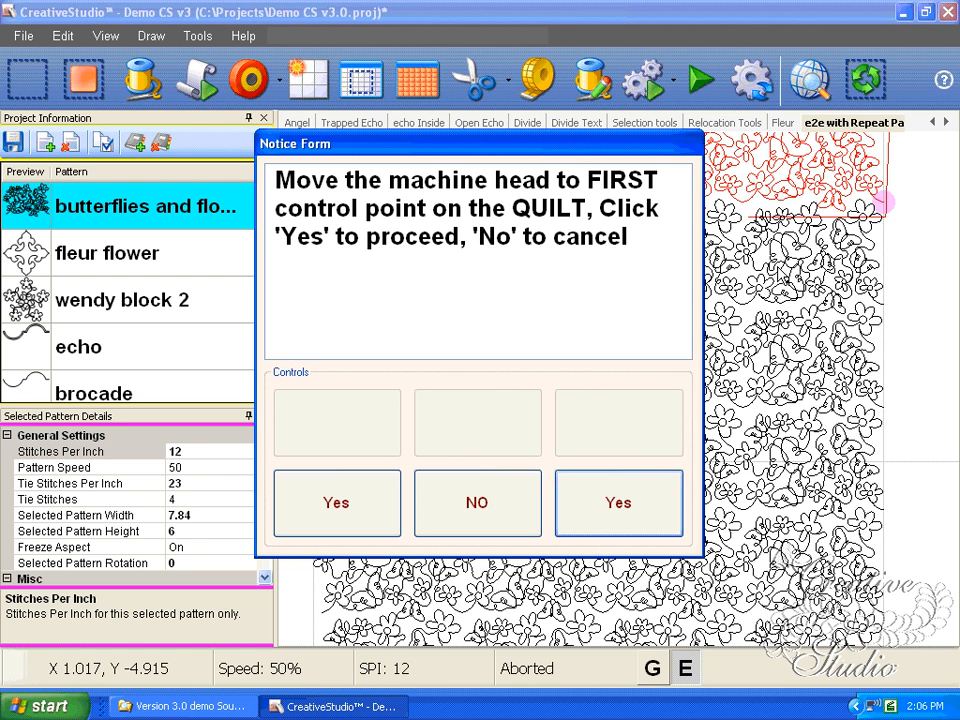
pyautogui.press('Return')
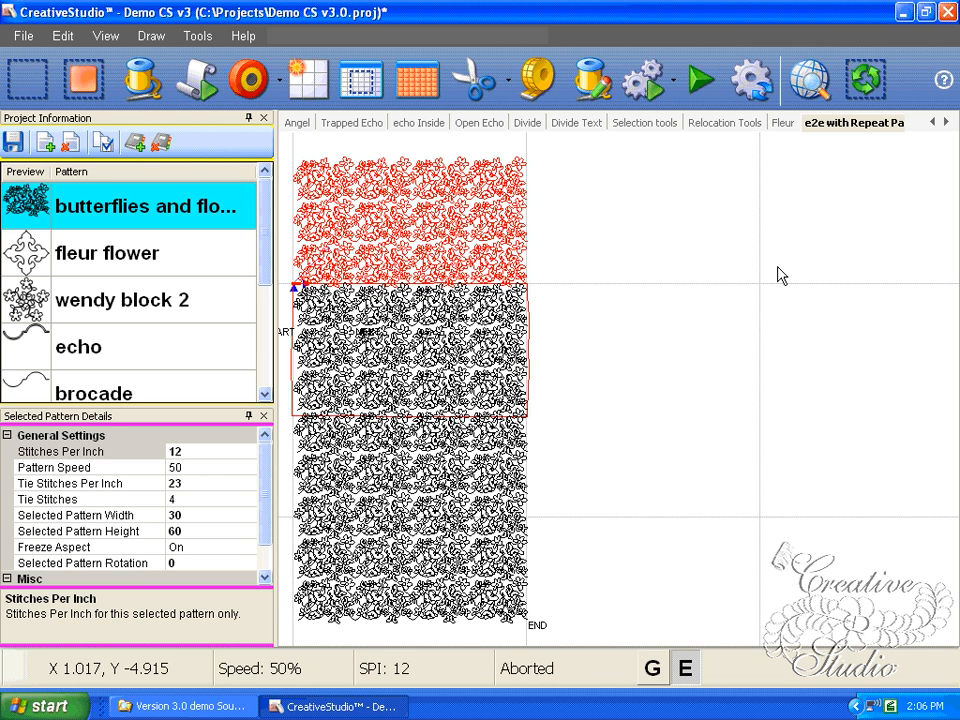
pyautogui.scroll(3, 470, 278)
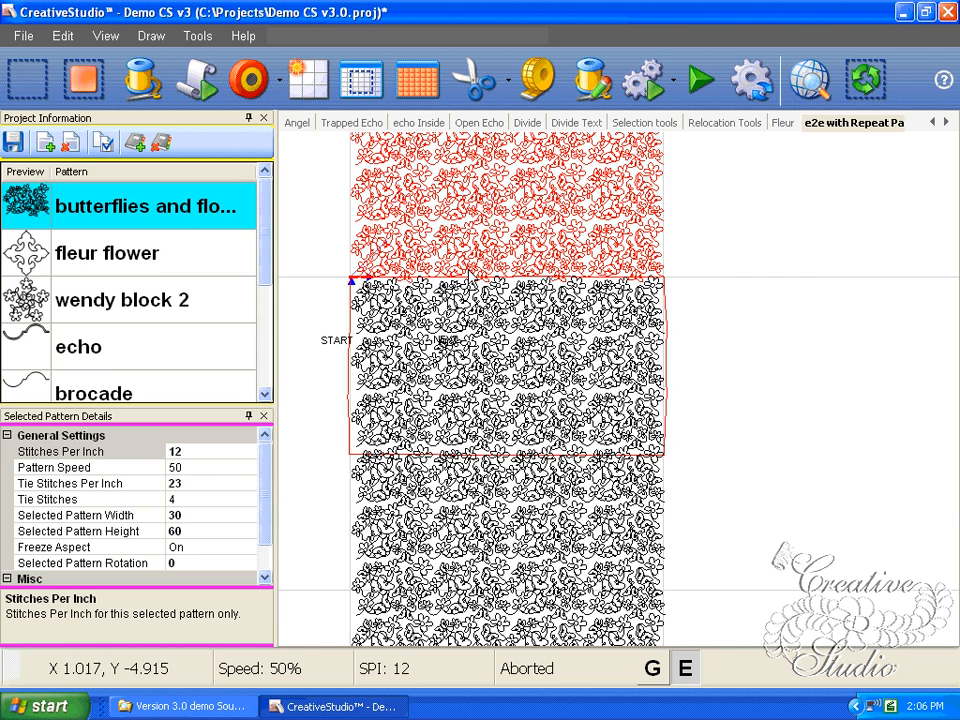
pyautogui.scroll(1, 468, 276)
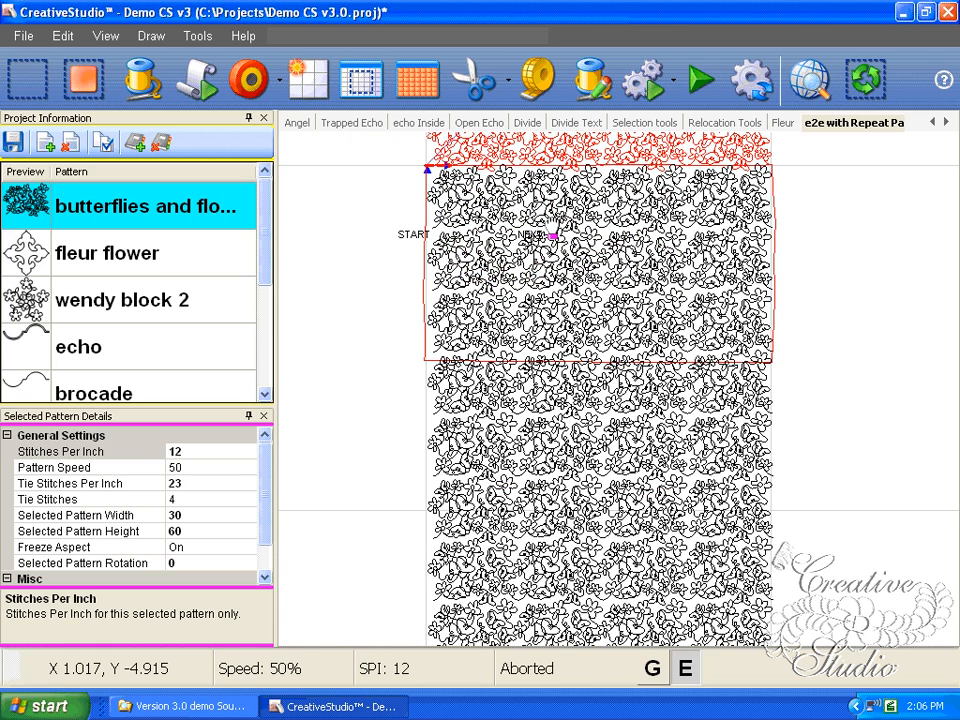
pyautogui.moveTo(553, 229); pyautogui.dragTo(552, 208)
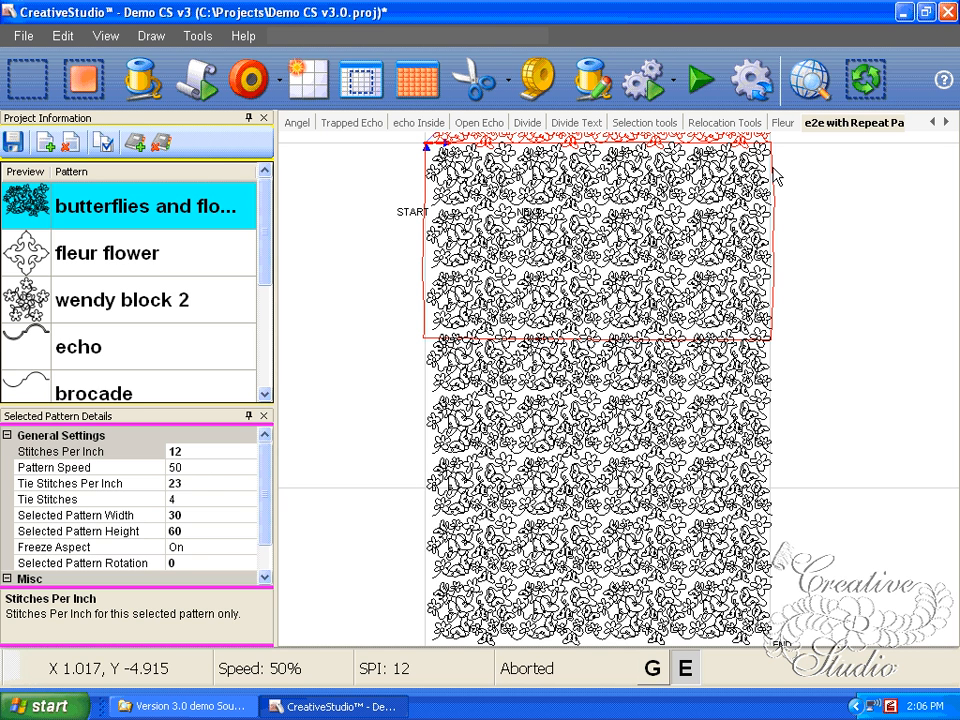
pyautogui.moveTo(802, 206); pyautogui.dragTo(772, 220)
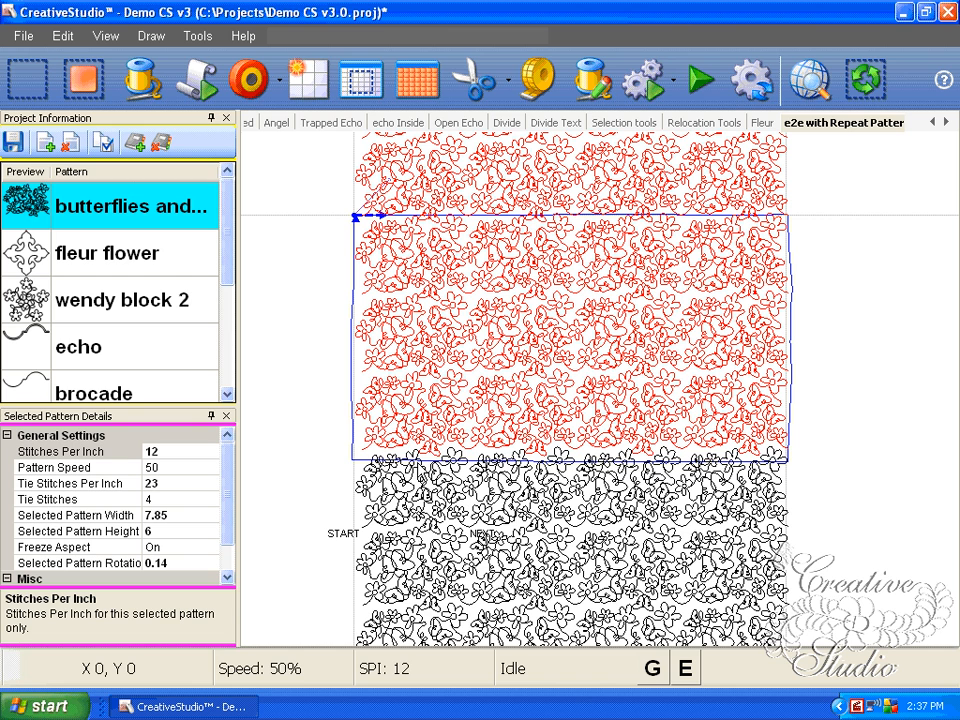
pyautogui.rightClick(418, 404)
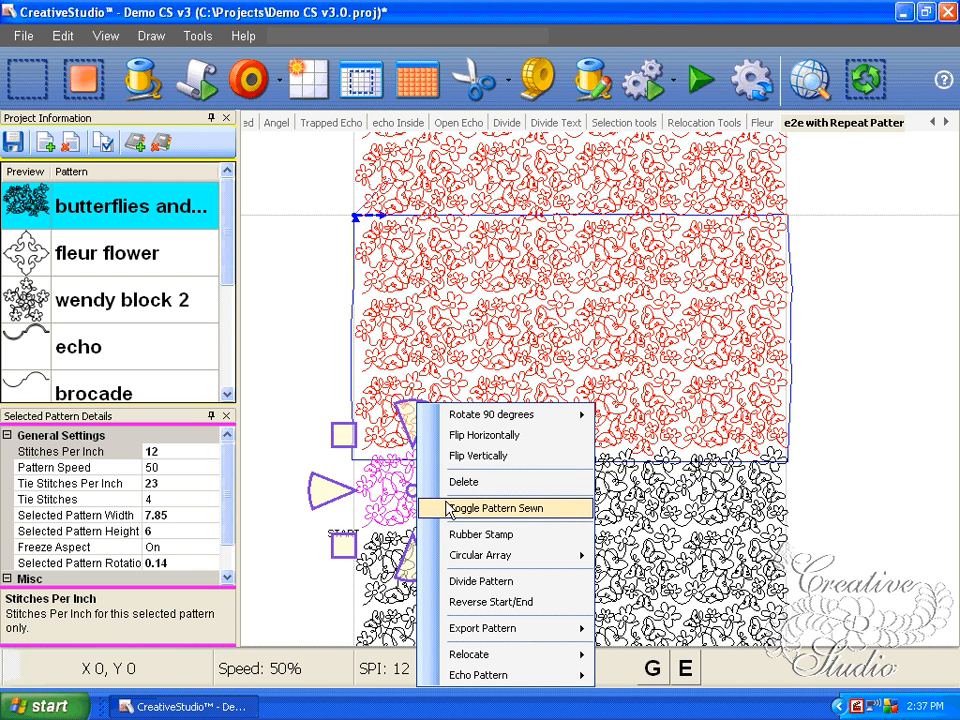
pyautogui.moveTo(537, 654)
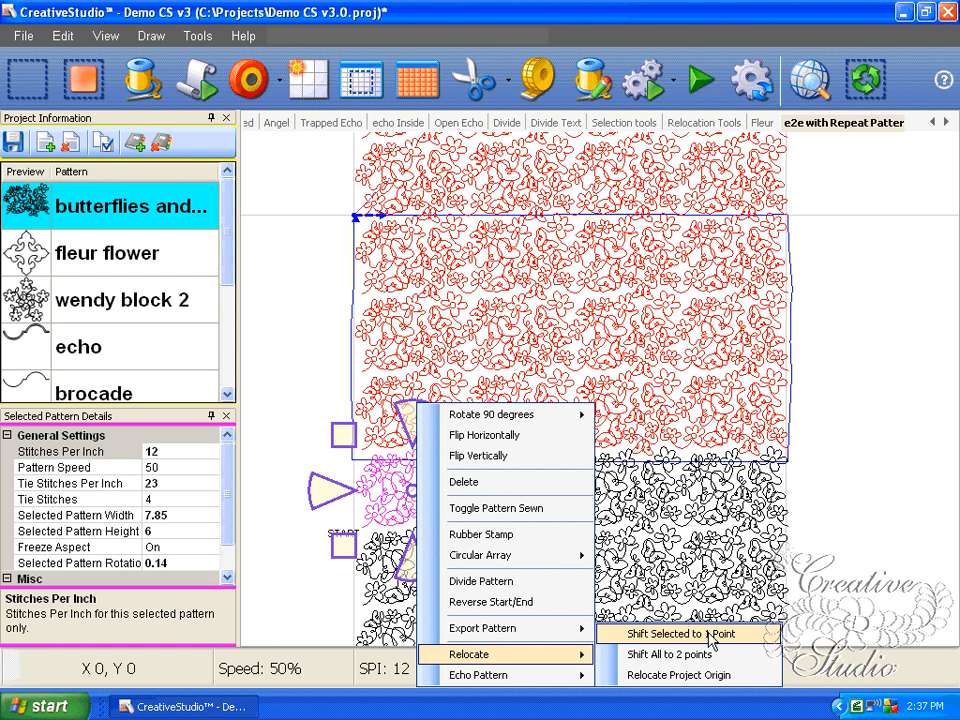
pyautogui.click(822, 525)
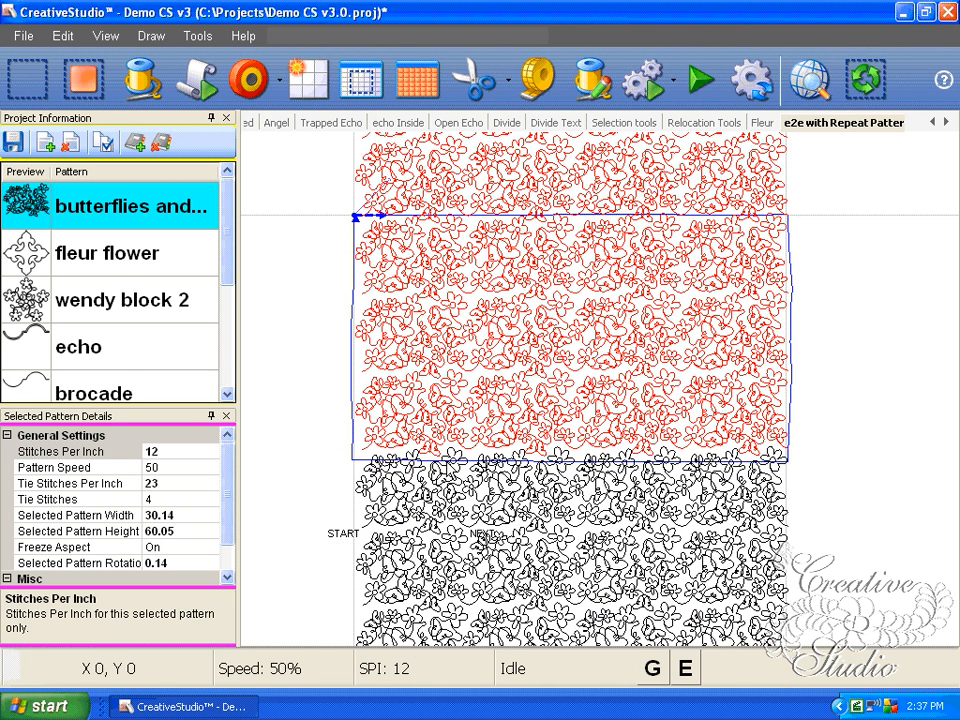
# Step: Relocate the whole butterflies and flowers group with Shift Selected to 1 Point, using the last sewn row's left start point as control point
pyautogui.rightClick(417, 361)
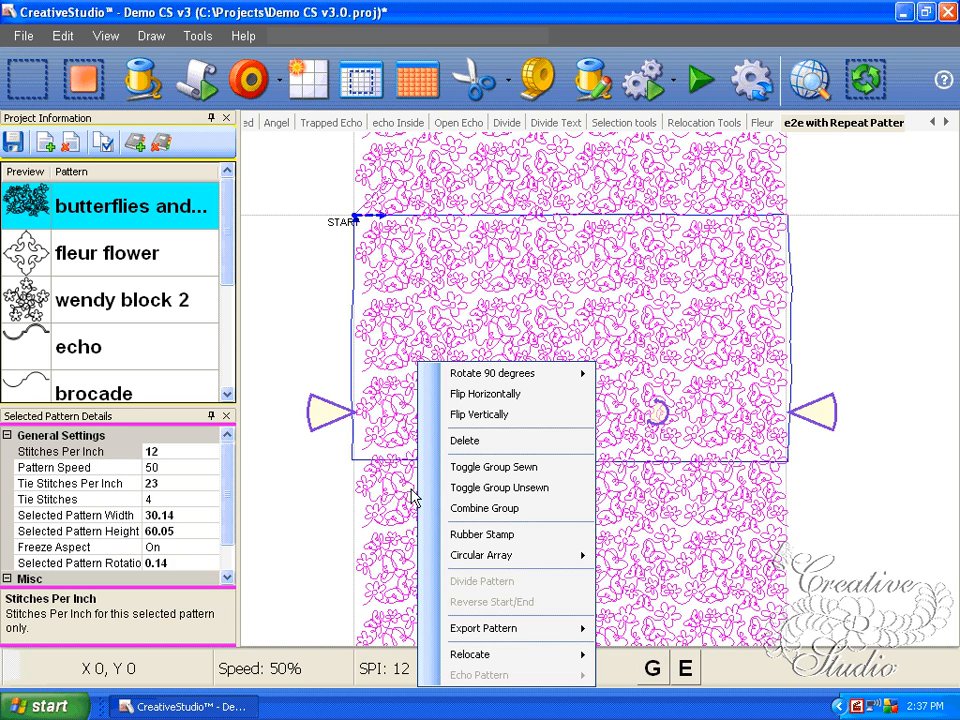
pyautogui.moveTo(578, 655)
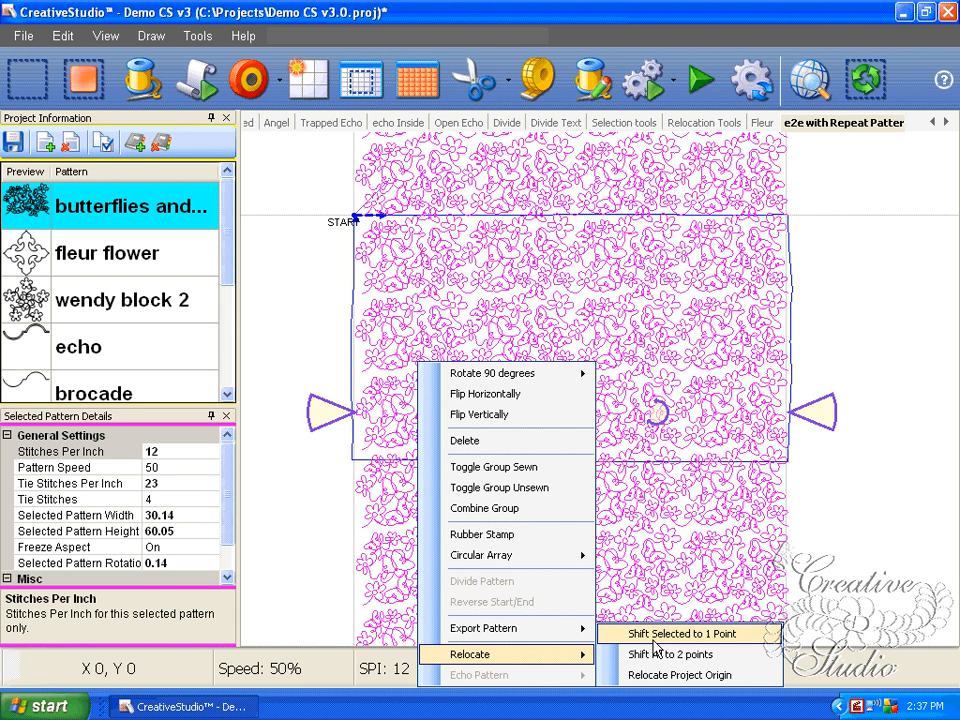
pyautogui.click(653, 642)
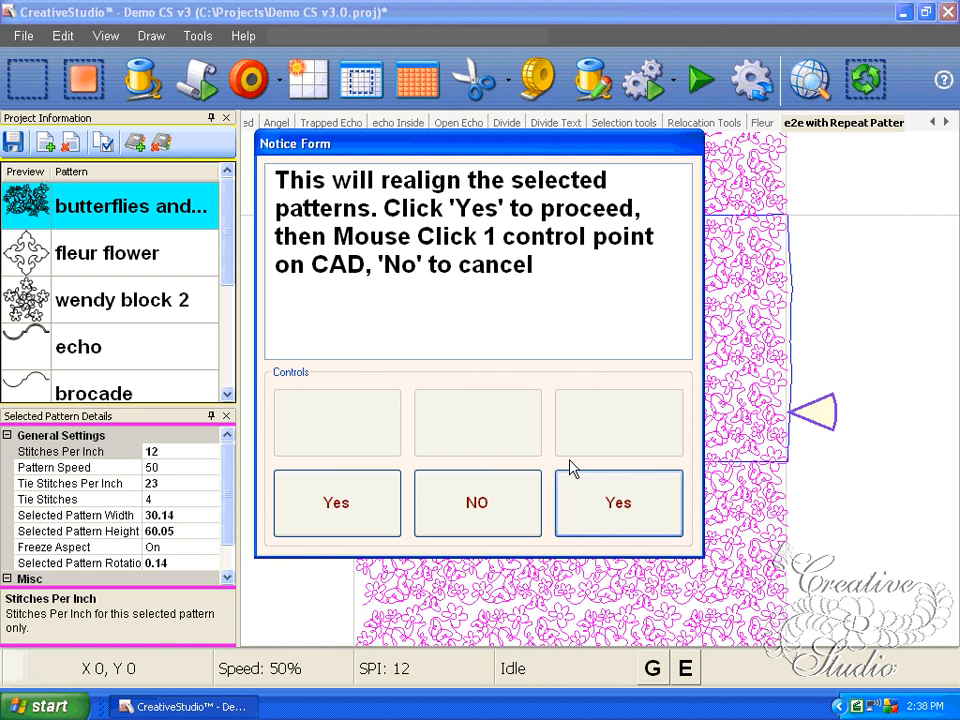
pyautogui.click(590, 498)
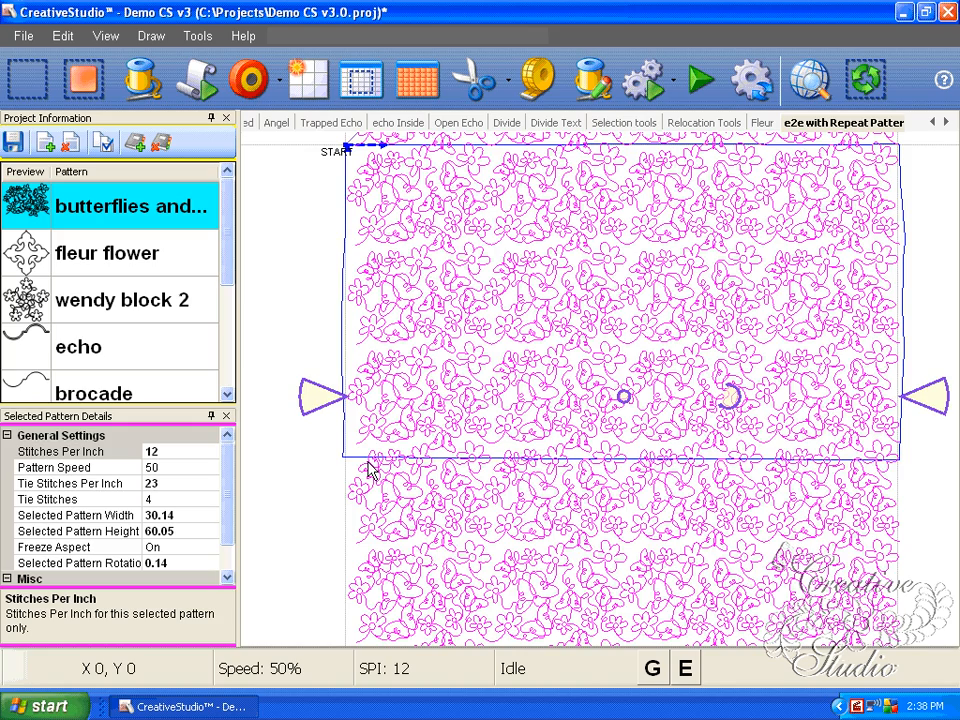
pyautogui.scroll(2, 368, 470)
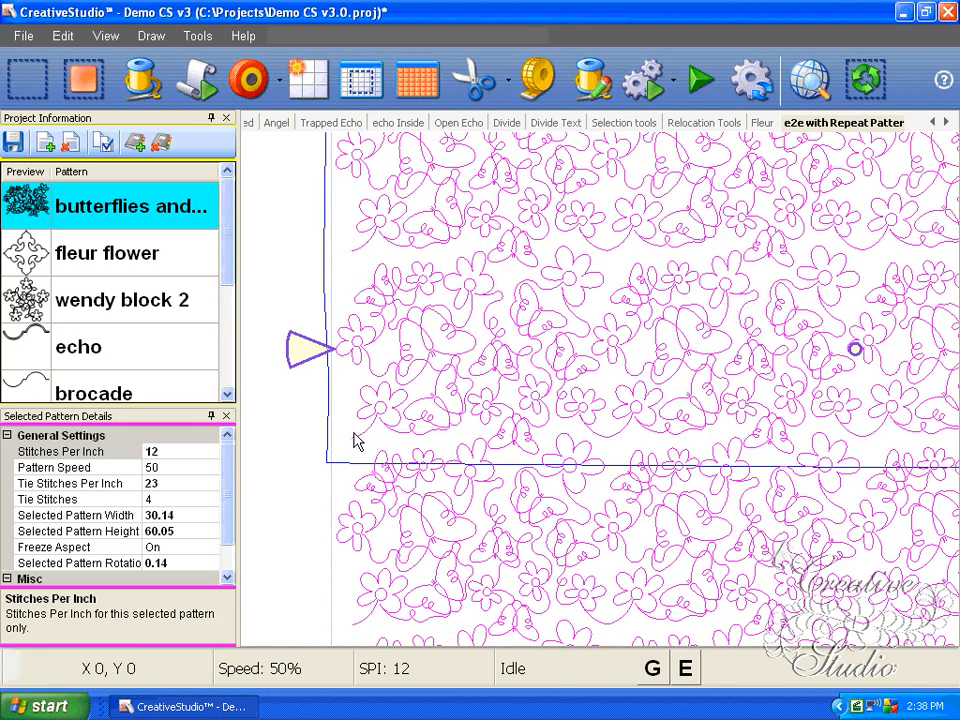
pyautogui.scroll(1, 356, 442)
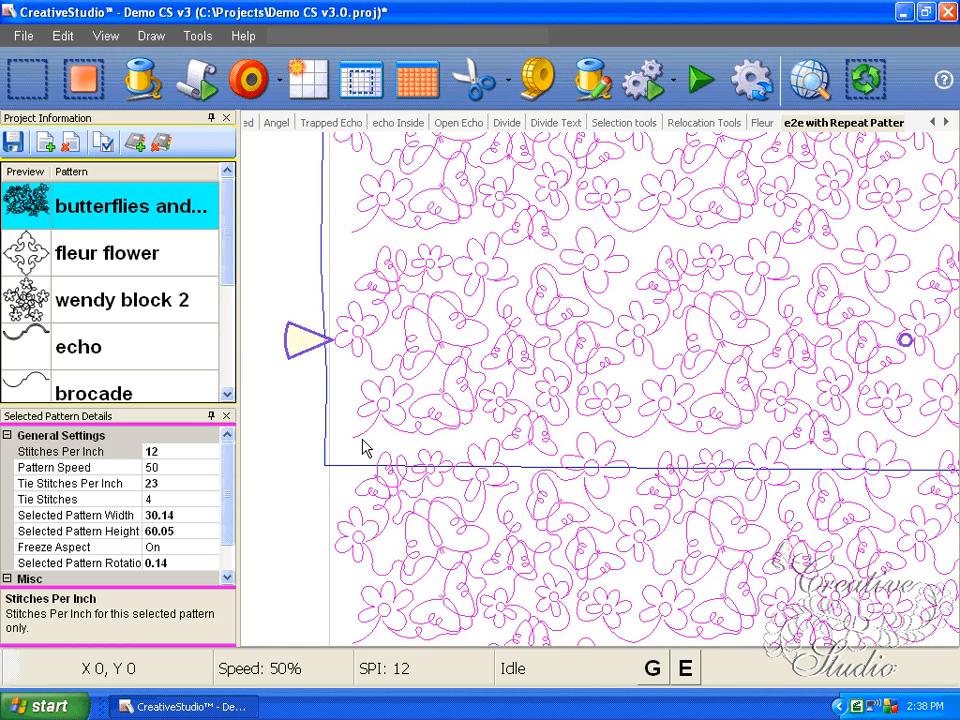
pyautogui.scroll(1, 366, 449)
pyautogui.scroll(1, 364, 449)
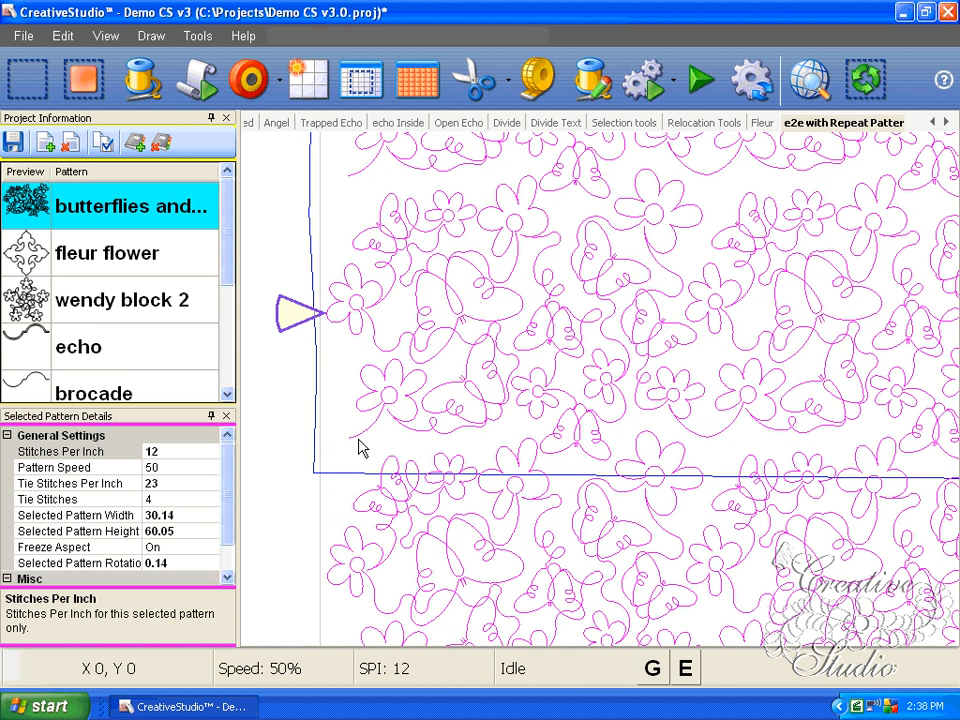
pyautogui.scroll(3, 358, 440)
pyautogui.click(343, 440)
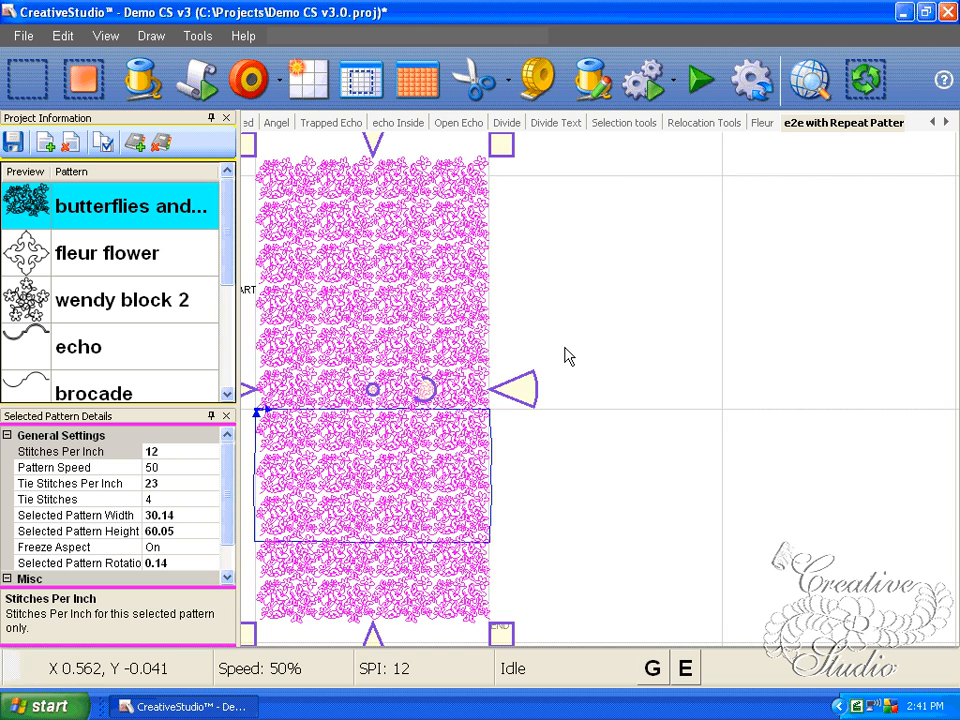
pyautogui.click(565, 348)
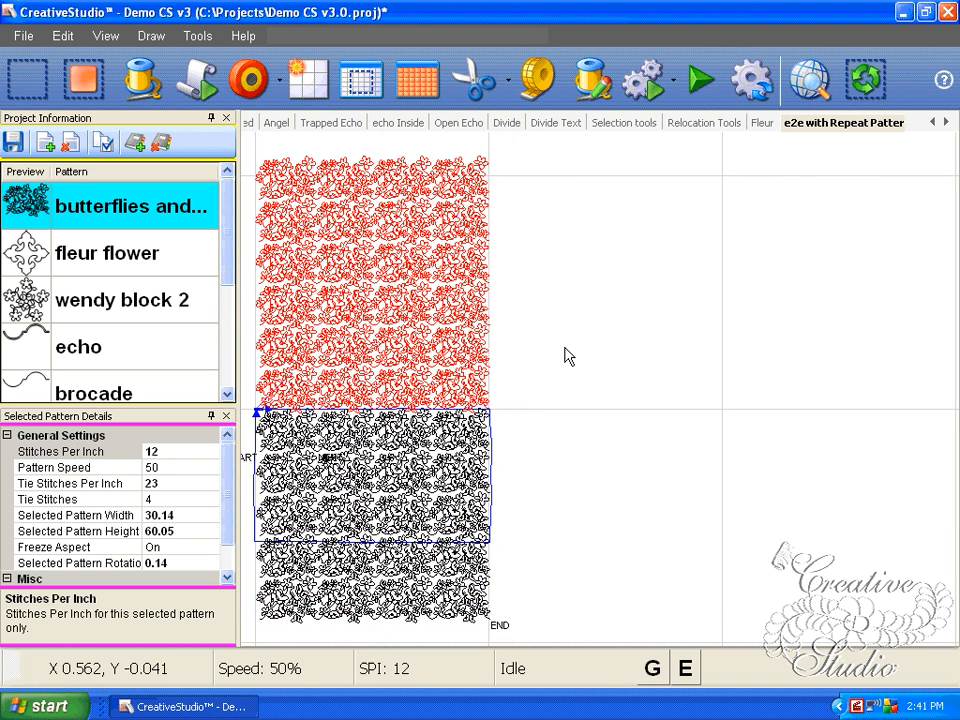
pyautogui.moveTo(565, 348); pyautogui.dragTo(663, 345)
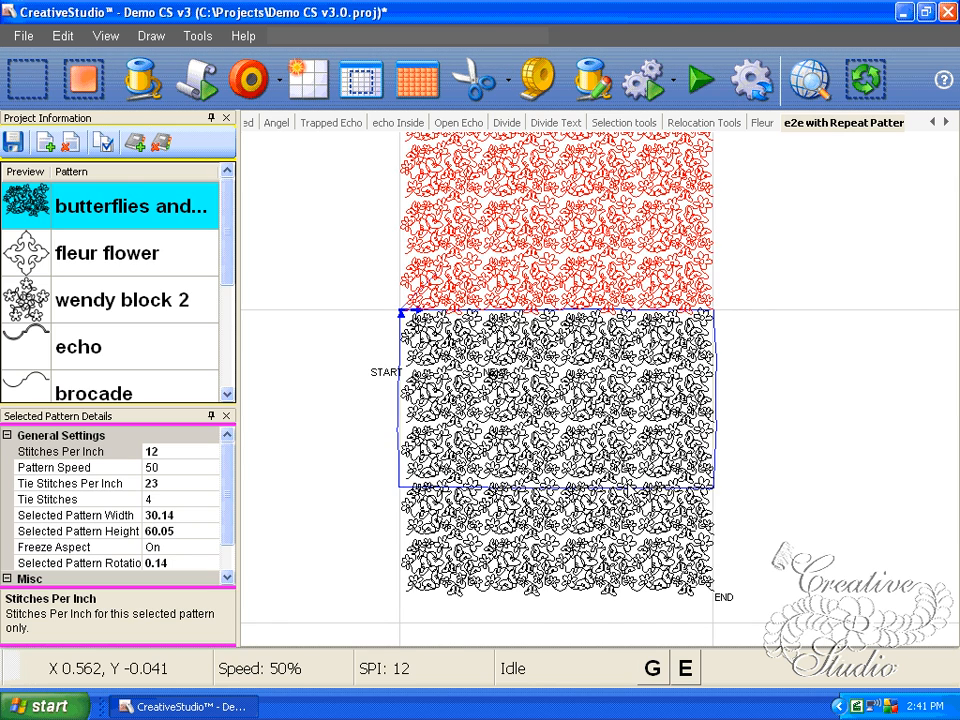
pyautogui.scroll(3, 599, 481)
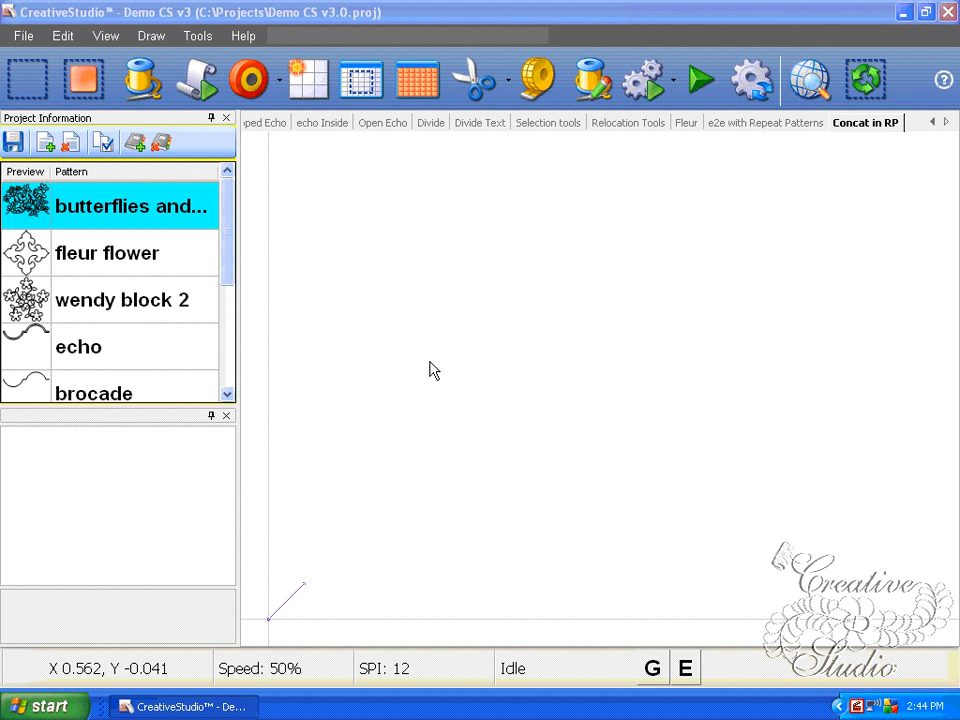
# Step: Start Repeat Patterns with both fleur flower and wendy block 2 selected as the source patterns
pyautogui.click(68, 261)
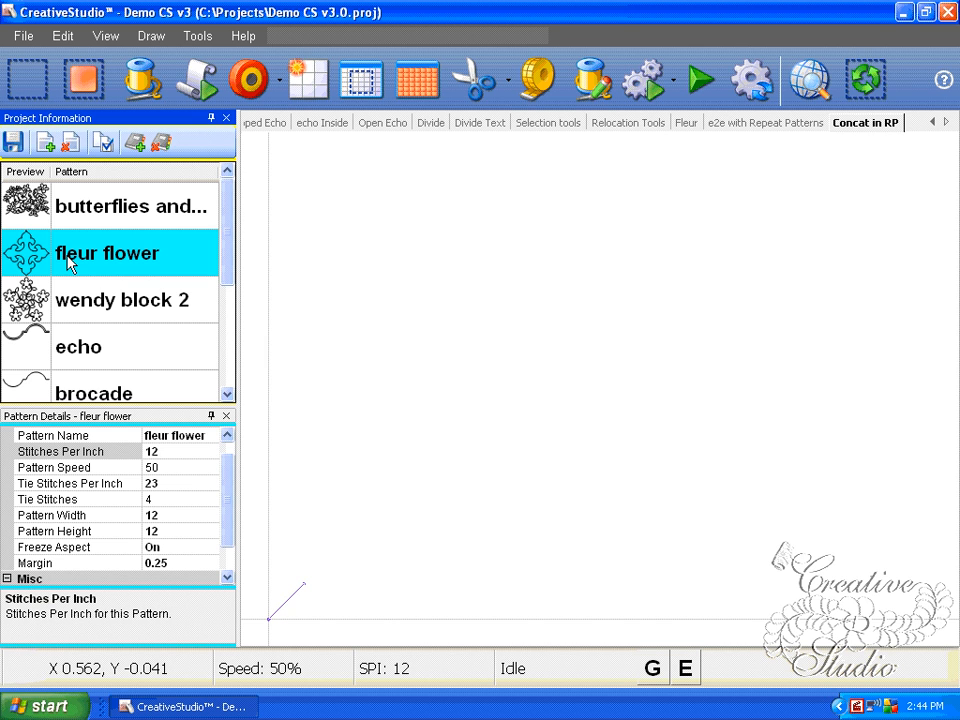
pyautogui.keyDown('ctrl'); pyautogui.click(92, 298); pyautogui.keyUp('ctrl')
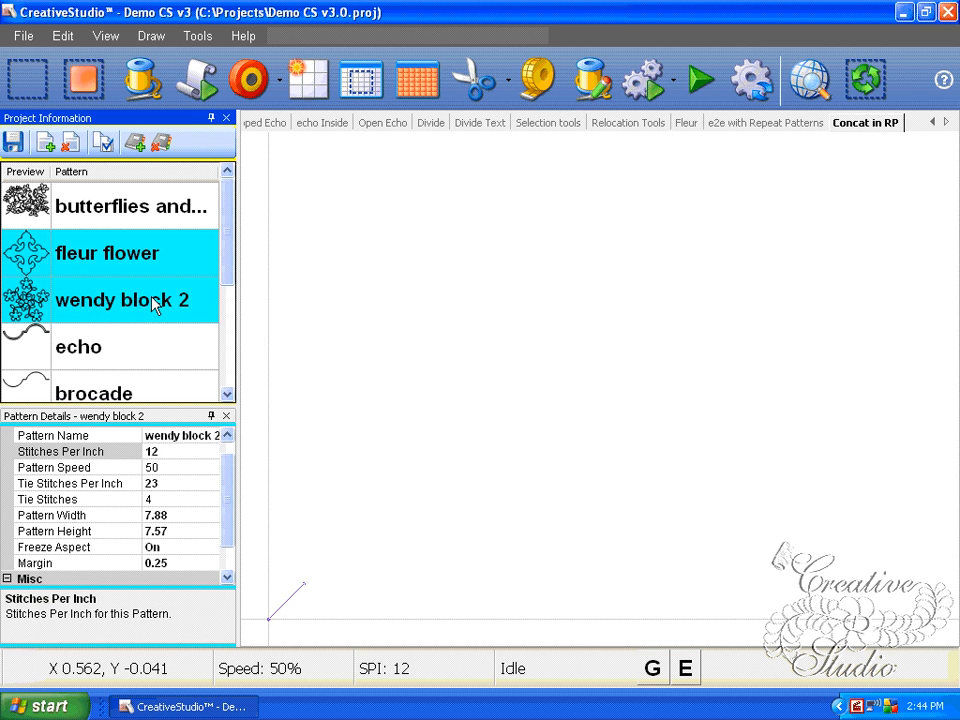
pyautogui.click(307, 79)
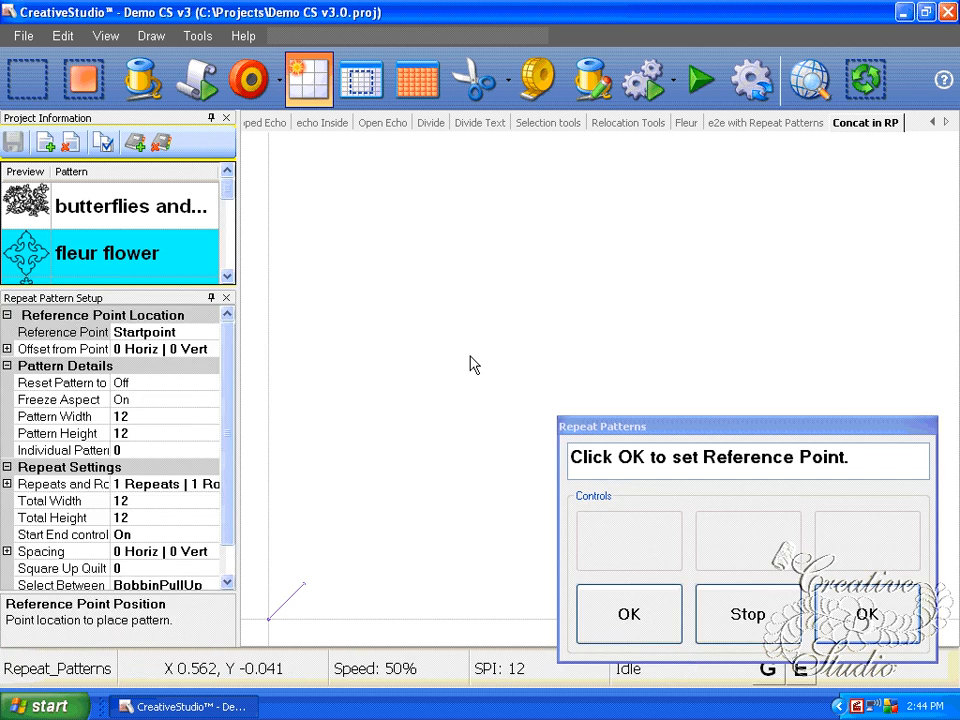
pyautogui.click(228, 276)
pyautogui.click(228, 276)
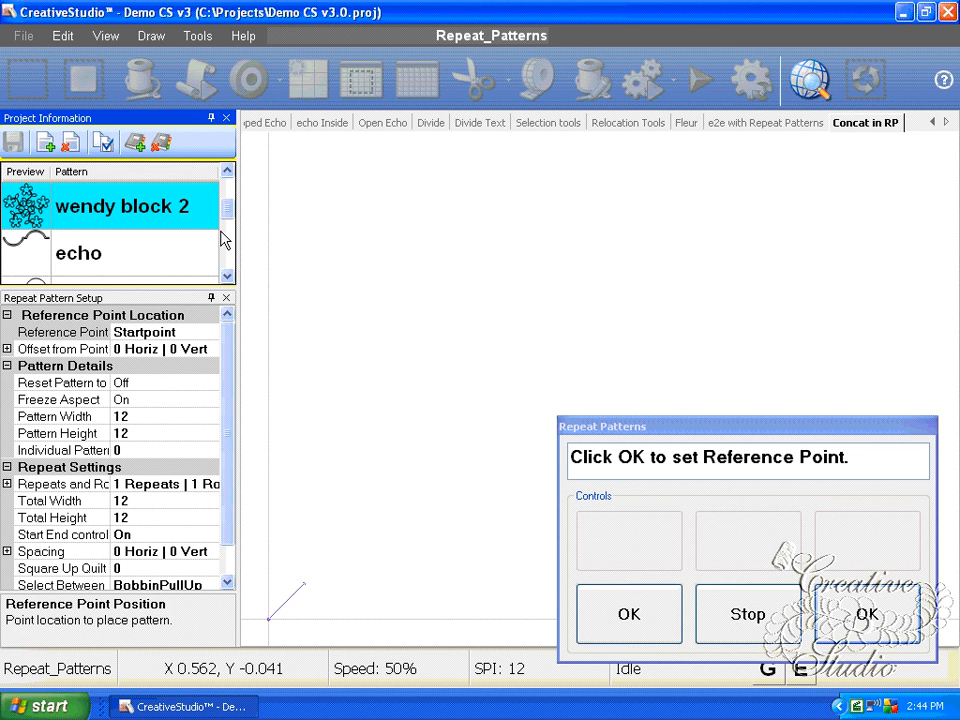
pyautogui.click(229, 172)
# Step: Set the layout to 5 repeats and 4 rows and place it by its start point
pyautogui.click(211, 484)
pyautogui.click(248, 507)
pyautogui.click(248, 507)
pyautogui.click(248, 507)
pyautogui.click(248, 507)
pyautogui.click(247, 566)
pyautogui.click(247, 566)
pyautogui.click(247, 566)
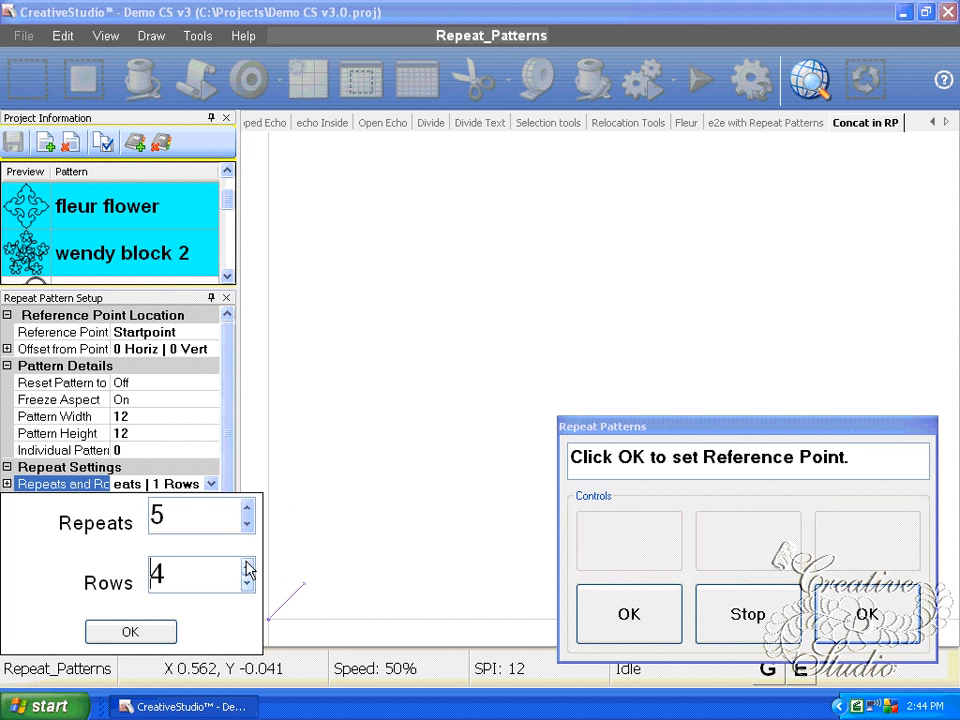
pyautogui.click(130, 632)
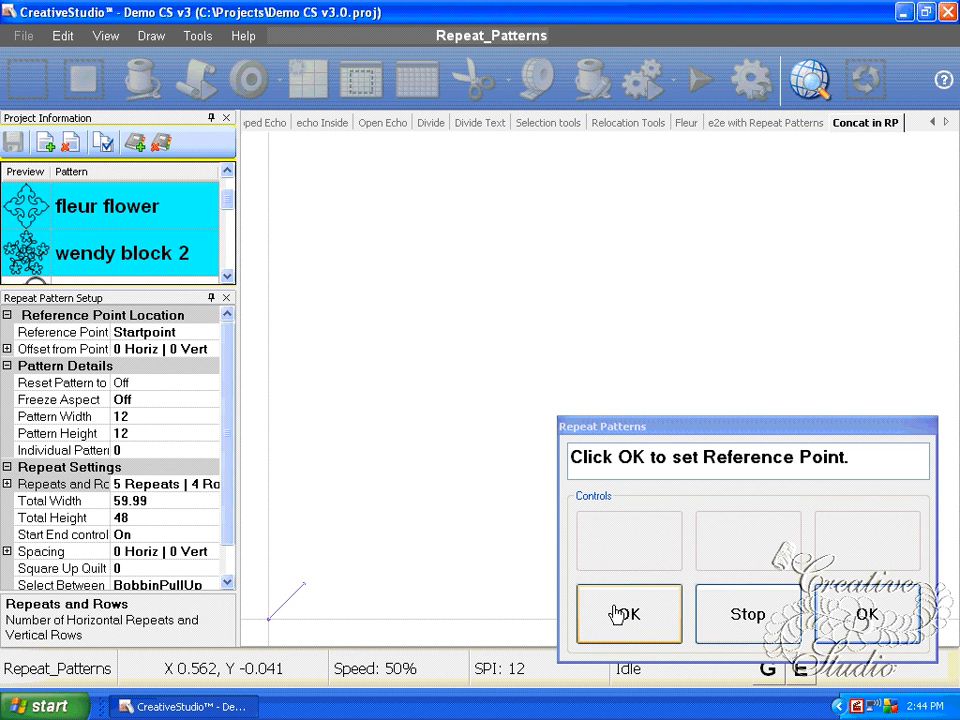
pyautogui.click(620, 614)
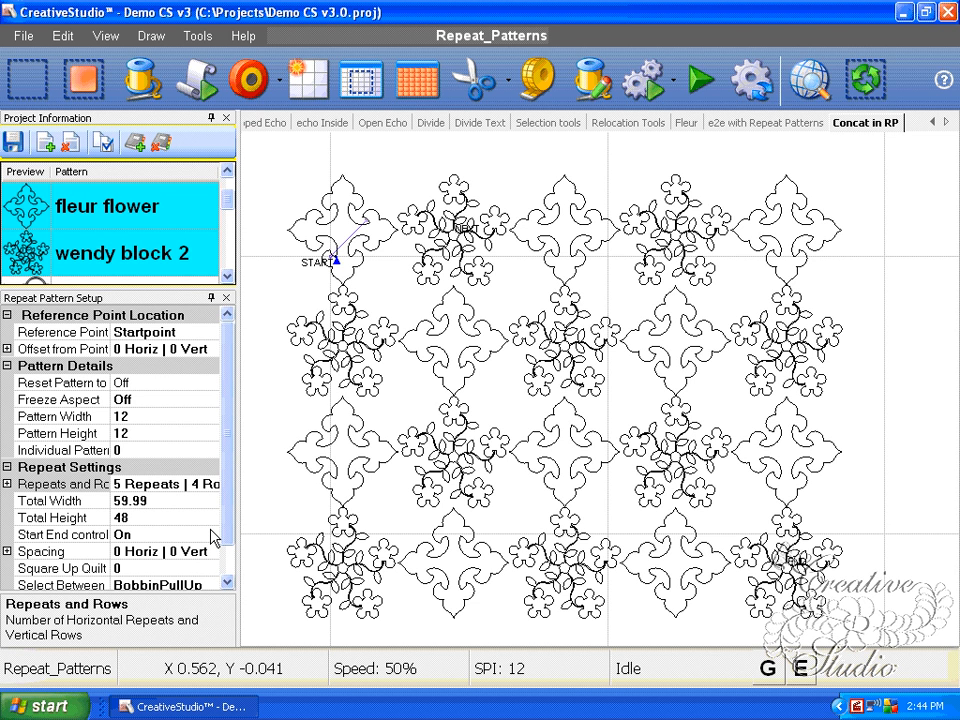
# Step: Set the layout's alternating rows option to PlusRowOnTop and its reference point to UpperLeftCorner
pyautogui.scroll(-2, 212, 537)
pyautogui.click(211, 568)
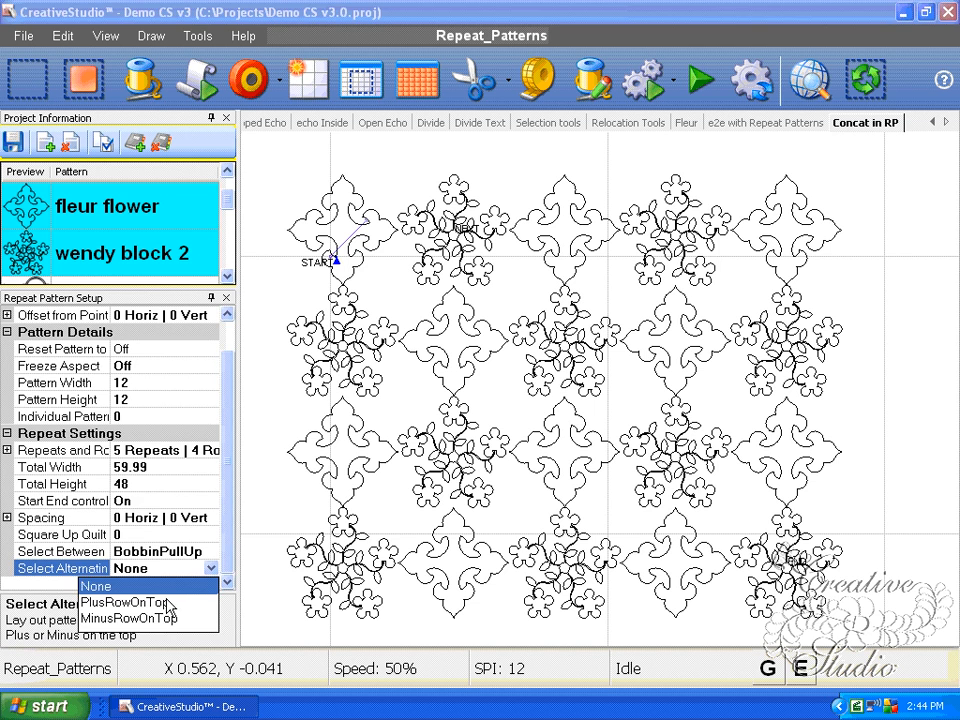
pyautogui.click(165, 604)
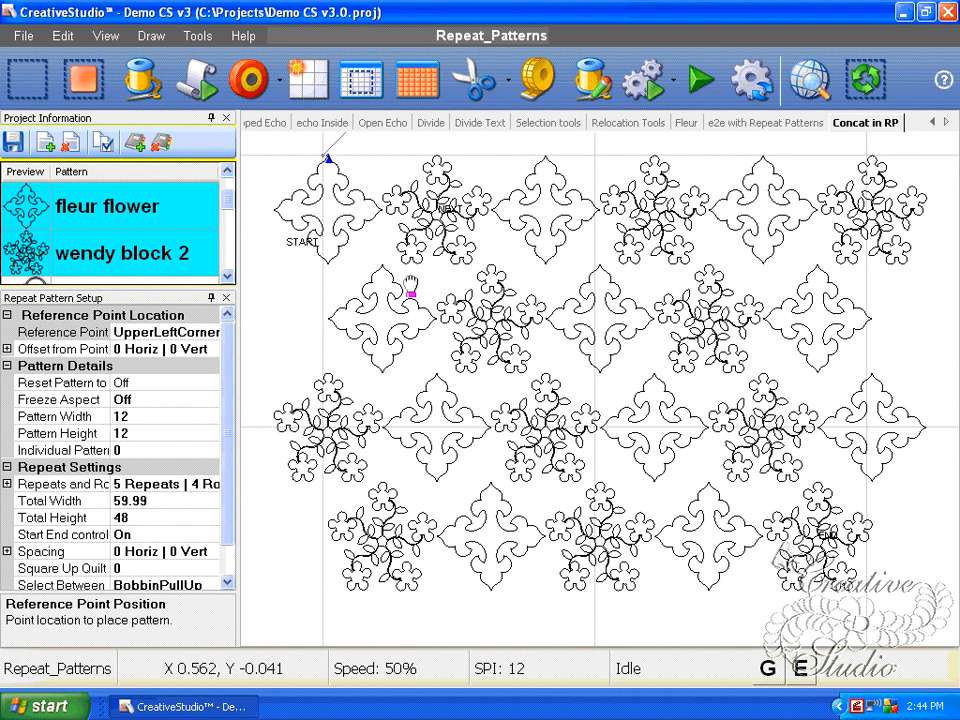
pyautogui.moveTo(410, 287); pyautogui.dragTo(382, 336)
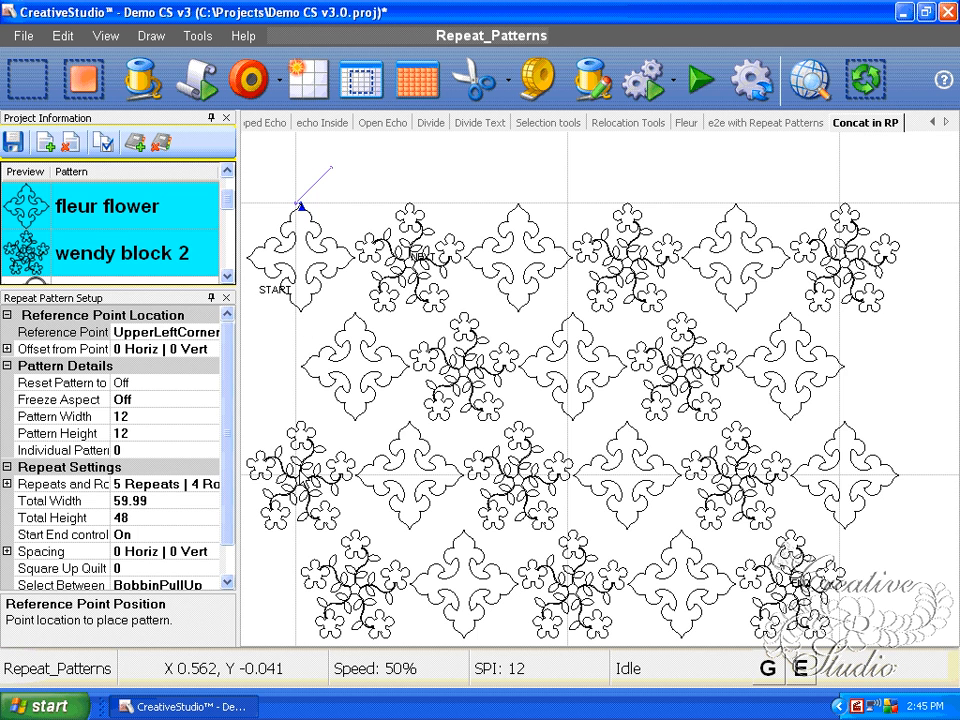
# Step: Set Tieoff Stitches to 7 and Tieoff SPI to 43 in the controller definition's user settings, with Competitive Ties left enabled
pyautogui.moveTo(310, 427); pyautogui.dragTo(343, 421)
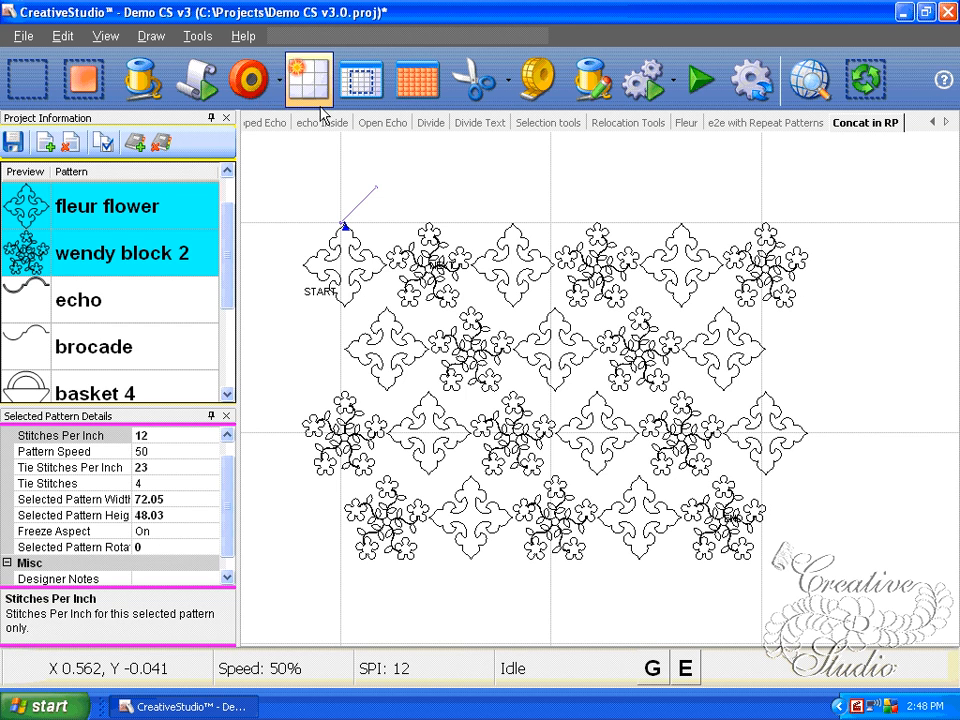
pyautogui.click(198, 36)
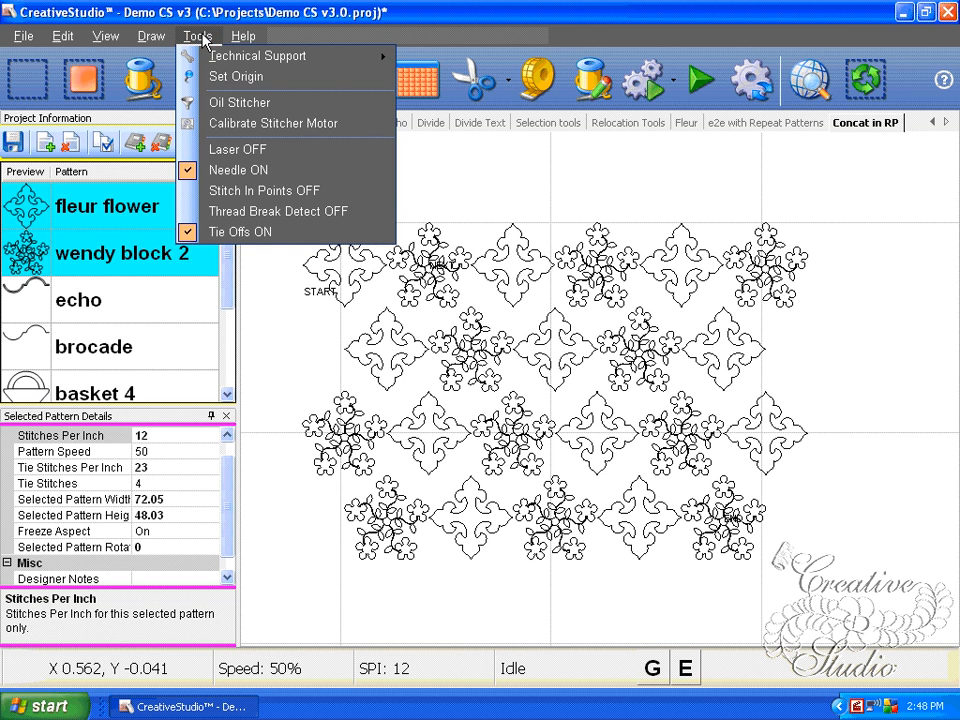
pyautogui.moveTo(222, 58)
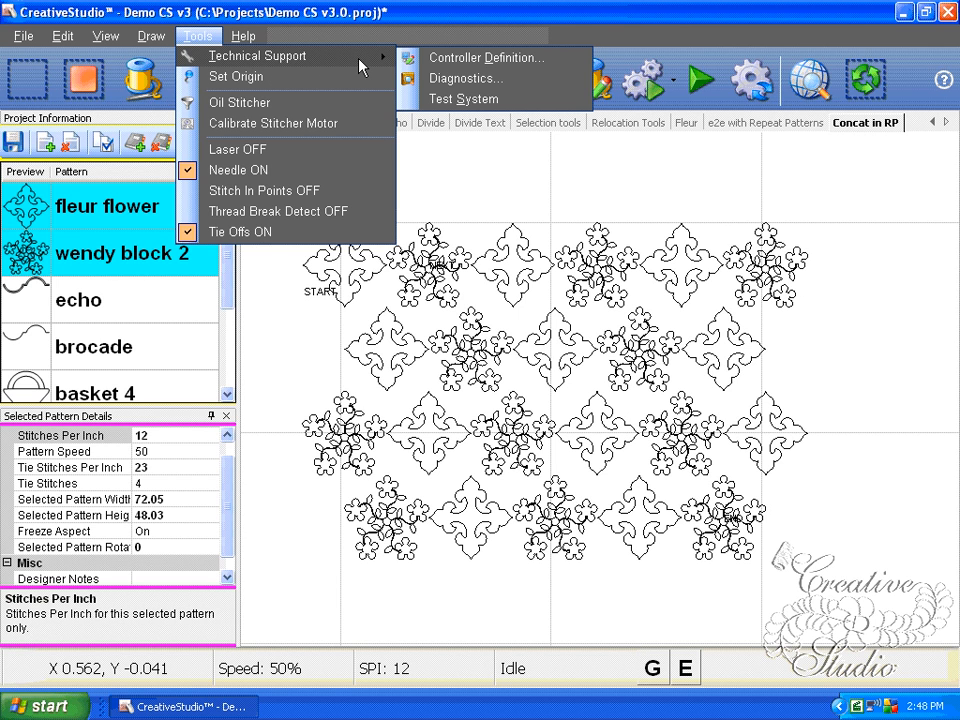
pyautogui.click(443, 59)
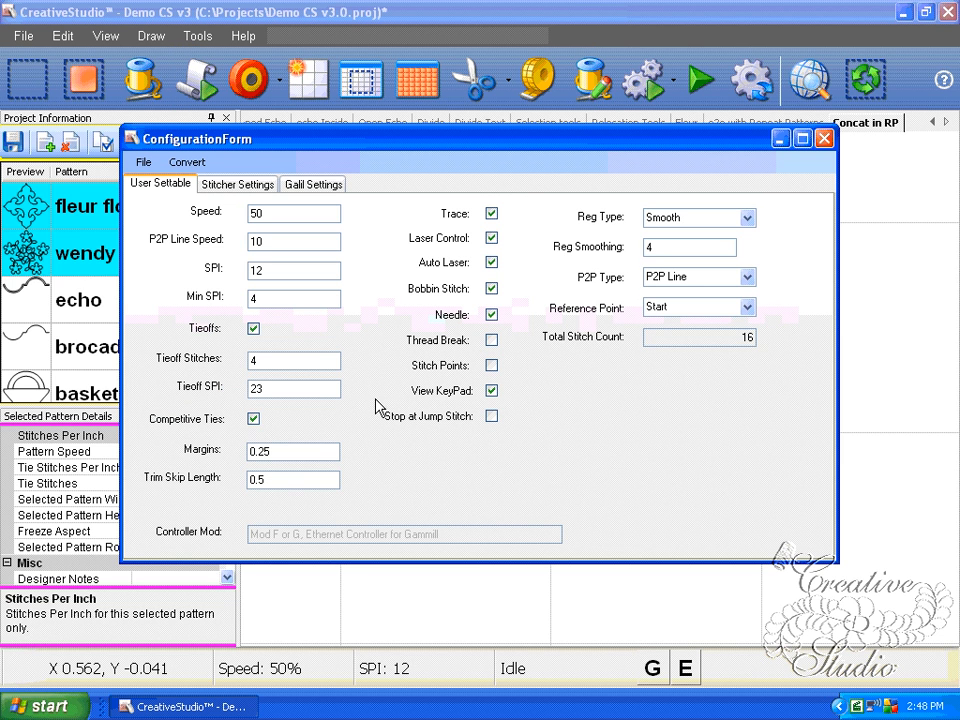
pyautogui.click(254, 420)
pyautogui.click(254, 421)
pyautogui.doubleClick(263, 358)
pyautogui.write('7')
pyautogui.doubleClick(256, 388)
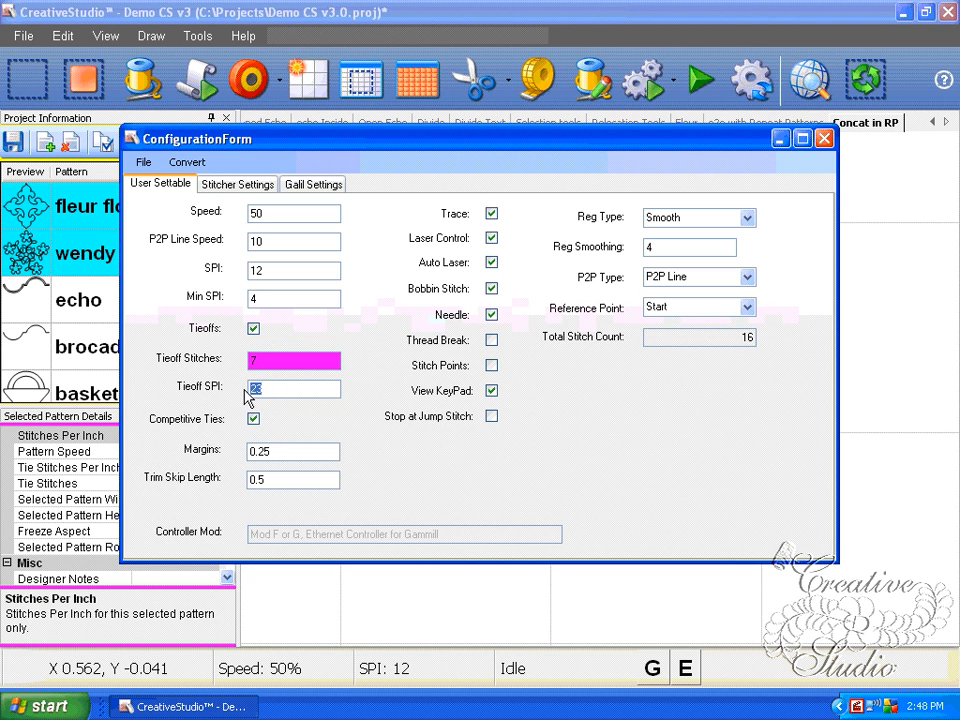
pyautogui.write('43')
pyautogui.click(261, 451)
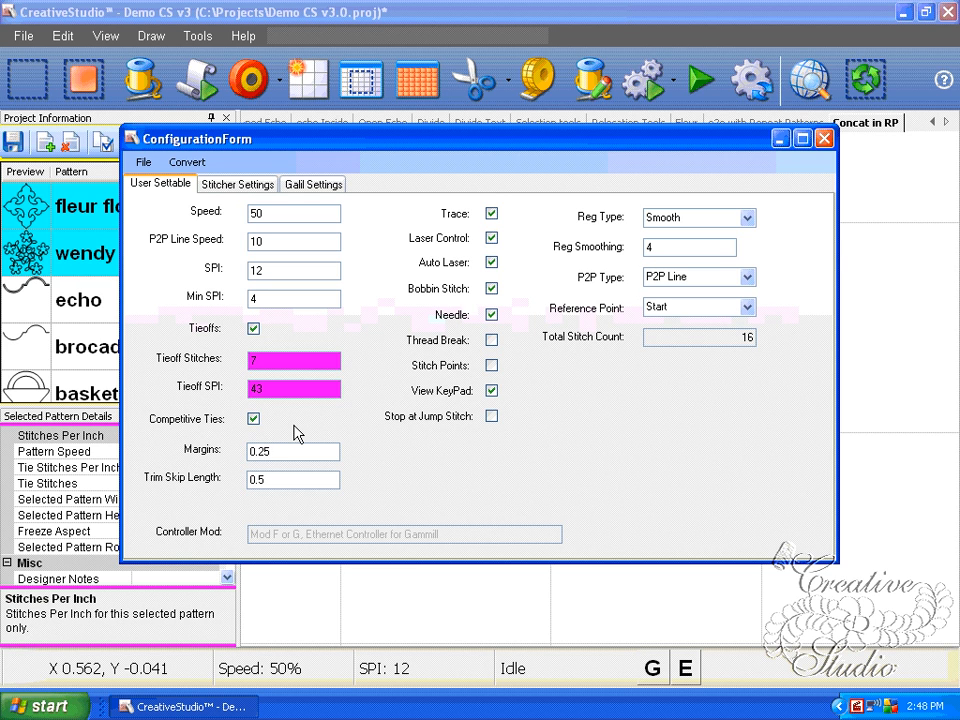
pyautogui.click(295, 270)
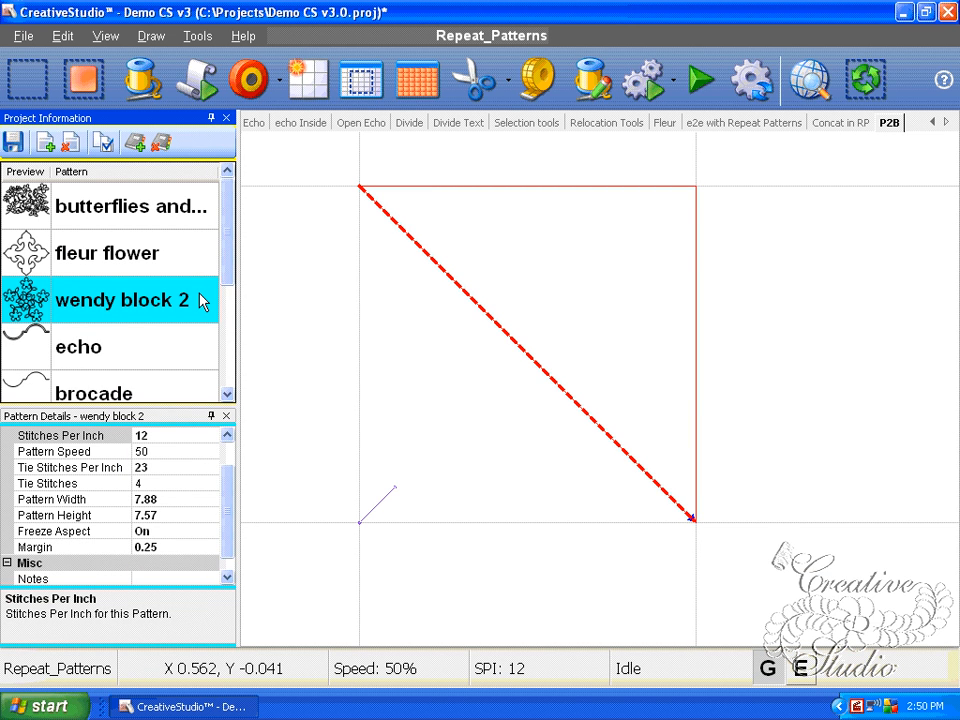
# Step: Place wendy block 2 inside the triangular boundary and show the project details to check the Stitch Count
pyautogui.click(86, 84)
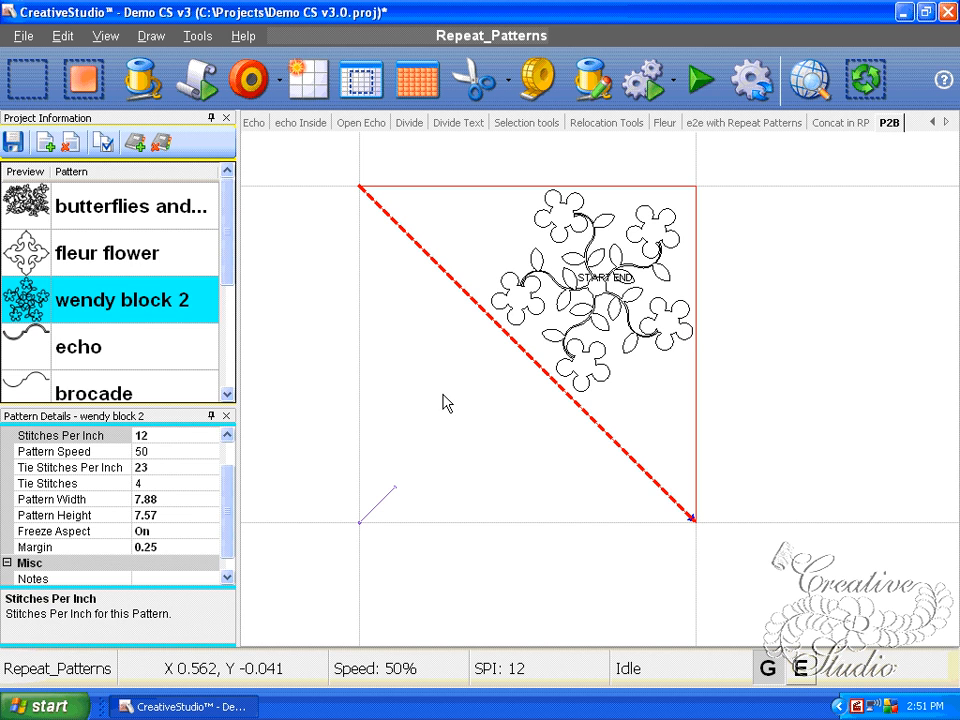
pyautogui.click(86, 258)
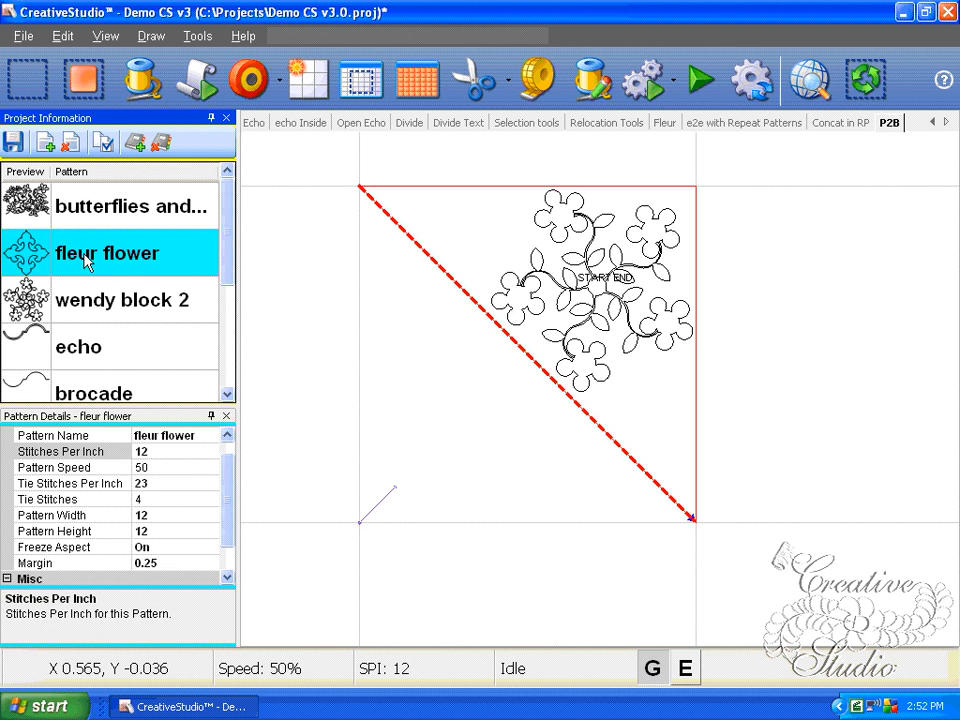
pyautogui.click(103, 145)
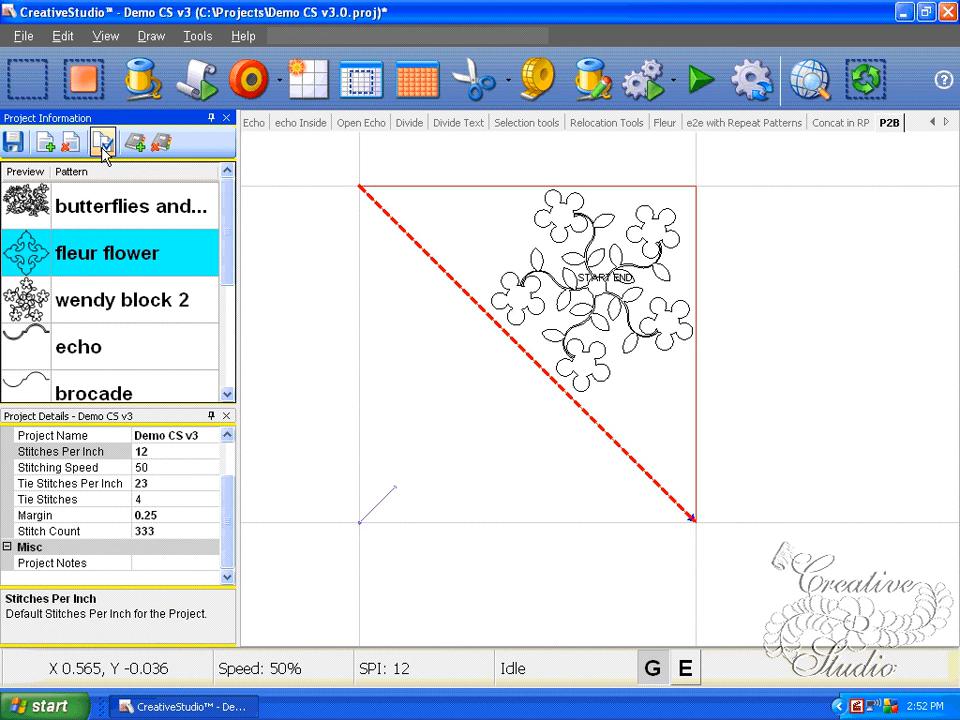
pyautogui.click(170, 531)
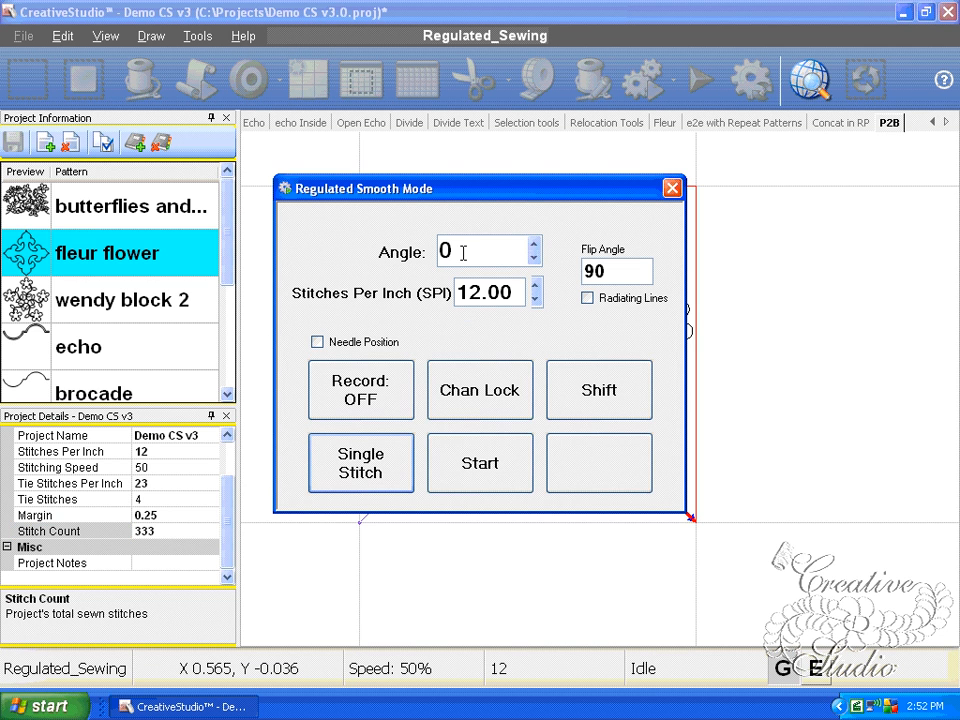
# Step: Set the Regulated Smooth Mode channel lock angle to 45 and flip angle to 10, show the shifted commands and exit the mode
pyautogui.click(463, 252)
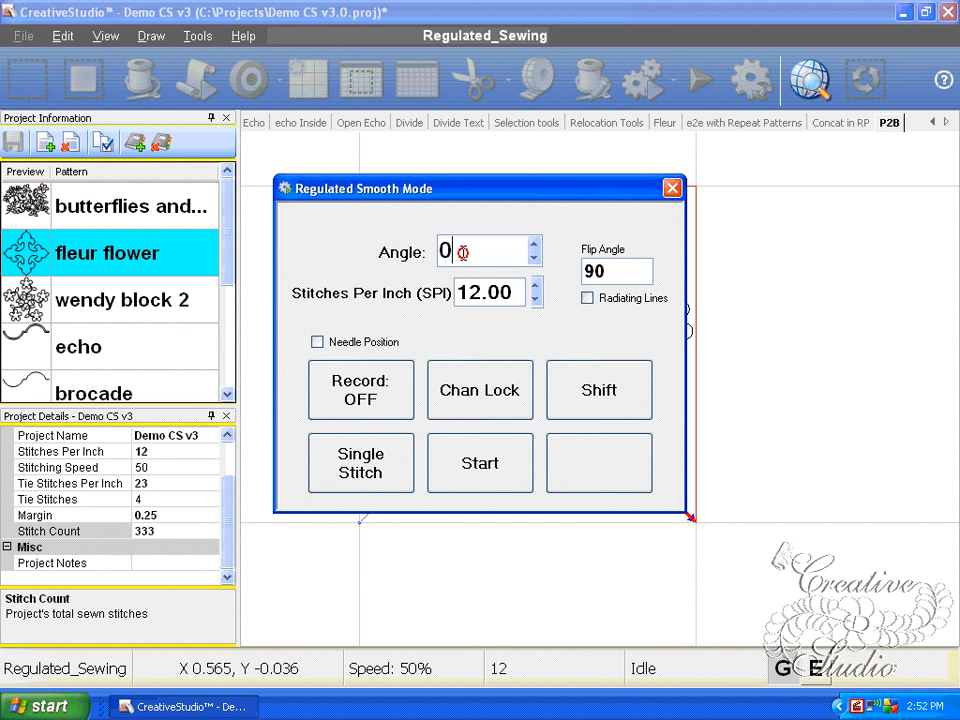
pyautogui.doubleClick(463, 252)
pyautogui.write('45')
pyautogui.doubleClick(619, 270)
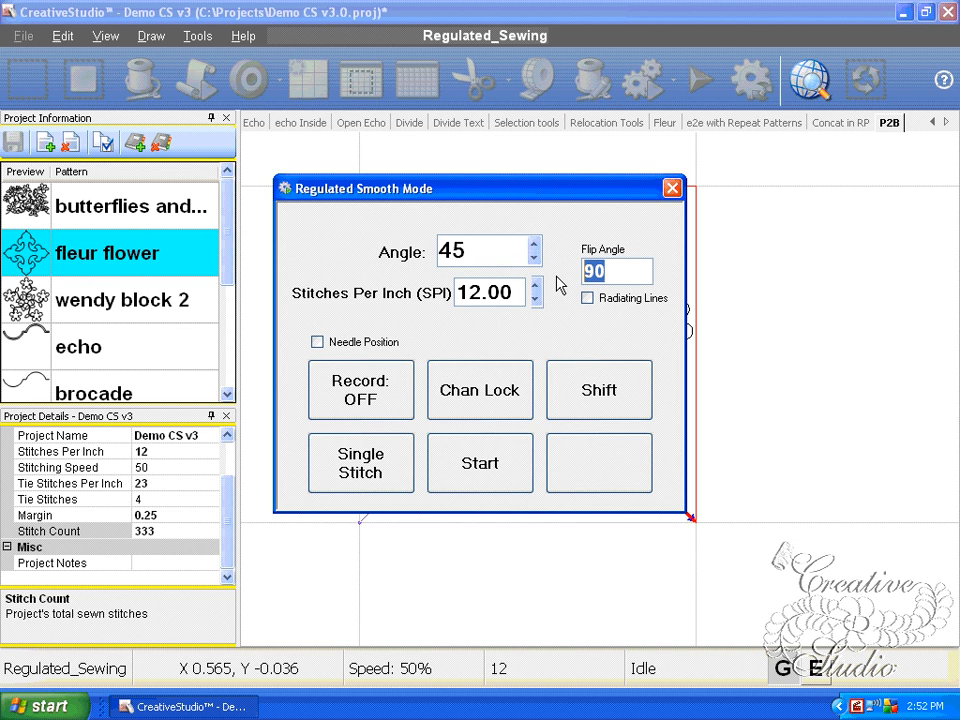
pyautogui.write('10')
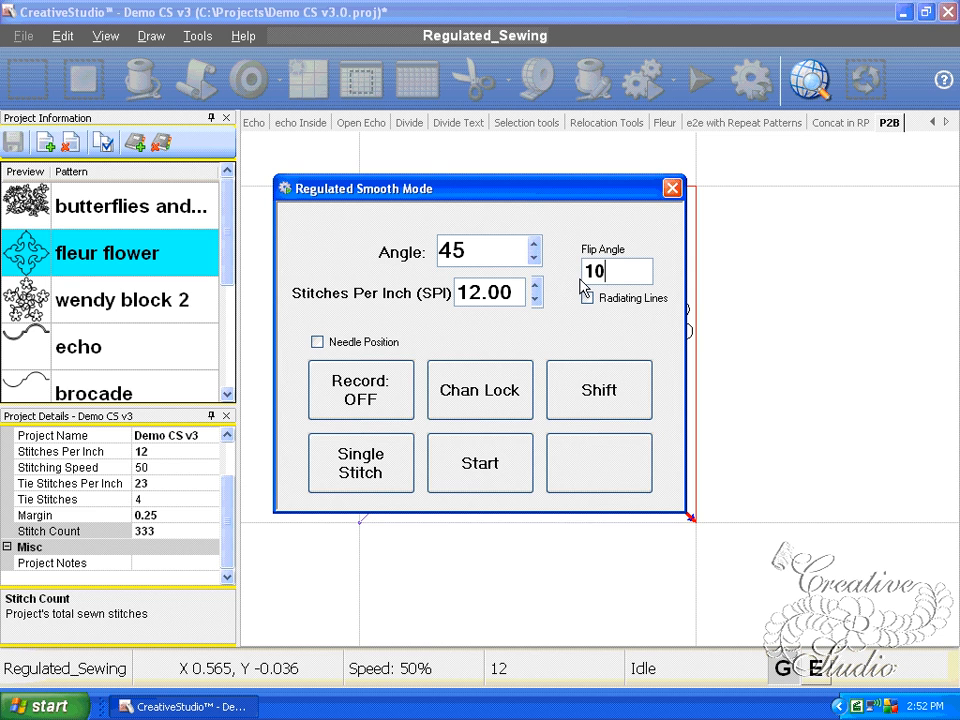
pyautogui.click(591, 389)
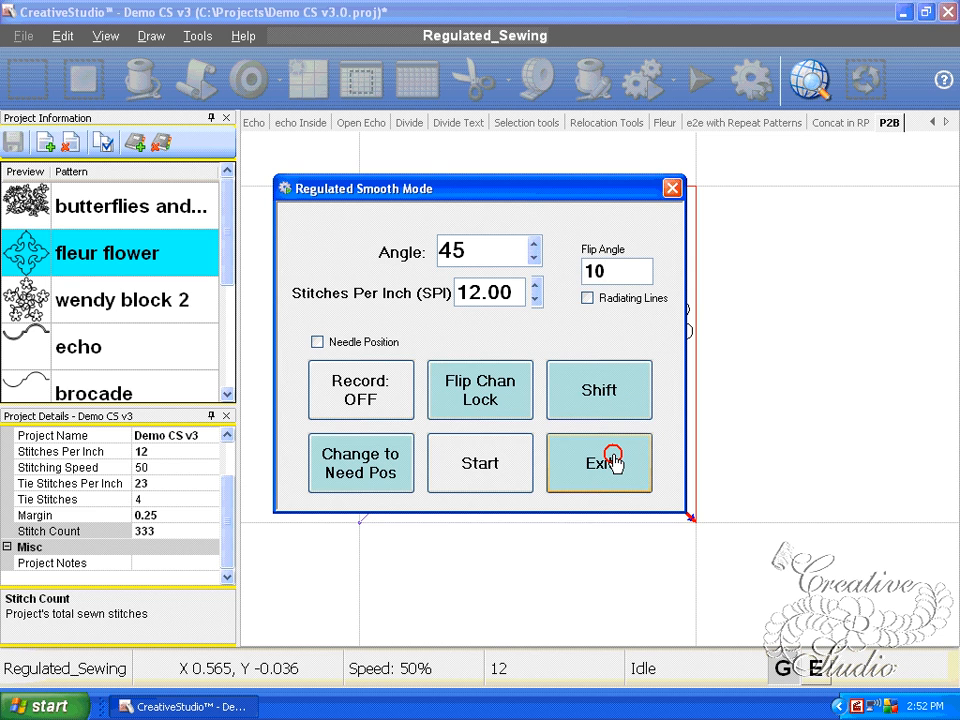
pyautogui.click(613, 458)
# Step: Examine the angle and flip angle settings in the Constant Speed and Regulated Baste sewing modes
pyautogui.click(655, 95)
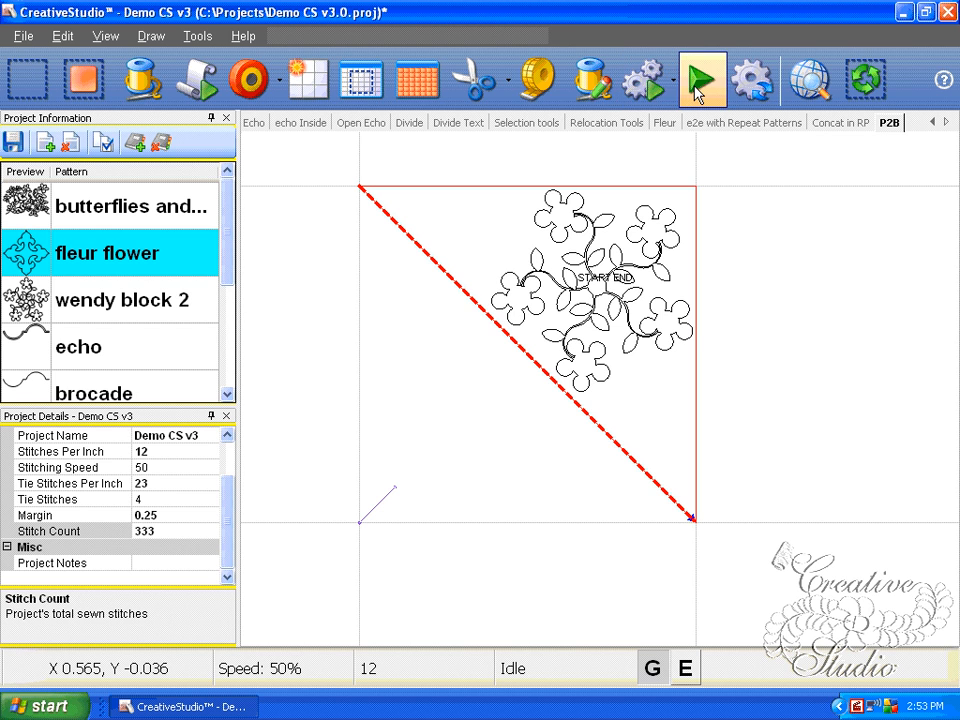
pyautogui.click(699, 88)
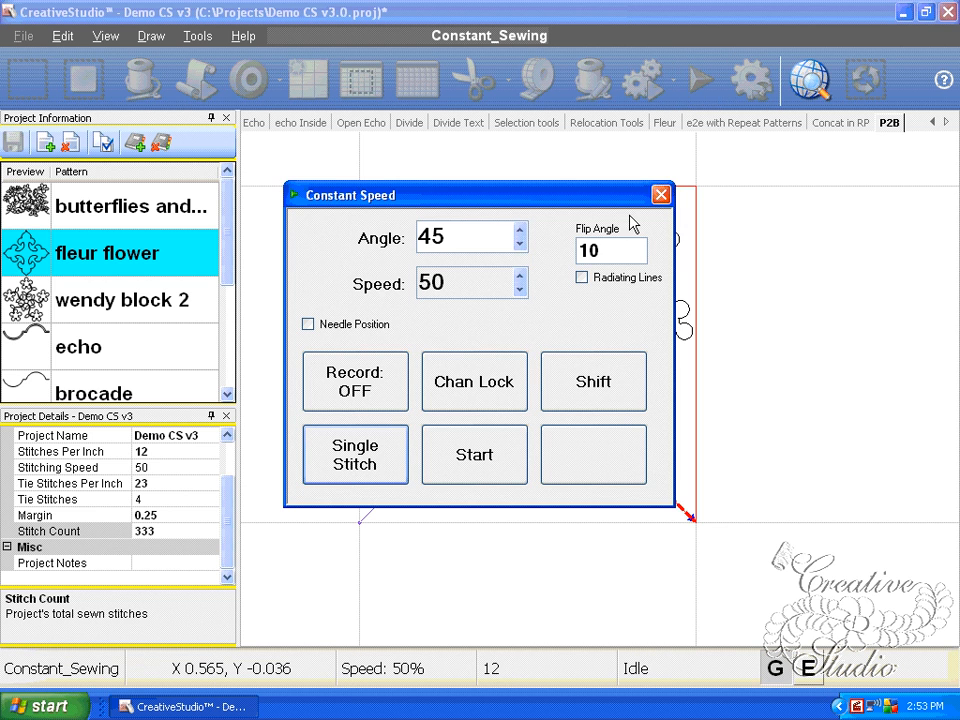
pyautogui.click(658, 193)
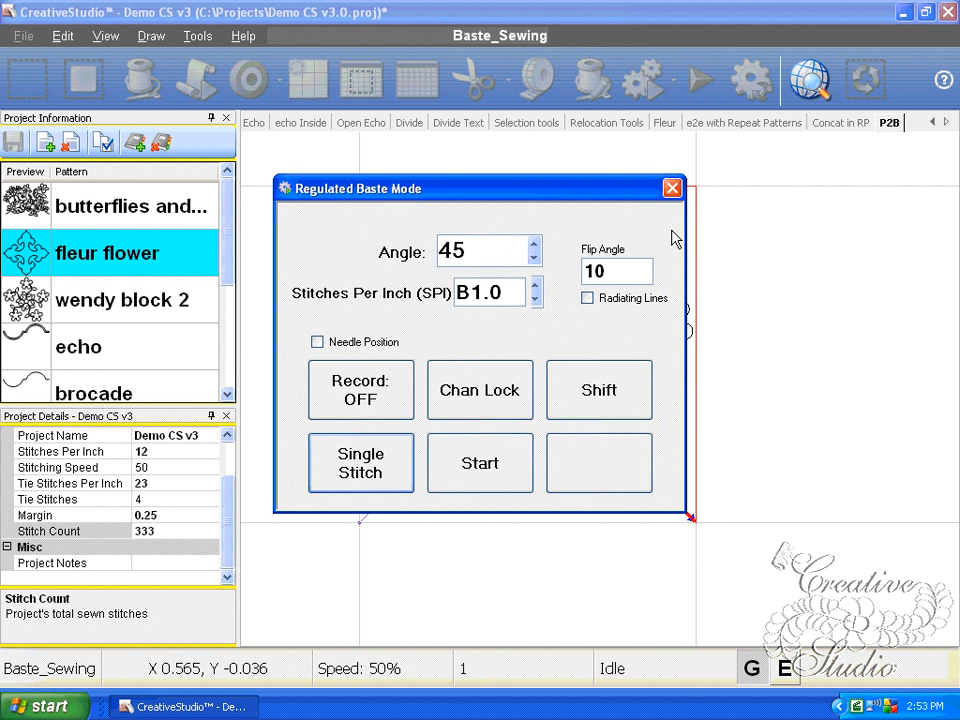
pyautogui.click(672, 188)
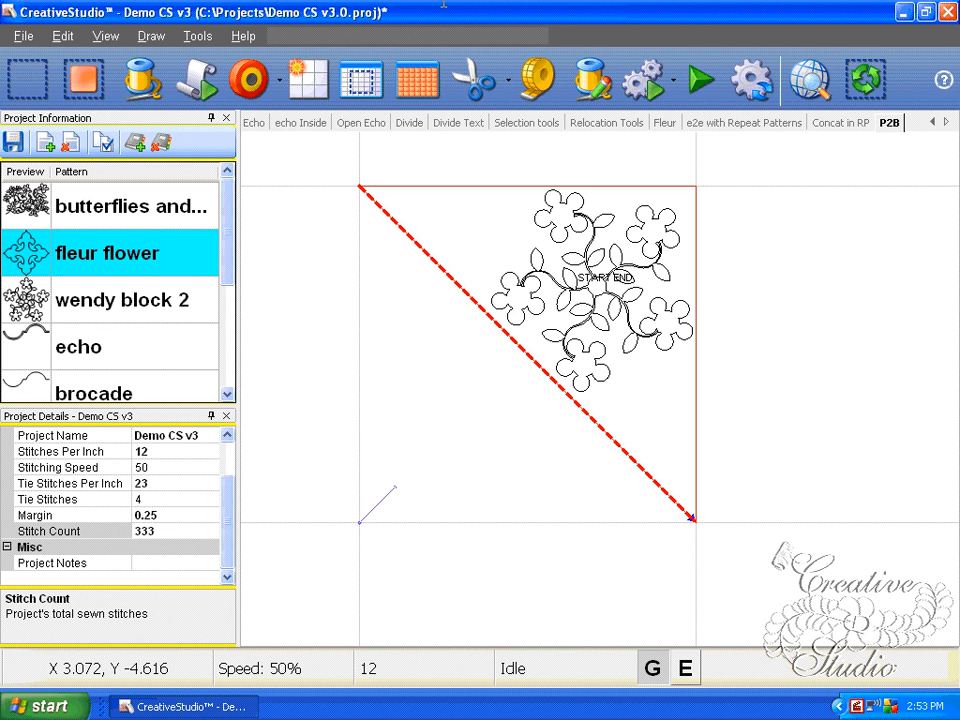
# Step: Turn on the full-length crosshairs that mark the stitcher position in the drawing area
pyautogui.click(101, 35)
pyautogui.click(130, 121)
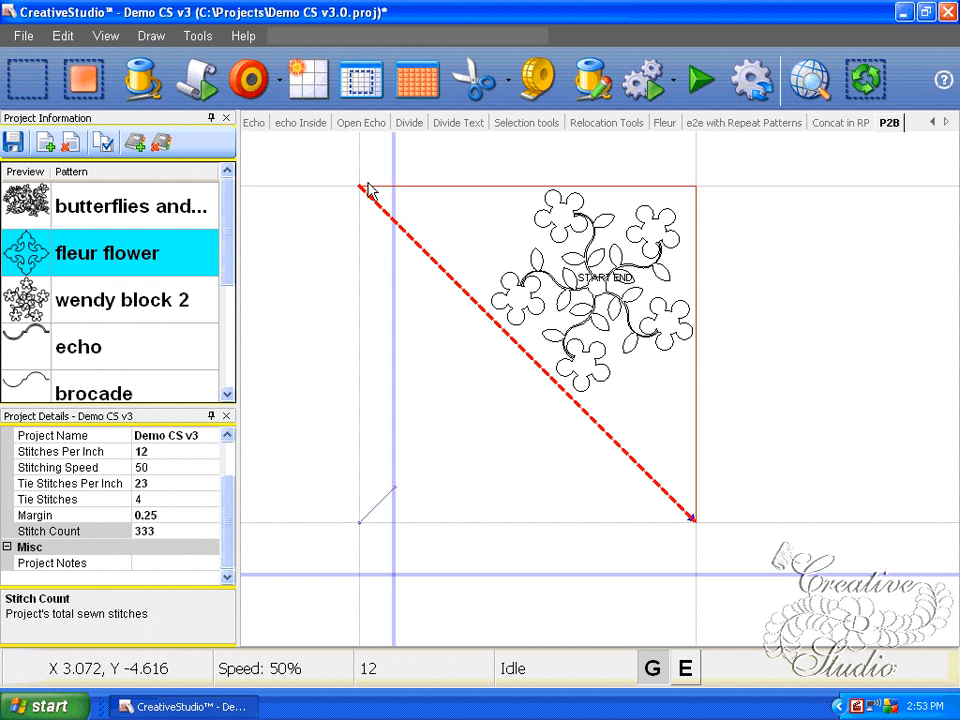
pyautogui.scroll(-1, 483, 427)
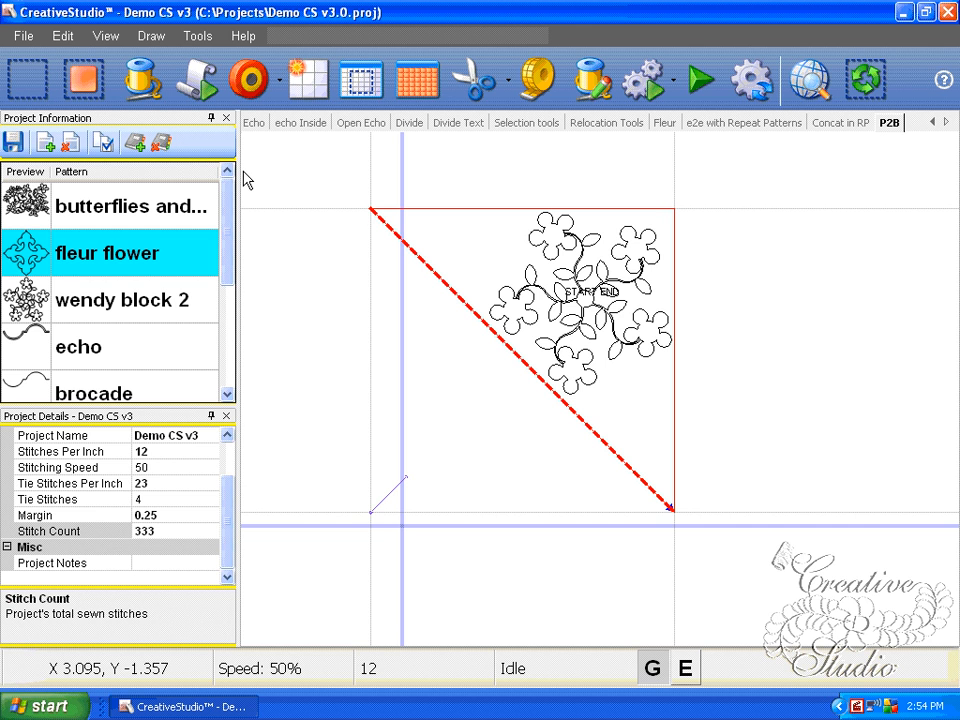
# Step: Preview the trillobe flower variants in the Patterns PrecisionStitch V8 folder
pyautogui.click(44, 144)
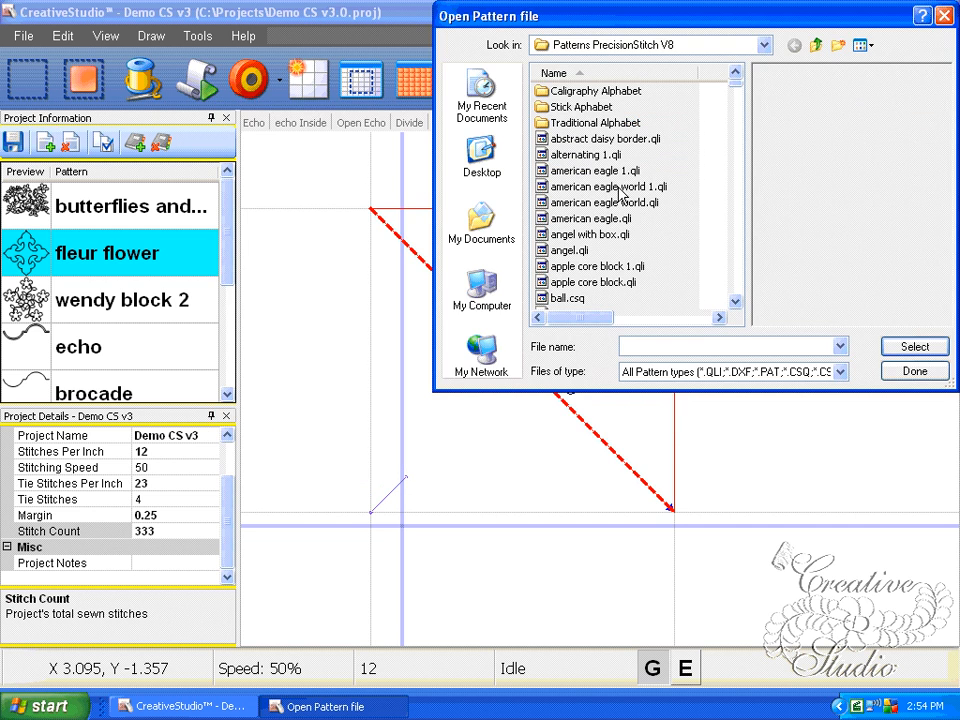
pyautogui.click(615, 190)
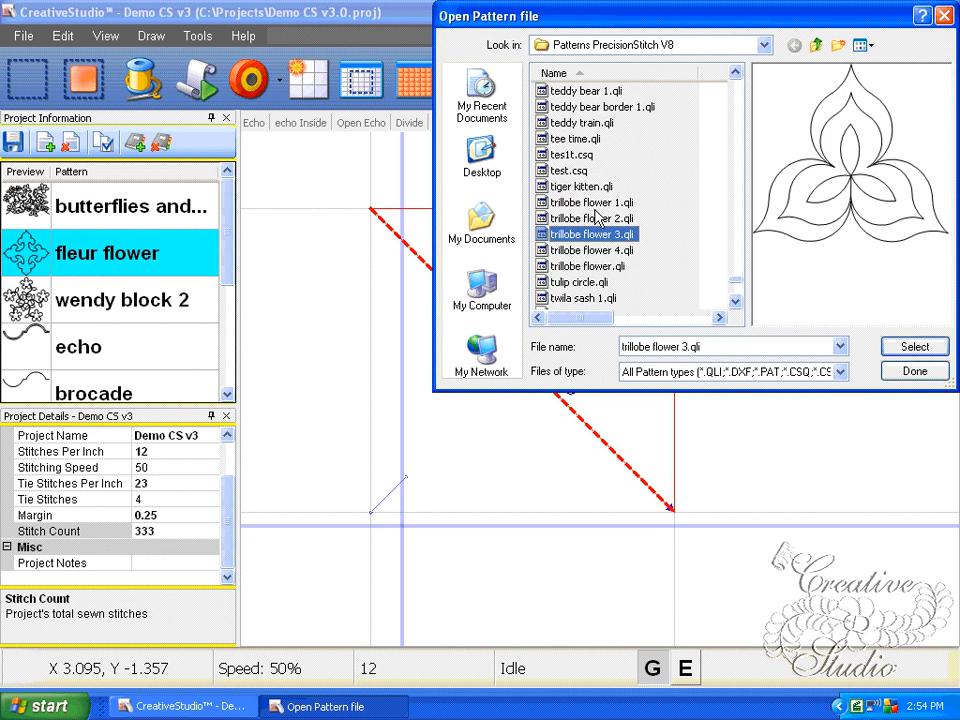
pyautogui.press('Down')
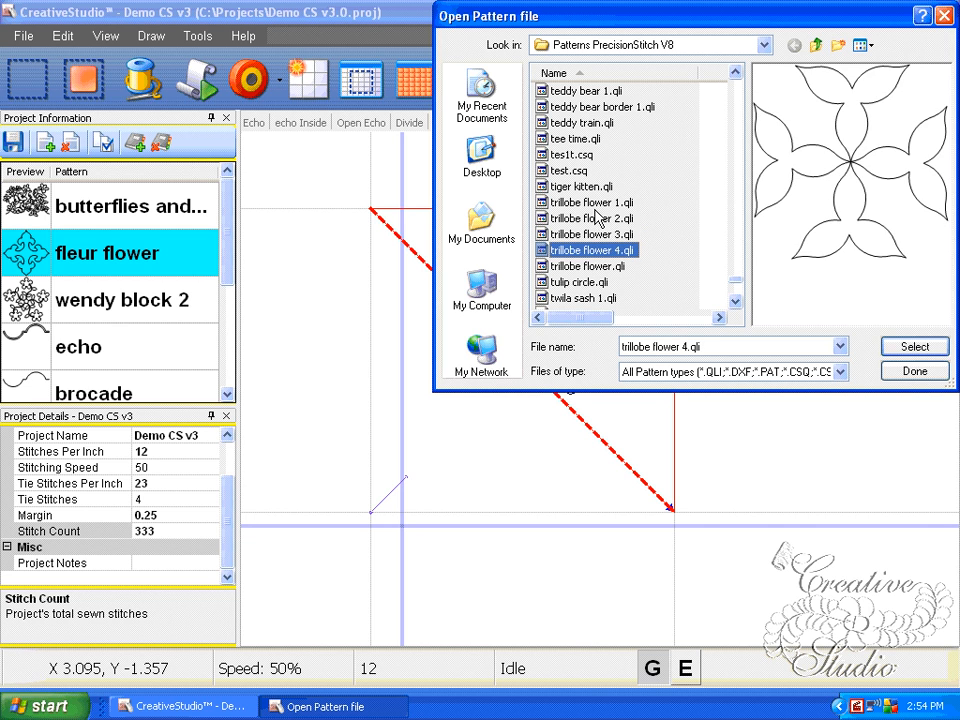
pyautogui.press('Up')
pyautogui.press('Up')
pyautogui.press('Up')
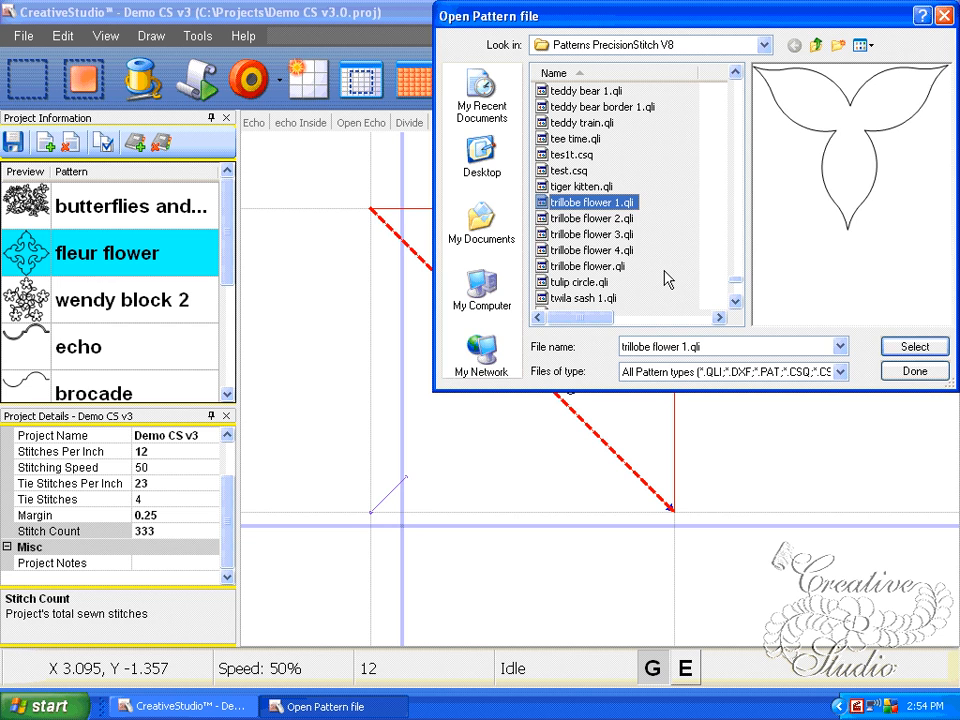
# Step: Add trillobe flower, trillobe flower 1, trillobe flower 2 and trillobe flower 4 to the project, excluding trillobe flower 3
pyautogui.hotkey('shift', 'Down')
pyautogui.hotkey('shift', 'Down')
pyautogui.hotkey('shift', 'Down')
pyautogui.hotkey('shift', 'Down')
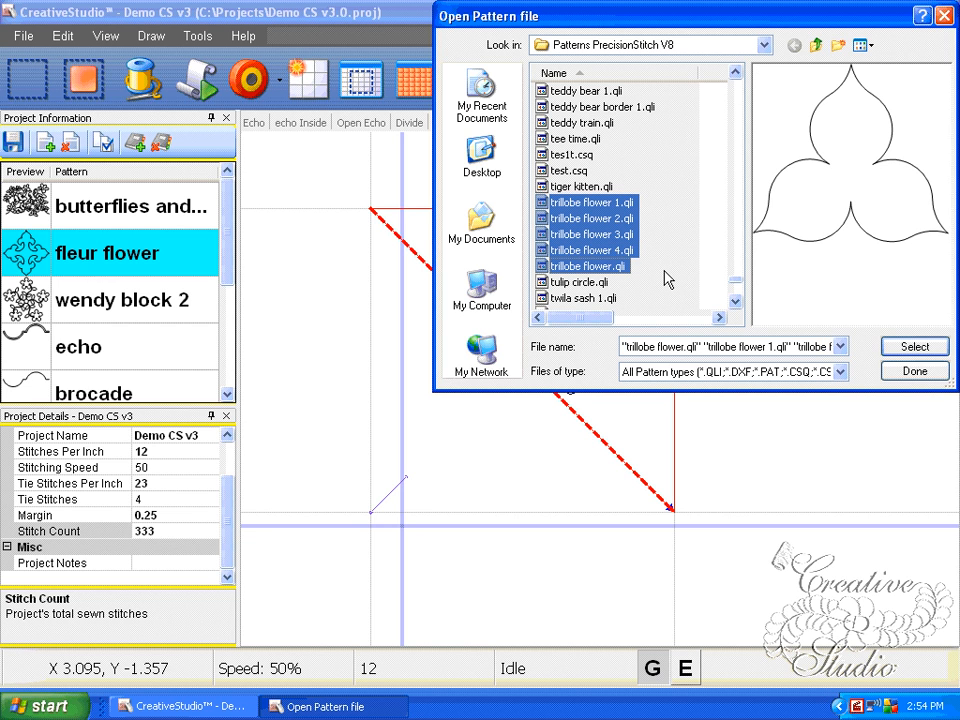
pyautogui.keyDown('ctrl'); pyautogui.click(591, 238); pyautogui.keyUp('ctrl')
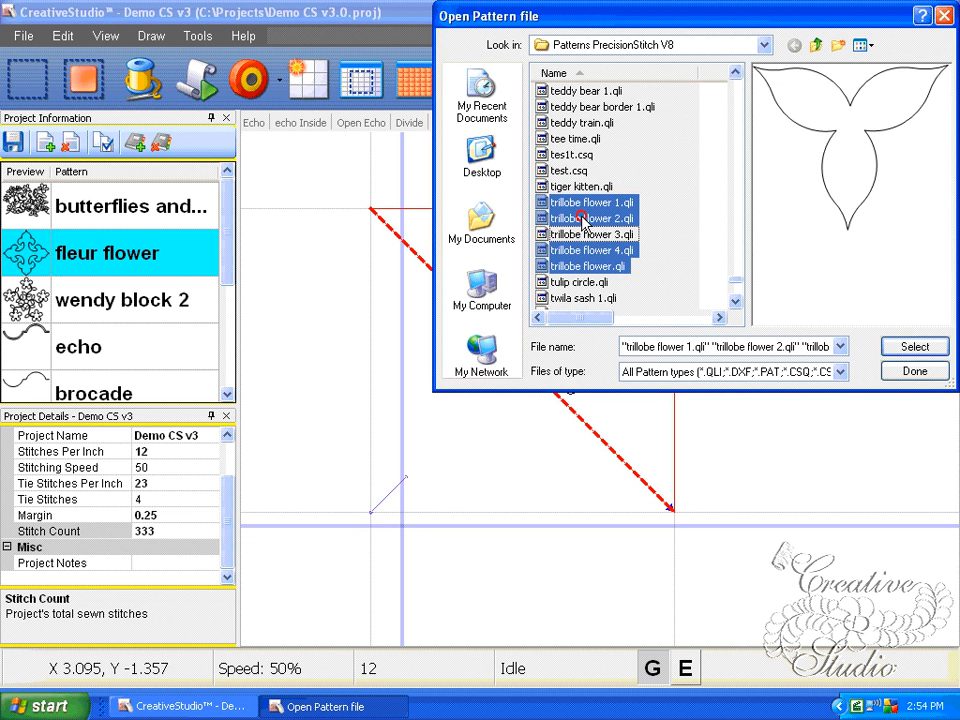
pyautogui.keyDown('ctrl'); pyautogui.click(584, 220); pyautogui.keyUp('ctrl')
pyautogui.keyDown('ctrl'); pyautogui.click(584, 220); pyautogui.keyUp('ctrl')
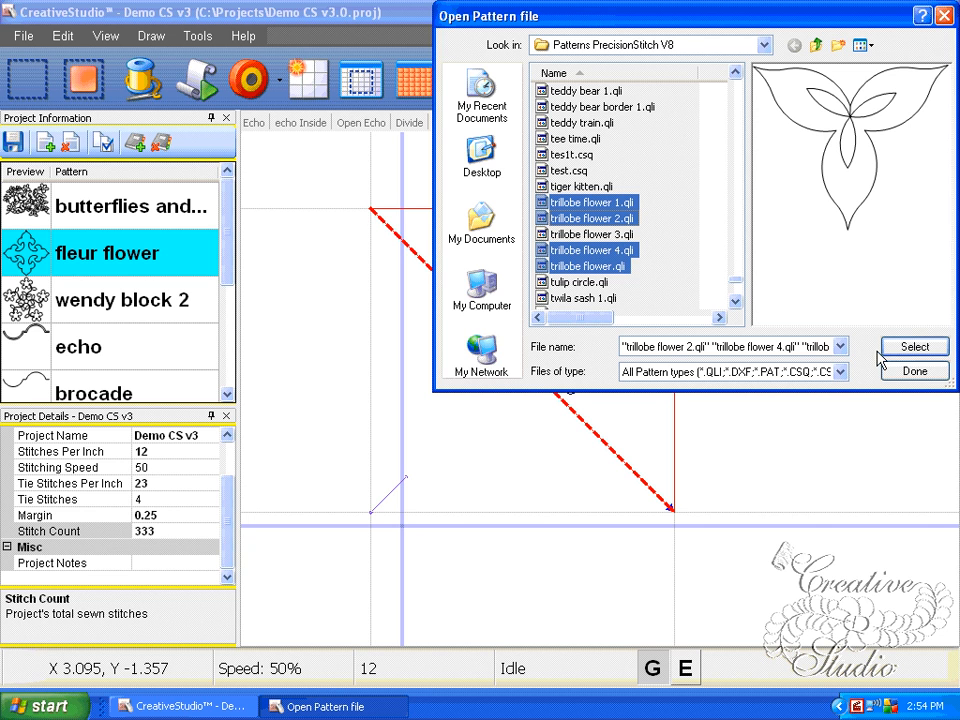
pyautogui.click(914, 348)
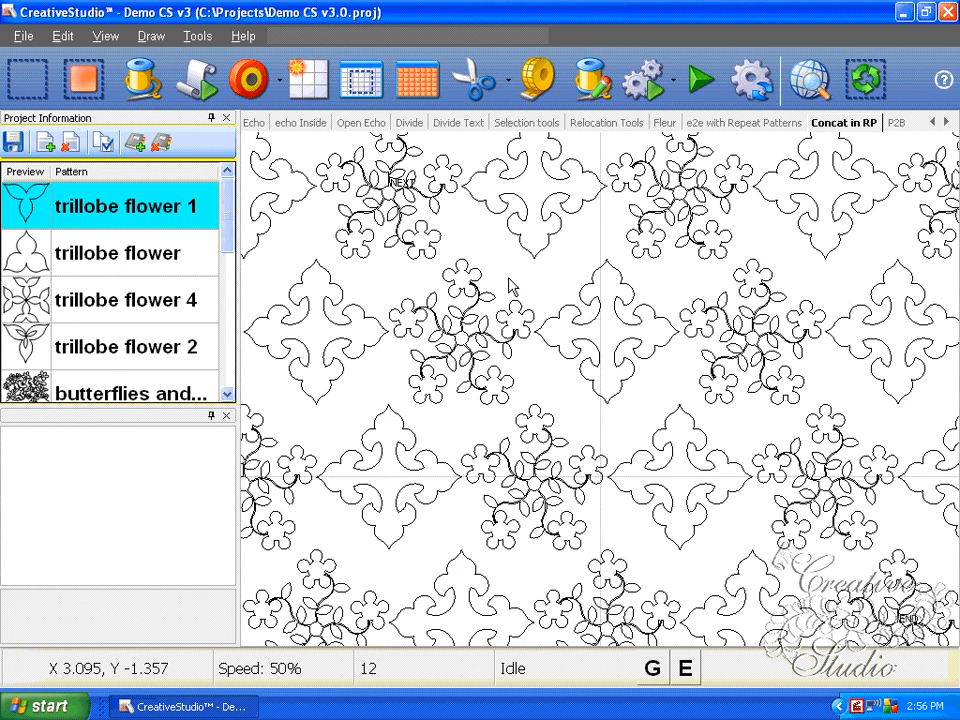
# Step: Measure the vertical distance in the Concat in RP layout from a first-row fleur's lower tip down into the second row
pyautogui.click(151, 36)
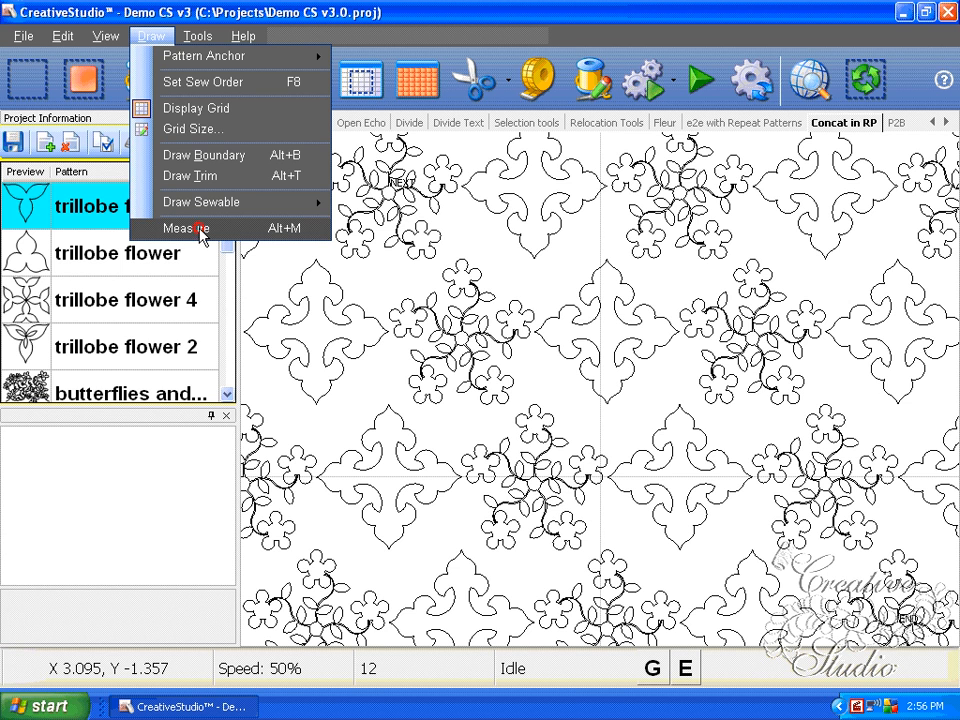
pyautogui.click(190, 228)
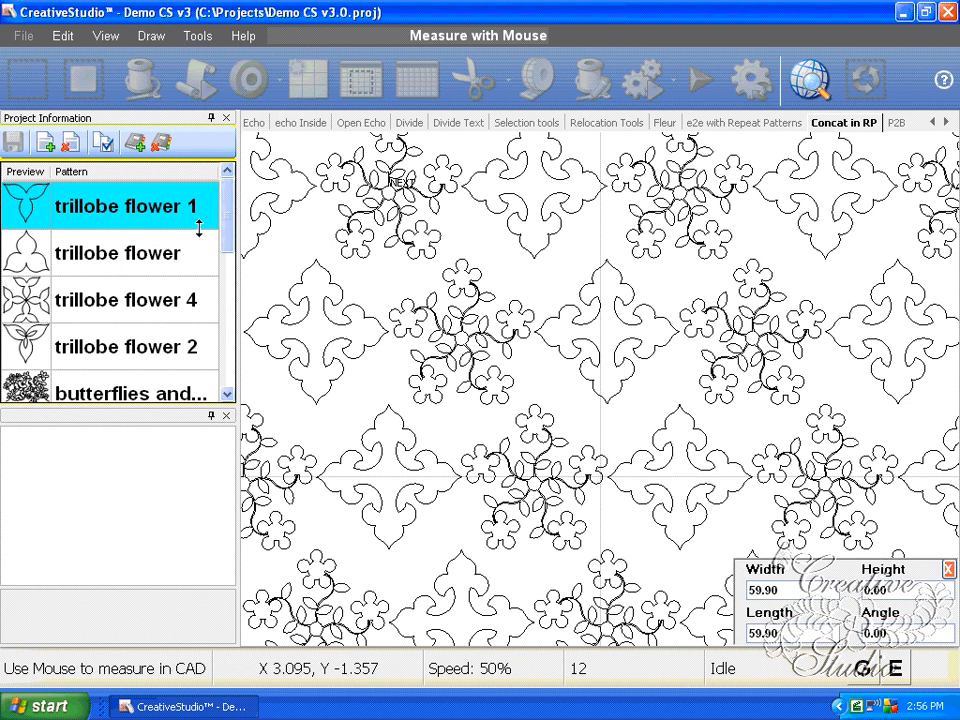
pyautogui.click(534, 261)
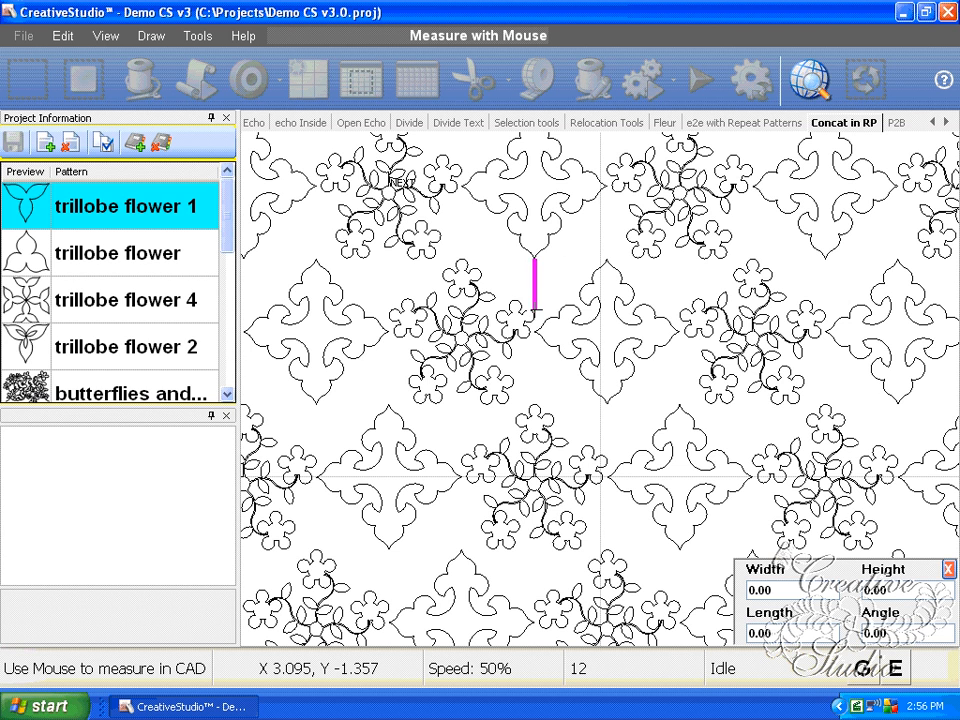
pyautogui.click(534, 311)
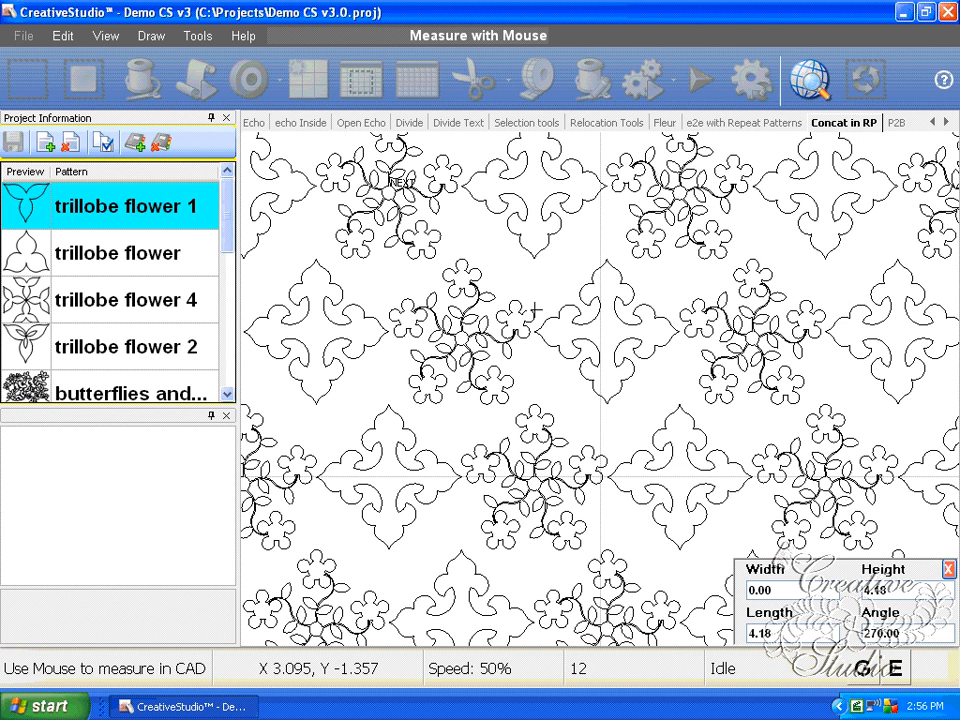
# Step: Measure the horizontal distance between matching points on two neighbouring fleur flowers in the second row
pyautogui.scroll(1, 566, 298)
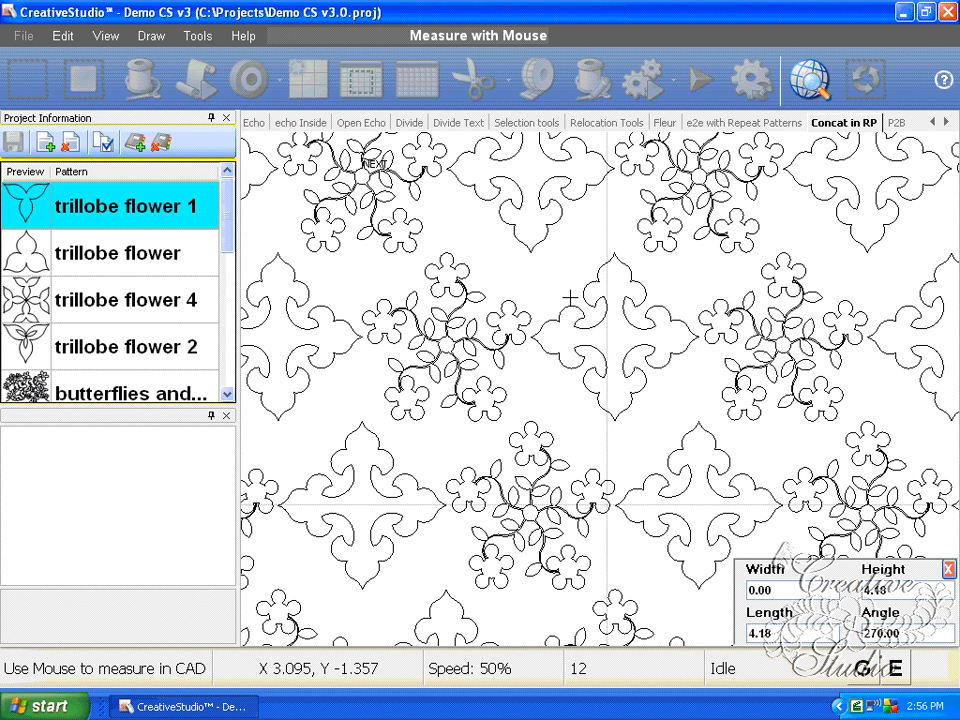
pyautogui.click(604, 377)
pyautogui.click(264, 377)
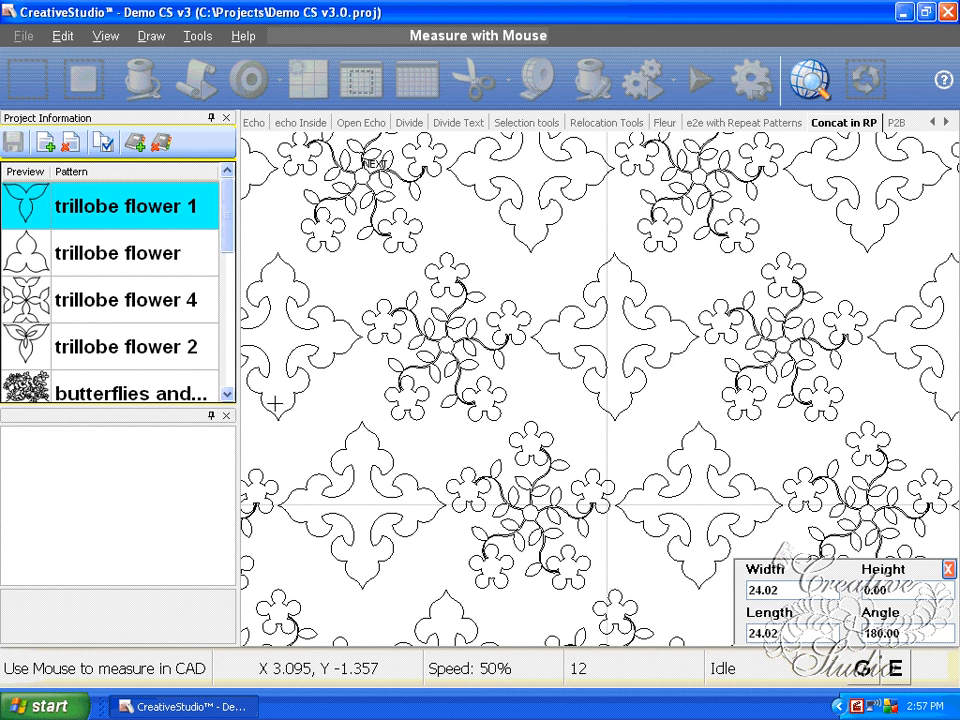
# Step: Select trillobe flower in the project's pattern list and display its pattern details
pyautogui.click(36, 262)
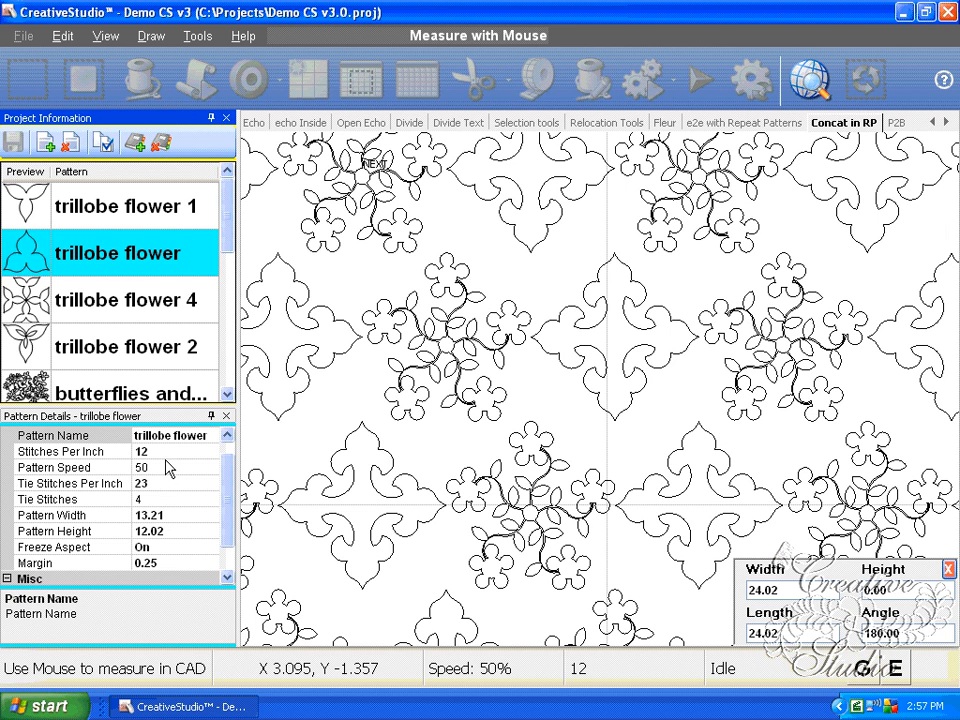
pyautogui.click(180, 520)
pyautogui.click(258, 559)
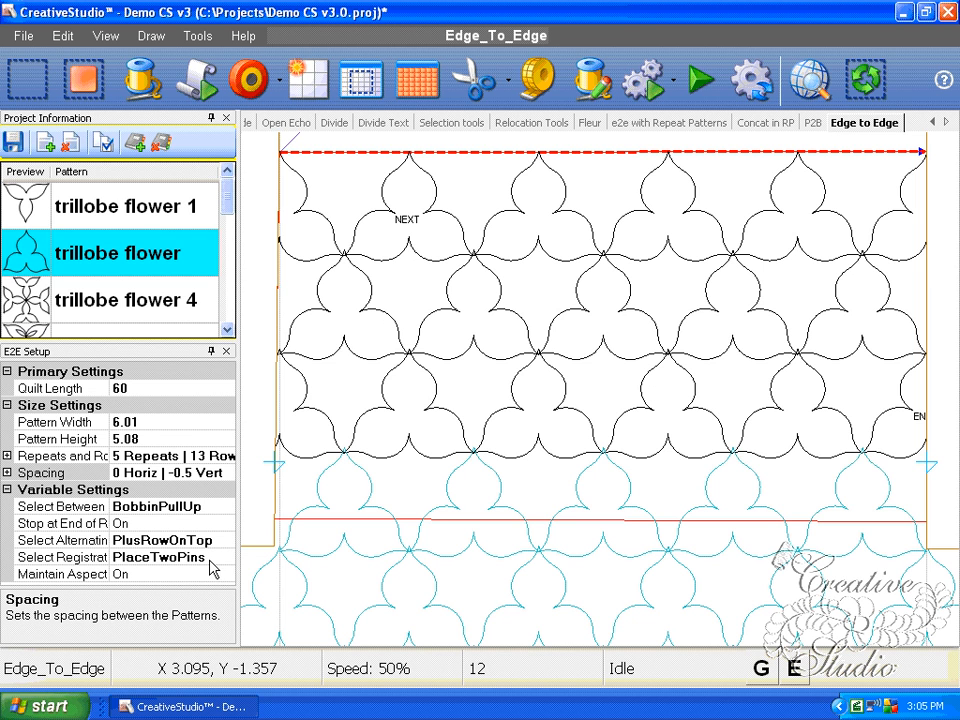
# Step: Review the E2E settings summary of the Edge to Edge layout, both with E2E Setup open and after closing it
pyautogui.rightClick(519, 177)
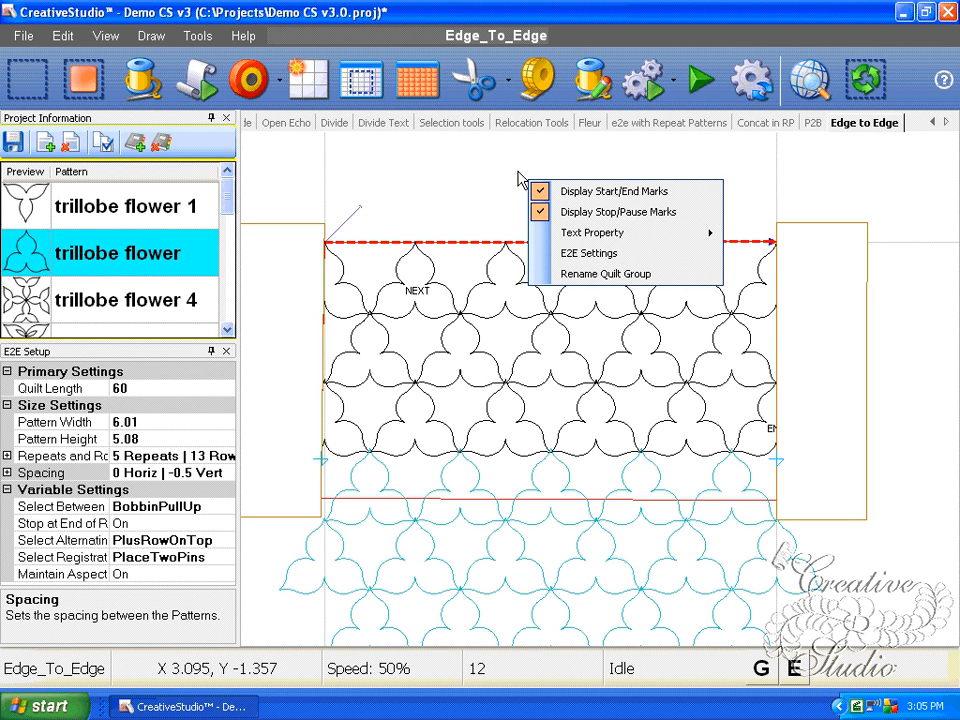
pyautogui.click(563, 254)
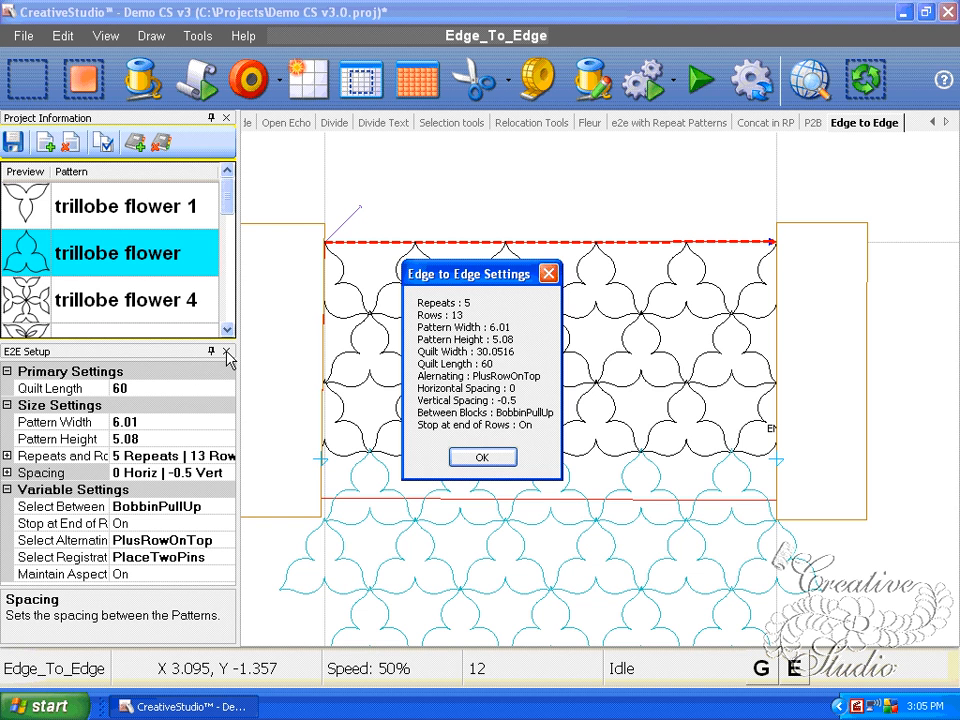
pyautogui.click(482, 457)
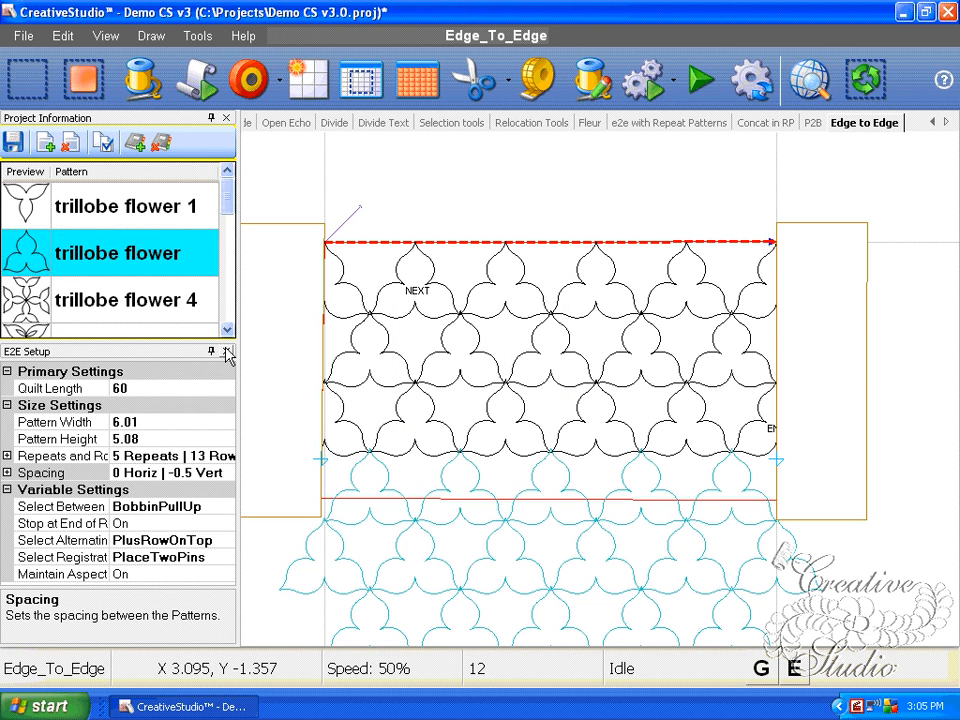
pyautogui.click(227, 352)
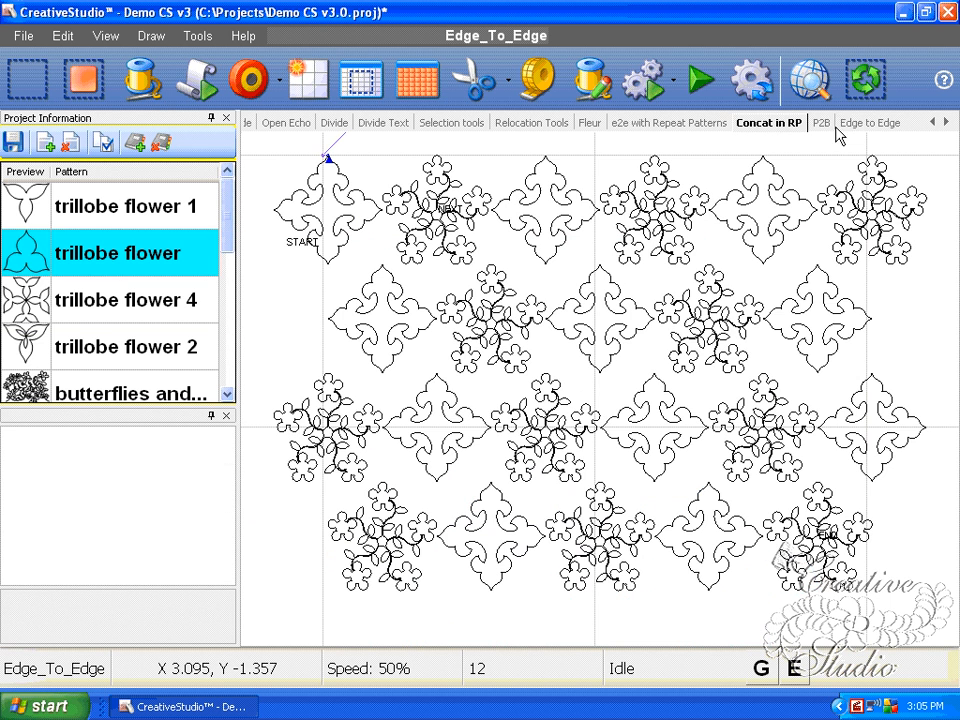
pyautogui.rightClick(588, 218)
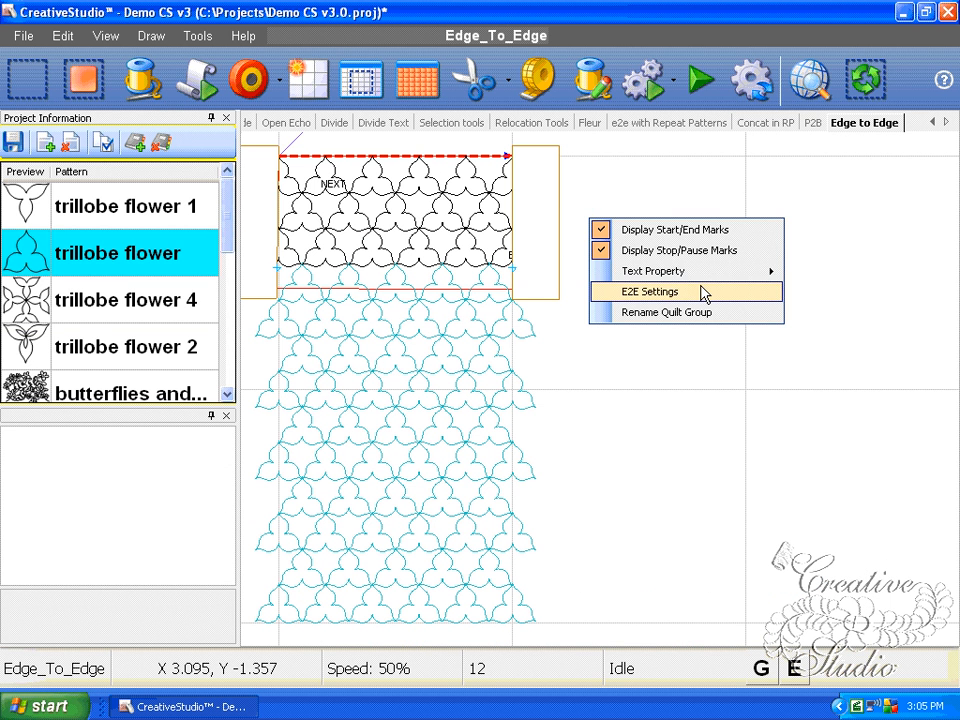
pyautogui.click(693, 289)
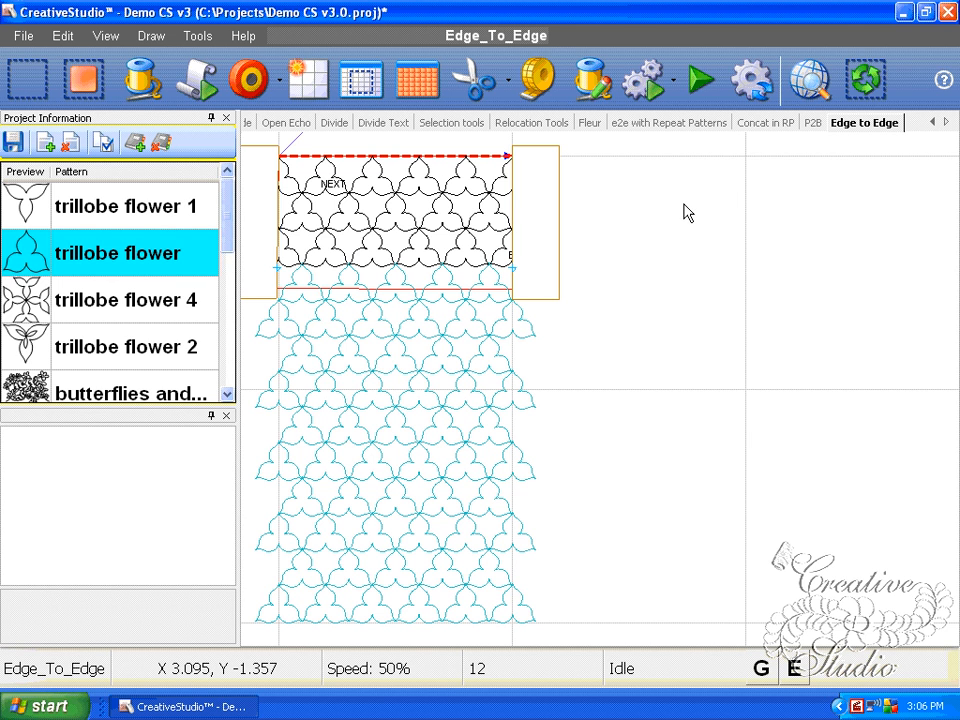
# Step: Rename the Edge to Edge quilt group as Trilobe E2E
pyautogui.rightClick(673, 196)
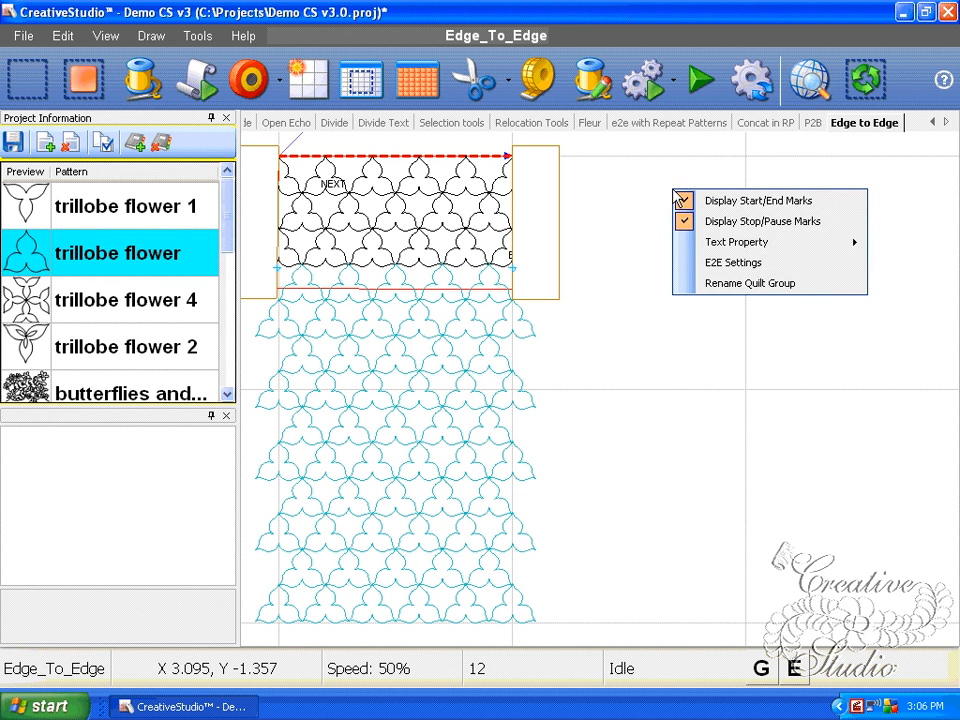
pyautogui.click(722, 286)
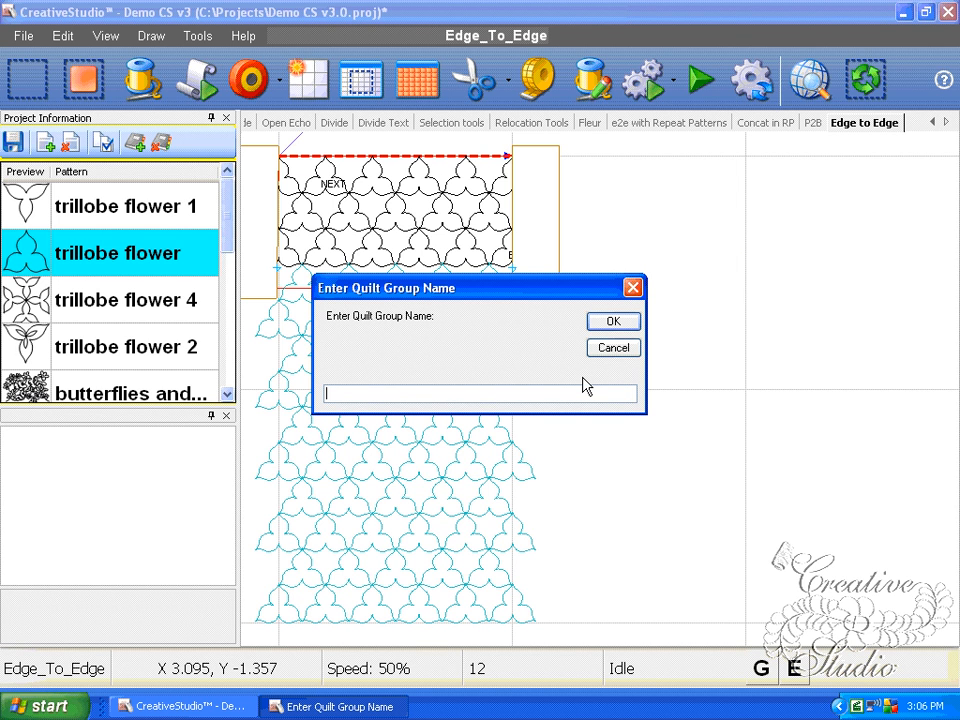
pyautogui.write('Trilobe E2e')
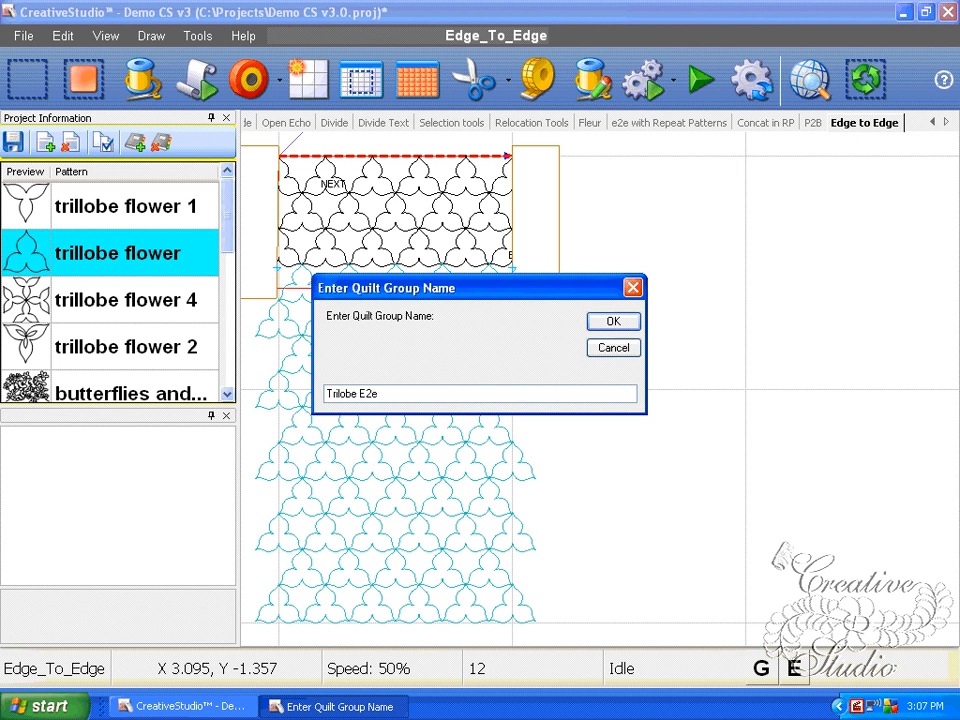
pyautogui.press('BackSpace')
pyautogui.write('E')
pyautogui.click(598, 323)
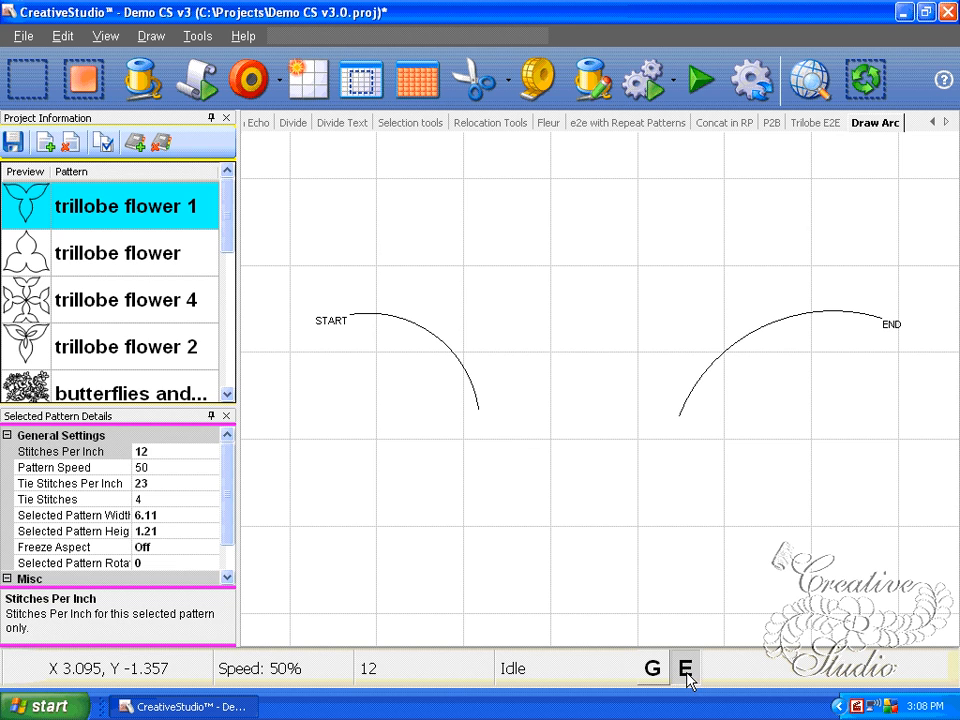
# Step: Draw a downward-bulging three-point arc joining the inner ends of the two existing arcs in the Draw Arc group
pyautogui.rightClick(540, 462)
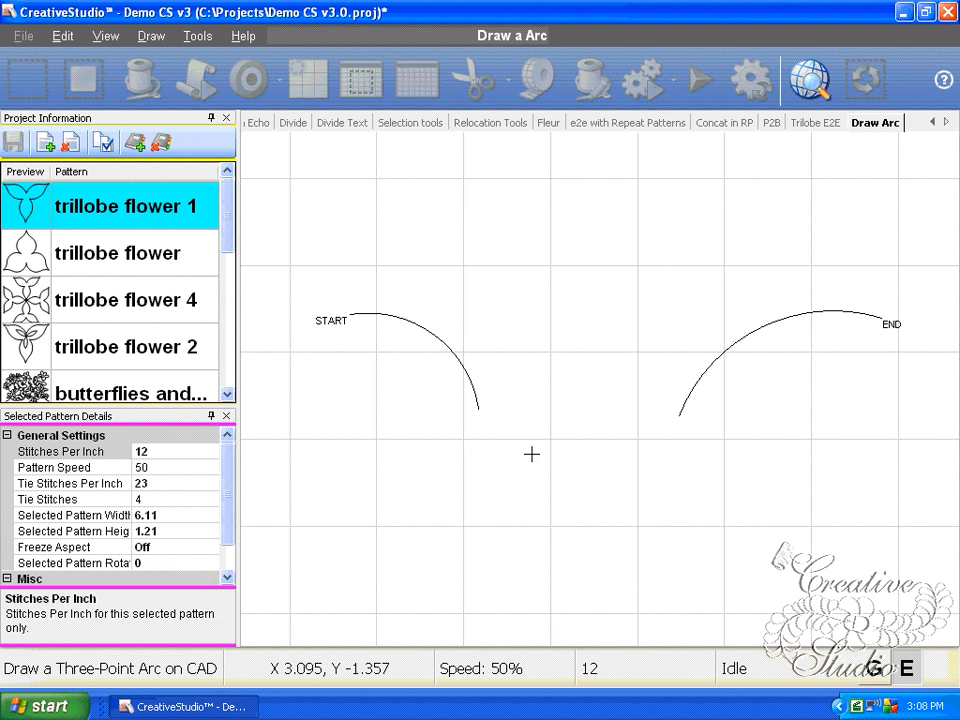
pyautogui.click(485, 413)
pyautogui.click(482, 415)
pyautogui.click(571, 460)
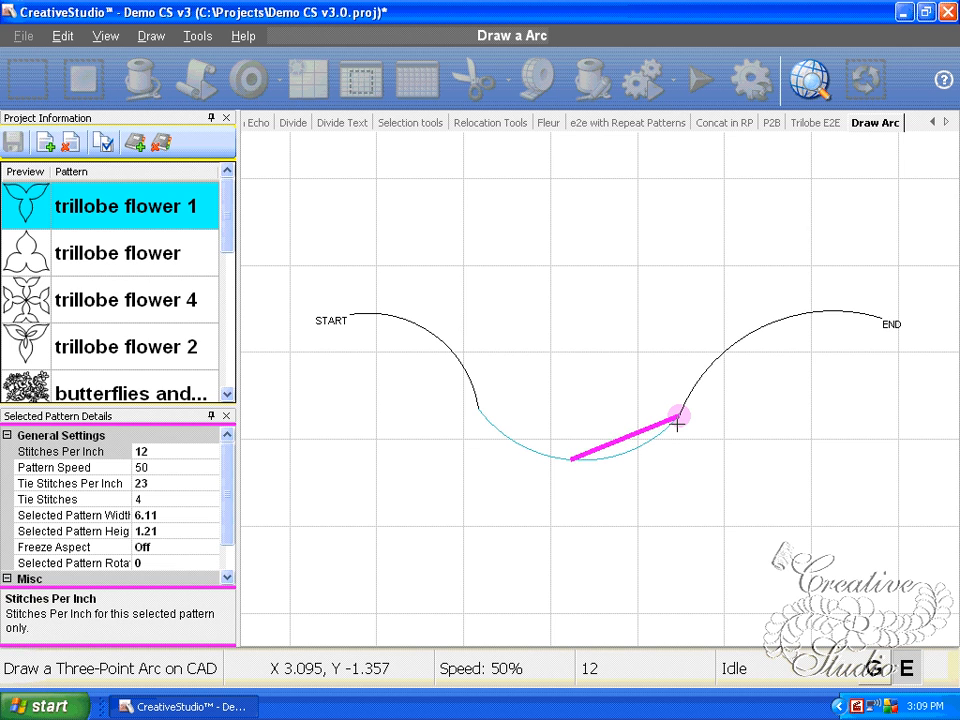
pyautogui.click(677, 424)
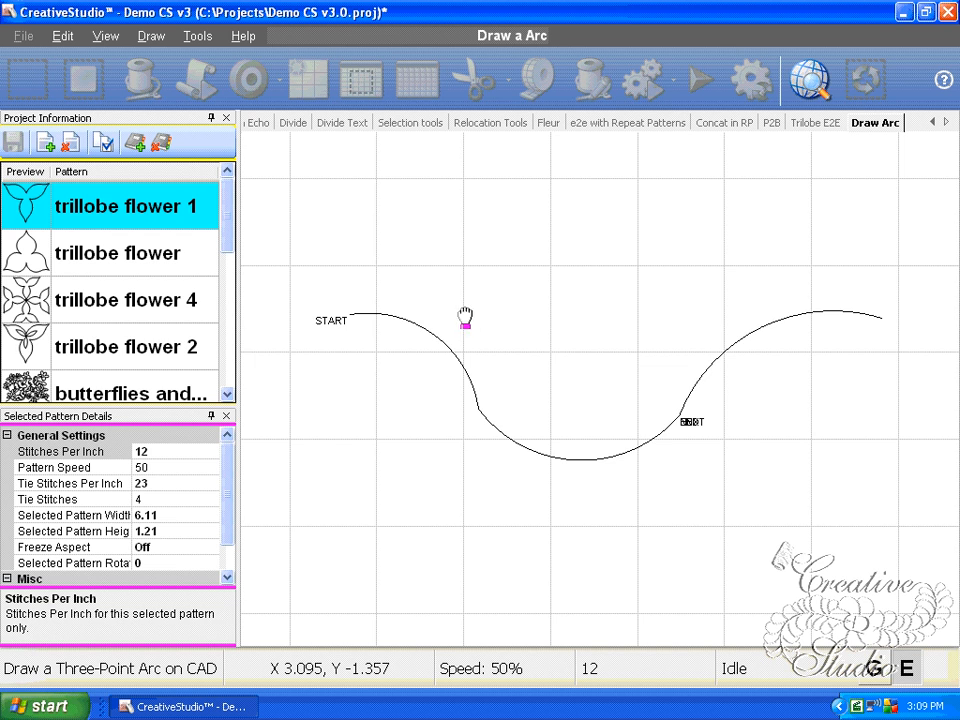
# Step: Draw a wavy multi-pointed curve above the arcs, joining the first arc's outer start to the last arc's outer end
pyautogui.scroll(-2, 470, 240)
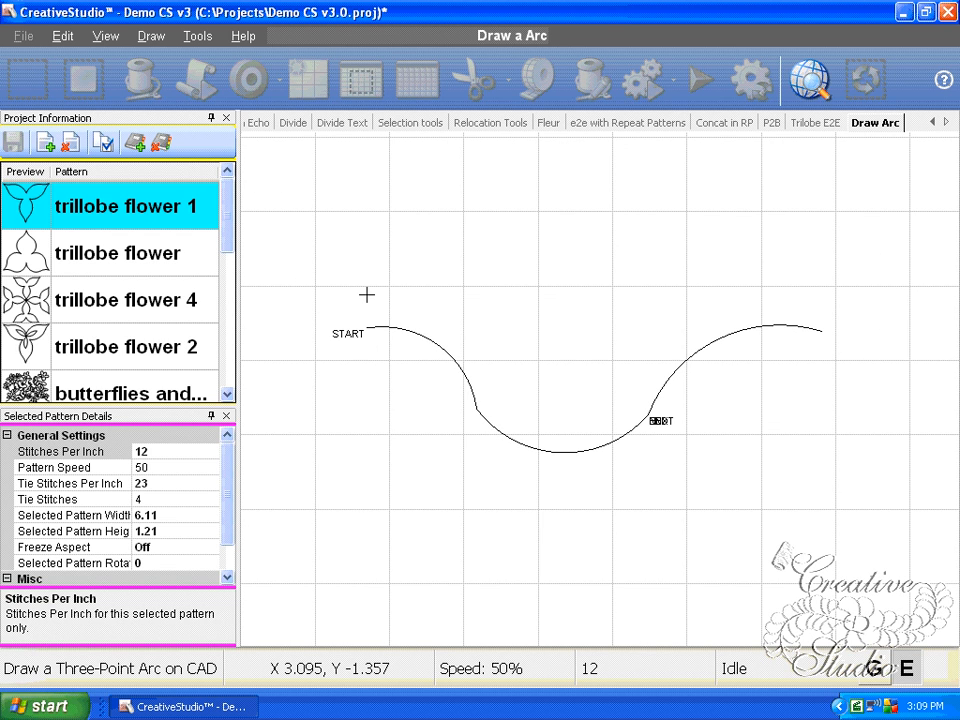
pyautogui.press('c')
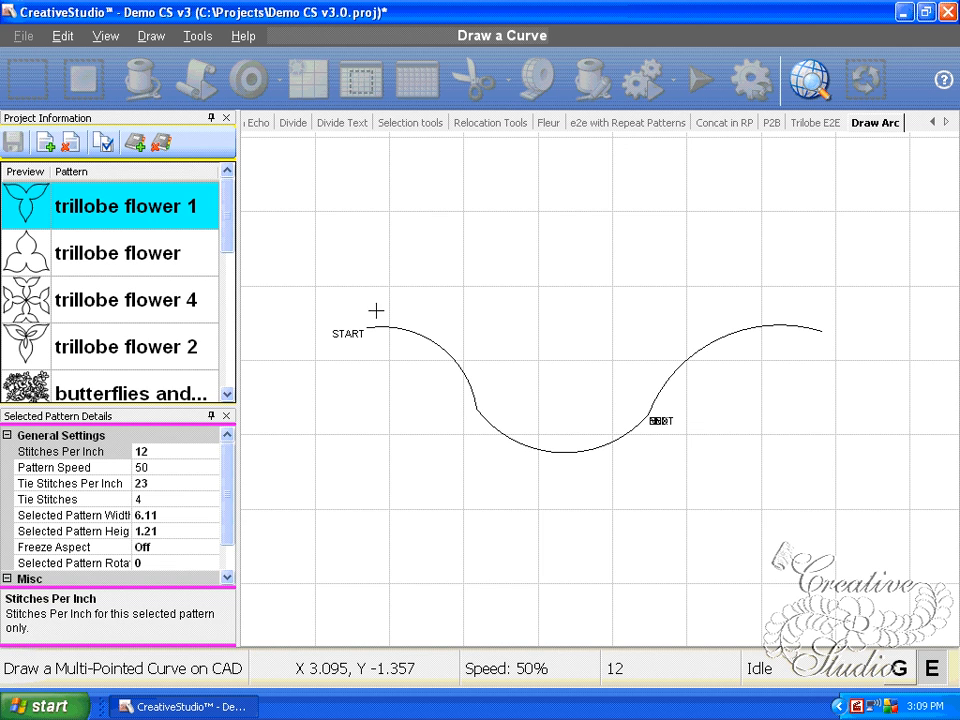
pyautogui.click(366, 320)
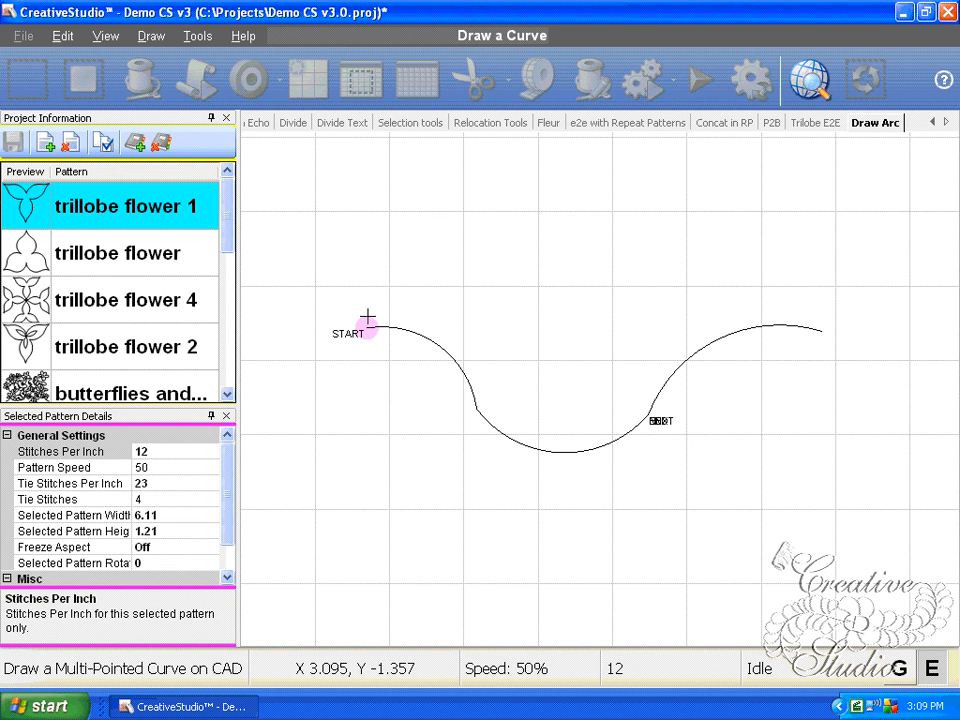
pyautogui.click(426, 274)
pyautogui.click(505, 295)
pyautogui.click(600, 268)
pyautogui.click(681, 253)
pyautogui.click(809, 273)
pyautogui.click(823, 329)
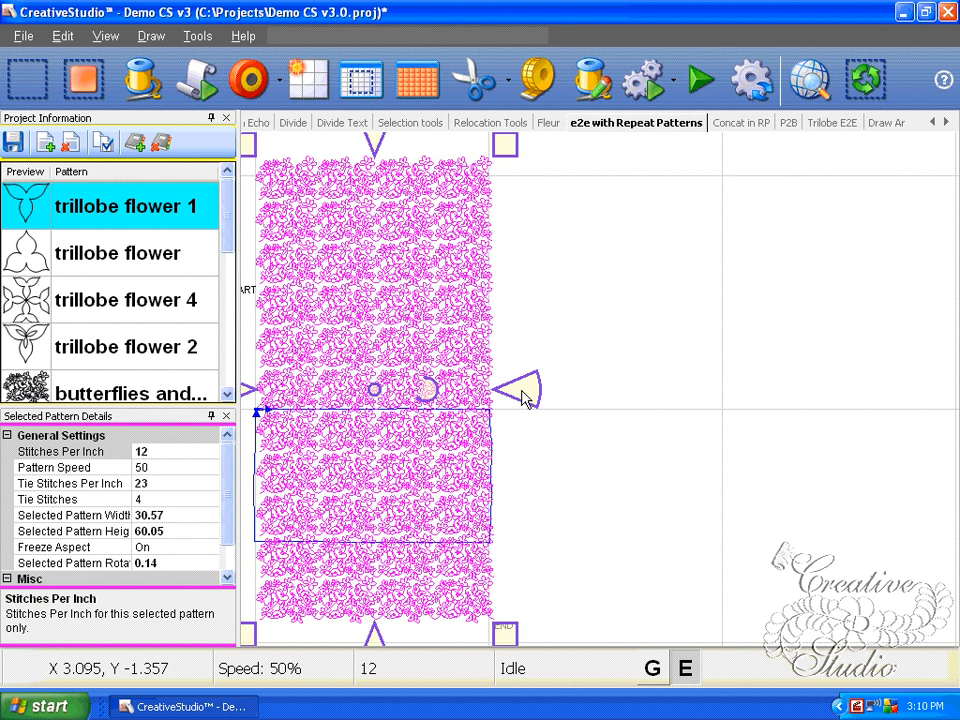
# Step: Resize the floral repeat pattern in e2e with Repeat Patterns to a width of about 29.2, leaving its height alone
pyautogui.click(527, 390)
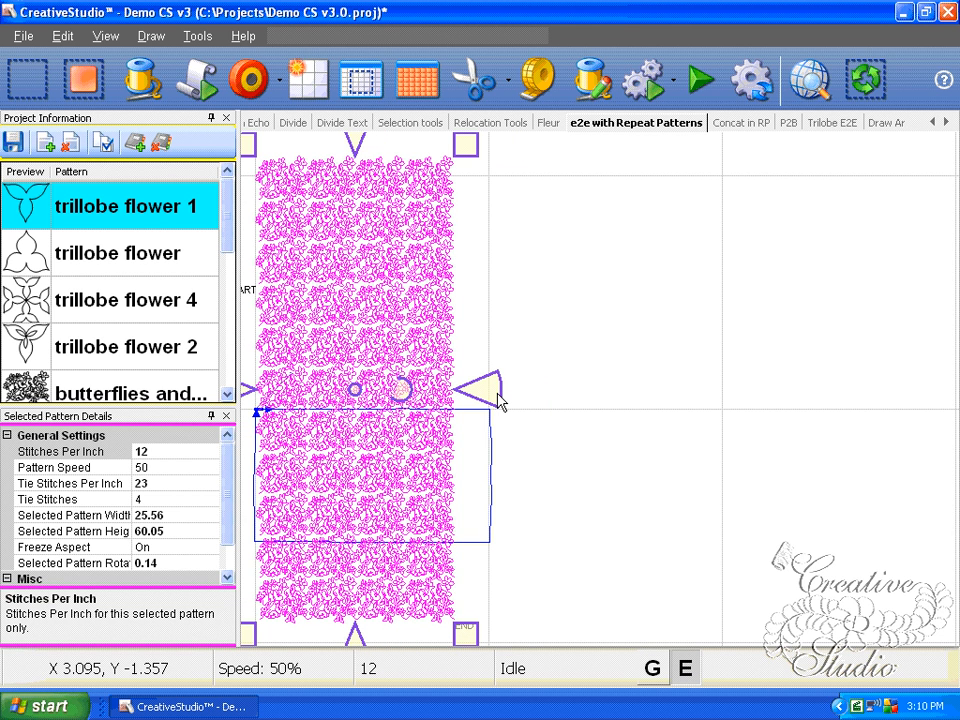
pyautogui.moveTo(500, 400); pyautogui.dragTo(516, 399)
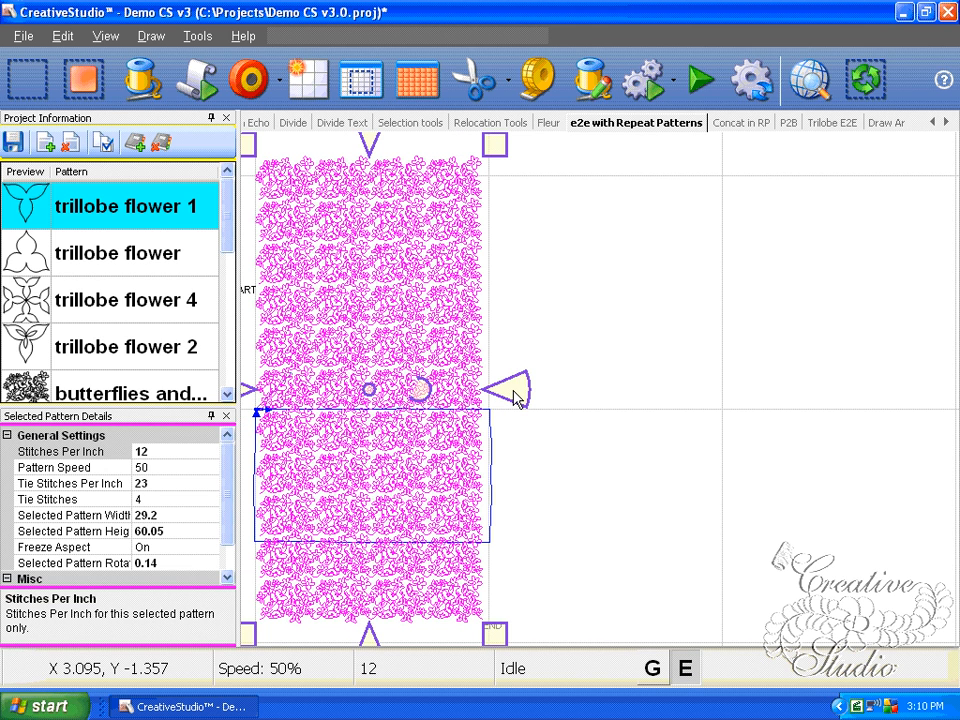
# Step: Show the Demo CS v3 project details, open the customer name entry box and close it without entering anything
pyautogui.click(103, 145)
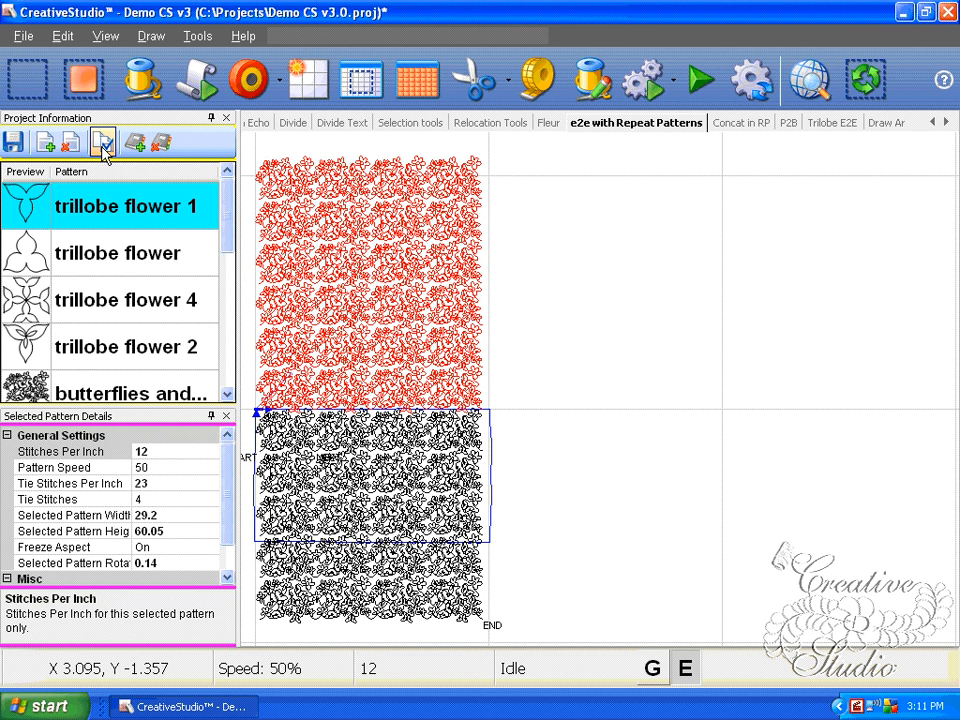
pyautogui.click(211, 466)
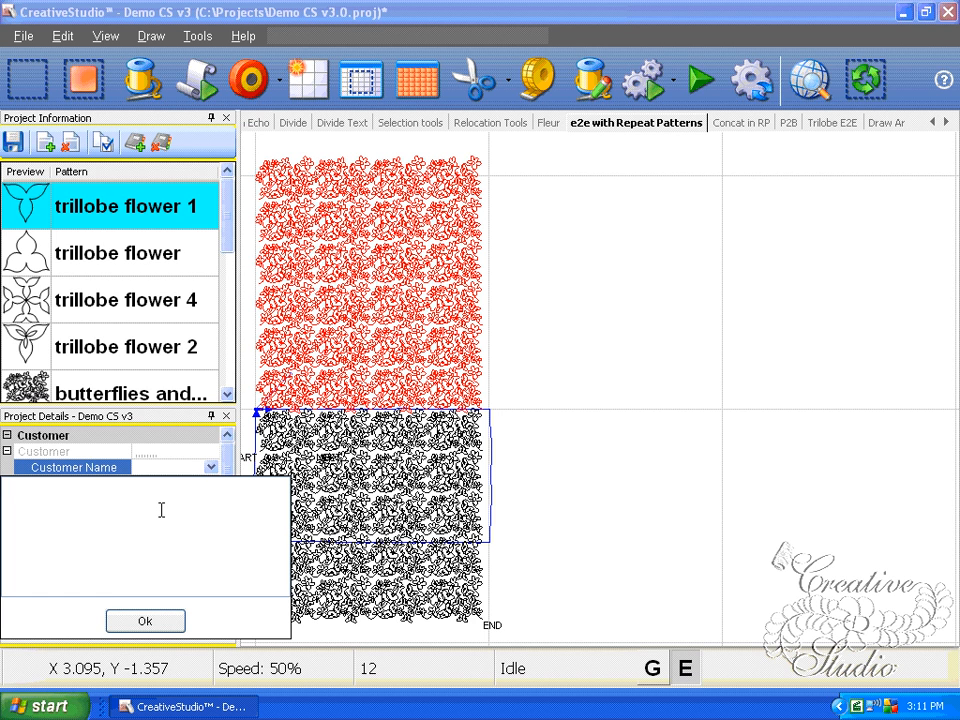
pyautogui.click(148, 623)
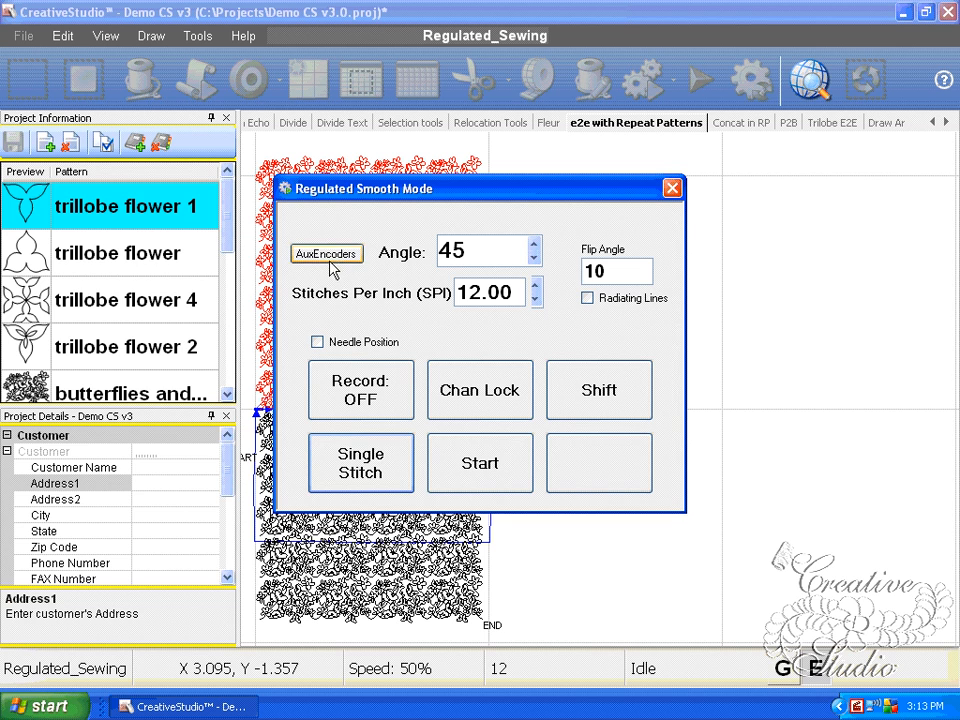
# Step: Try the AuxEncoders option in the Regulated Smooth Mode dialog and move the dialog clear of the quilt pattern
pyautogui.click(330, 257)
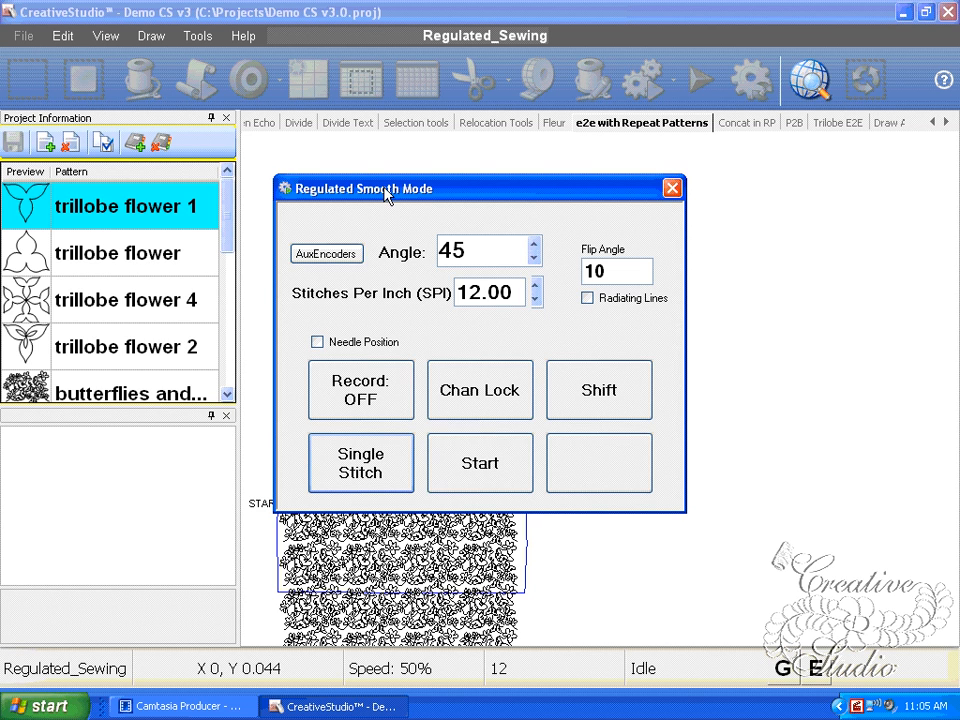
pyautogui.moveTo(372, 191); pyautogui.dragTo(452, 185)
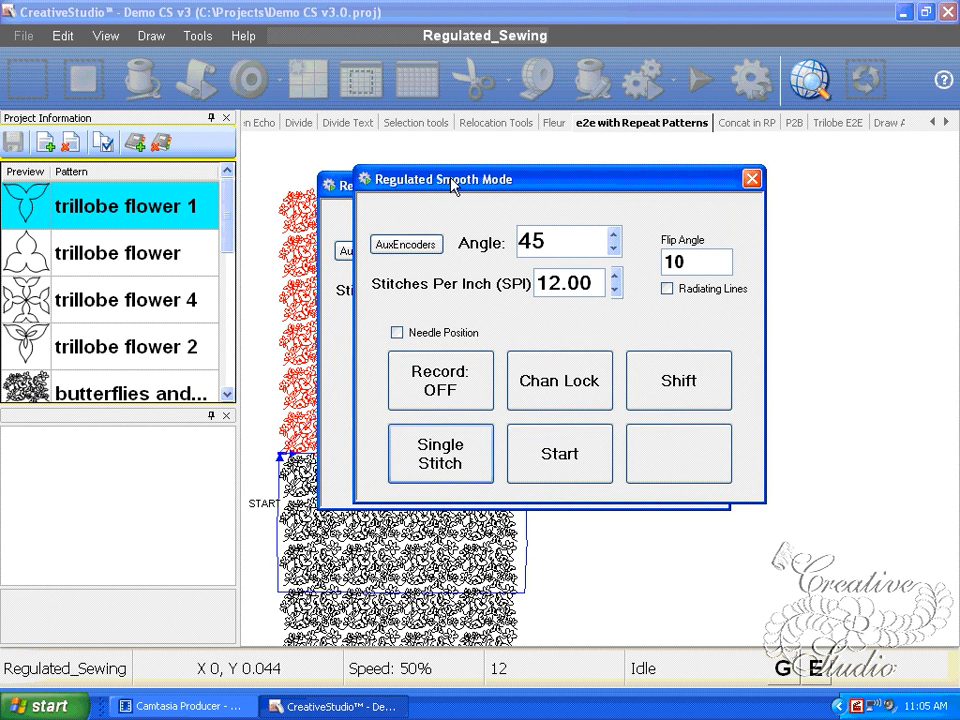
pyautogui.moveTo(452, 185); pyautogui.dragTo(624, 192)
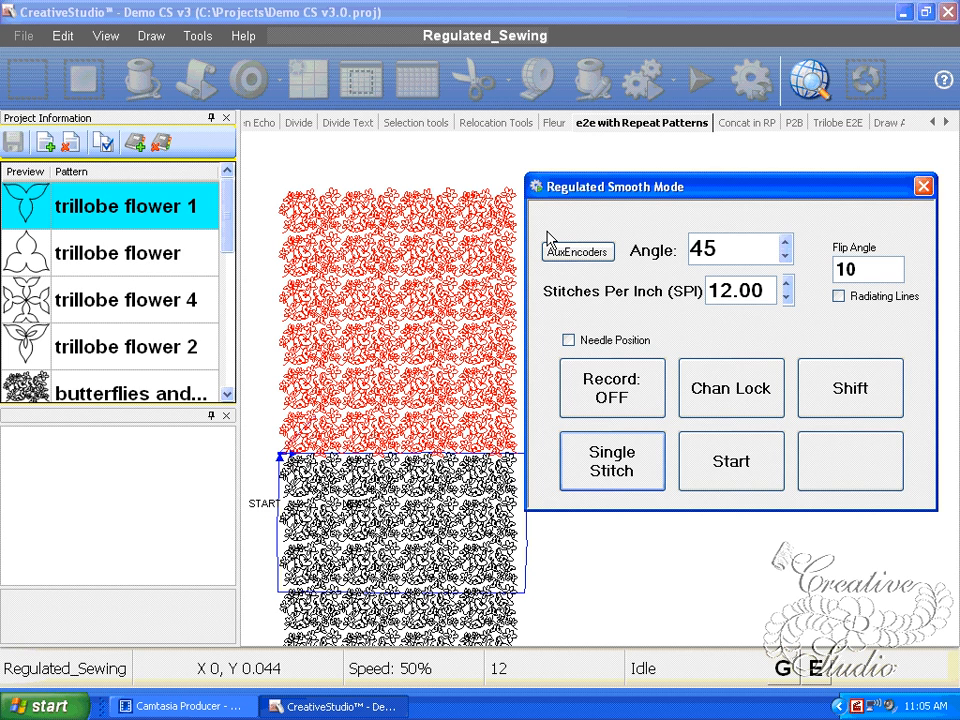
pyautogui.click(572, 253)
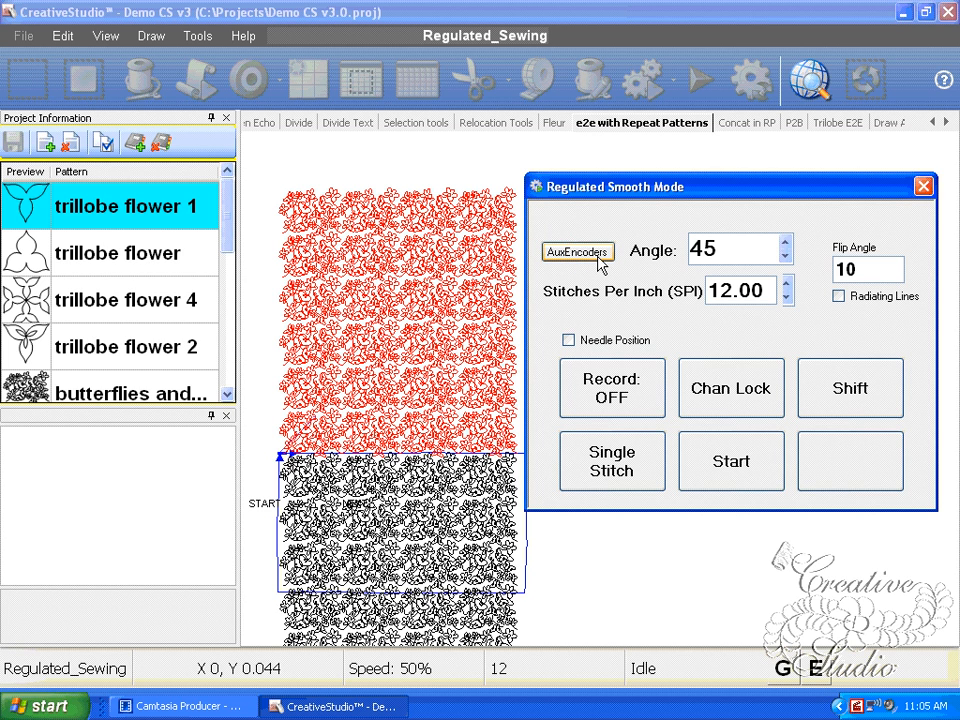
pyautogui.moveTo(563, 196)
pyautogui.mouseDown()
pyautogui.moveTo(567, 217)
pyautogui.moveTo(566, 204)
pyautogui.mouseUp()
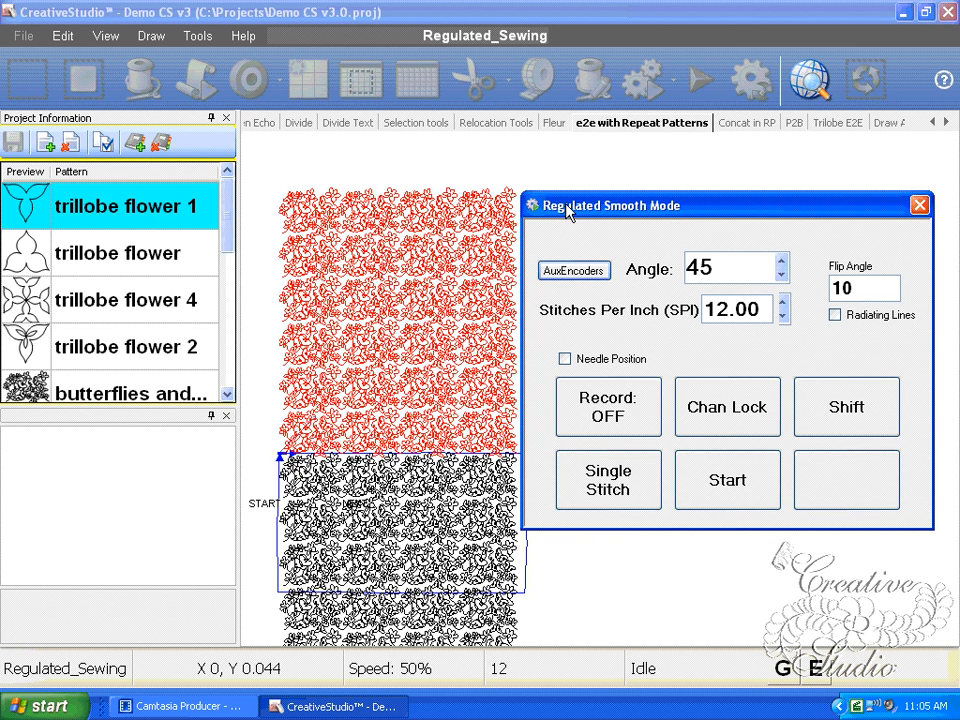
pyautogui.moveTo(567, 205); pyautogui.dragTo(581, 205)
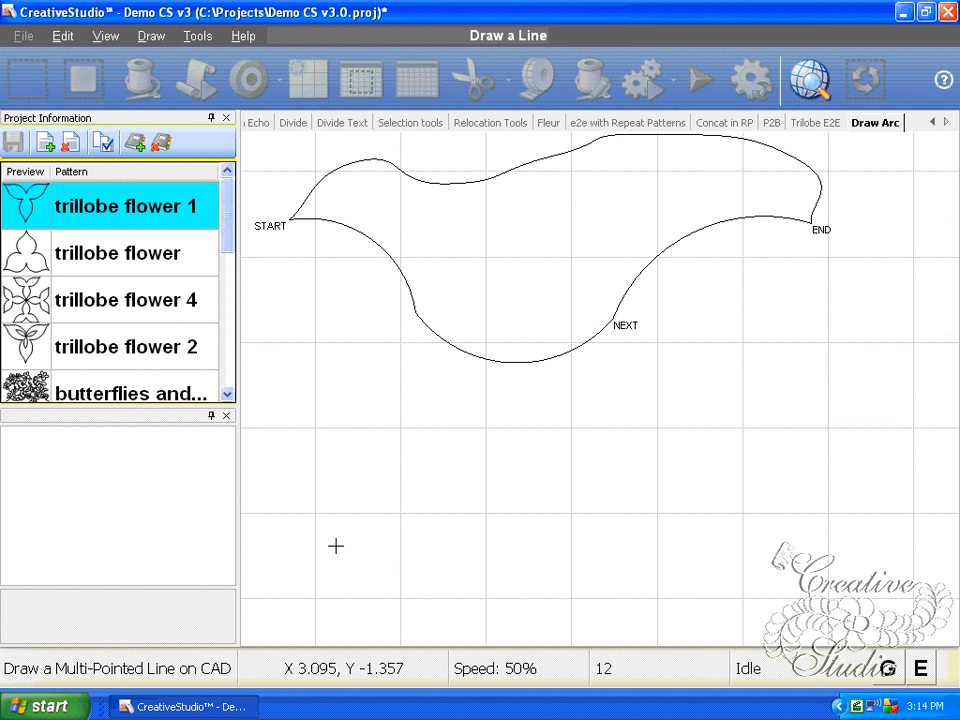
# Step: Draw a three-segment zigzag with the multi-pointed line tool below the arcs in the Draw Arc group and finish it
pyautogui.click(334, 544)
pyautogui.click(399, 466)
pyautogui.click(446, 517)
pyautogui.click(497, 443)
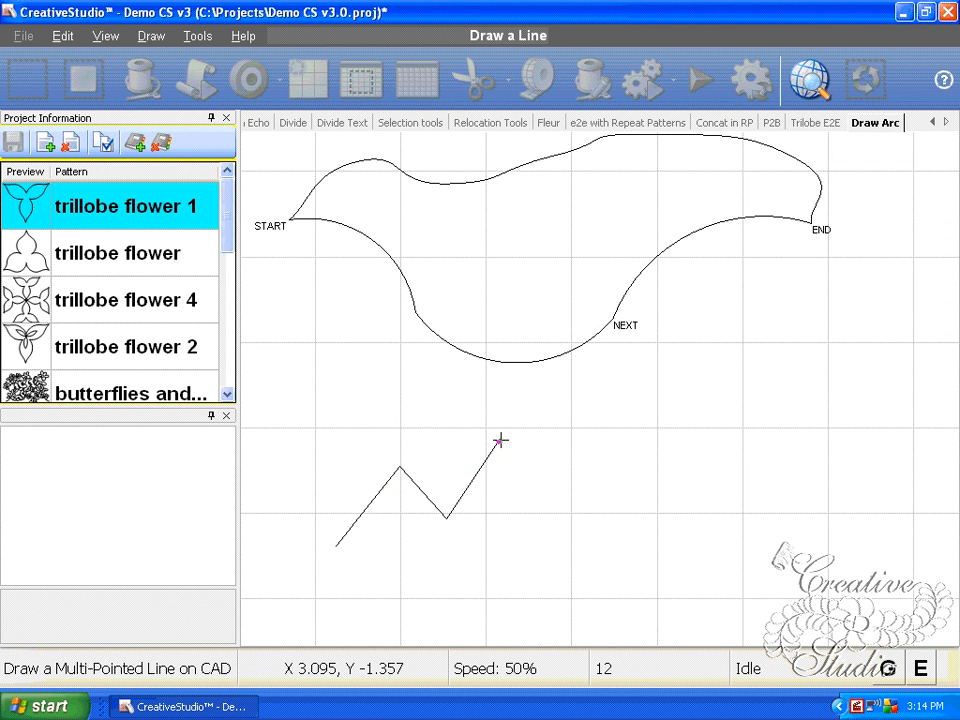
pyautogui.rightClick(526, 453)
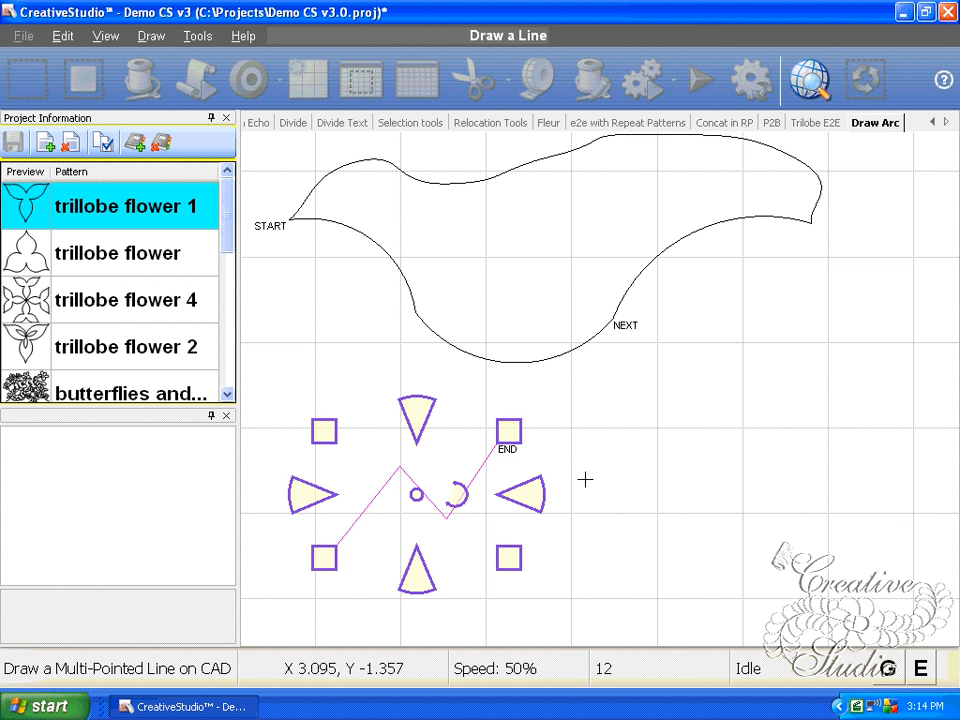
# Step: Draw a second zigzag multi-pointed line beyond the end of the first zigzag, below the arcs
pyautogui.click(566, 474)
pyautogui.click(604, 430)
pyautogui.click(652, 465)
pyautogui.click(696, 400)
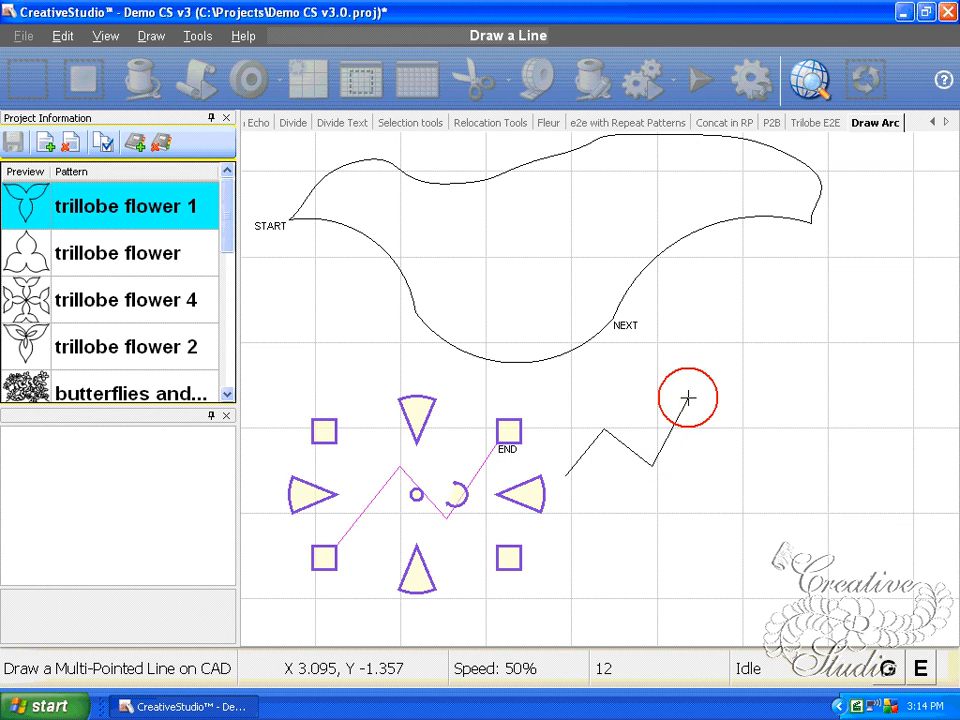
pyautogui.rightClick(727, 414)
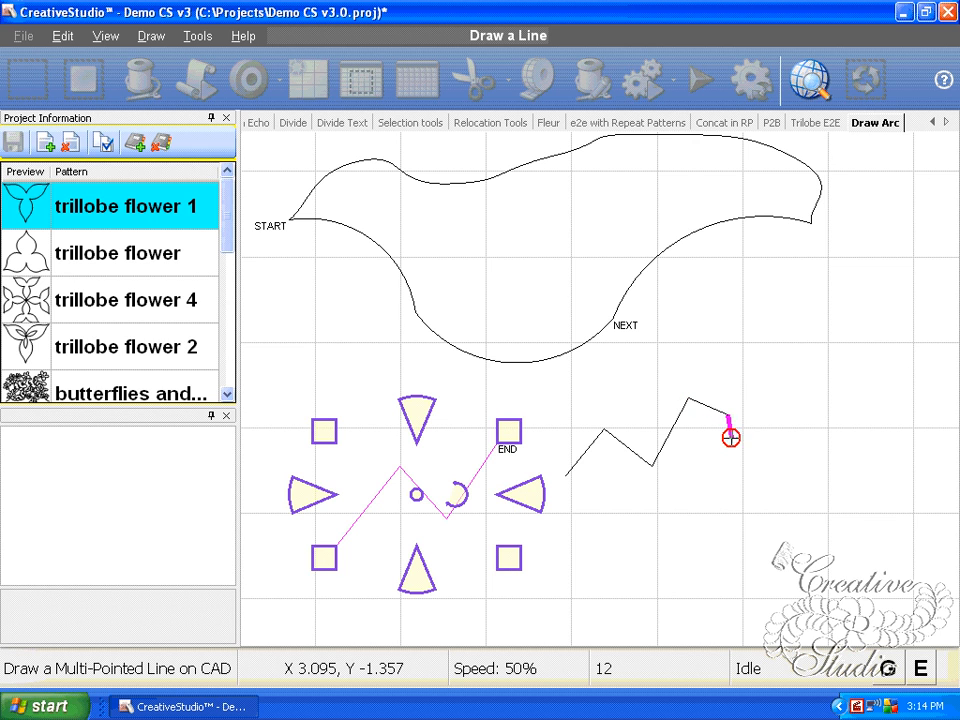
pyautogui.rightClick(778, 386)
pyautogui.rightClick(809, 379)
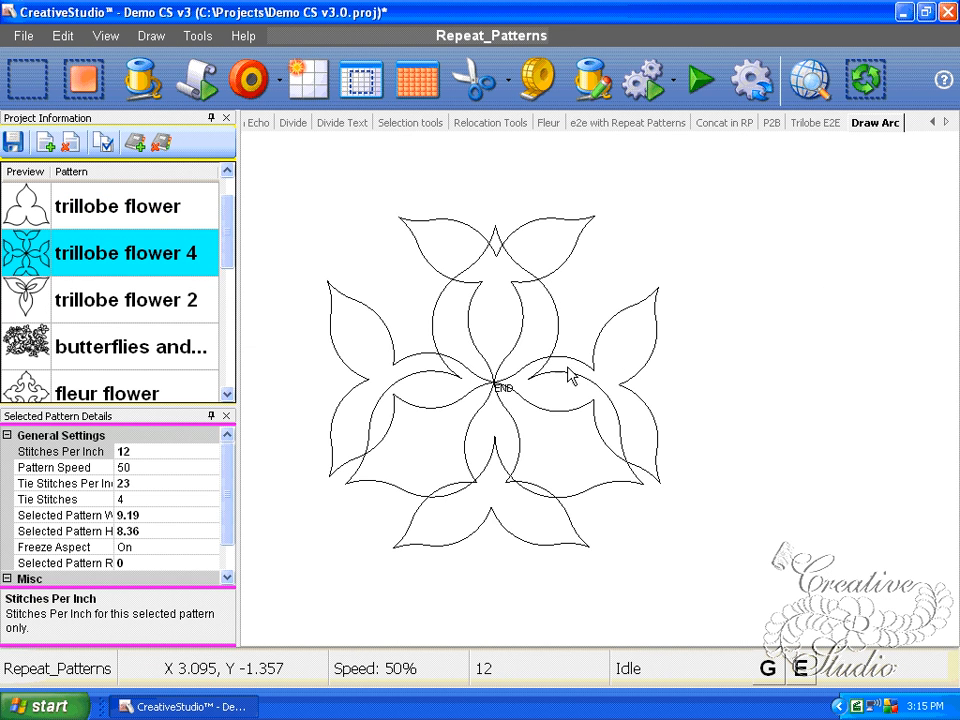
# Step: Select the large trillobe flower outline overlapping the four-petal design in the Draw Arc group and flip it vertically
pyautogui.click(567, 375)
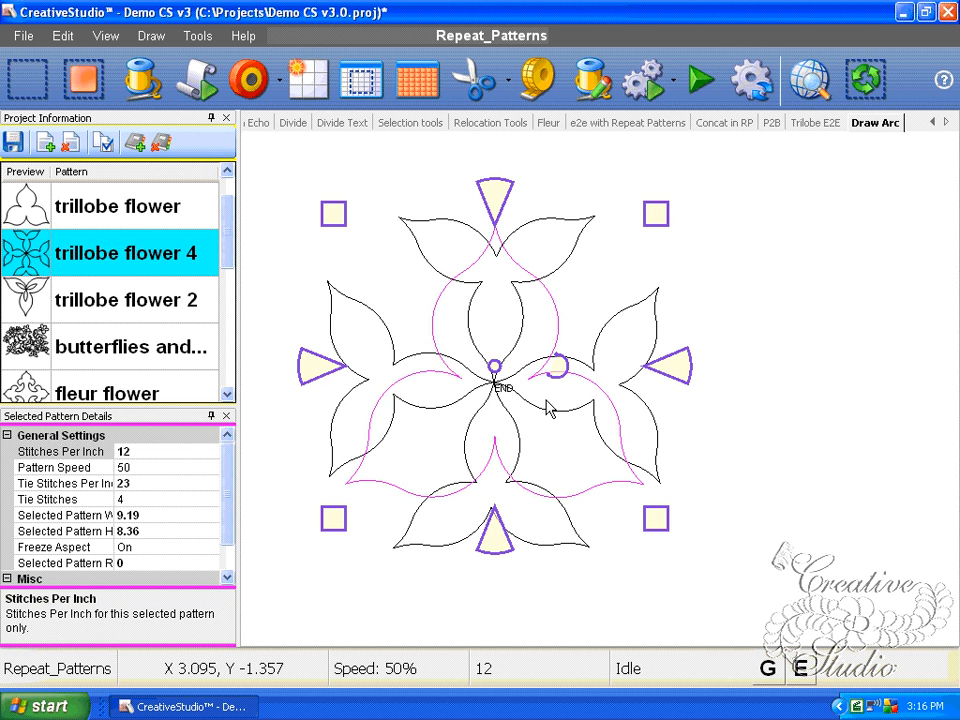
pyautogui.rightClick(548, 407)
pyautogui.moveTo(700, 680)
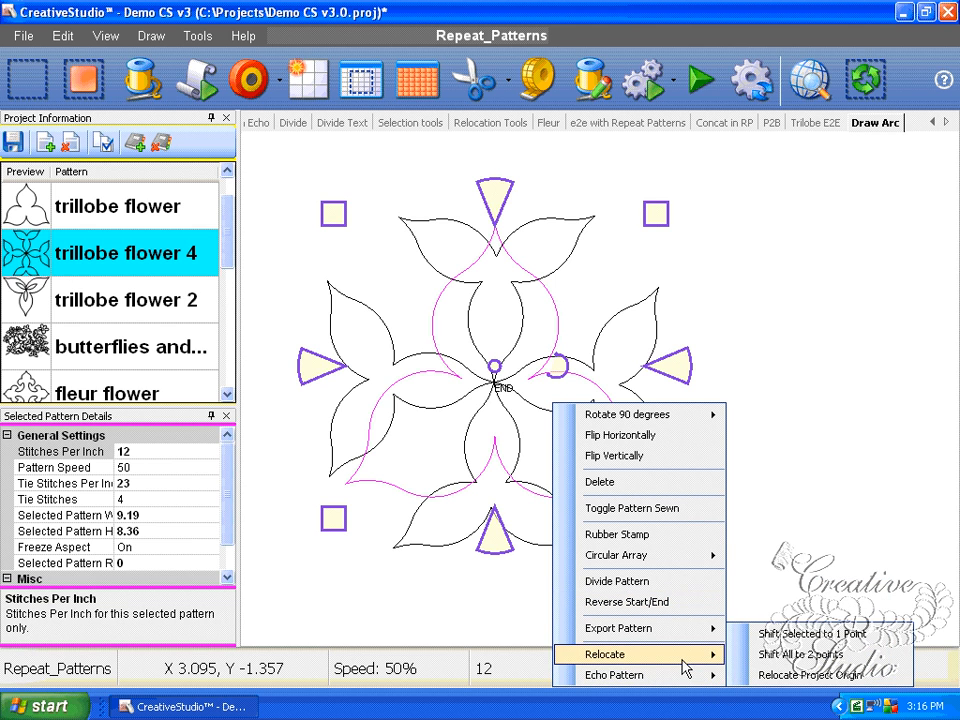
pyautogui.click(585, 456)
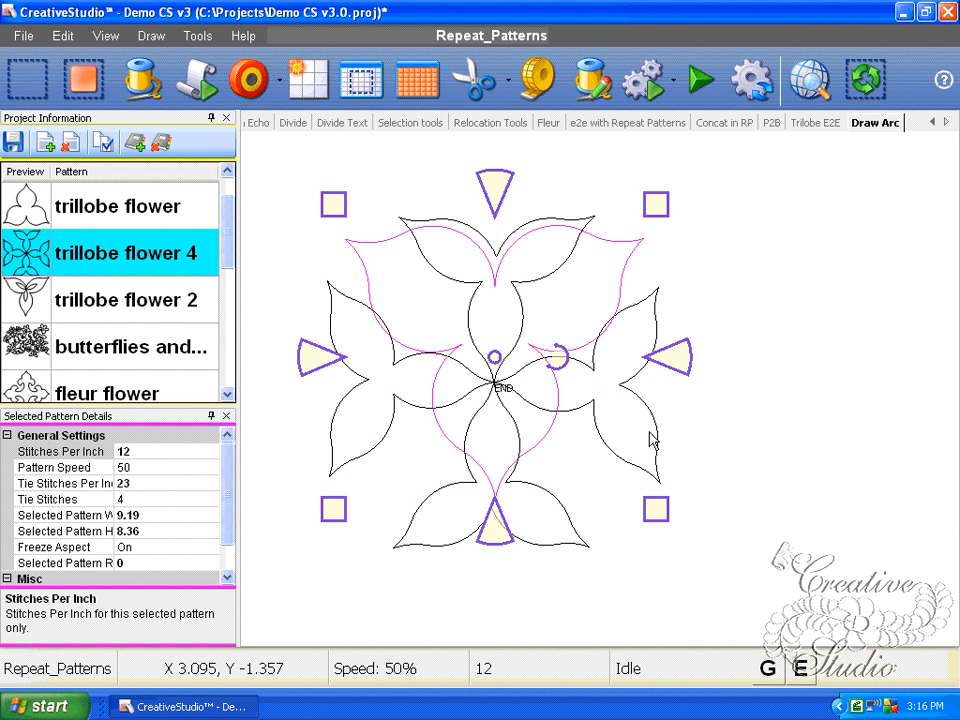
# Step: Rotate the selected trillobe flower outline by 90 degrees
pyautogui.rightClick(795, 210)
pyautogui.click(814, 214)
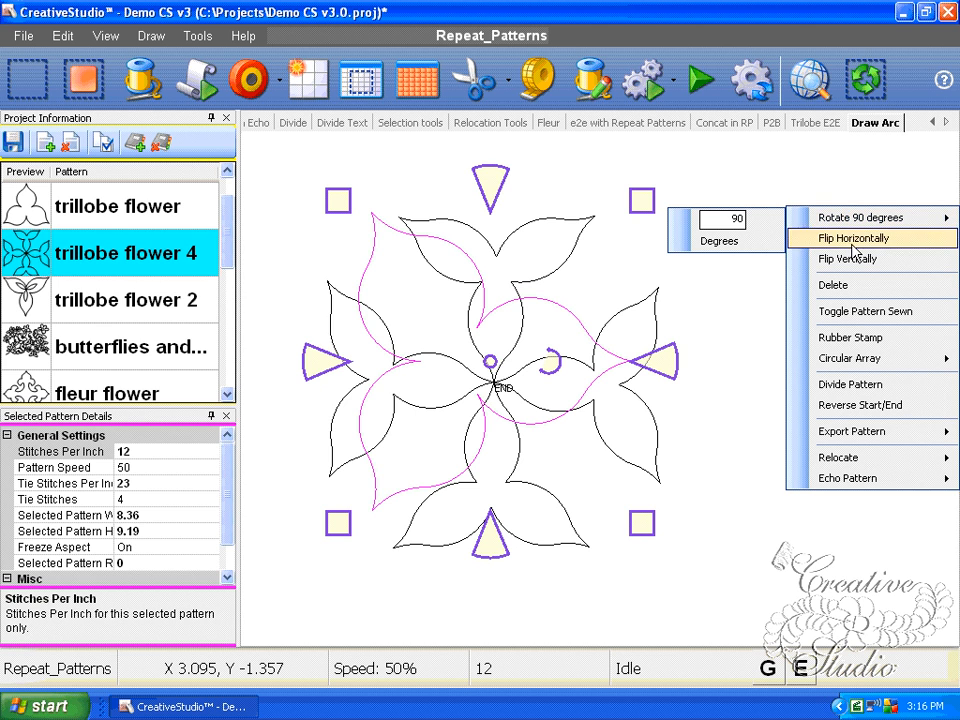
pyautogui.moveTo(874, 372)
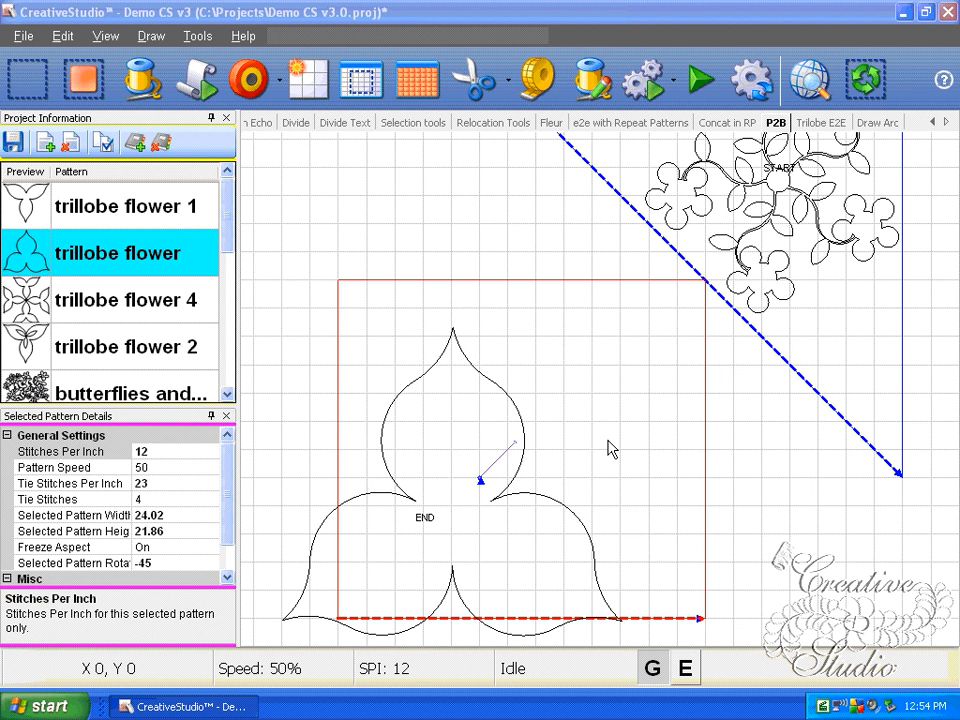
# Step: Select the trillobe flower in the P2B group and nudge it upward until its lower edge lies inside the square block
pyautogui.click(612, 449)
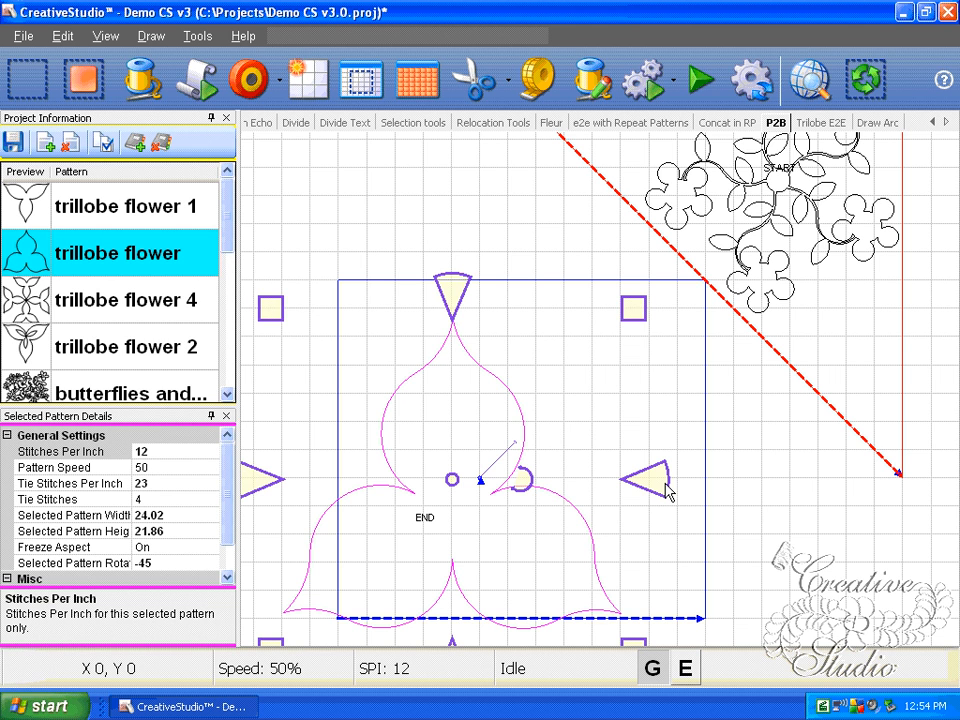
pyautogui.press('Up')
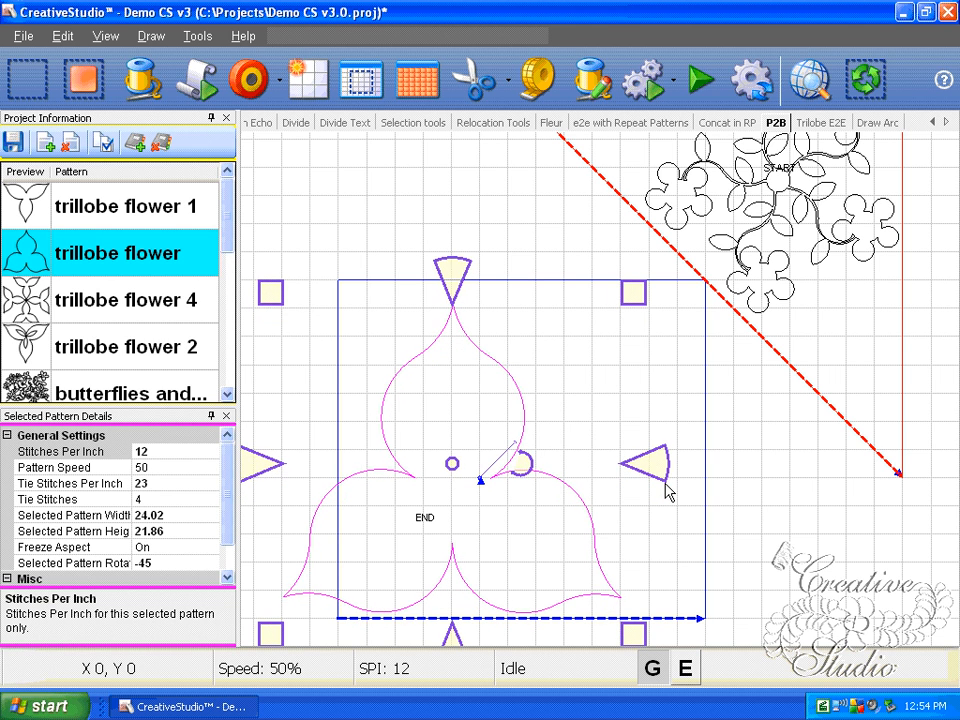
pyautogui.press('Up')
pyautogui.press('Up')
pyautogui.press('Up')
pyautogui.press('Up')
pyautogui.press('Up')
# Step: Nudge the selected trillobe flower to the right until it is horizontally centred in the square block
pyautogui.press('Right')
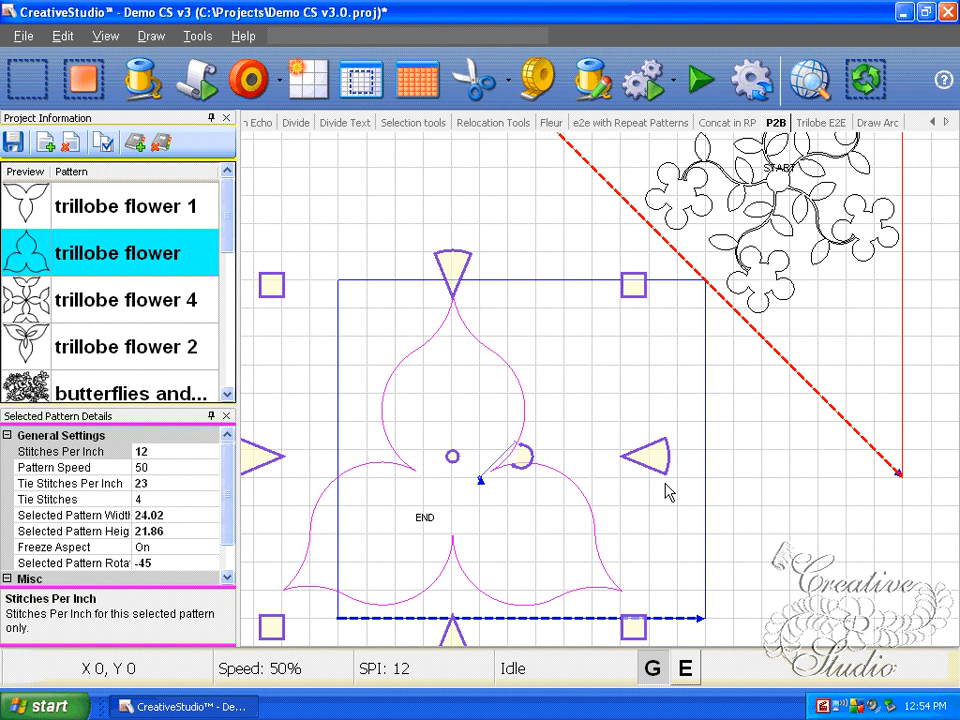
pyautogui.press('Right')
pyautogui.press('Right')
pyautogui.press('Right')
pyautogui.press('Right')
pyautogui.press('Right')
pyautogui.press('Right')
pyautogui.press('Right')
pyautogui.press('Right')
pyautogui.press('Right')
pyautogui.press('Right')
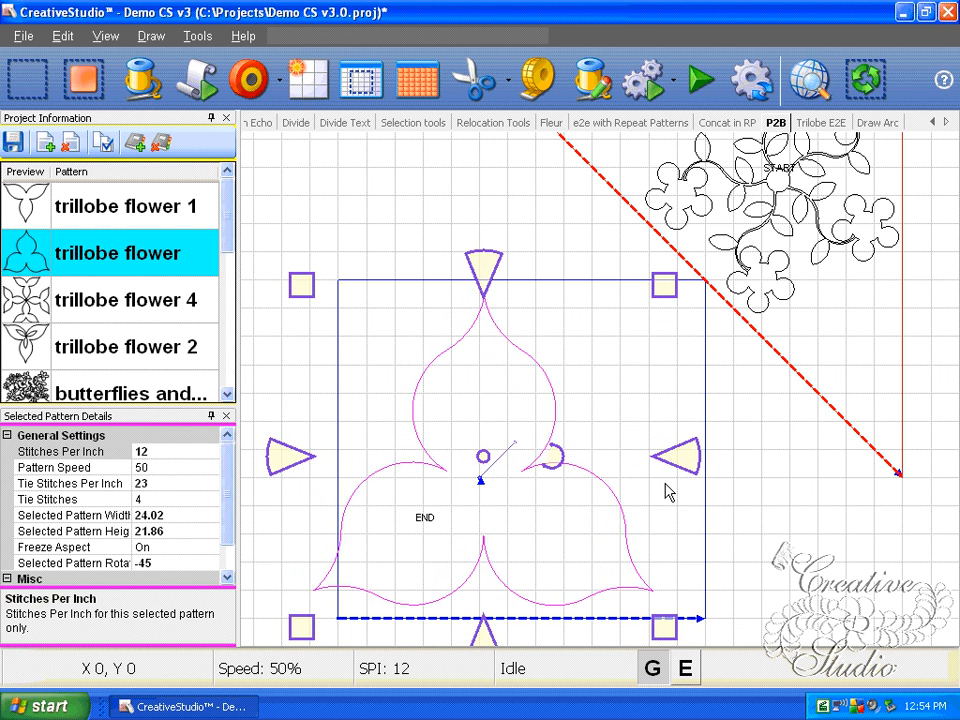
pyautogui.press('Right')
pyautogui.press('Right')
pyautogui.press('Right')
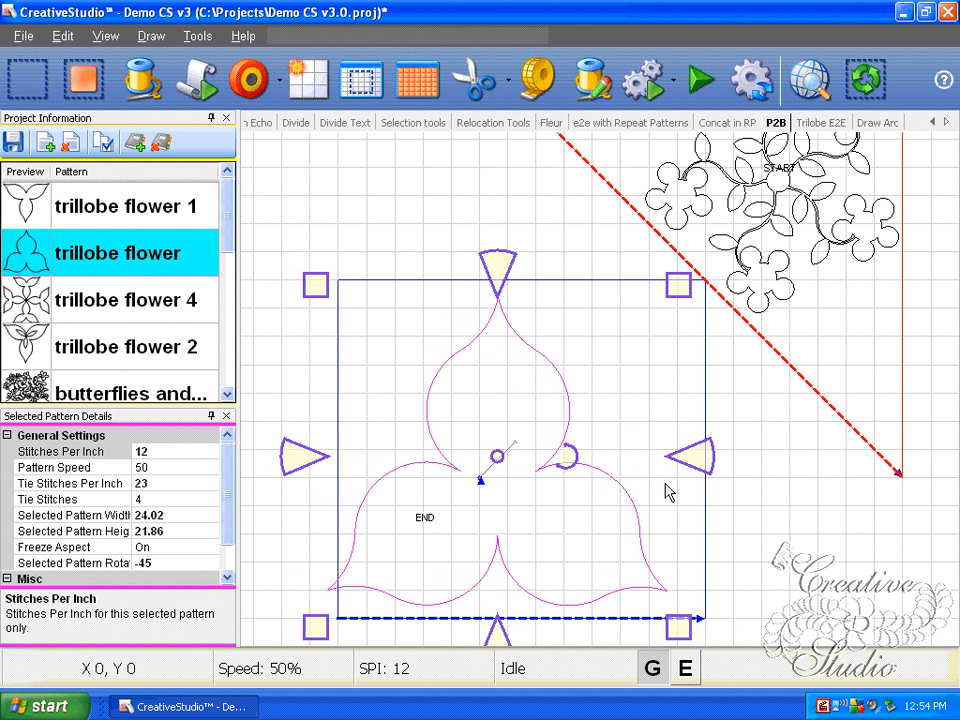
pyautogui.press('Right')
pyautogui.press('Right')
pyautogui.press('Right')
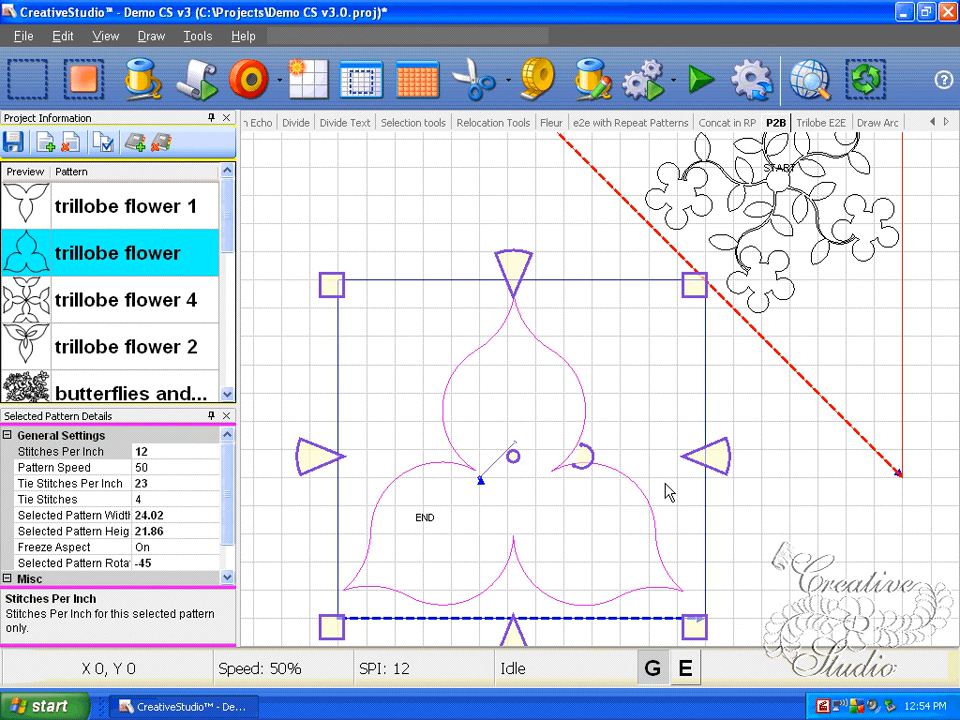
pyautogui.press('Right')
pyautogui.press('Right')
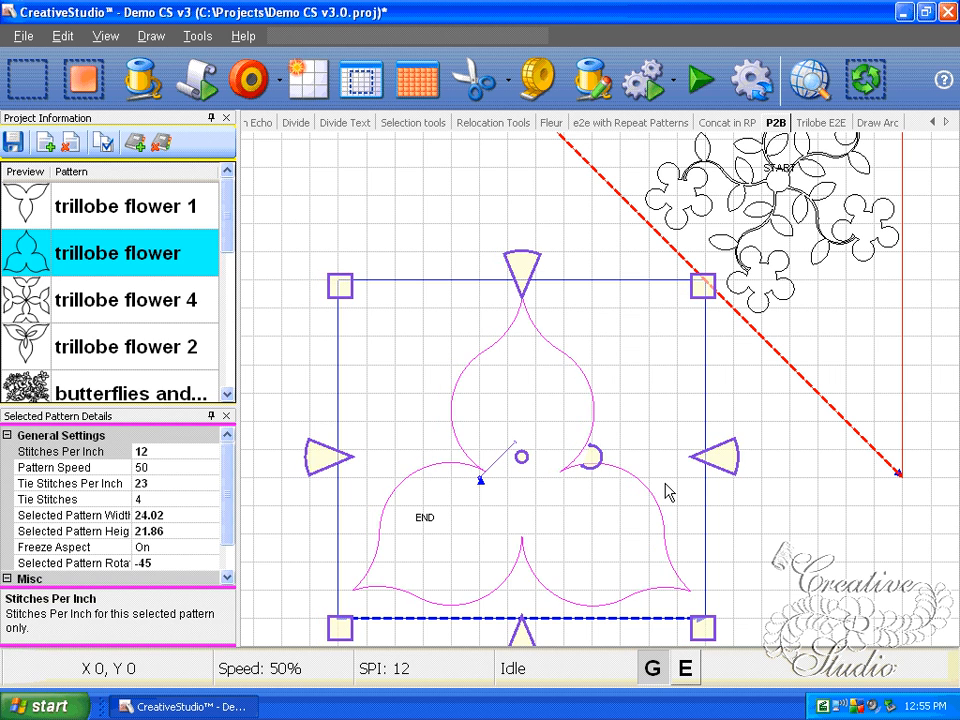
# Step: Fine-tune the trillobe flower's position in the square block with small nudges left, down, up and right
pyautogui.press('Left')
pyautogui.press('Down')
pyautogui.press('Down')
pyautogui.press('Down')
pyautogui.press('Down')
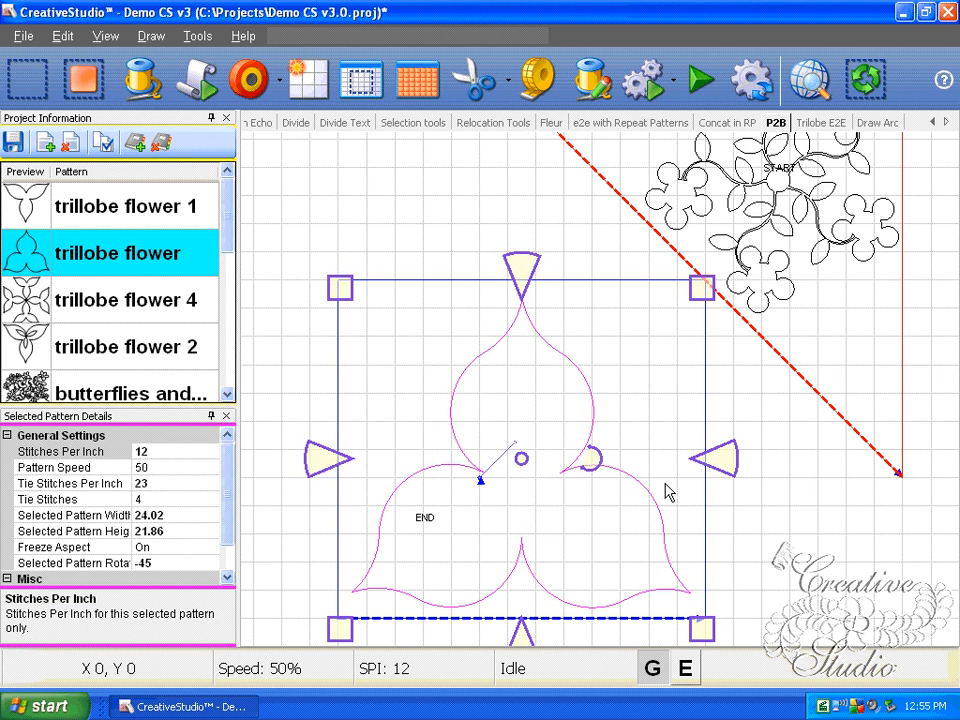
pyautogui.press('Up')
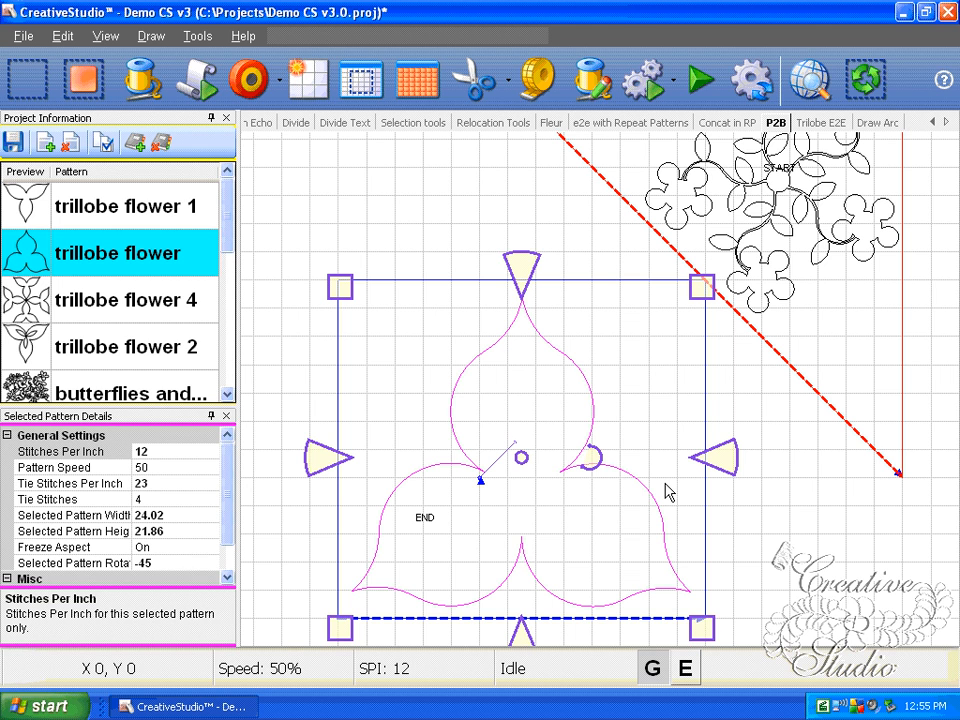
pyautogui.press('Right')
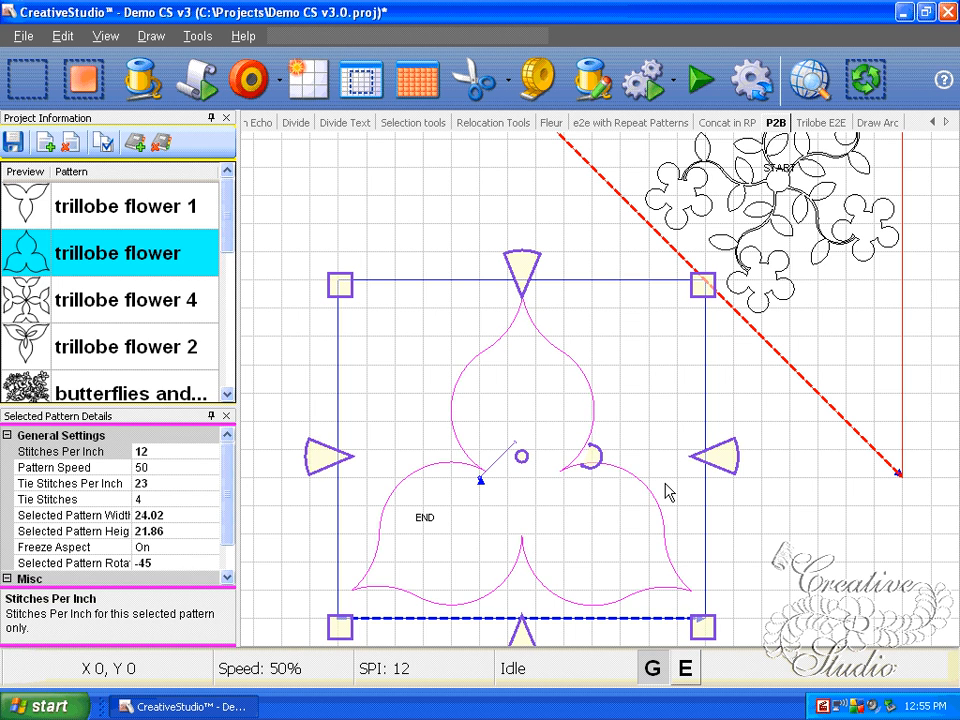
pyautogui.press('Up')
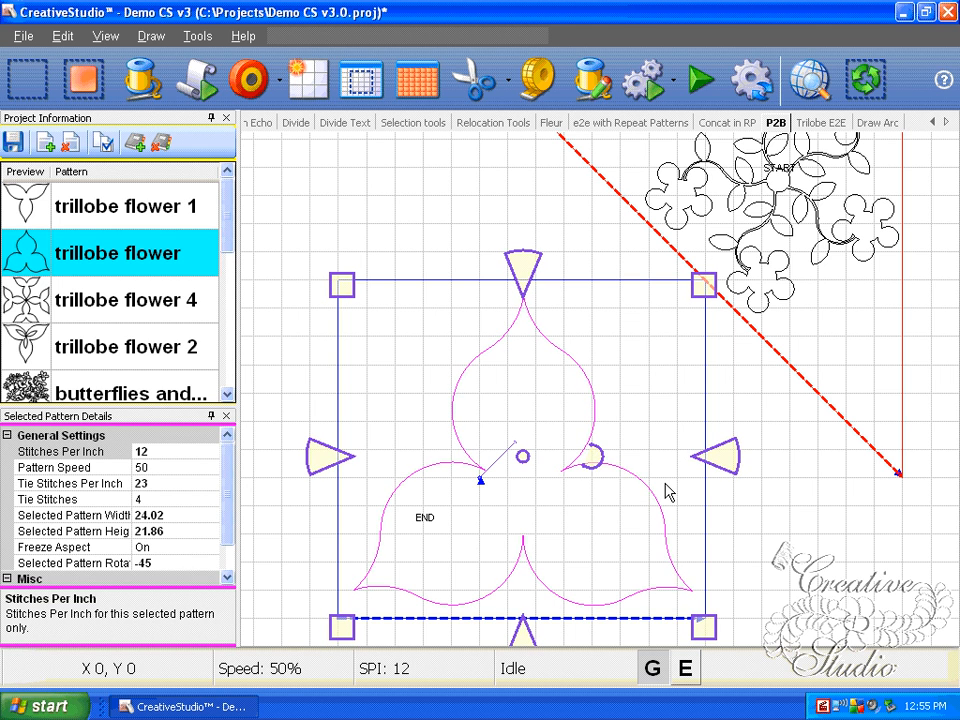